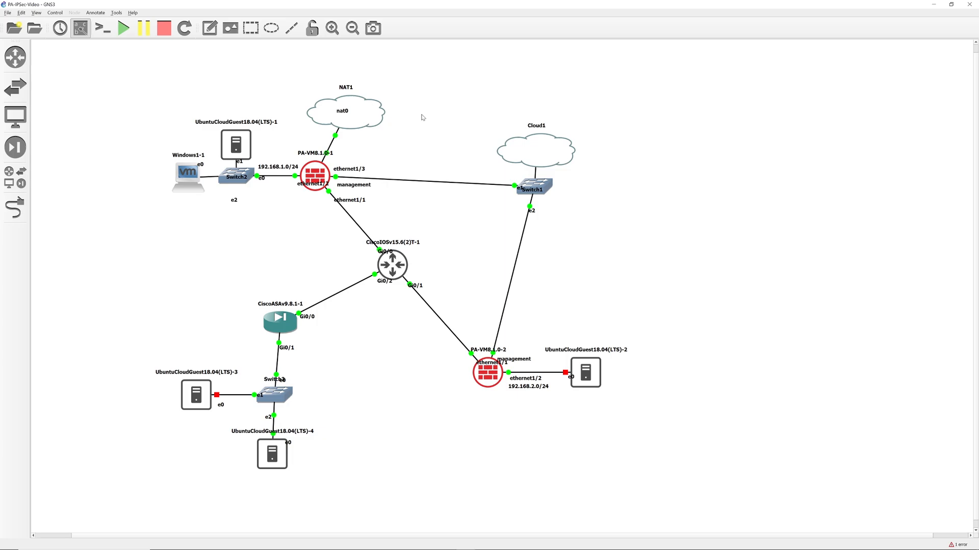
Select all topology nodes, then the PA-VM8.1.0-2 firewall, and clear the selection.
drag(129, 63, 667, 498)
drag(283, 137, 536, 399)
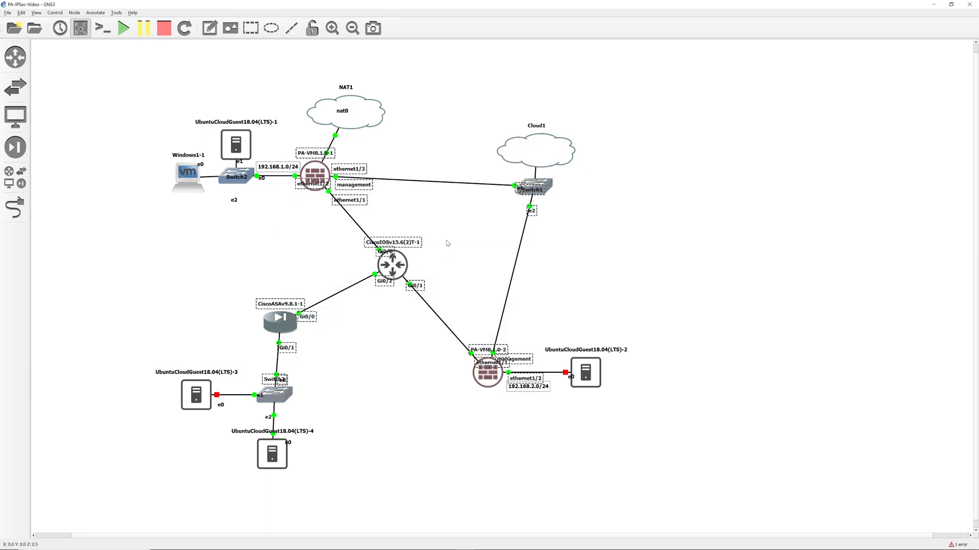
drag(453, 309, 568, 467)
click(412, 345)
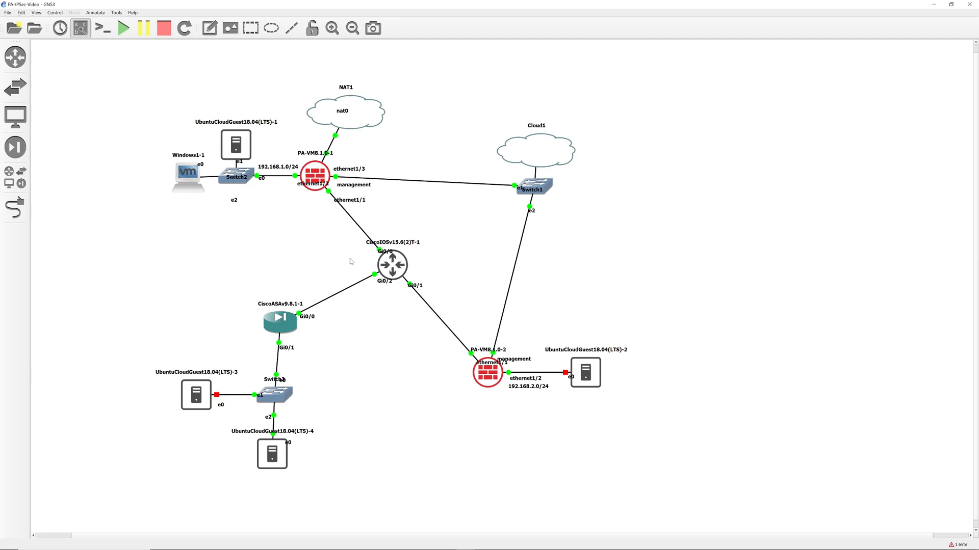
Select the ASA, Switch3, Ubuntu-4 and PA-VM8.1.0-1 nodes in turn, then deselect them.
drag(213, 262, 350, 509)
click(343, 325)
drag(234, 267, 337, 393)
drag(284, 137, 370, 224)
click(323, 250)
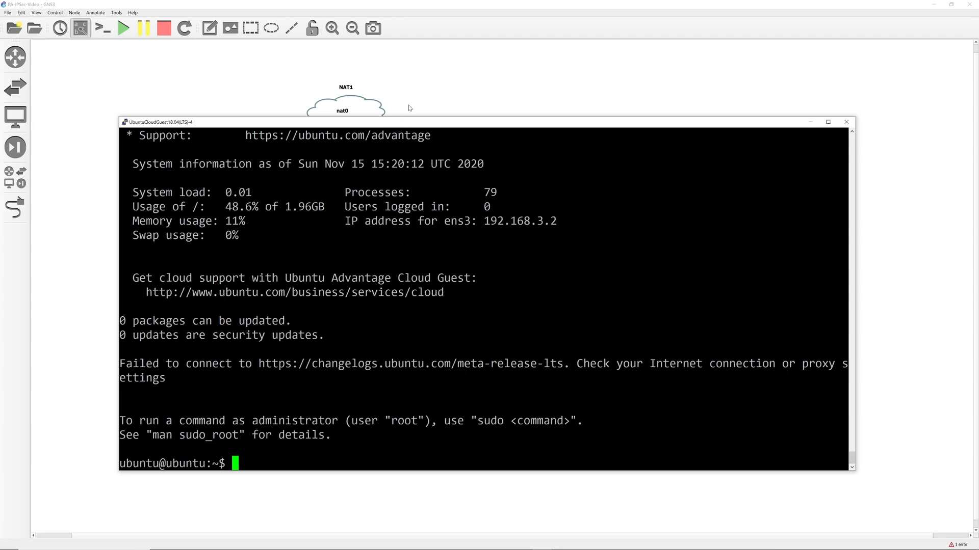
Open the LTS-4 console, move it aside, then open the UbuntuCloudGuest18.04(LTS)-1 console.
click(411, 108)
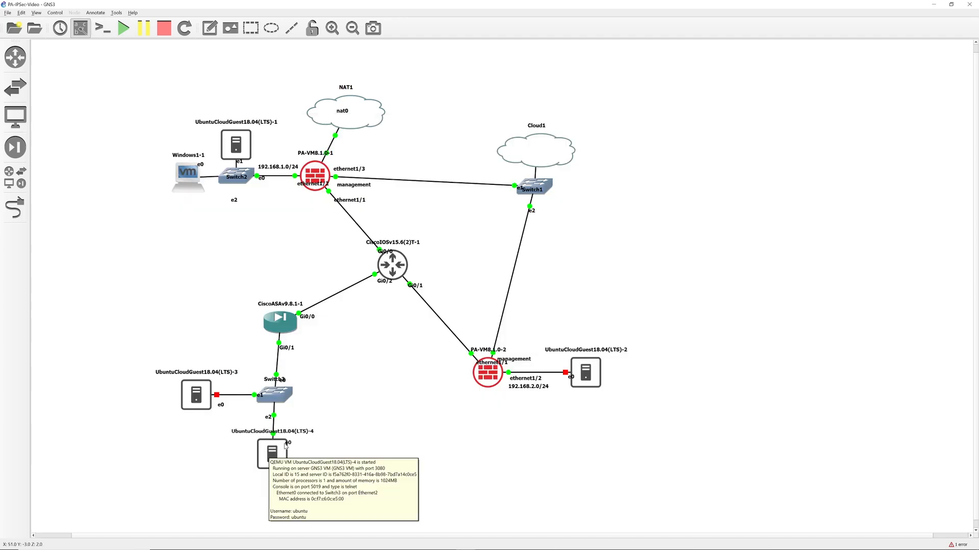
drag(222, 425, 384, 494)
click(339, 459)
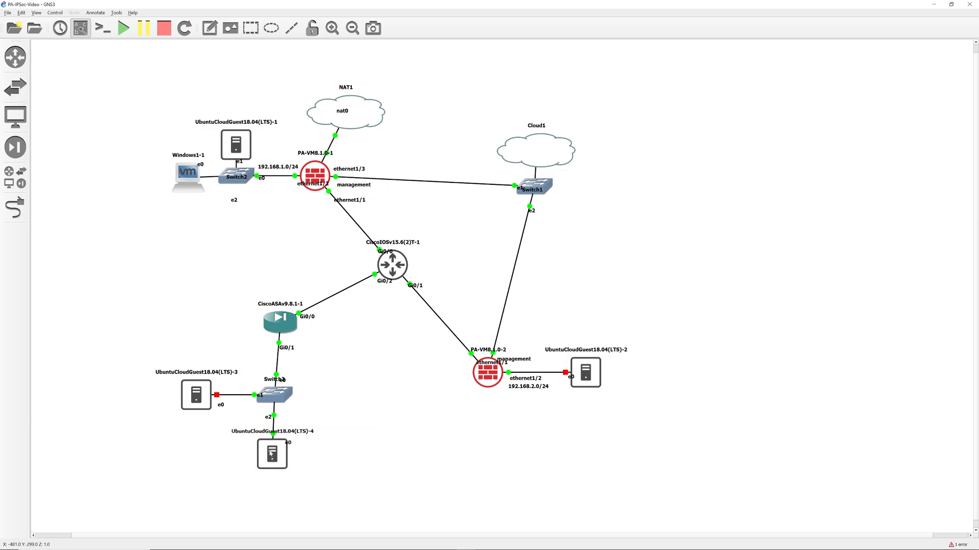
double_click(270, 453)
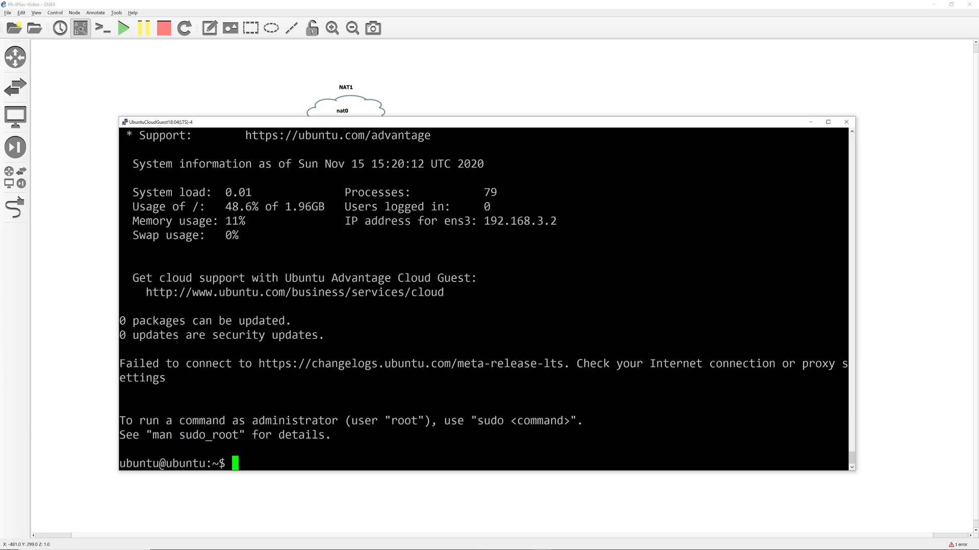
drag(445, 123, 513, 42)
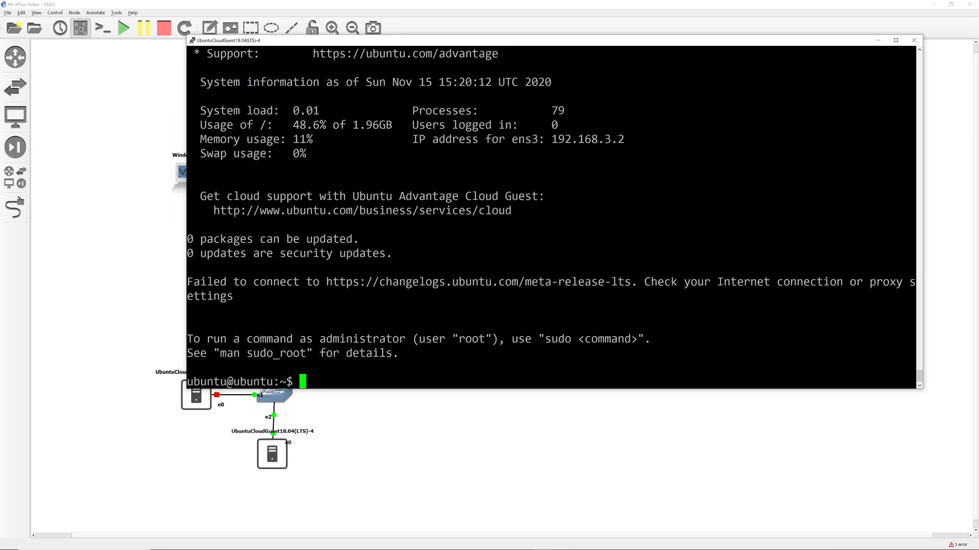
click(151, 116)
double_click(243, 145)
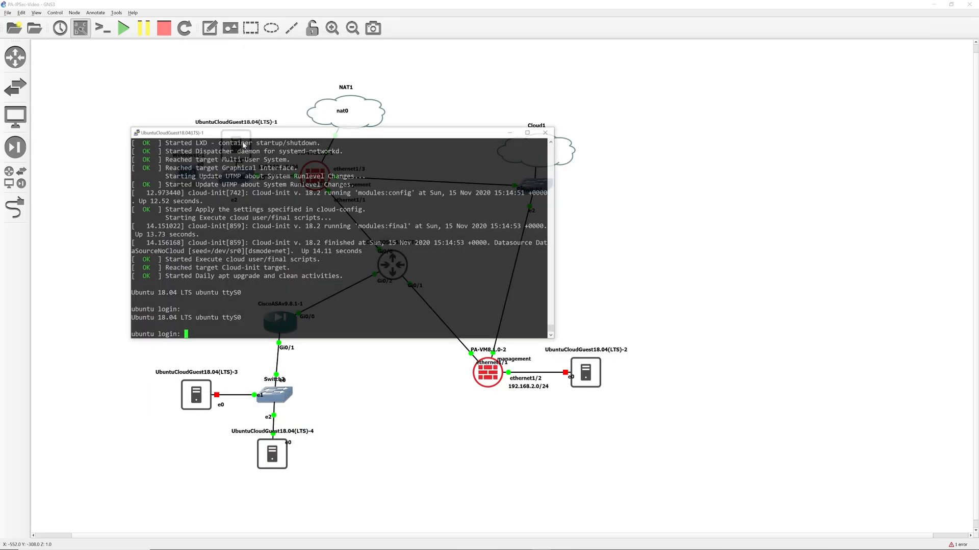
Change the LTS-1 PuTTY console font to Consolas at 24 point.
right_click(339, 131)
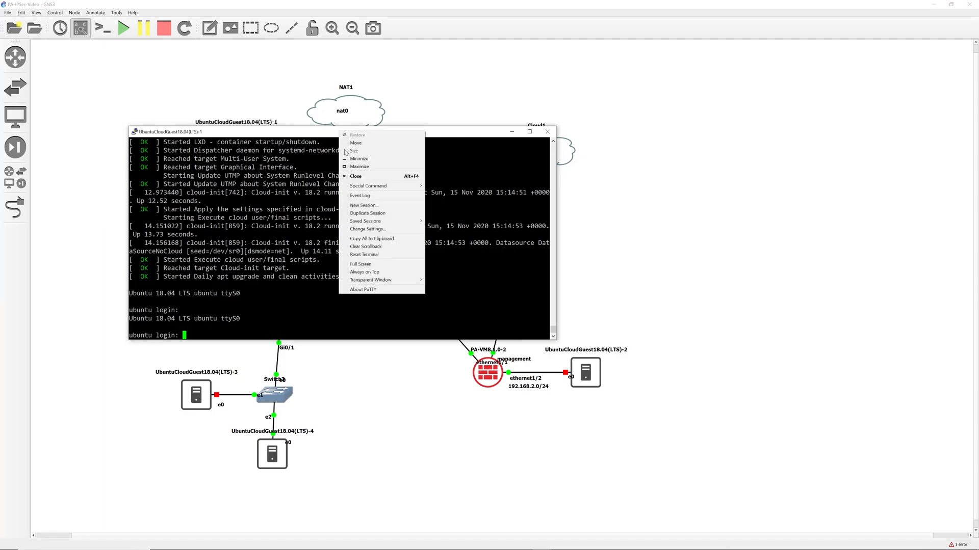
click(373, 230)
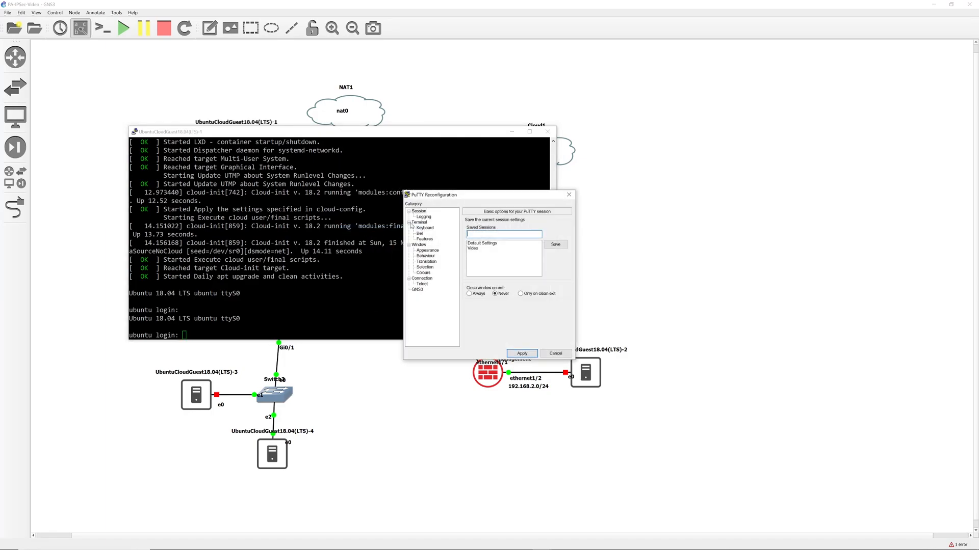
click(427, 250)
click(555, 267)
click(541, 308)
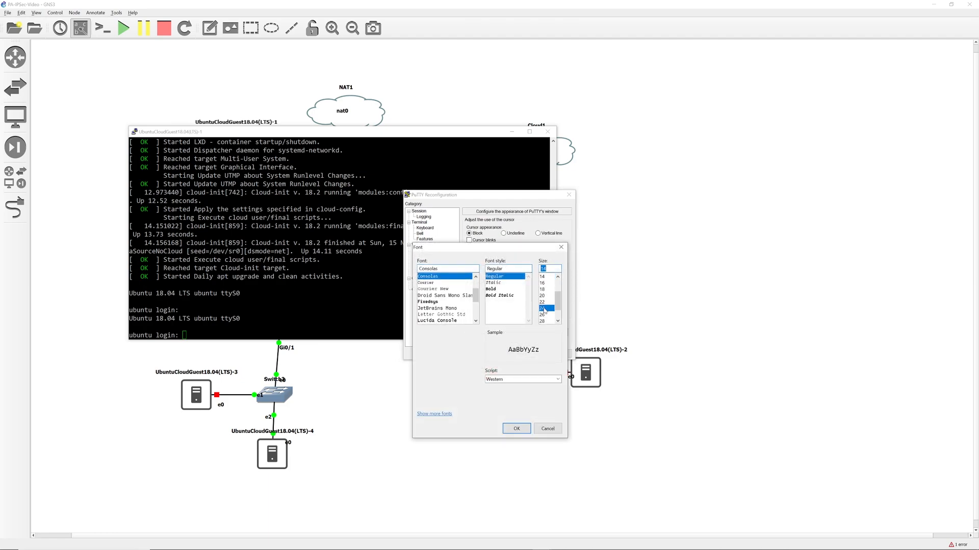
click(517, 429)
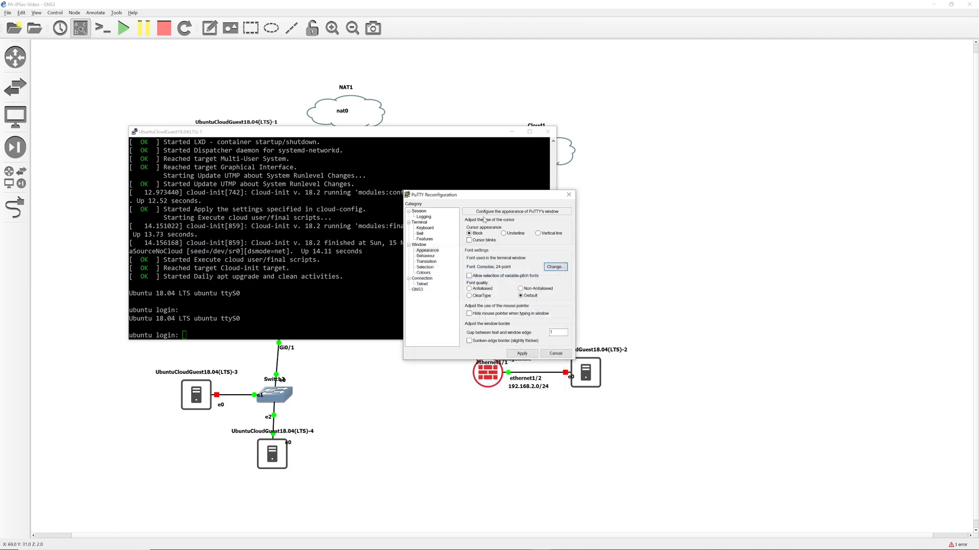
Select the saved Video session, apply the new settings, and reposition the enlarged console.
click(419, 211)
click(503, 234)
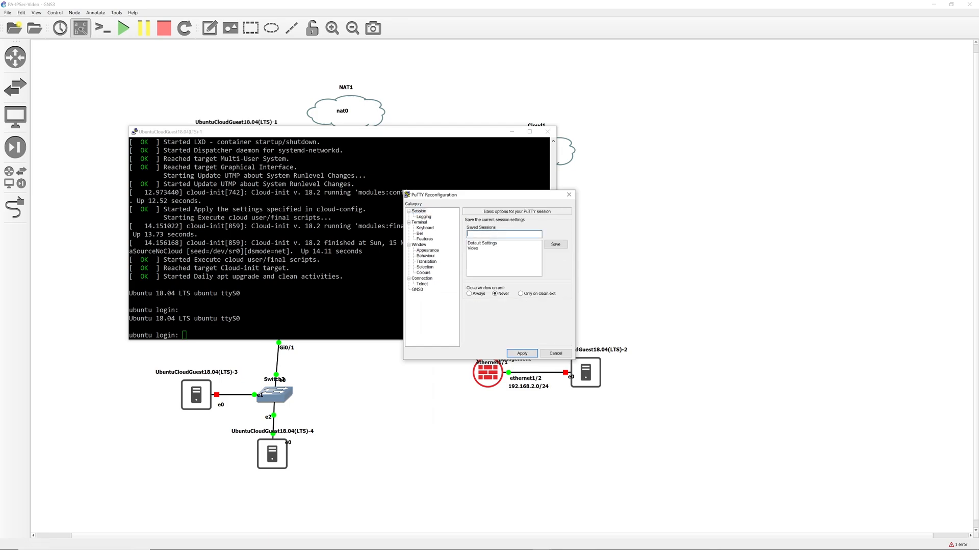
click(474, 249)
click(521, 354)
drag(461, 132, 467, 82)
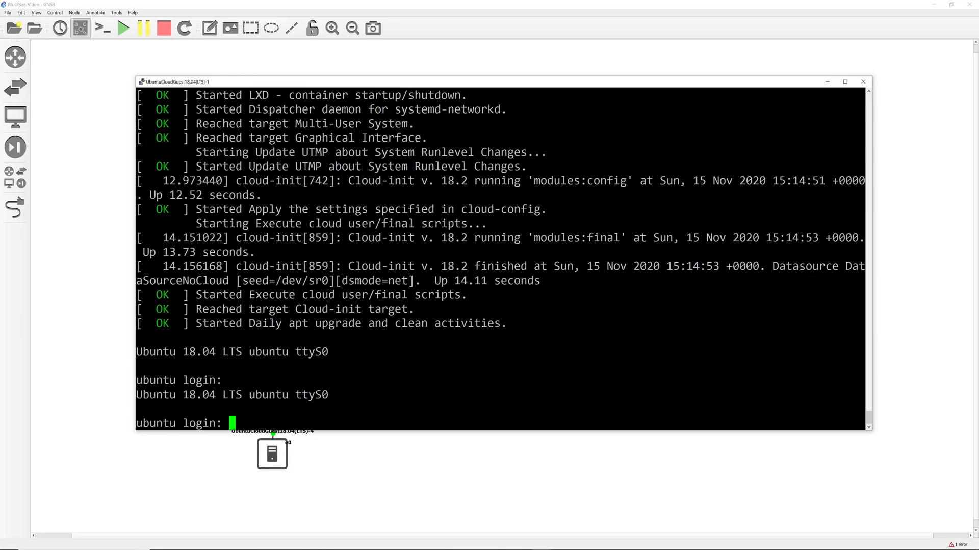
Log in to LTS-1 as ubuntu and run ifconfig to show its address 192.168.1.5.
text(ubuntu)
key(Return)
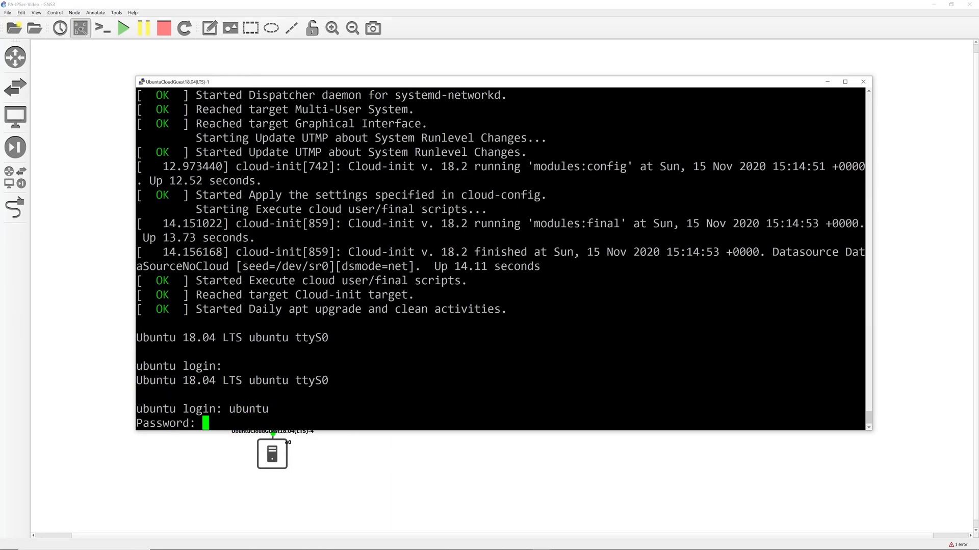
key(Return)
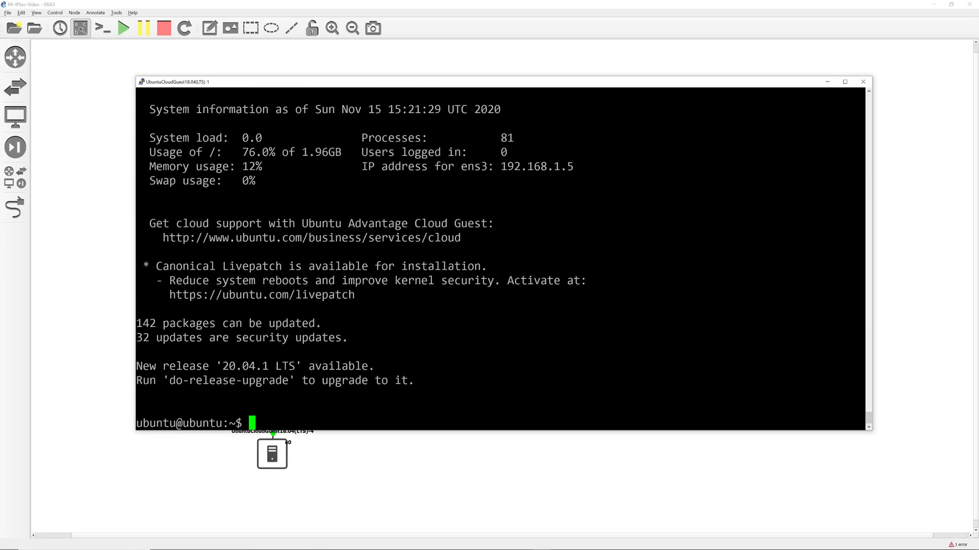
text(sh)
key(BackSpace)
key(BackSpace)
key(BackSpace)
text(ifconfig)
key(Return)
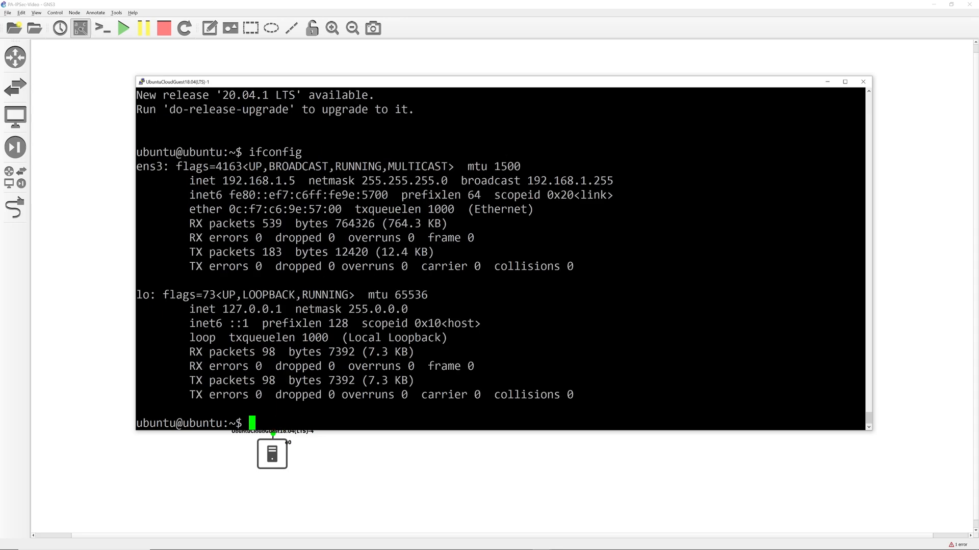
From the LTS-4 console, ping 192.168.1.5 and get replies.
key(alt+Tab)
key(Return)
key(Return)
key(Return)
key(Return)
key(Return)
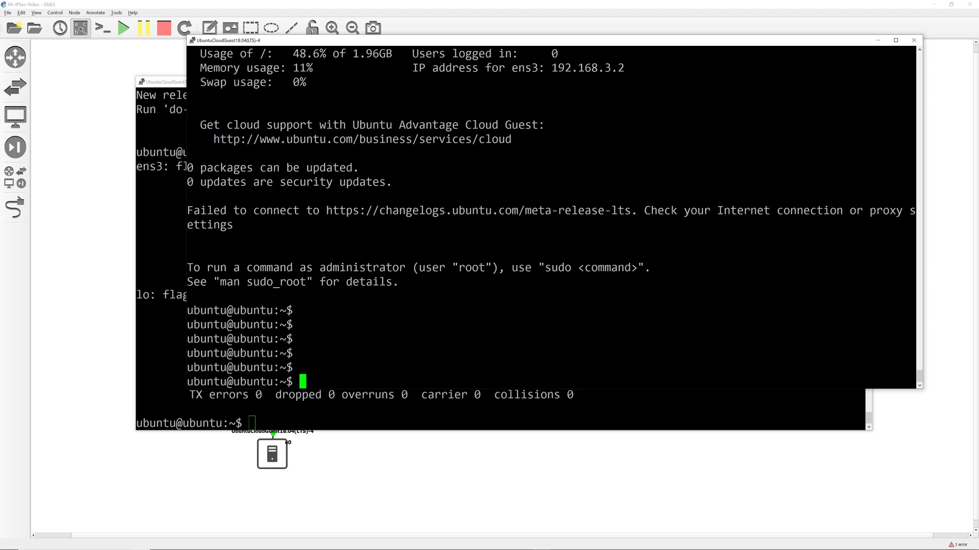
text(ping)
text(192.168.1.5)
key(Return)
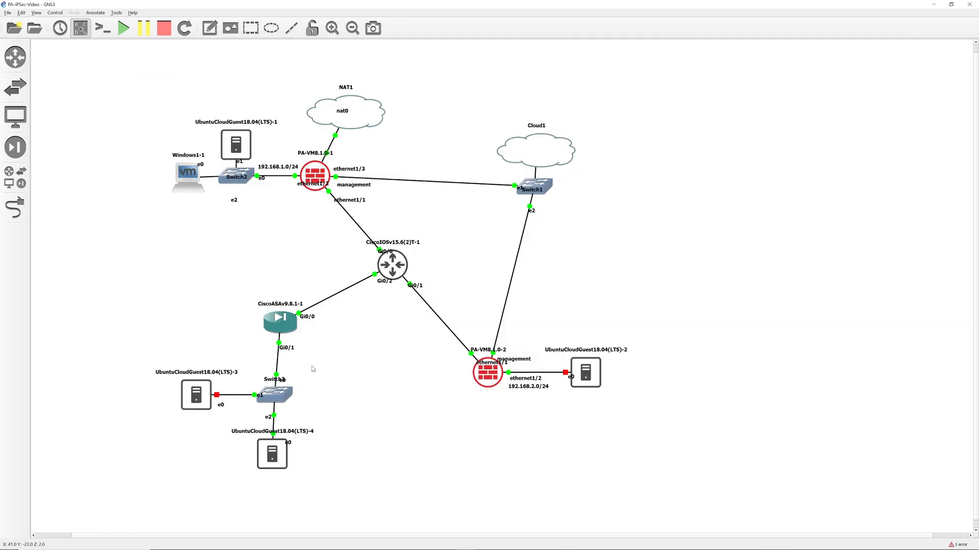
Back in GNS3, select the CiscoASAv node and the PA-VM8.1.0-1 firewall.
drag(233, 269, 344, 377)
click(252, 259)
drag(225, 260, 354, 357)
drag(225, 267, 332, 353)
drag(290, 147, 363, 214)
Refresh the IPSec Tunnels table so the ciscoASA tunnel and its IKE info show as up.
click(308, 253)
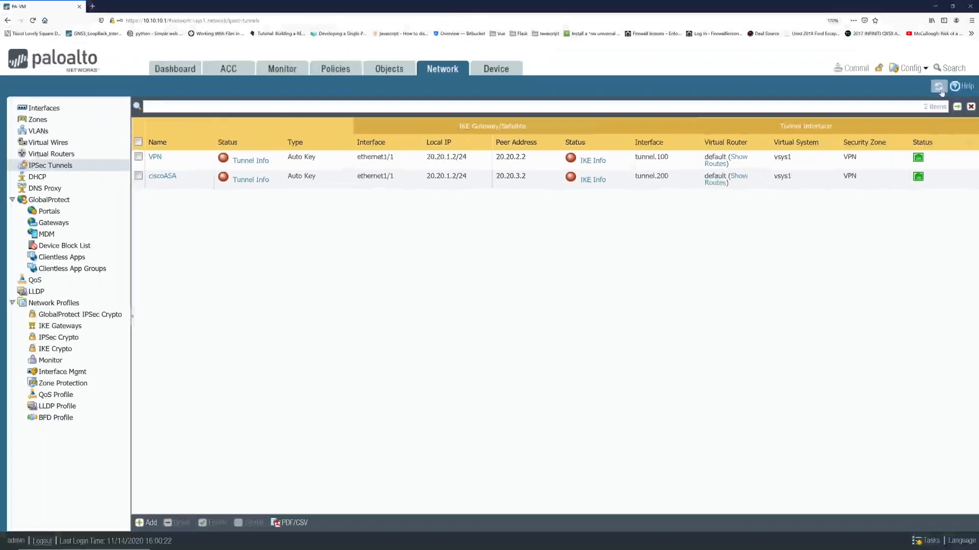
click(939, 89)
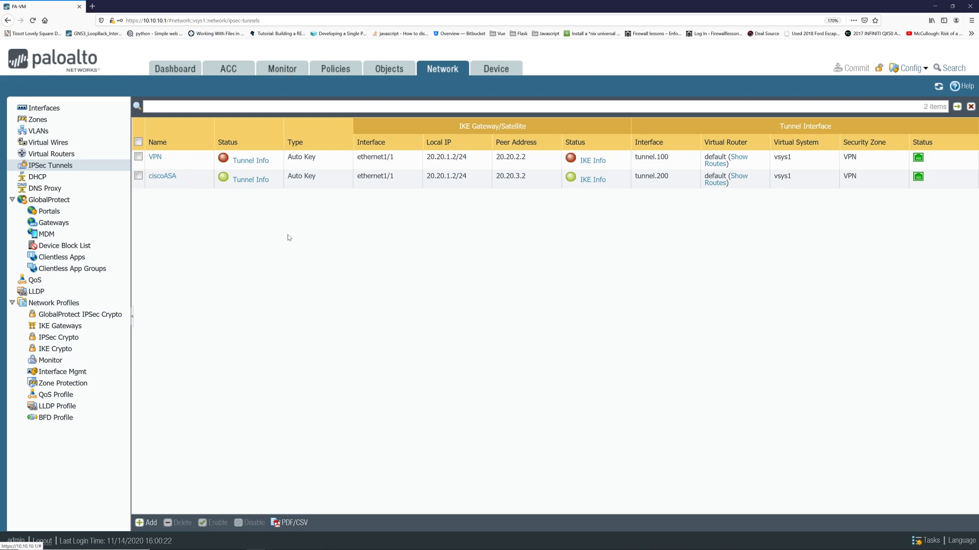
mouse_move(183, 183)
click(602, 182)
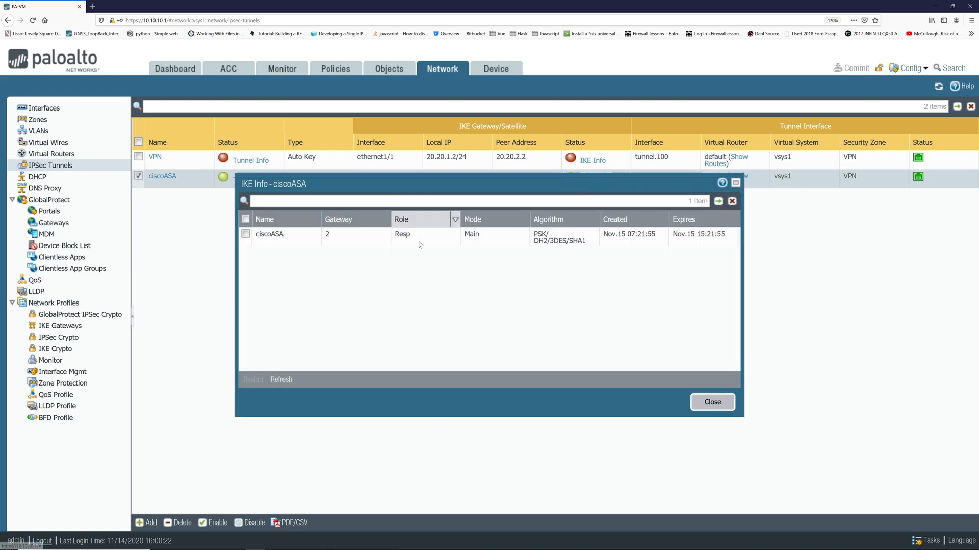
click(703, 407)
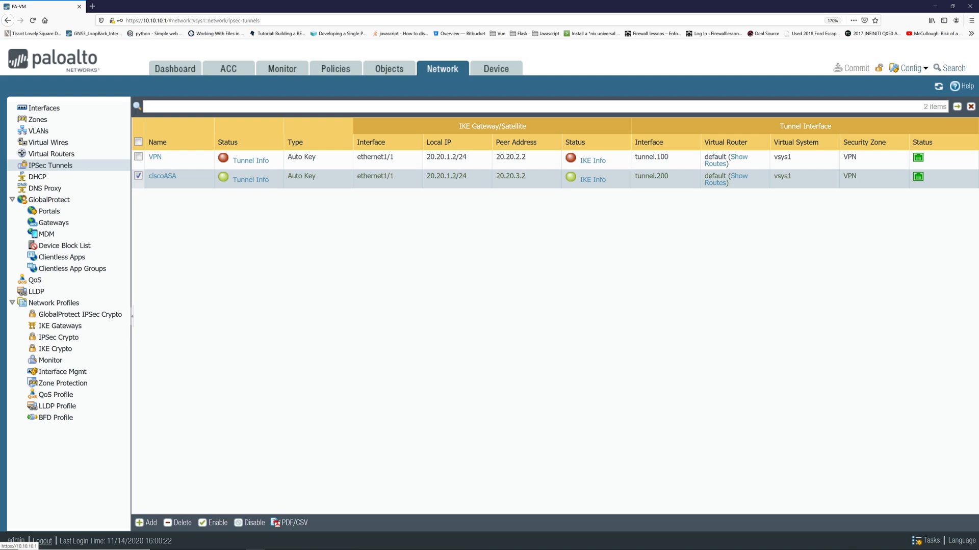
Show the IKE Gateways list and scroll to the ciscoASA gateway's default crypto profile columns.
click(67, 328)
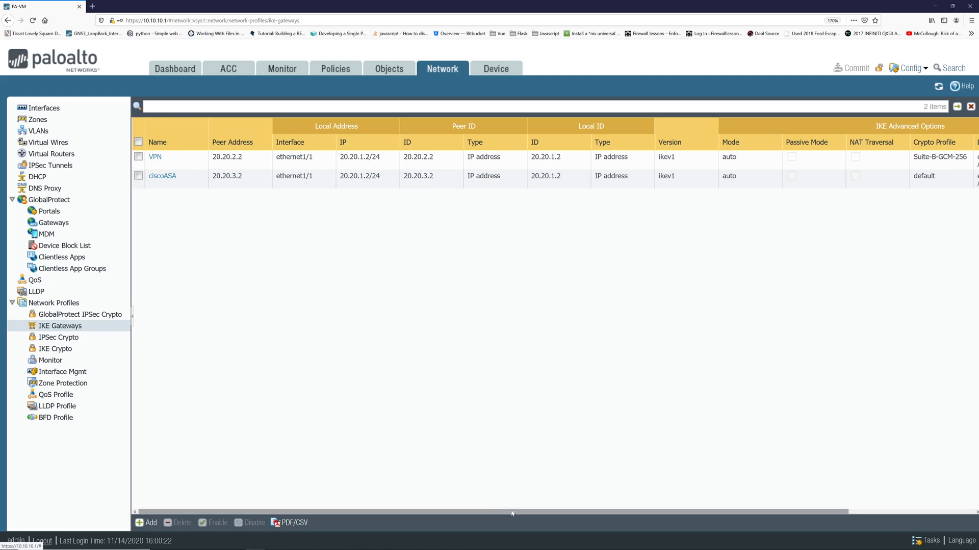
drag(511, 514, 690, 512)
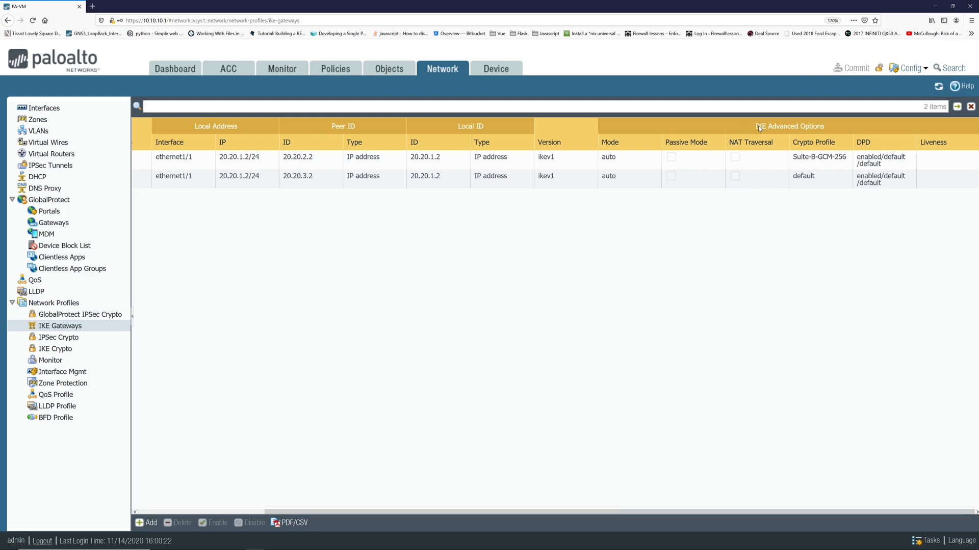
drag(754, 126, 794, 133)
Inspect the default and Suite-B IKE Crypto profiles, then show the IPSec Crypto profiles.
click(63, 350)
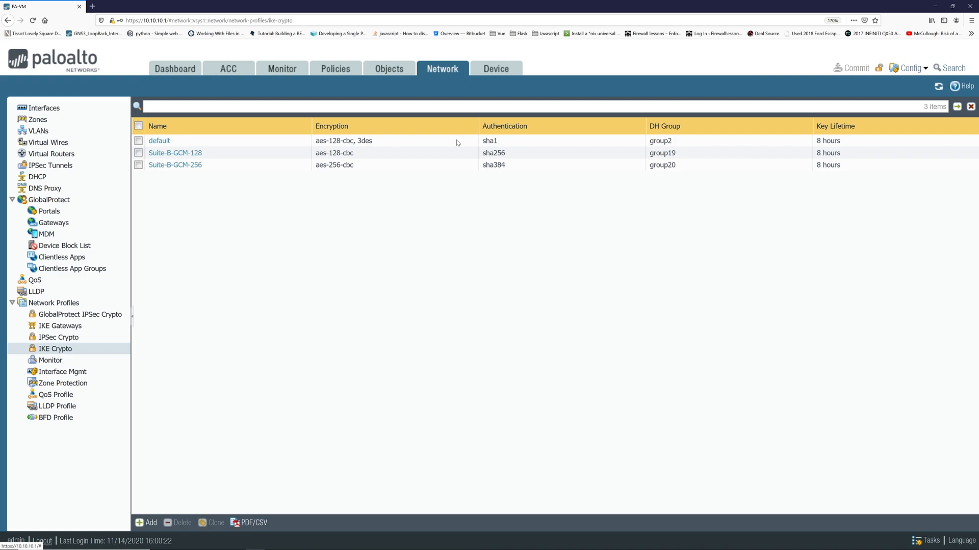
click(77, 337)
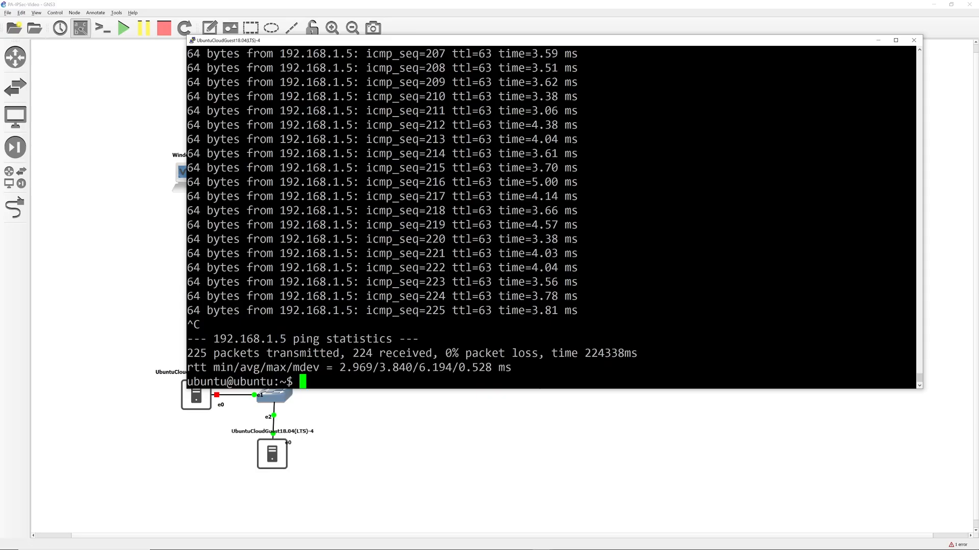
Run ifconfig on LTS-4 to confirm ens3 is 192.168.3.2, then start typing ssh -l admin.
text(sh)
key(BackSpace)
key(BackSpace)
key(BackSpace)
text(ifconfig)
key(Return)
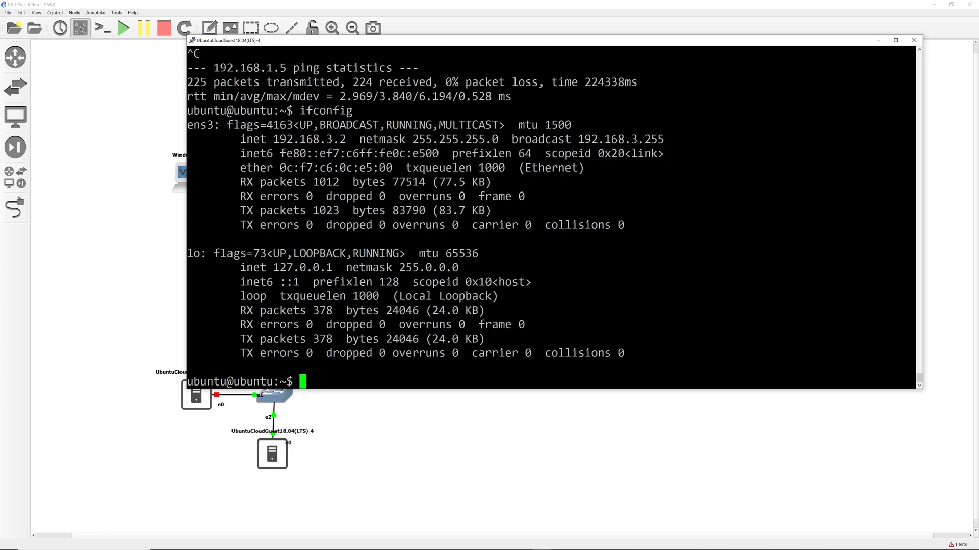
text(ssh -l adm)
text(in )
text(192.16)
SSH as admin to the ASA at 192.168.3.1, retrying the password until logged in.
text(3.1)
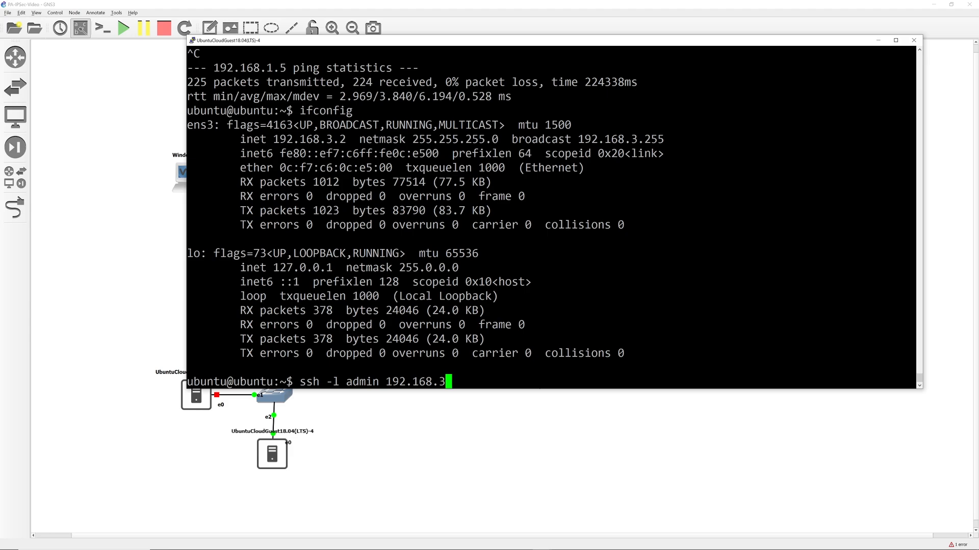
key(Return)
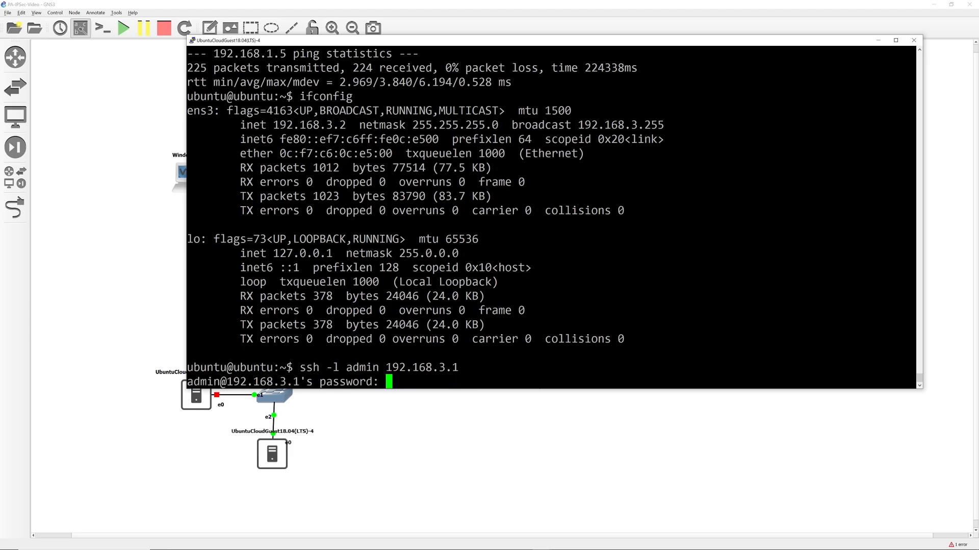
key(Return)
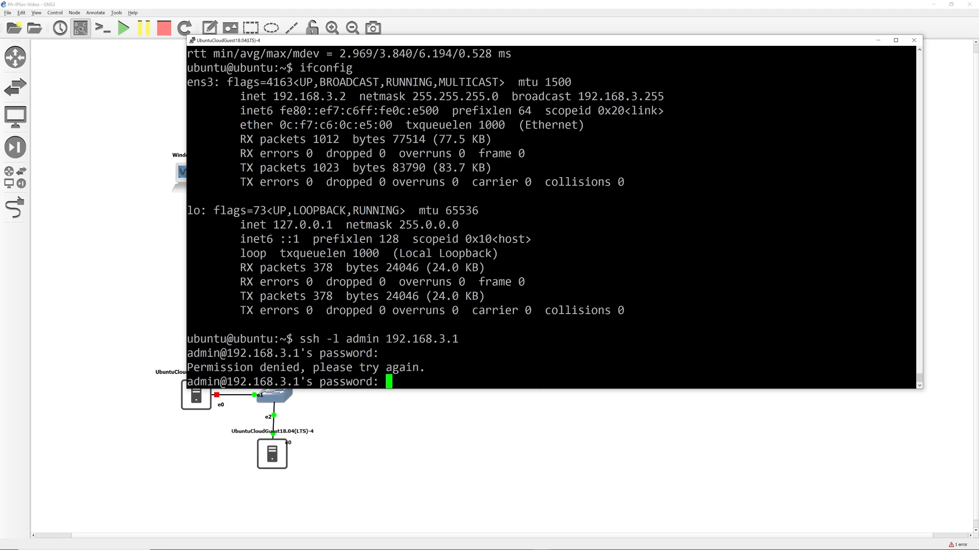
key(Return)
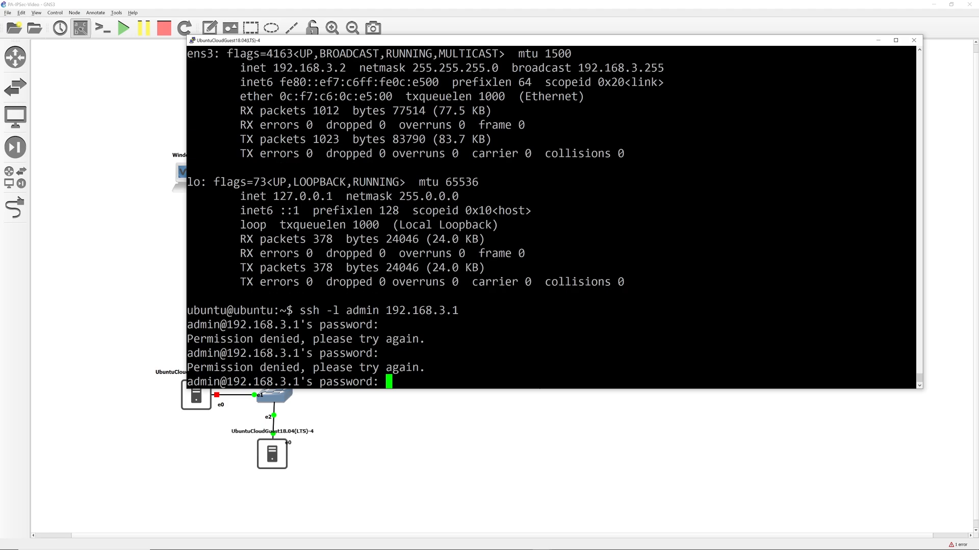
key(Return)
Enter enable mode with its password and page through the sh run output.
text(en)
key(Return)
text(cisco)
key(Return)
text(sh run)
key(Return)
key(space)
key(space)
key(space)
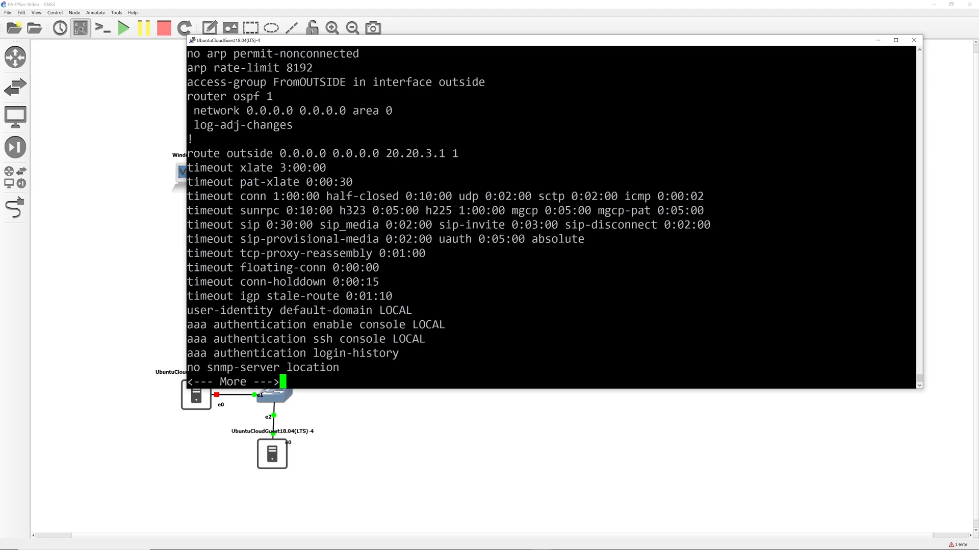
key(space)
Maximize the console and highlight the crypto map, isakmp identity and IKEv1 policy lines.
click(894, 42)
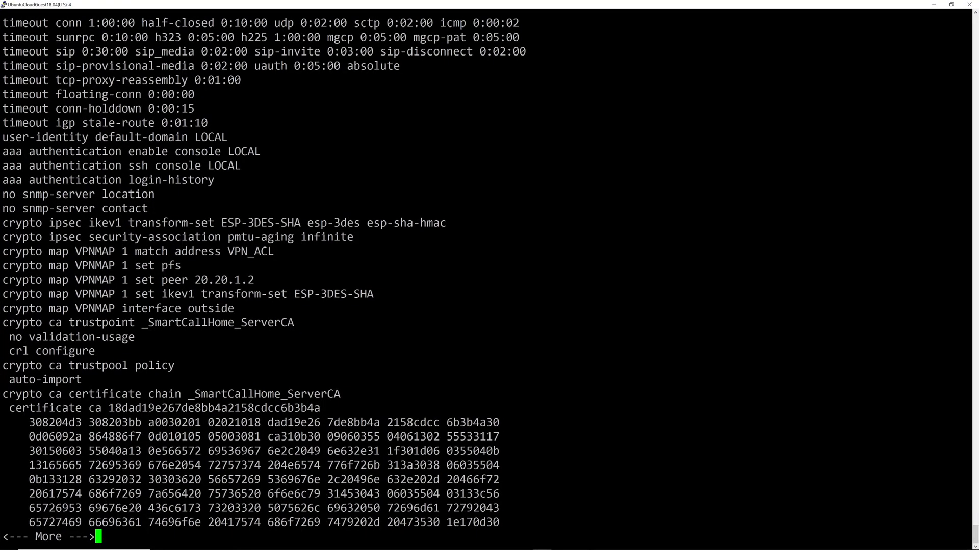
drag(4, 223, 239, 311)
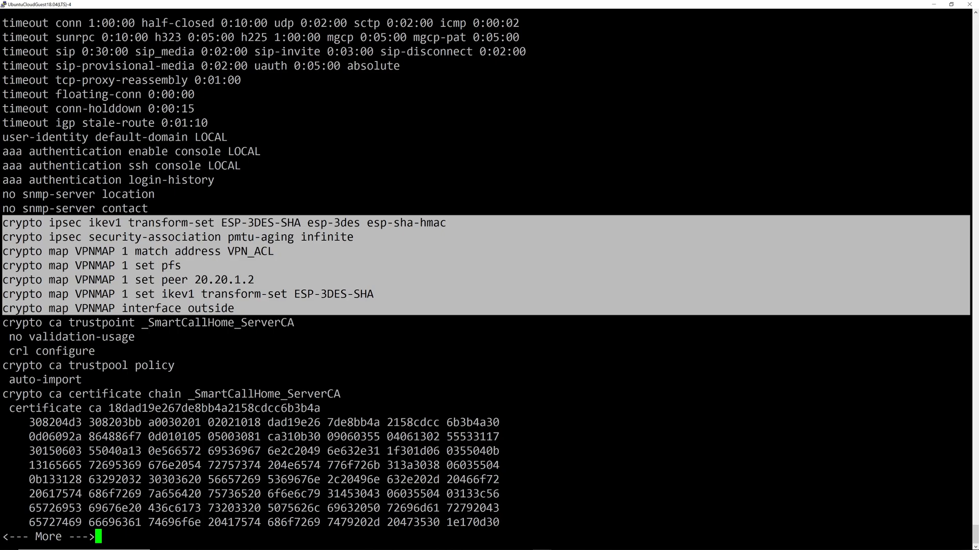
key(space)
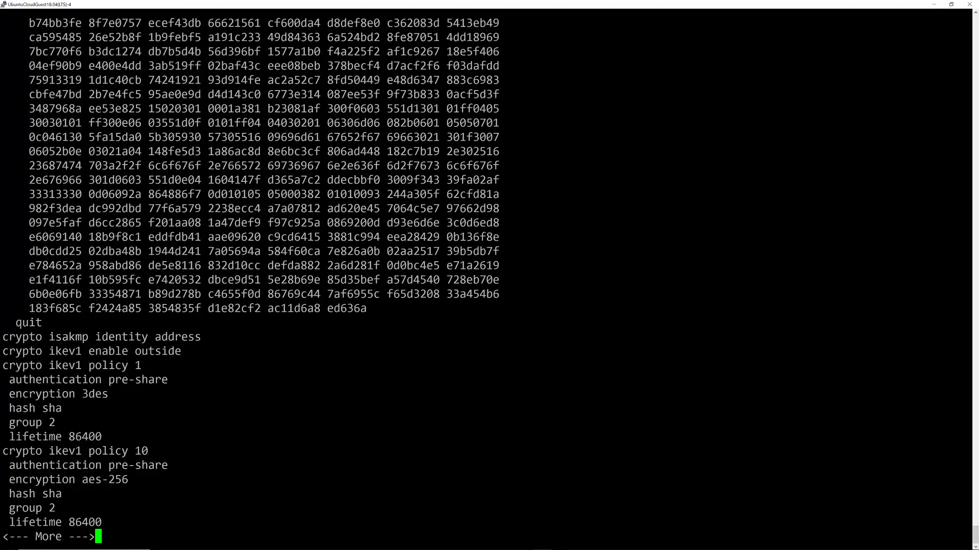
drag(2, 337, 101, 523)
key(space)
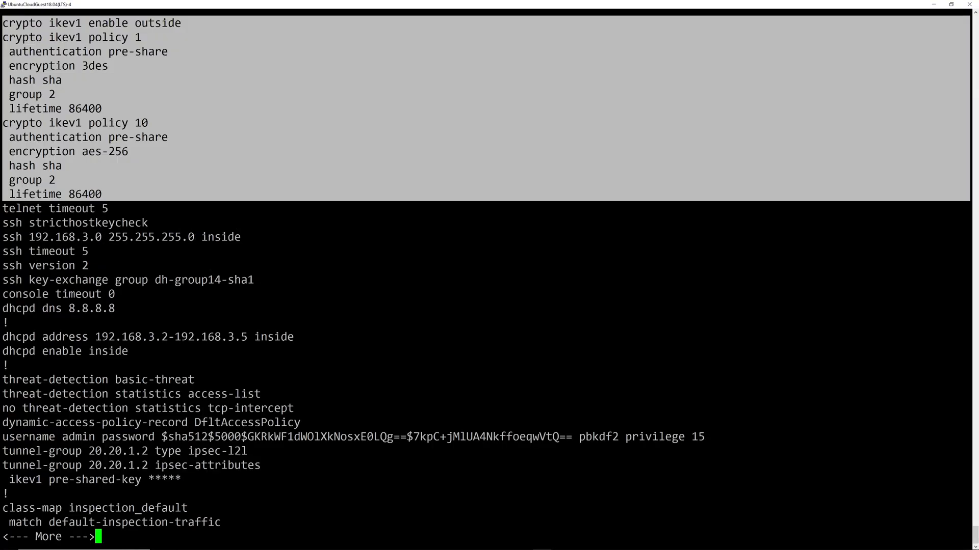
Point out IKEv1 policy 1: pre-share, 3des, sha, group 2, lifetime 86400, then page to the end.
click(265, 451)
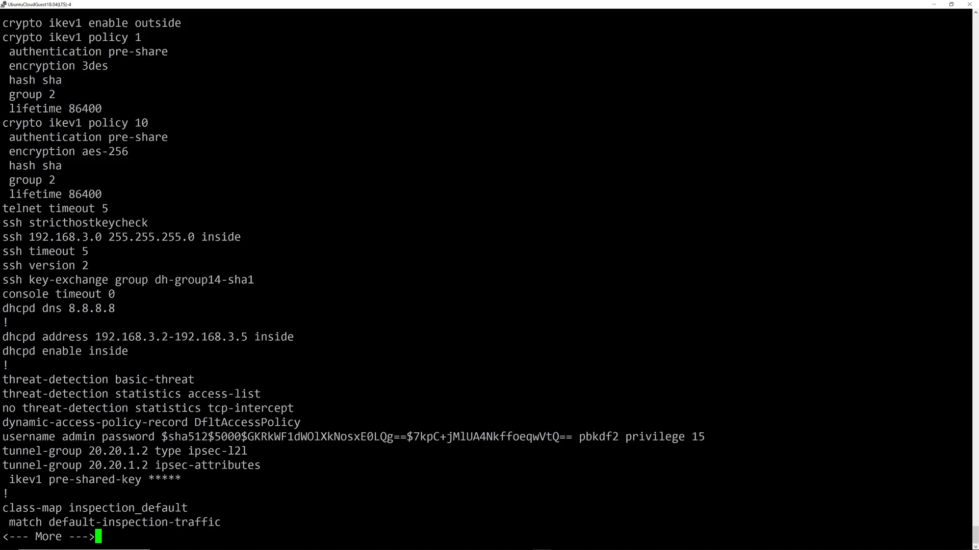
drag(3, 37, 102, 109)
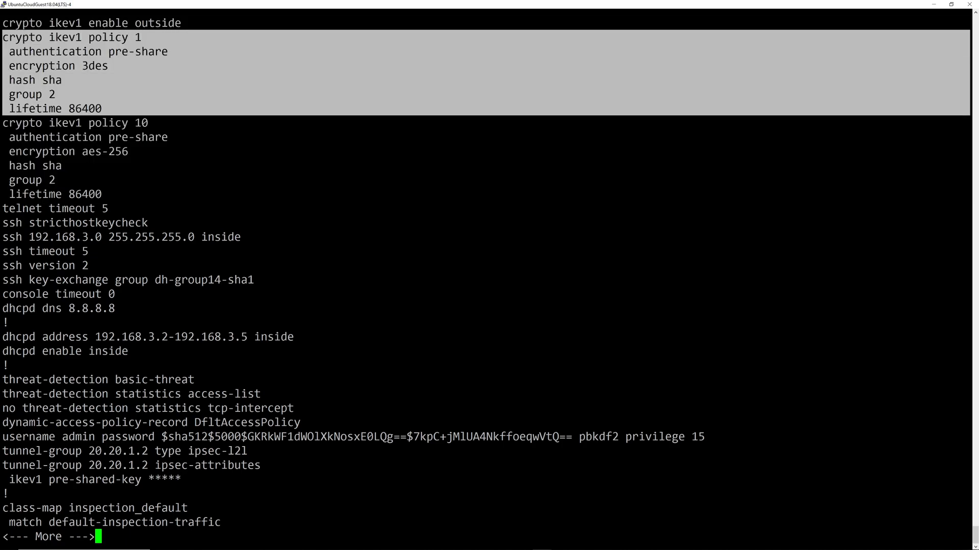
click(110, 109)
drag(2, 52, 173, 51)
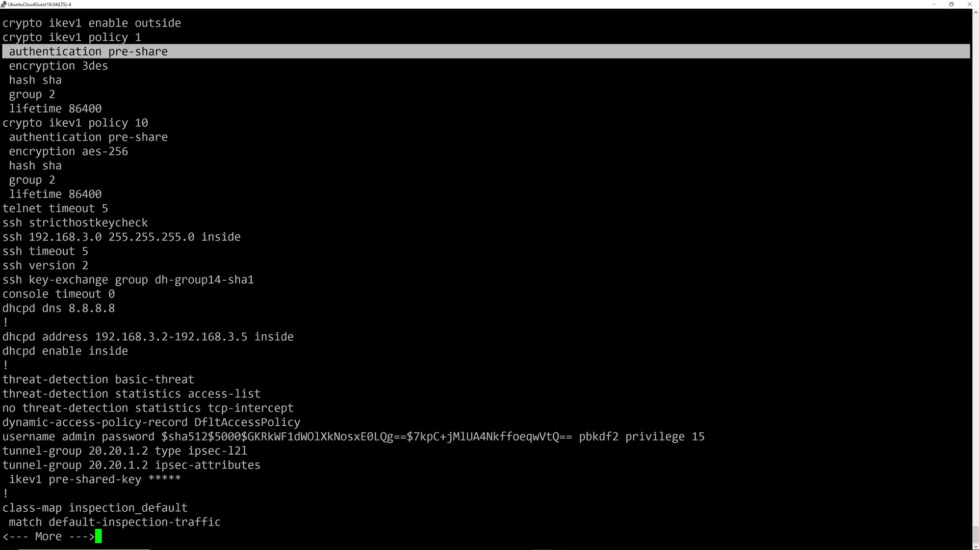
drag(4, 66, 71, 80)
drag(17, 94, 109, 109)
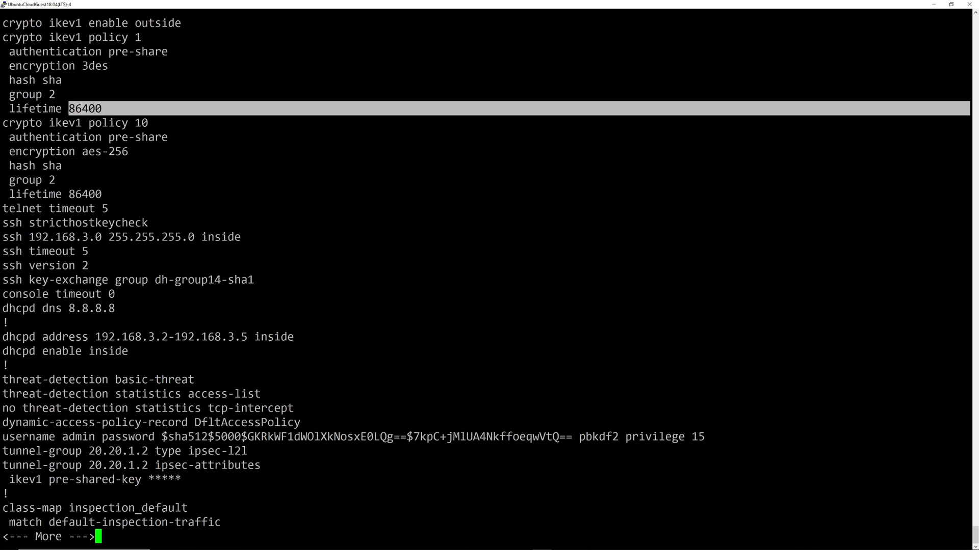
drag(29, 37, 153, 152)
click(153, 153)
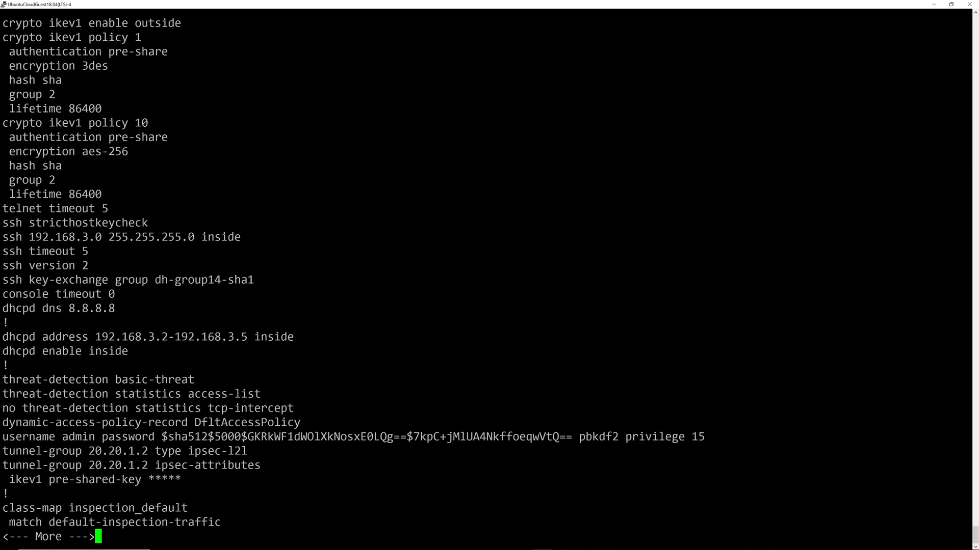
key(space)
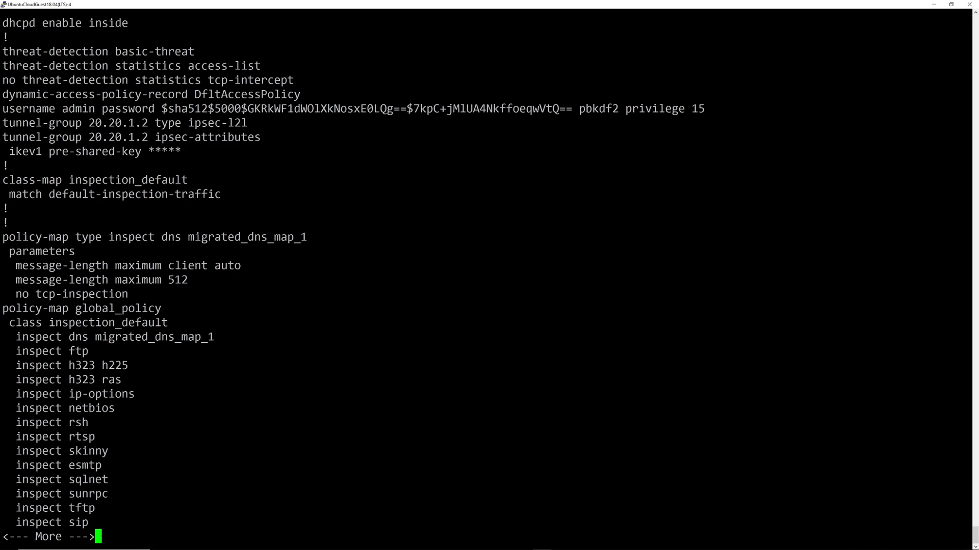
Add a second Cisco ASAv, Switch4 on the local server and a fifth Ubuntu Cloud Guest.
key(q)
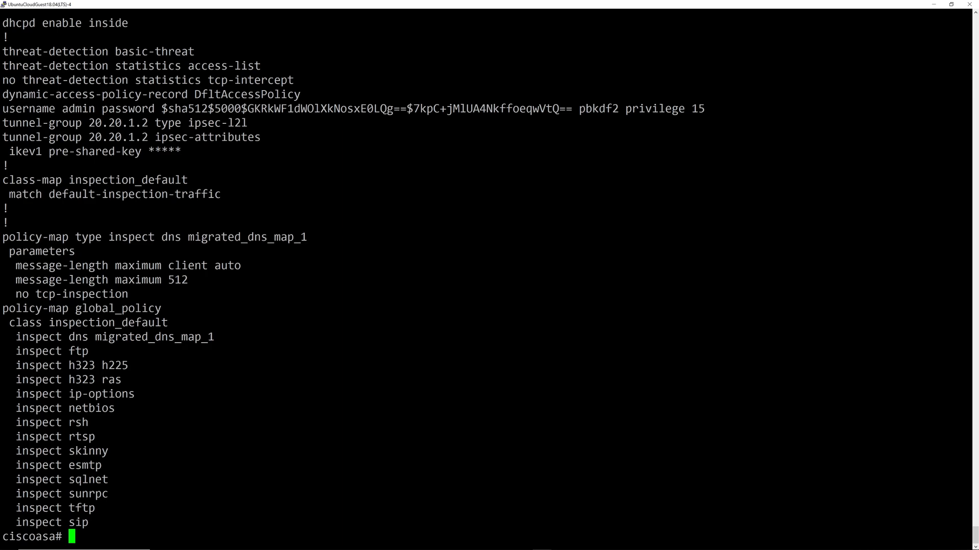
click(941, 6)
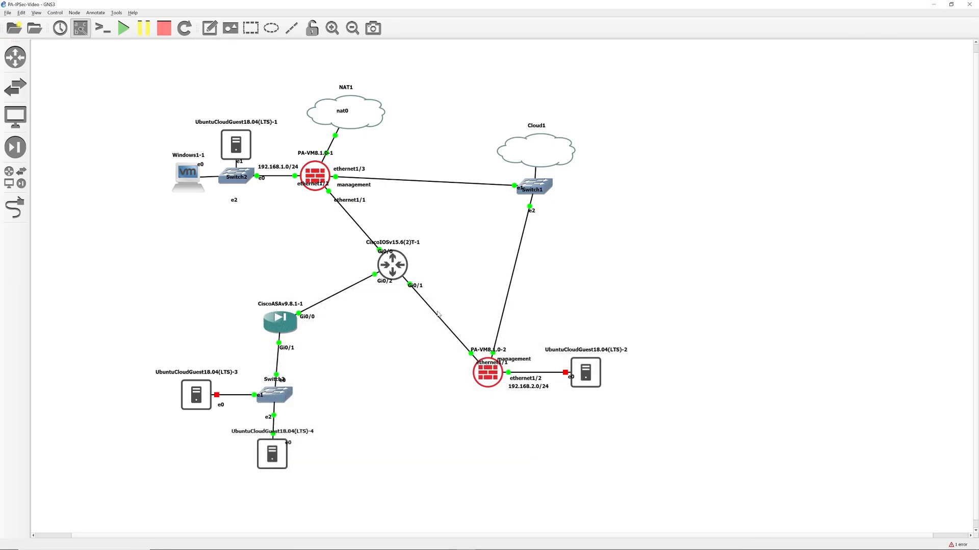
click(15, 177)
drag(62, 84, 491, 356)
drag(60, 163, 477, 442)
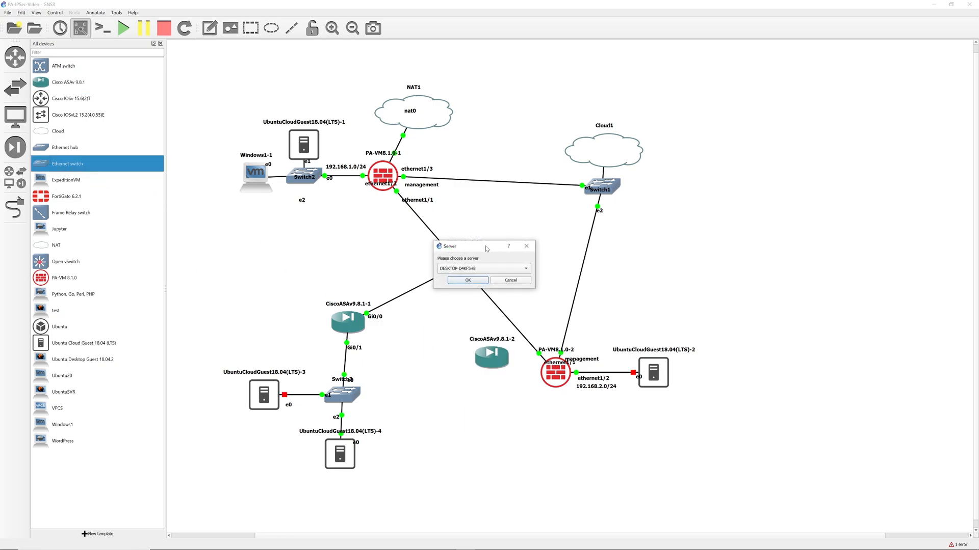
click(479, 268)
click(469, 278)
click(468, 280)
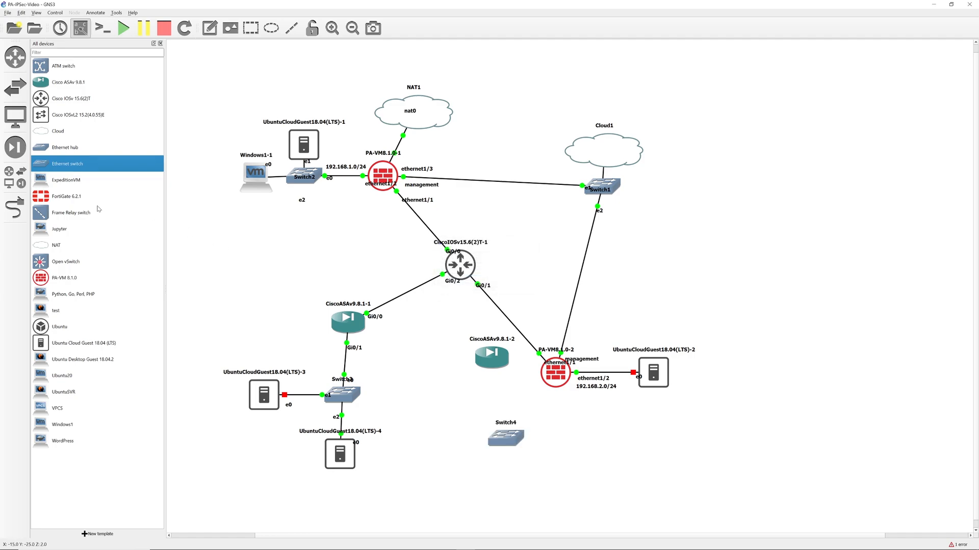
drag(76, 347, 527, 495)
click(15, 177)
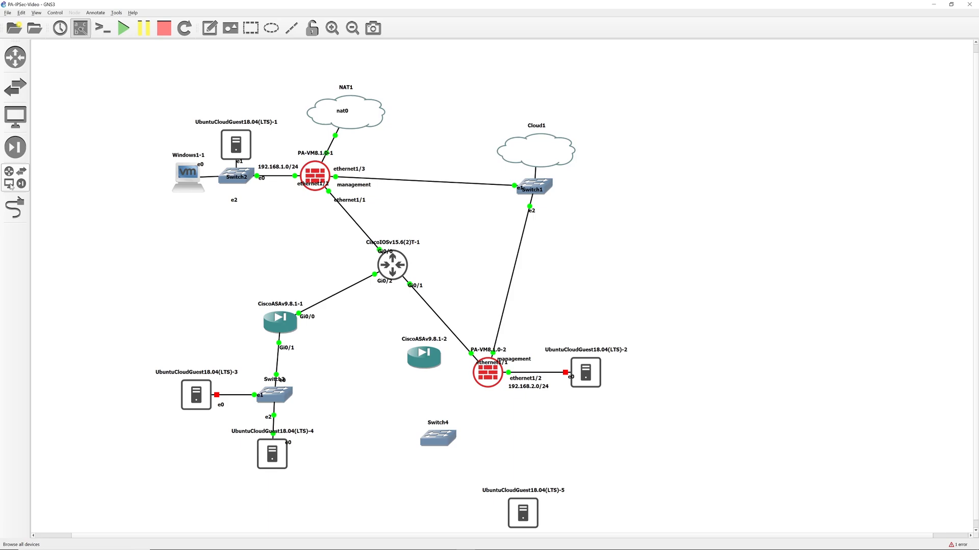
Link the router's Gi0/3 to the new ASA's Gi0/0.
click(15, 207)
click(393, 270)
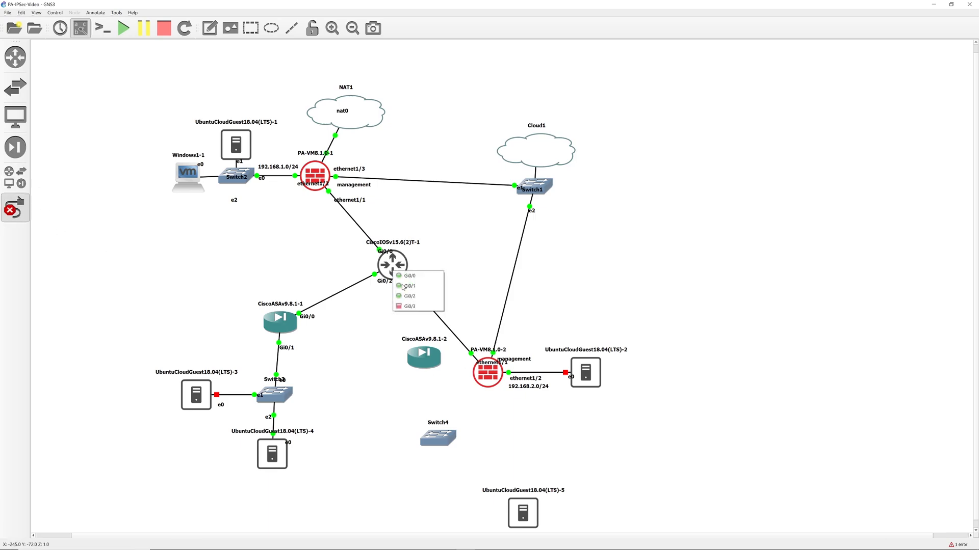
click(412, 309)
click(422, 355)
click(445, 369)
Link ASA Gi0/1 to Switch4 Ethernet0, and Switch4 Ethernet1 to the Ubuntu guest's e0.
click(432, 363)
click(446, 379)
click(442, 435)
click(452, 440)
click(442, 437)
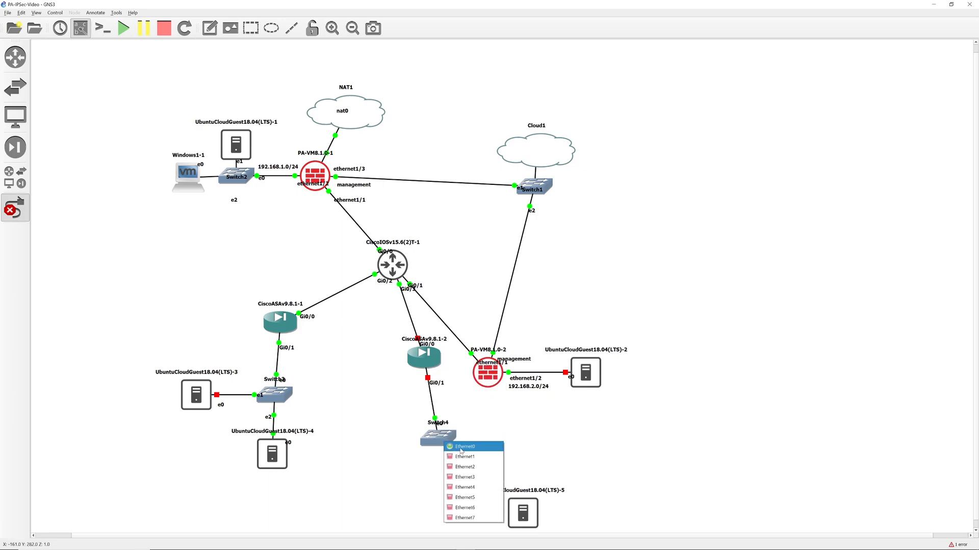
click(461, 449)
click(525, 509)
click(545, 517)
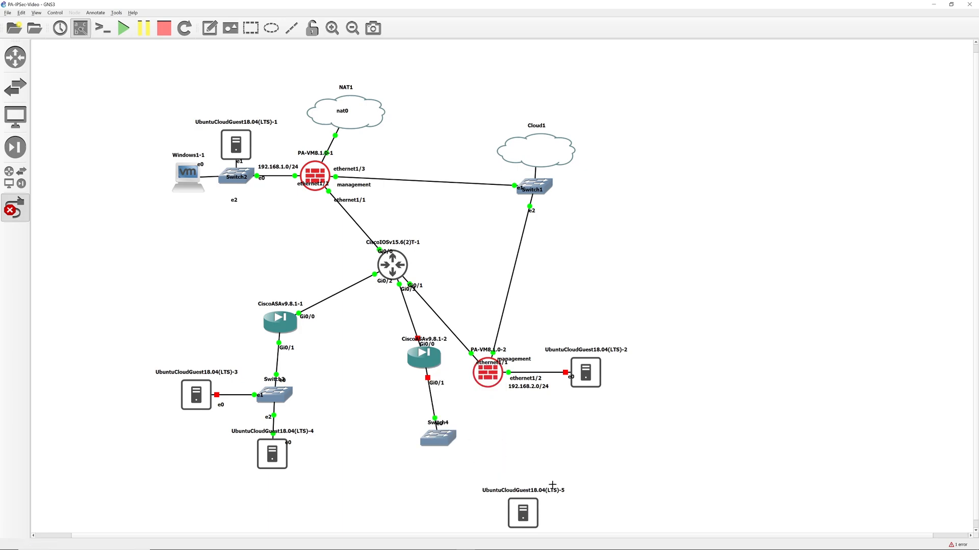
key(Escape)
Move the first ASA group with its switch and guests left and up.
drag(113, 252, 352, 486)
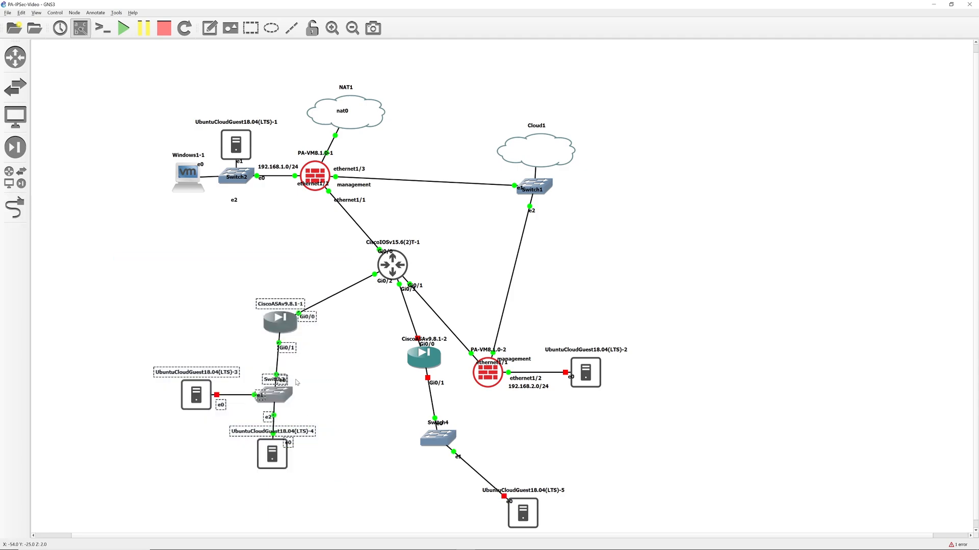
drag(279, 329, 178, 274)
click(358, 345)
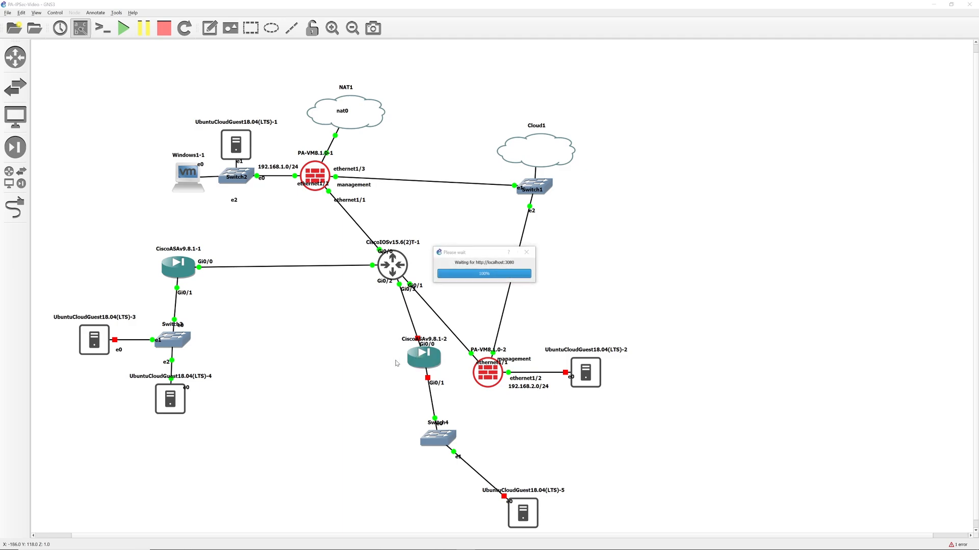
Stack the second ASA, Switch4 and Ubuntu-5 vertically and tidy their labels.
drag(430, 361, 388, 350)
drag(437, 429, 391, 363)
drag(523, 513, 382, 452)
drag(405, 403, 392, 404)
drag(381, 451, 383, 451)
drag(402, 327, 400, 349)
click(440, 351)
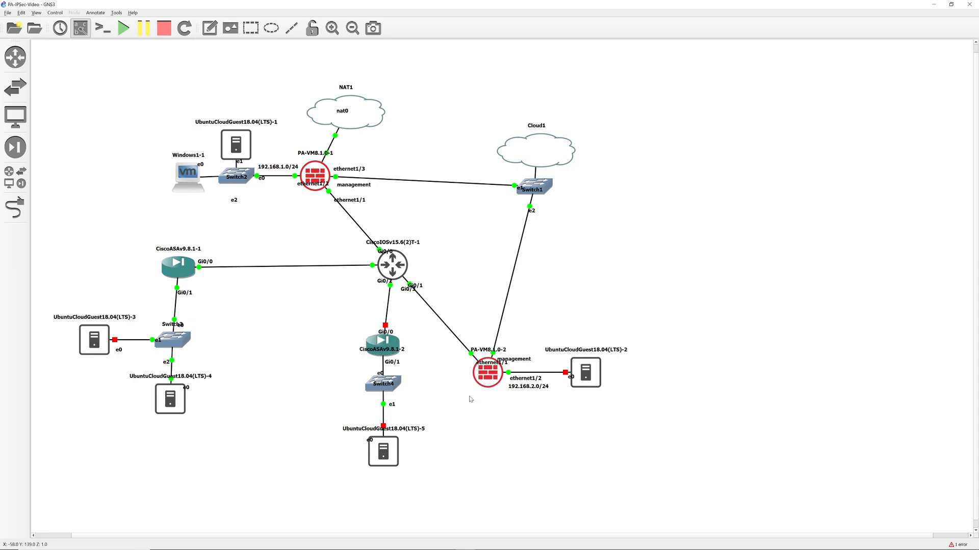
Reposition the router, both ASA groups, and PA-VM8.1.0-2 with its Ubuntu guest.
drag(397, 265, 422, 457)
drag(383, 343, 332, 366)
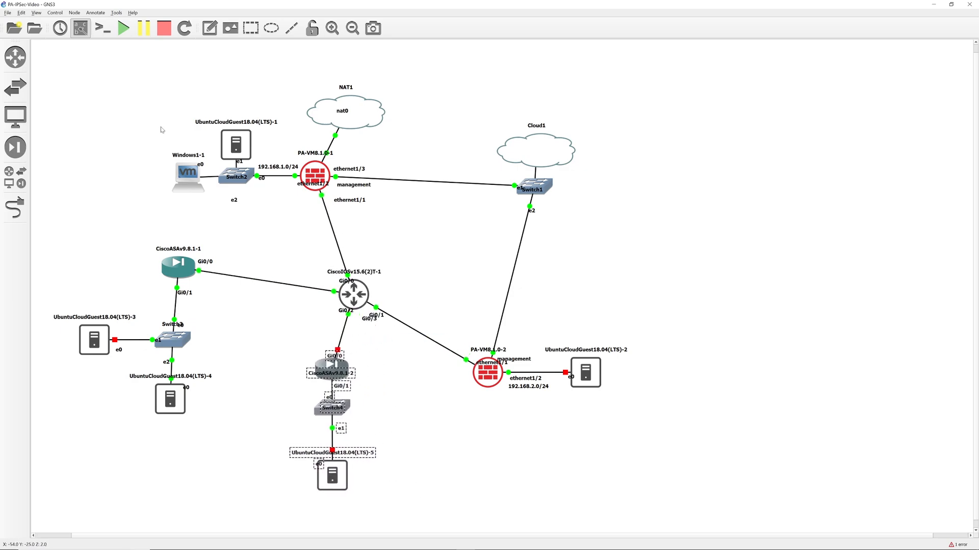
drag(59, 242, 226, 441)
drag(173, 398, 175, 426)
drag(463, 328, 658, 428)
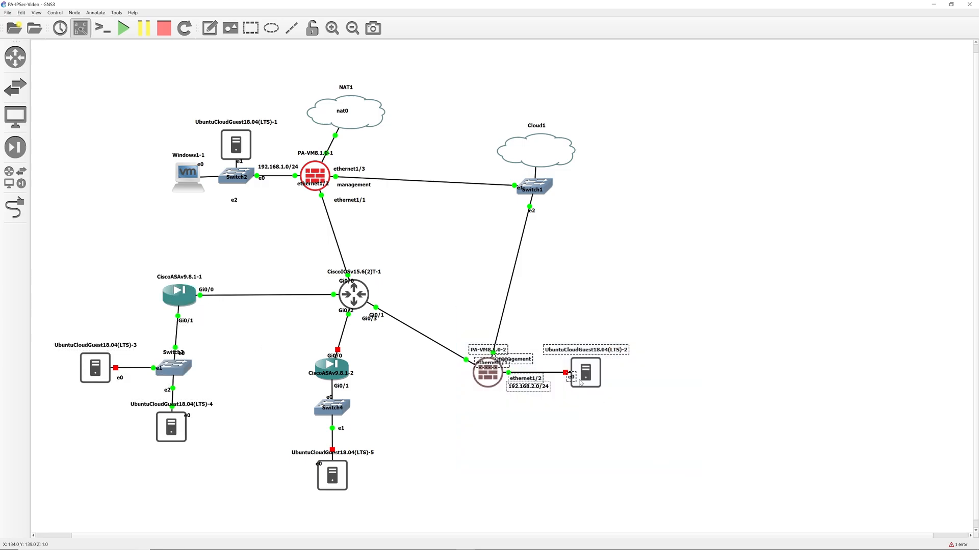
drag(578, 376, 597, 304)
Rearrange Switch1, Cloud1, PA-VM8.1.0-1, PA-VM8.1.0-2 and the 192.168.2.0/24 label.
drag(546, 189, 526, 168)
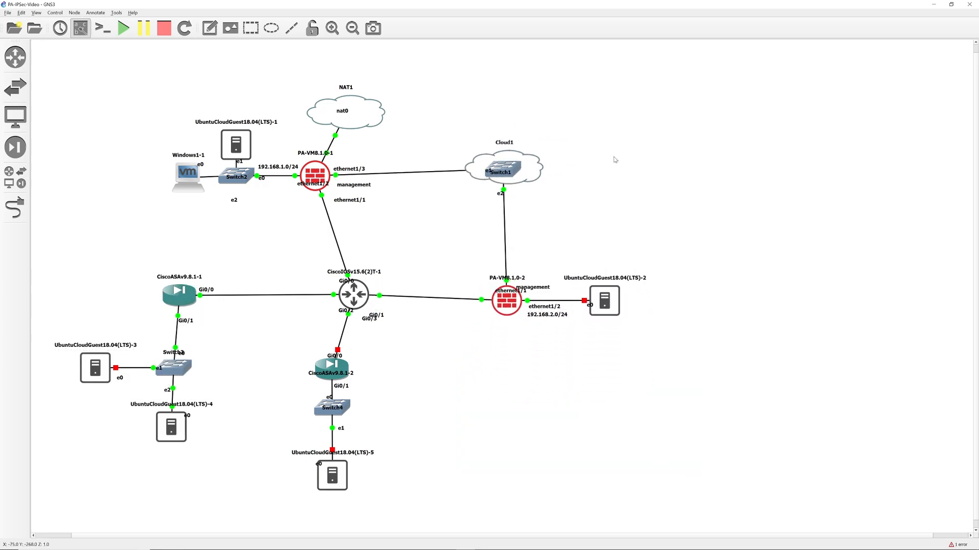
drag(320, 176, 354, 176)
drag(508, 303, 506, 293)
drag(606, 302, 594, 288)
drag(554, 317, 592, 291)
Shift the second ASA group slightly up-right and nudge Ubuntu-5 upward.
drag(284, 350, 405, 503)
drag(334, 374, 354, 365)
click(465, 355)
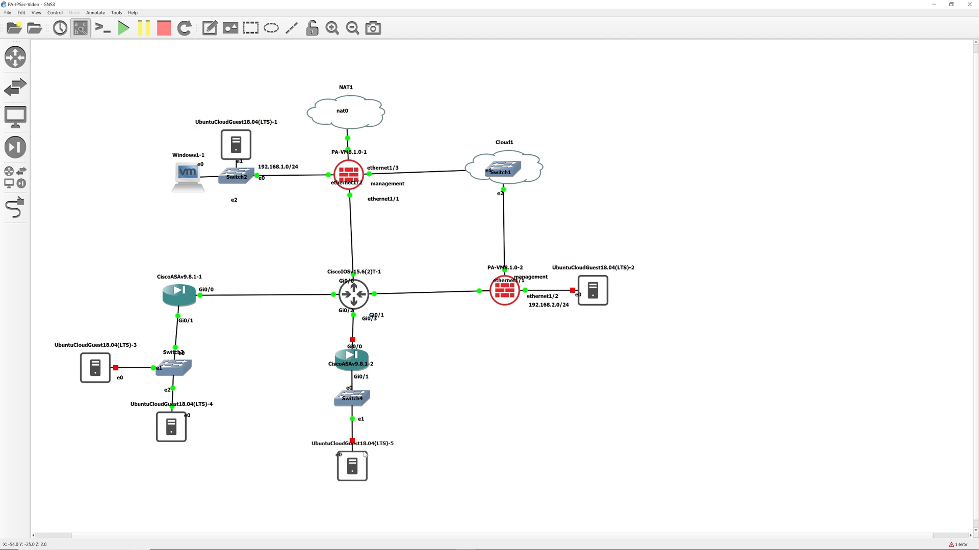
drag(350, 473, 351, 464)
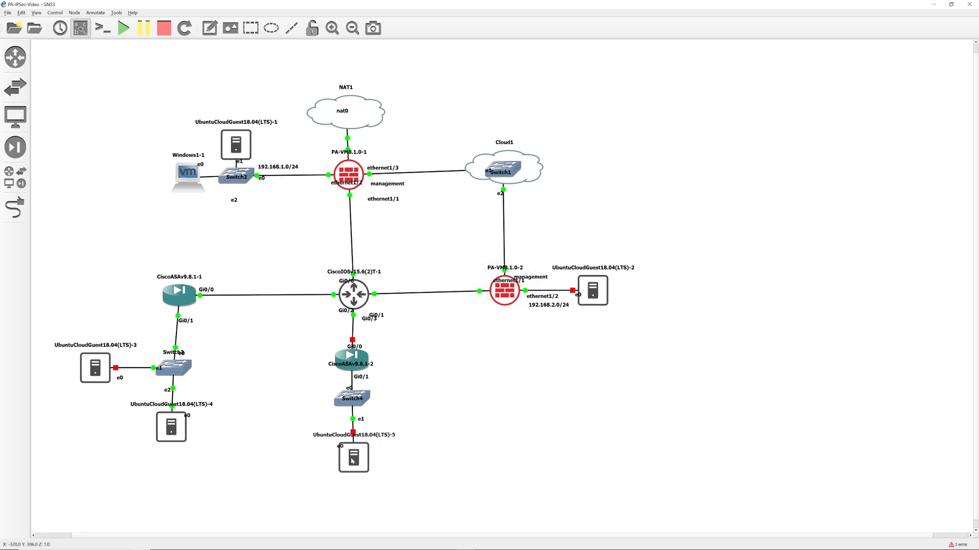
Move the CiscoASAv9.8.1-2 label below its icon.
right_click(596, 288)
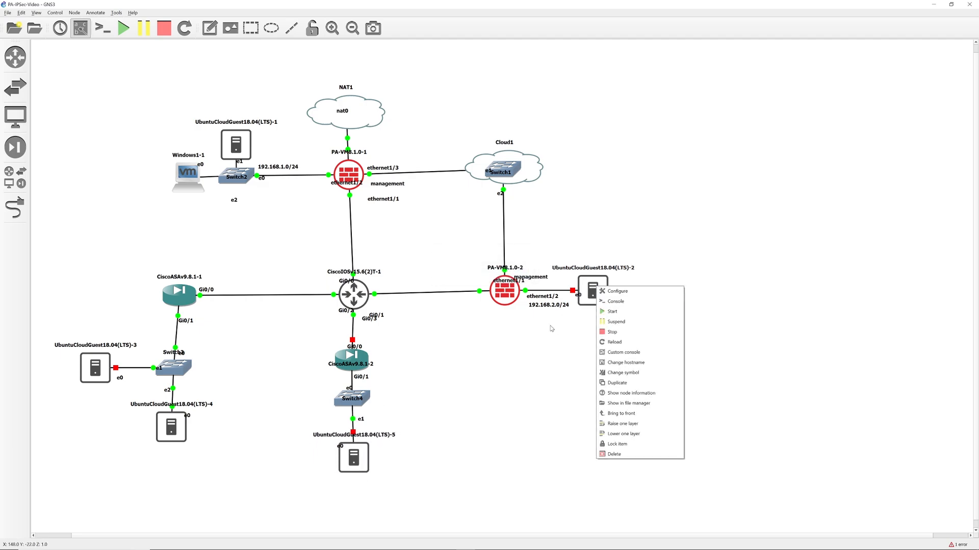
click(423, 405)
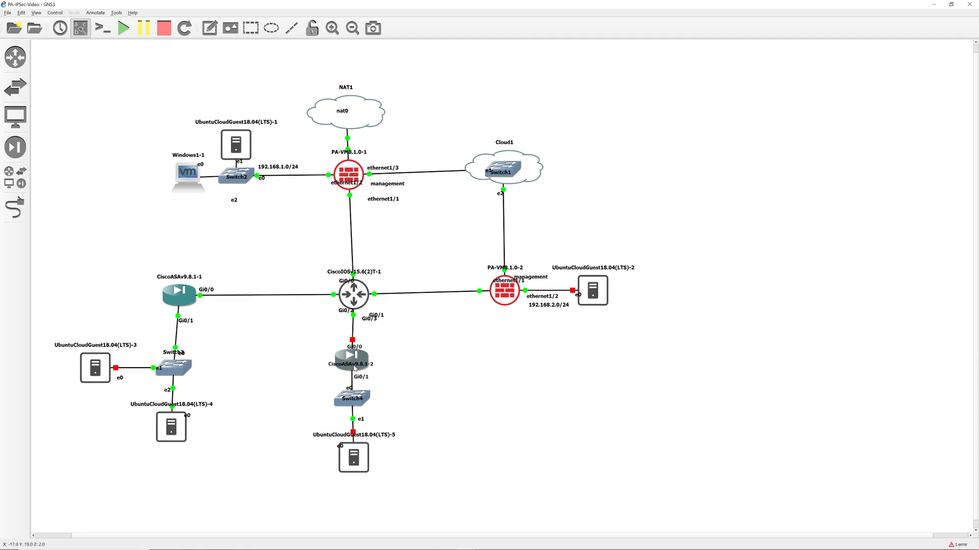
drag(359, 365, 359, 375)
Start CiscoASAv9.8.1-2, then open a console to the CiscoIOSv15.6(2)T-1 router.
right_click(359, 362)
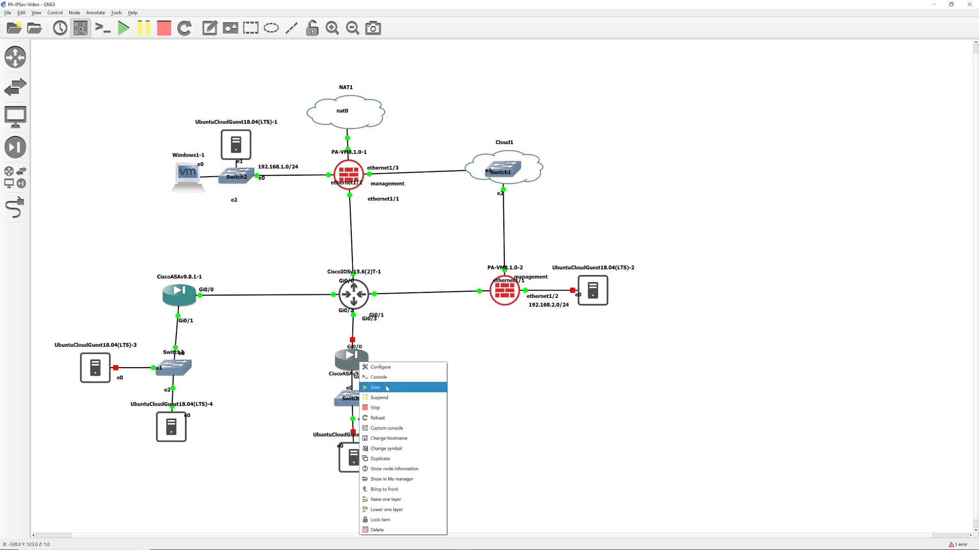
click(377, 388)
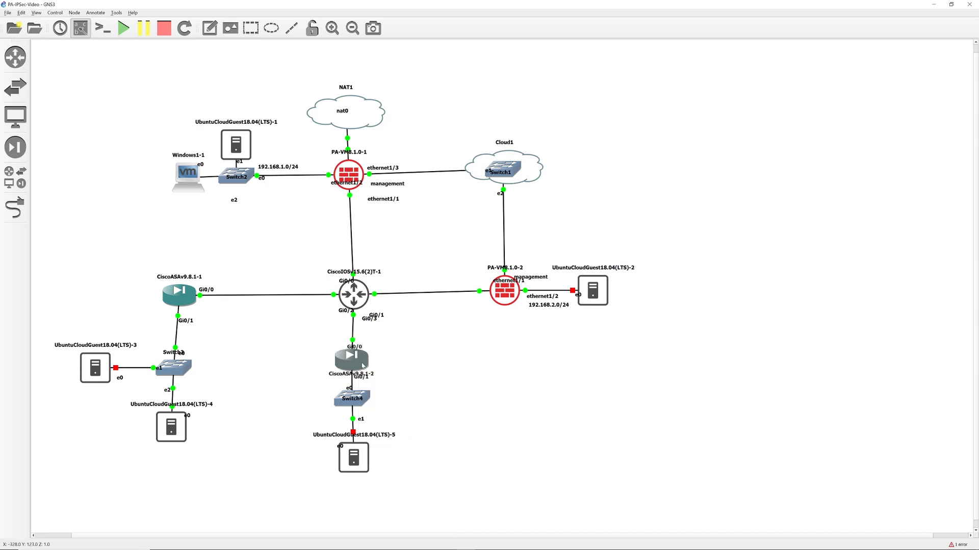
mouse_move(359, 365)
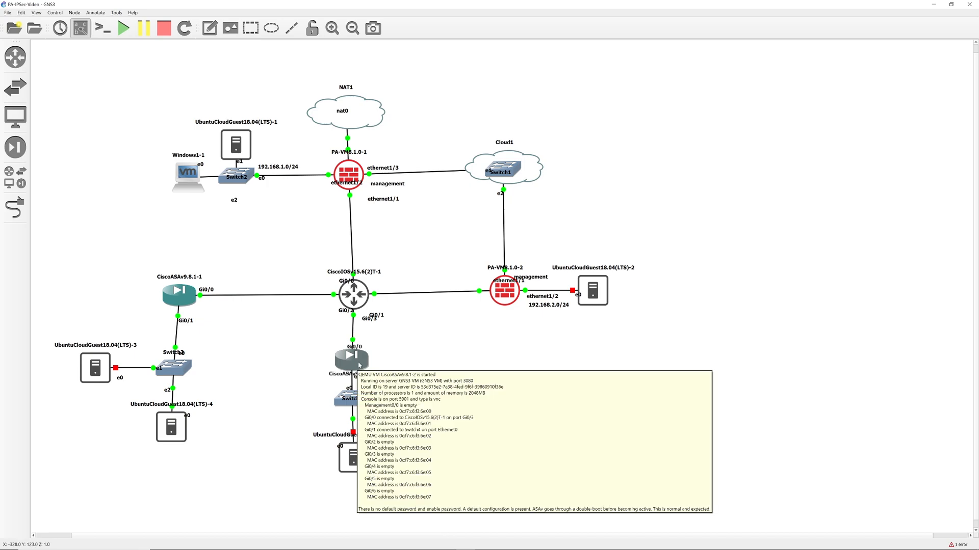
click(411, 360)
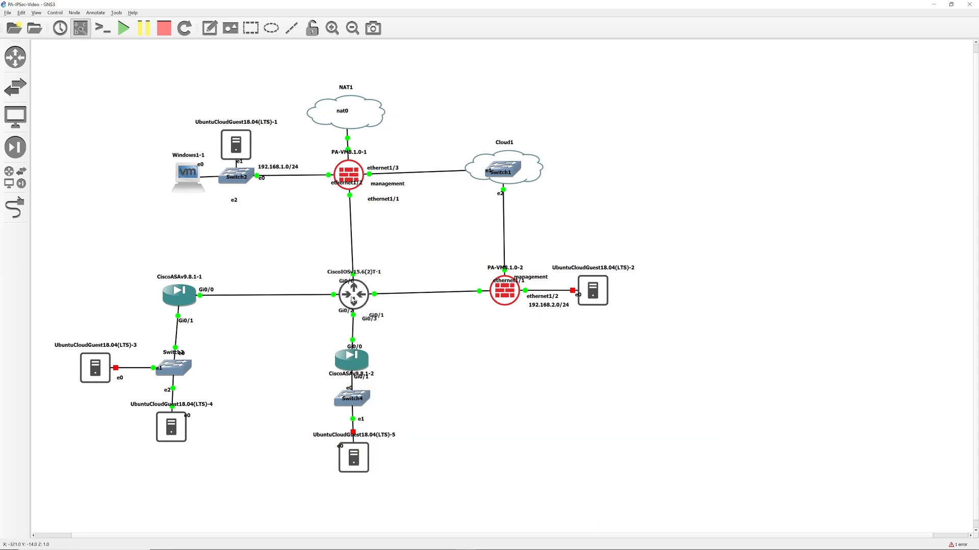
double_click(353, 299)
Apply the saved Video session settings to the router's PuTTY terminal.
right_click(256, 20)
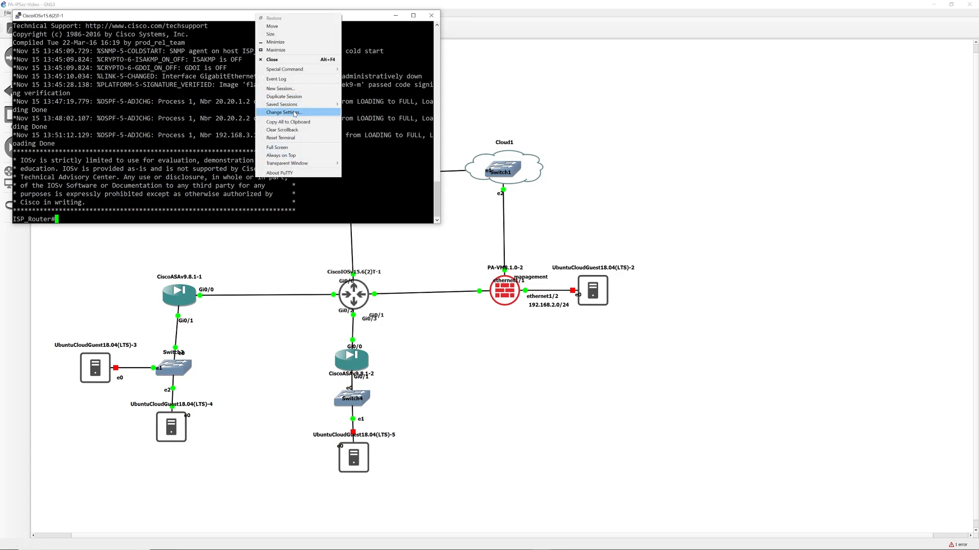
click(294, 113)
click(499, 249)
click(521, 354)
right_click(230, 14)
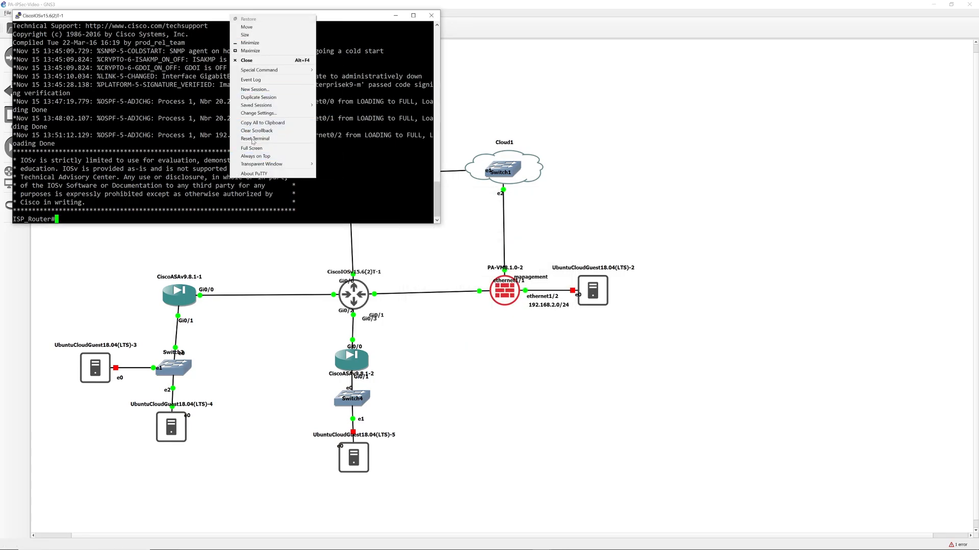
click(269, 114)
click(497, 248)
click(522, 354)
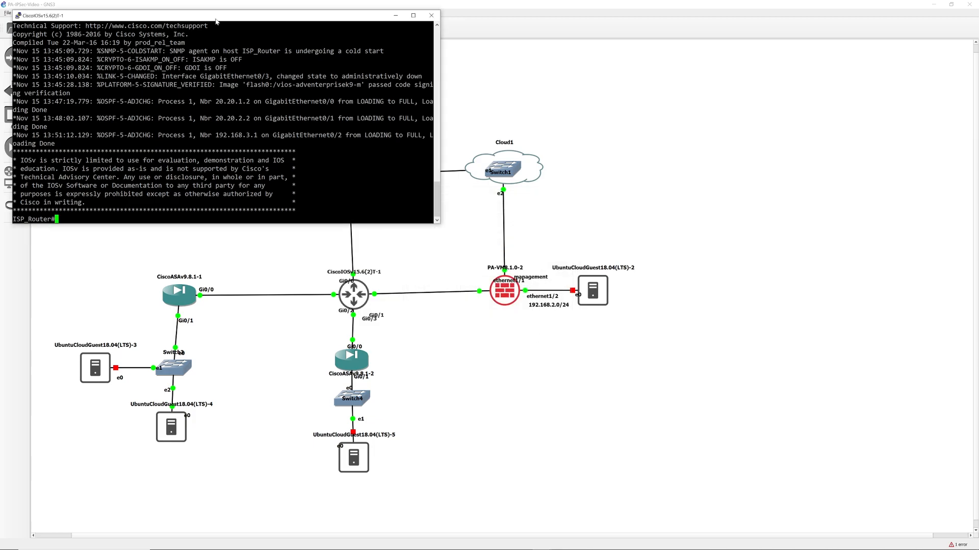
Check interfaces, then give Gi0/3 address 20.20.4.1 255.255.255.0 and bring it up.
text(sh ip int br)
key(Return)
text(conf t)
key(Return)
text(int g0/3)
key(Return)
text(ip add 20.20.4)
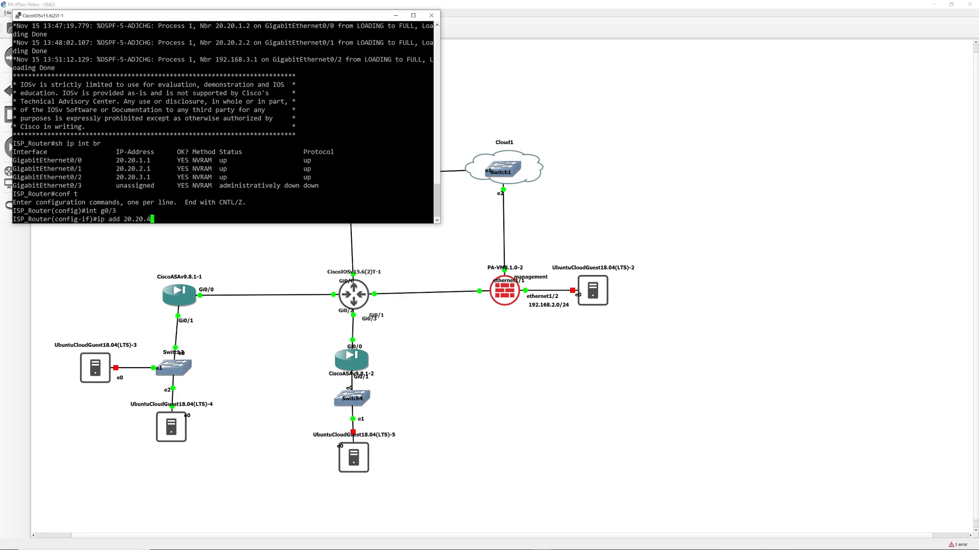
text(.1 255.255.255.0)
key(Return)
text(no shut)
key(Return)
Review the running configuration with do sh run.
text(sh run)
key(Return)
text(do sh run)
key(Return)
key(space)
key(space)
key(space)
key(Return)
key(Return)
key(Return)
key(Return)
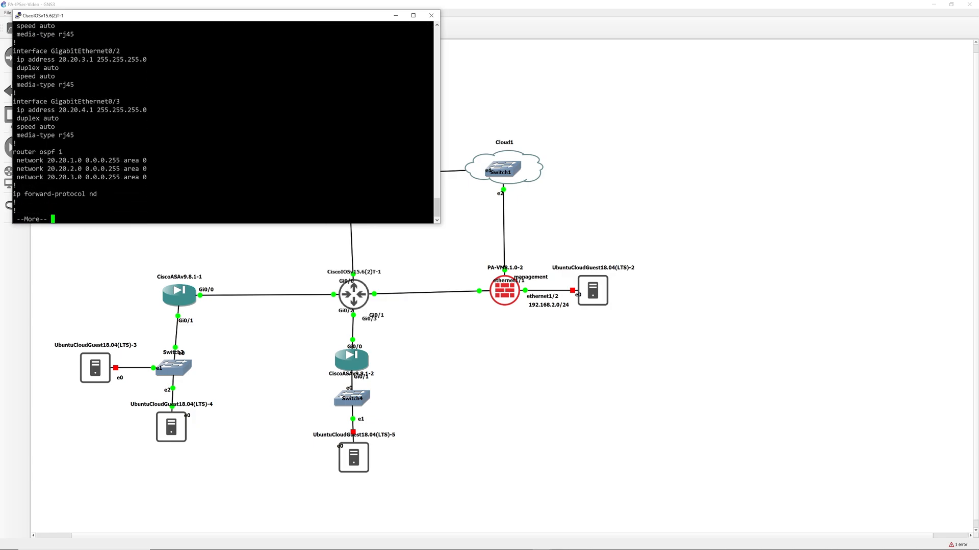
Advertise 20.20.4.0 0.0.0.255 in OSPF 1 area 0 and save with do wr.
text(qrouter ospf 1)
key(Return)
text(network )
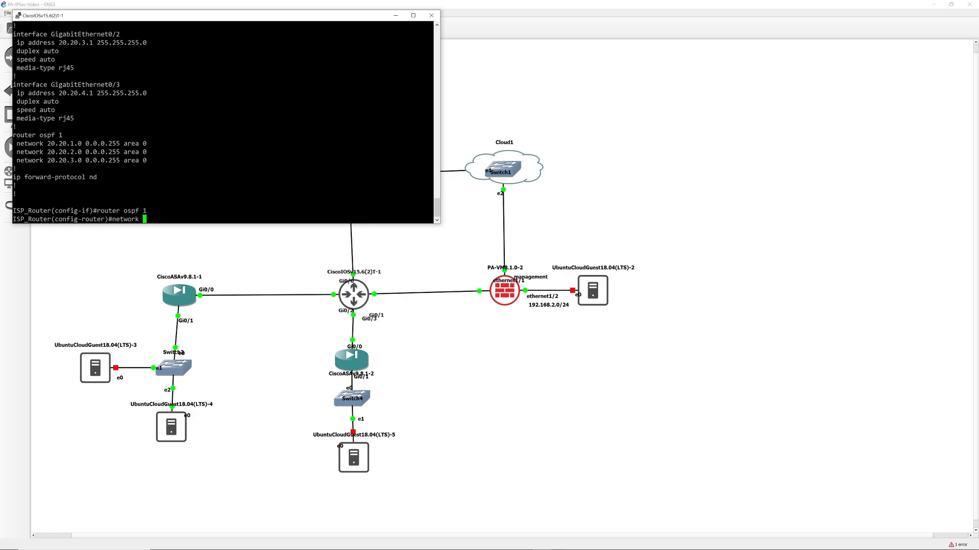
text(20.20.4.0 0.0.0.255 area 0)
key(Return)
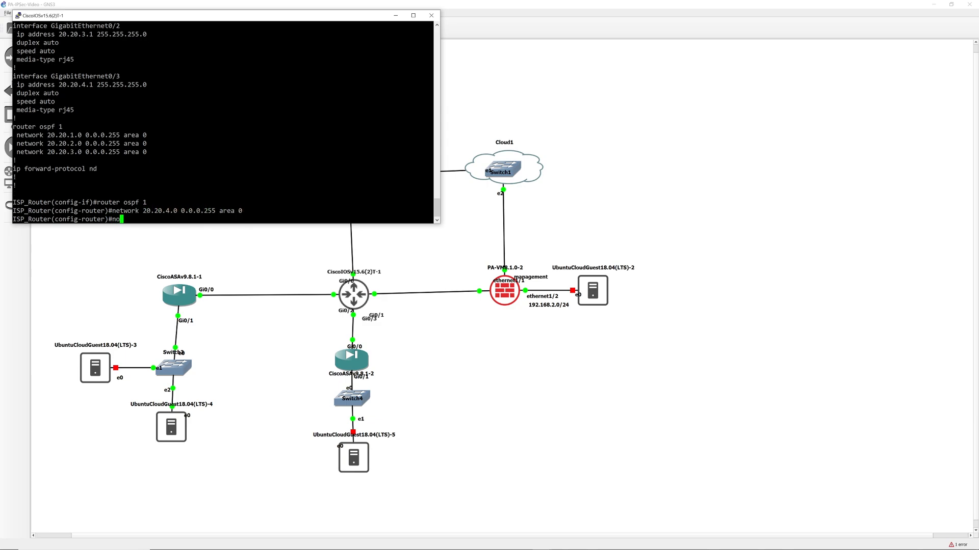
text(exit)
key(Return)
text(do wr)
key(Return)
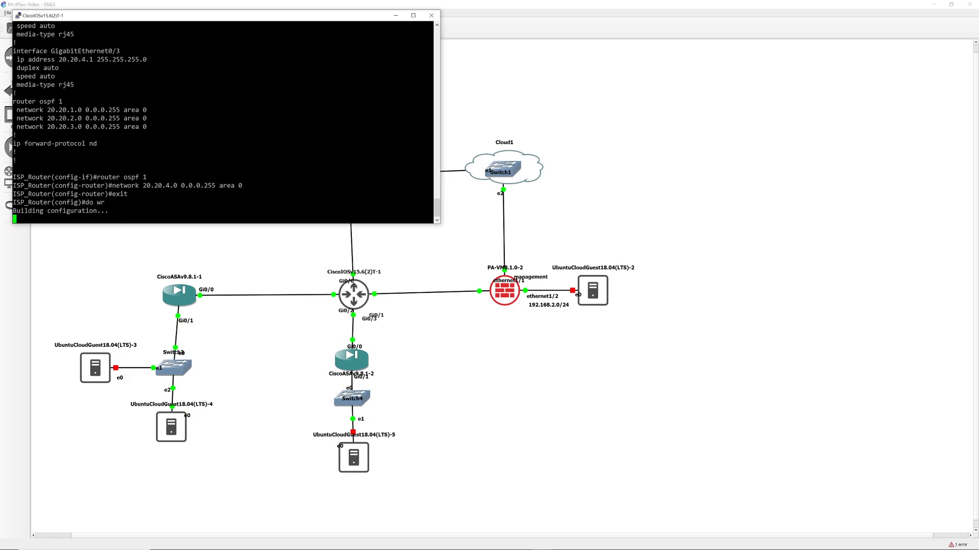
Open the CiscoASAv9.8.1-2 console and enter privileged global configuration mode.
double_click(354, 366)
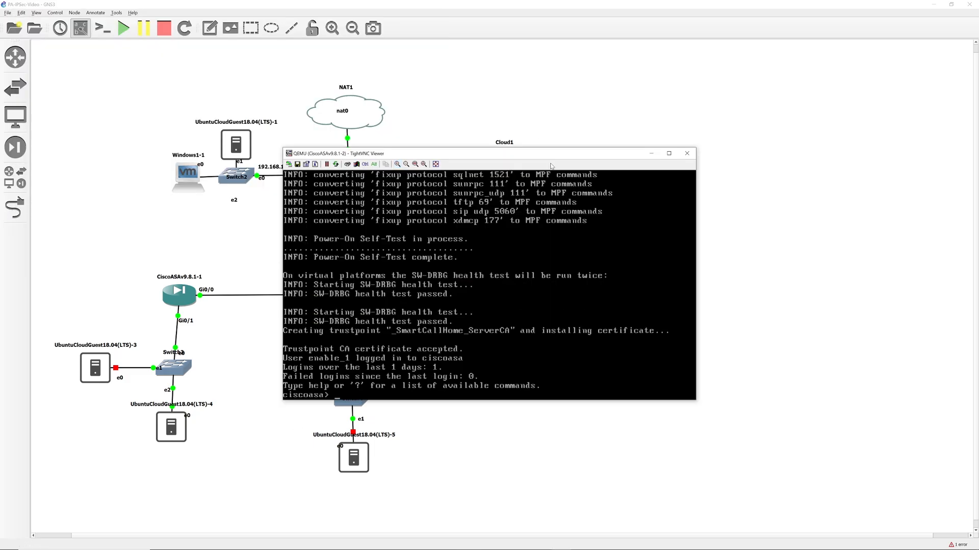
text(en)
key(Return)
text(******)
key(Return)
key(Return)
key(Return)
key(Return)
key(Return)
text(conf t)
key(Return)
text(no)
Give g0/0 address 20.20.4.2/24, enable it, and name it outside.
key(Return)
text(int g0/0)
key(Return)
text(ip add 20.20.4.2 255.255.255.0)
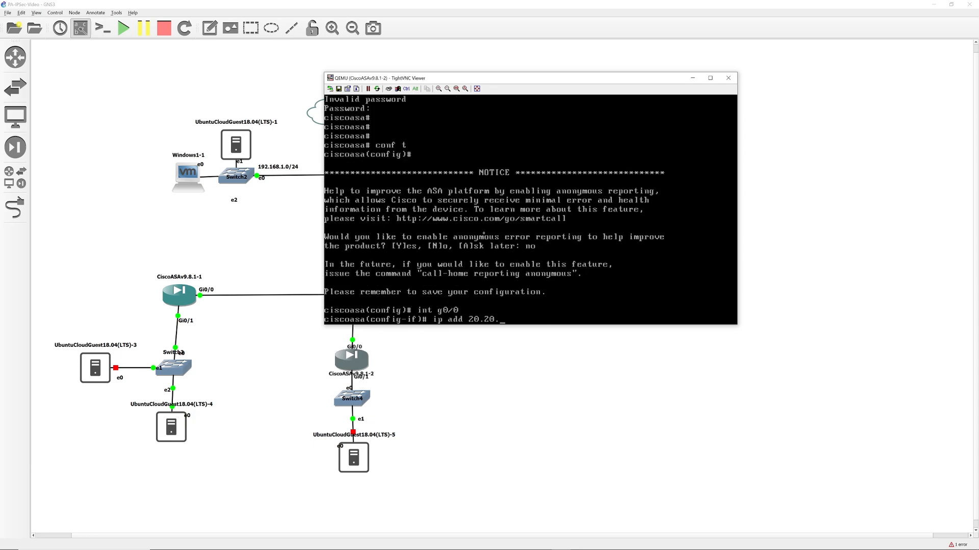
key(Return)
text(no shut)
key(Return)
text(nameif outside)
key(Return)
Assign 192.168.4.1/24, an inside name and no shutdown to the interface entered as g0/0.
text(int g0)
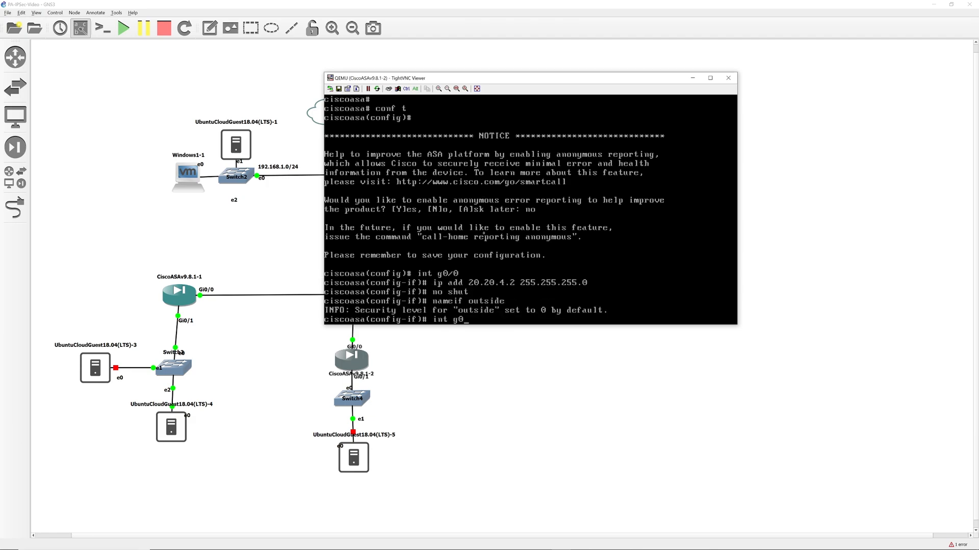
text(/0)
key(Return)
text(ip add)
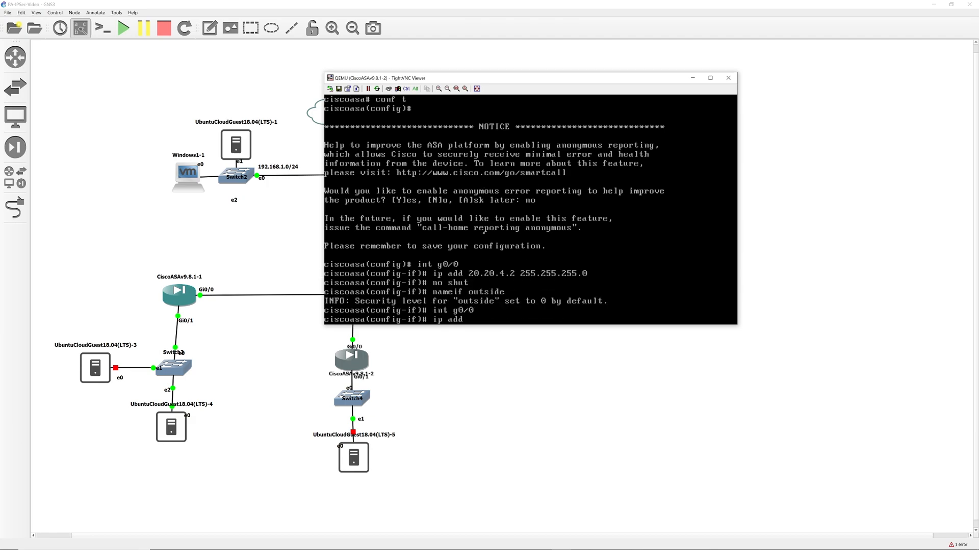
text( 192.168.4.1 255.255.255.0)
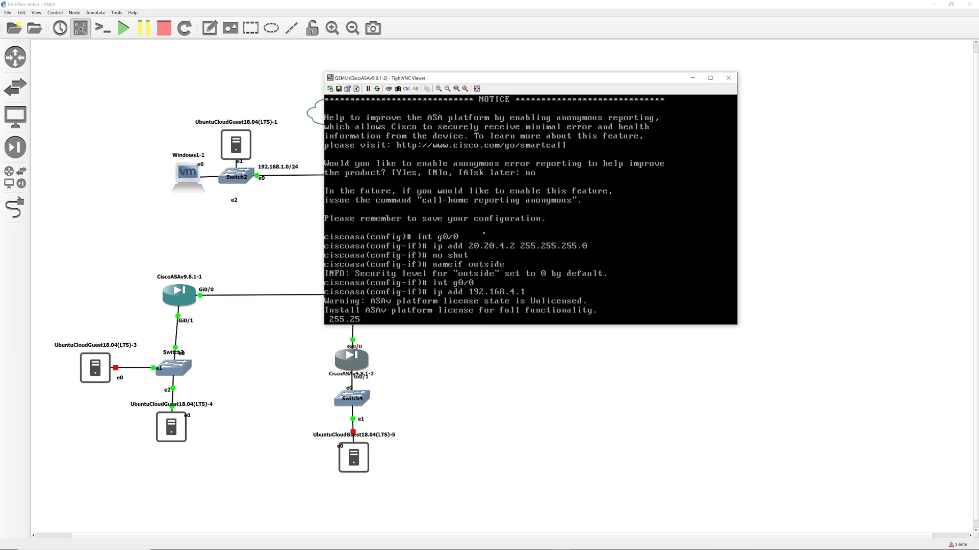
key(Return)
text(name fin)
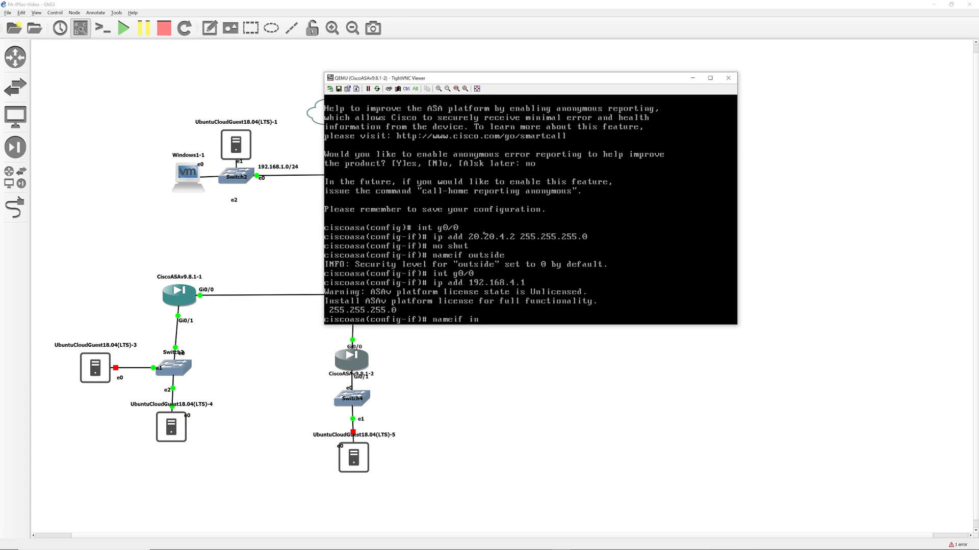
text(side)
key(Return)
text(no shut)
key(Return)
text(ex)
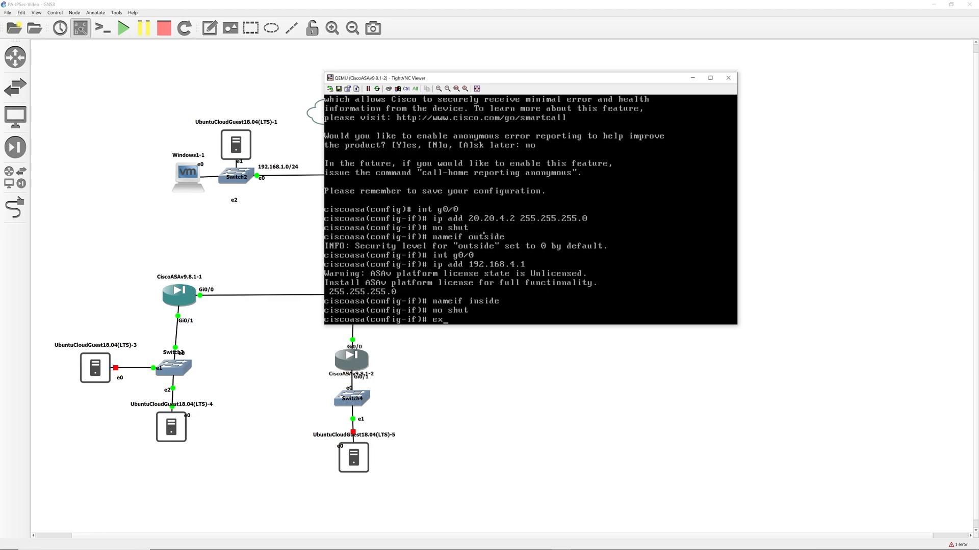
text(it)
key(Return)
Check the route command syntax with help queries, then clear the prompt.
text(ip route)
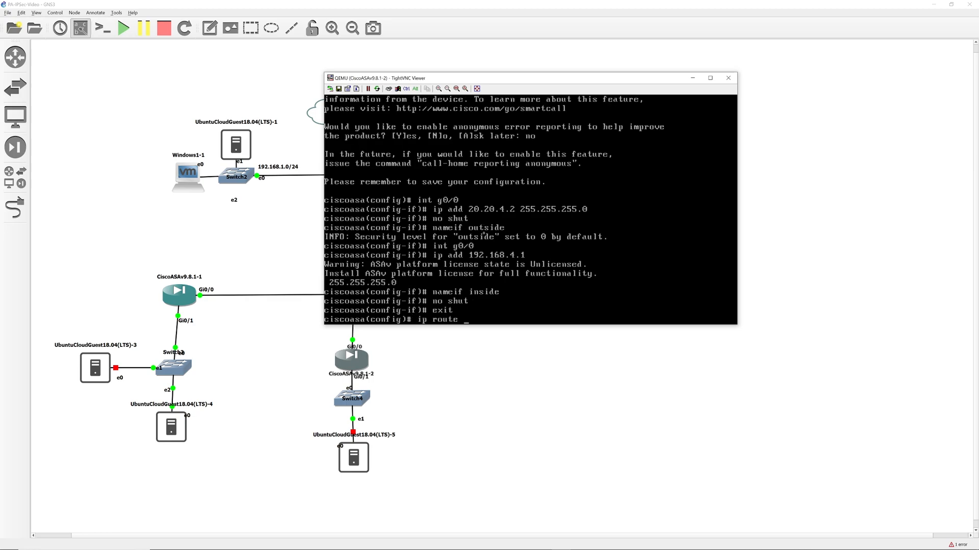
text(?)
key(BackSpace)
key(BackSpace)
key(BackSpace)
key(BackSpace)
key(BackSpace)
key(BackSpace)
key(BackSpace)
key(BackSpace)
key(BackSpace)
text(router)
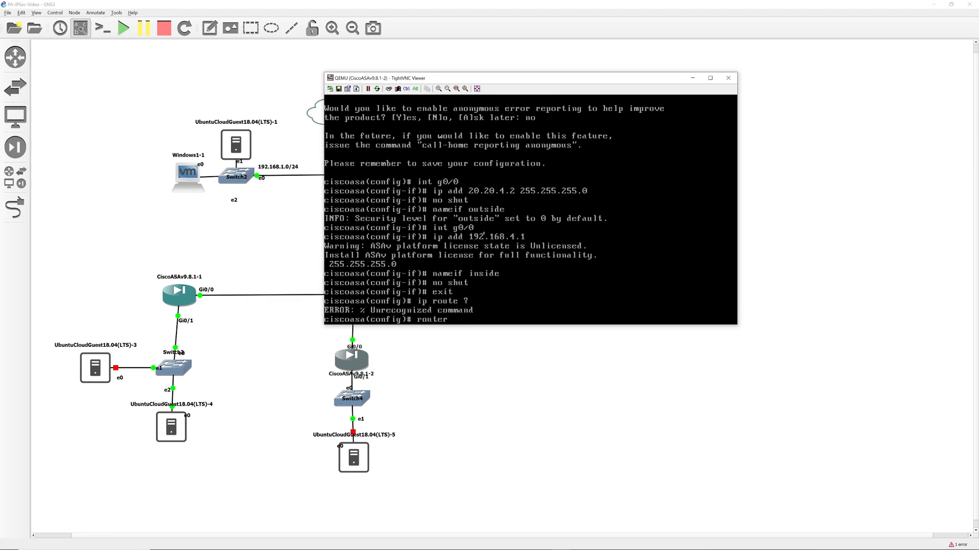
text(outs)
key(Return)
text(route ?)
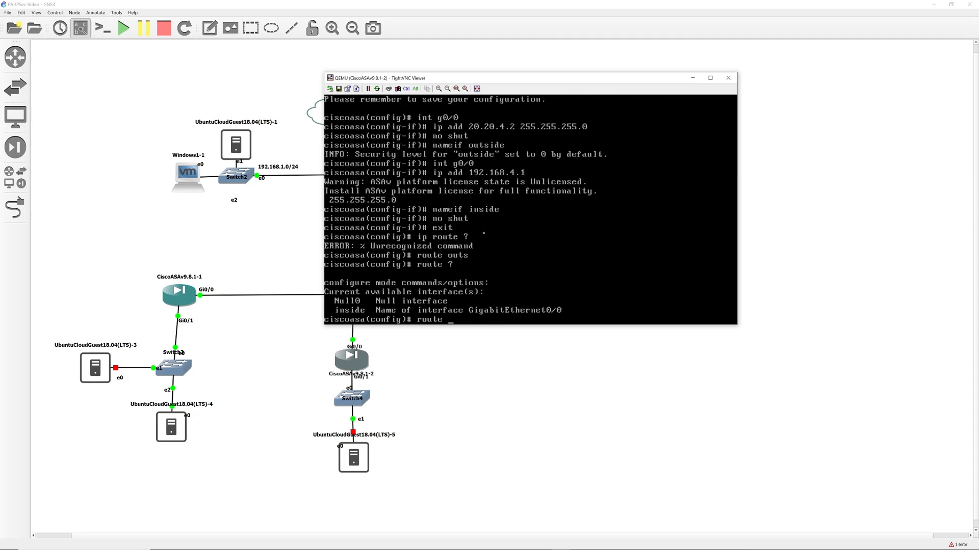
key(BackSpace)
key(BackSpace)
key(BackSpace)
key(BackSpace)
key(BackSpace)
text(co)
key(BackSpace)
key(BackSpace)
Reconfigure g0/0 as outside with address 20.20.4.2/24.
text(int g0/0)
key(Return)
text(i)
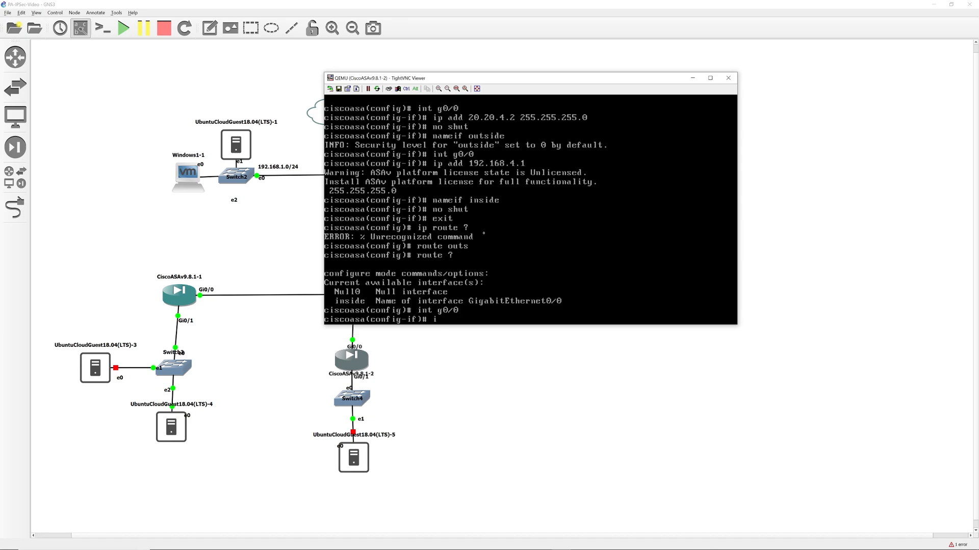
text(p add 20.20.4.2 255.255.255.0)
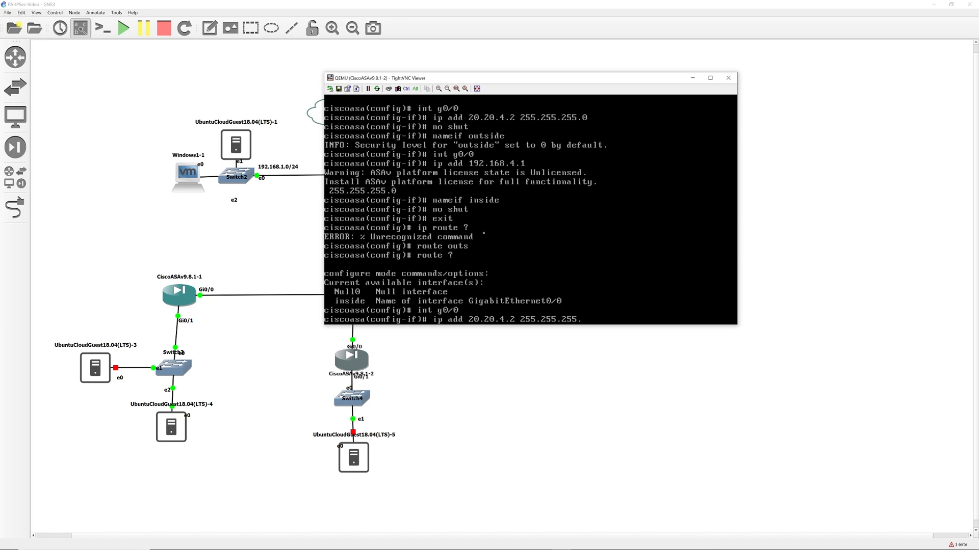
key(Return)
text(nameif outside)
key(Return)
text(ip)
key(BackSpace)
key(BackSpace)
Configure g0/1 as inside at 192.168.4.1/24, enable it, and begin a route outside entry.
text(int g0/1)
key(Return)
text(ip a)
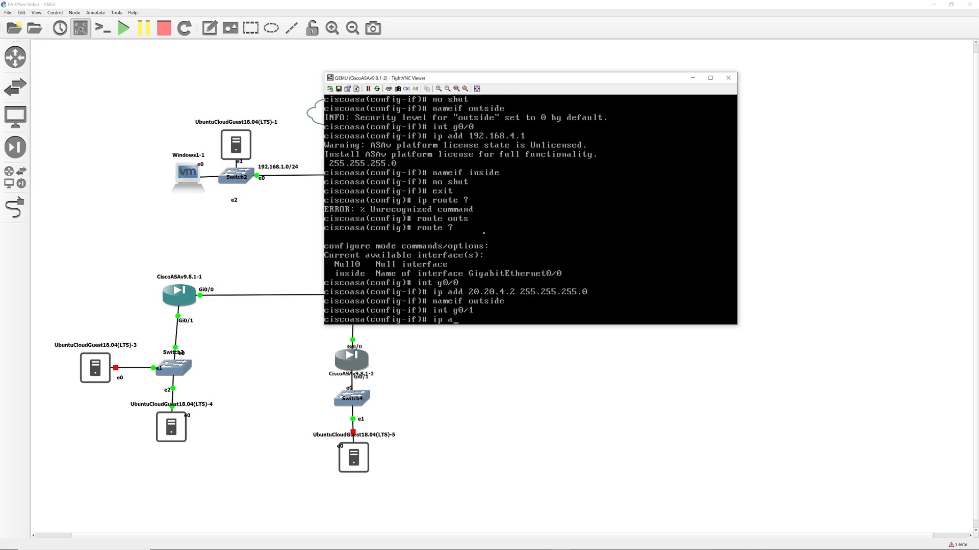
text(dd 192.168.4.1 255.255.255.0)
key(Return)
text(no shut)
key(Return)
text(nameif inside)
key(Return)
text(exit)
key(Return)
text(router out)
key(Tab)
Add a default route 0.0.0.0 0.0.0.0 via 20.20.4.1 and start OSPF process 1.
text(?0.0.0.0 ?0.0.0.0 ?)
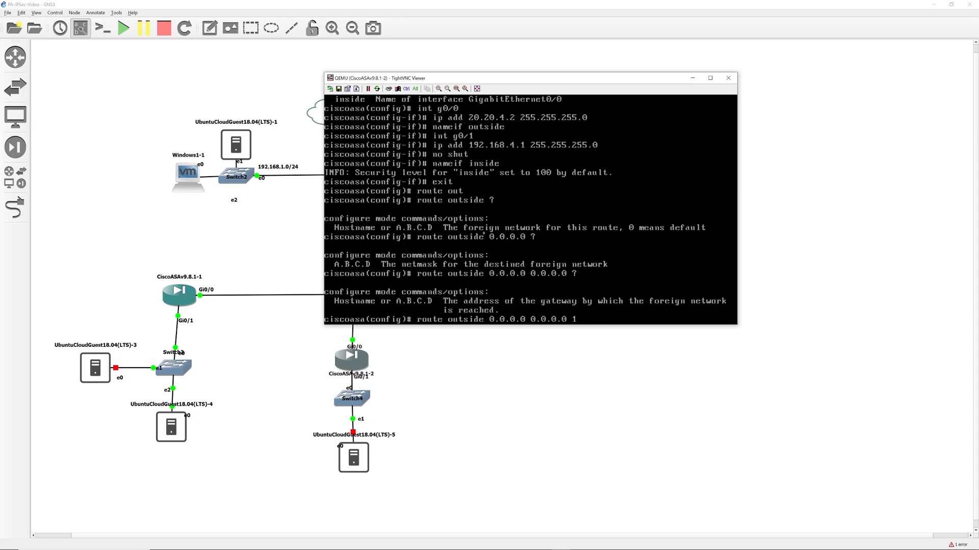
text(20.20.4.1)
key(Return)
text(router ospf 1)
key(Return)
Advertise network 0.0.0.0 0.0.0.0 in OSPF area 0.
text(net 0.0.0.0 0.0)
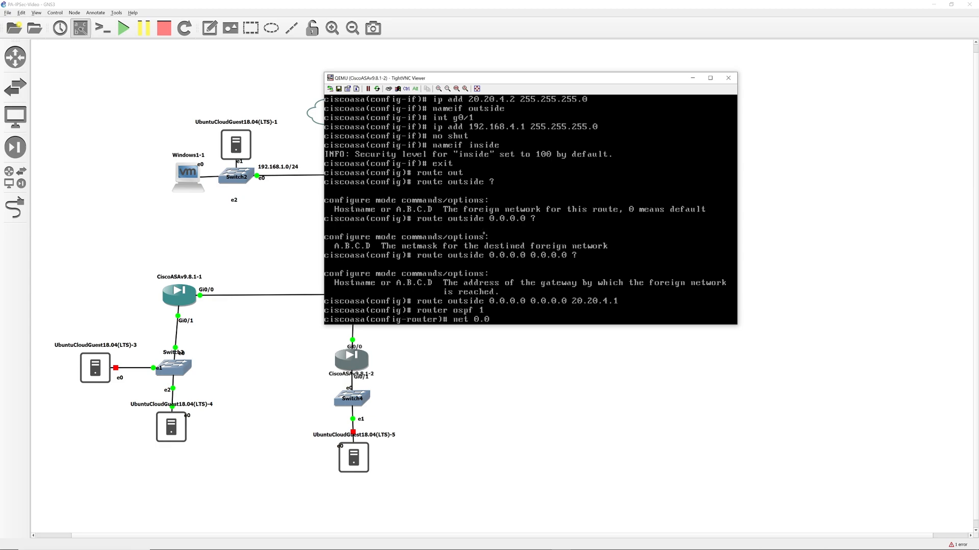
key(ctrl+u)
text(net 0.0.0.0 0.0.0.0)
key(BackSpace)
key(BackSpace)
key(BackSpace)
key(BackSpace)
key(BackSpace)
key(BackSpace)
key(BackSpace)
key(BackSpace)
text(?255.255.255.)
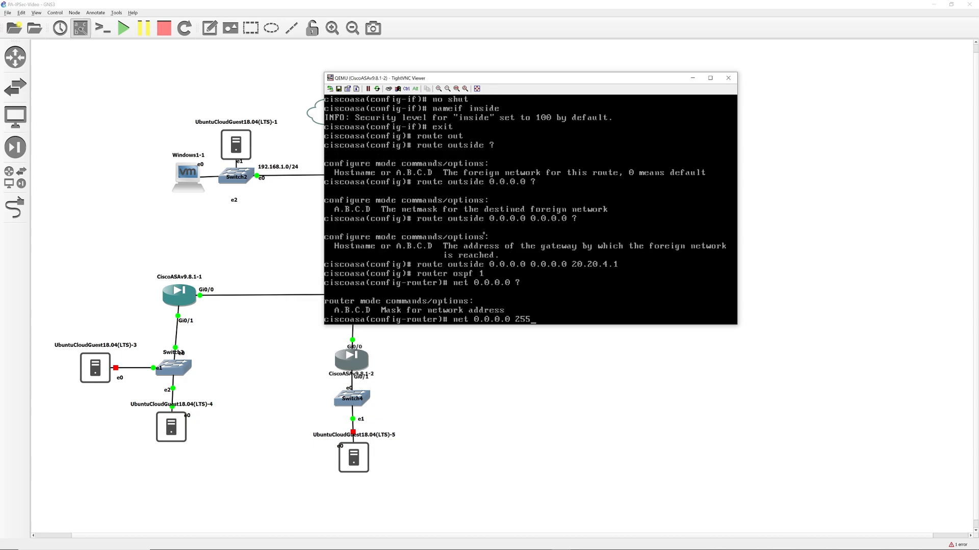
text(255 ?)
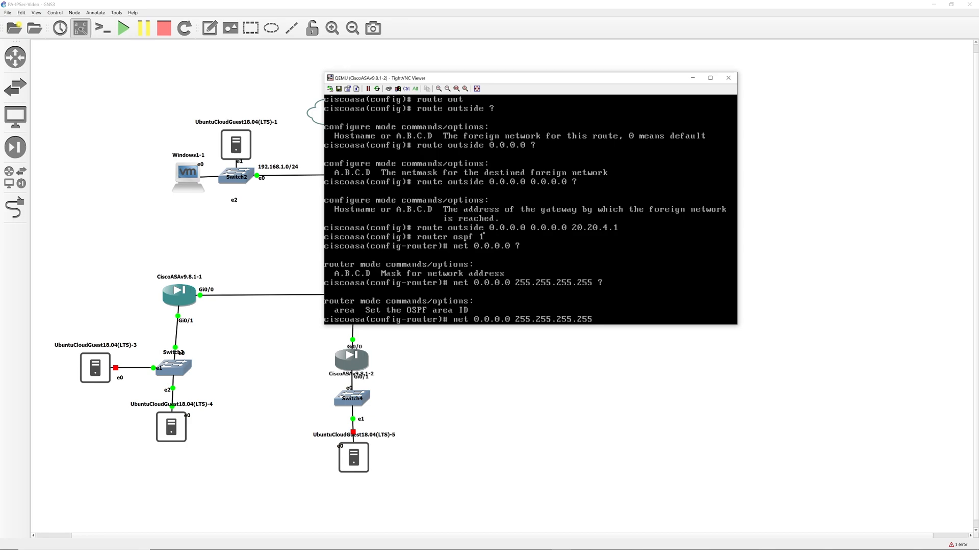
text(0)
key(Return)
key(BackSpace)
text(area 0)
key(Return)
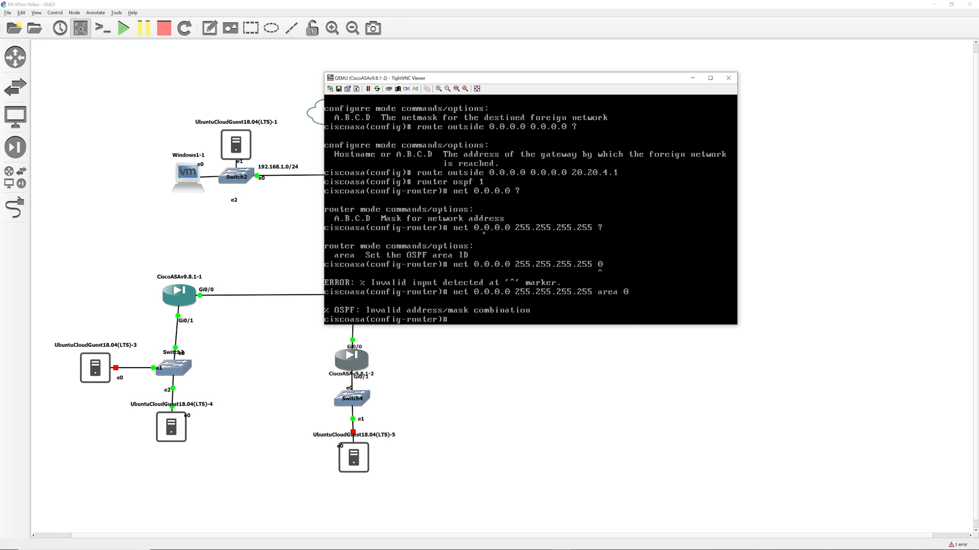
key(BackSpace)
key(BackSpace)
key(BackSpace)
key(BackSpace)
key(BackSpace)
key(BackSpace)
key(BackSpace)
key(BackSpace)
key(BackSpace)
key(BackSpace)
key(BackSpace)
key(BackSpace)
key(BackSpace)
key(BackSpace)
key(BackSpace)
key(BackSpace)
key(BackSpace)
key(BackSpace)
key(BackSpace)
key(BackSpace)
text(0.0.0.0 area 0)
key(Return)
Save the configuration with wr and display the routing table with sh route.
text(wr)
key(Return)
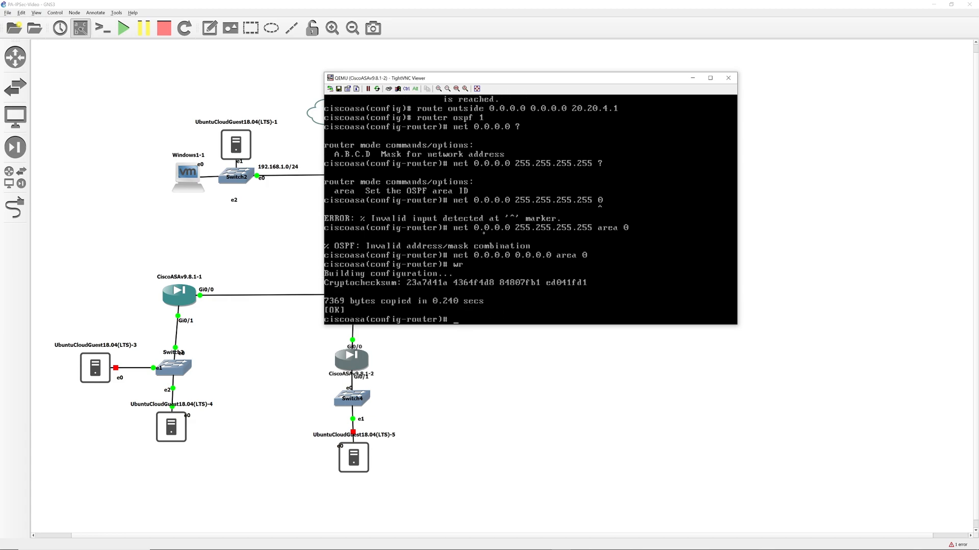
text(sh )
text(ip)
text( route)
key(Return)
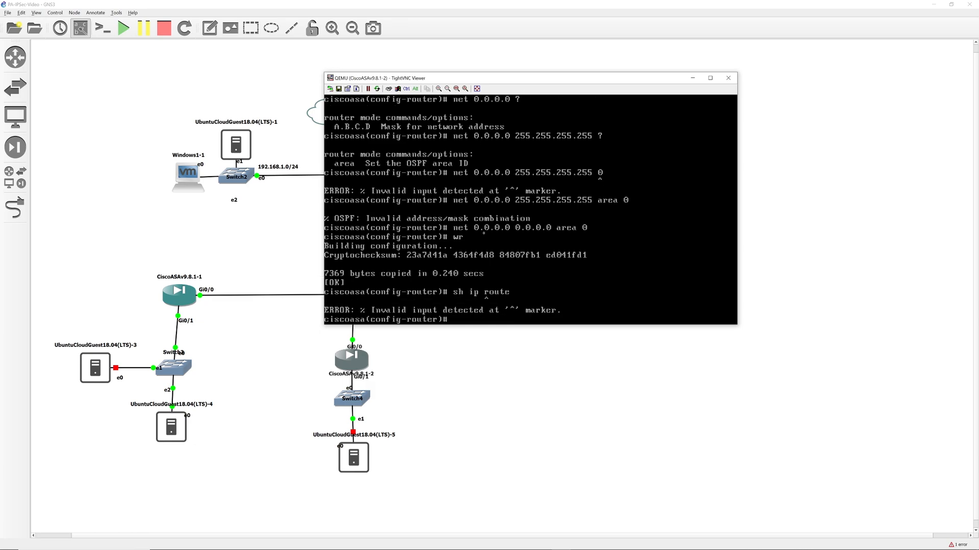
text(sh route)
key(Return)
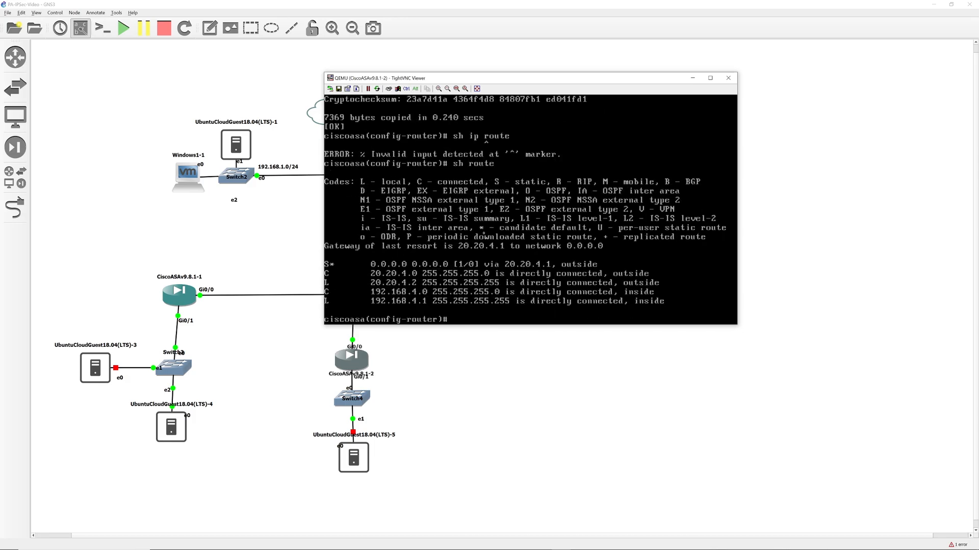
text(ping)
key(BackSpace)
key(BackSpace)
key(BackSpace)
key(BackSpace)
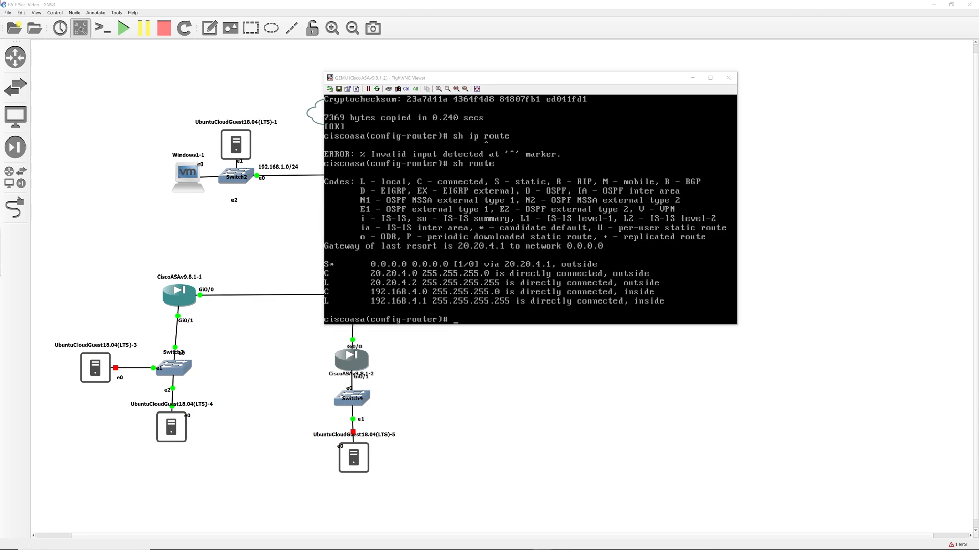
Create network object group Inside_NET containing 192.168.4.0 255.255.255.0.
click(461, 320)
text(object-group netw)
key(BackSpace)
key(BackSpace)
key(BackSpace)
key(BackSpace)
text(group network Inside_NET)
key(Return)
text(sub)
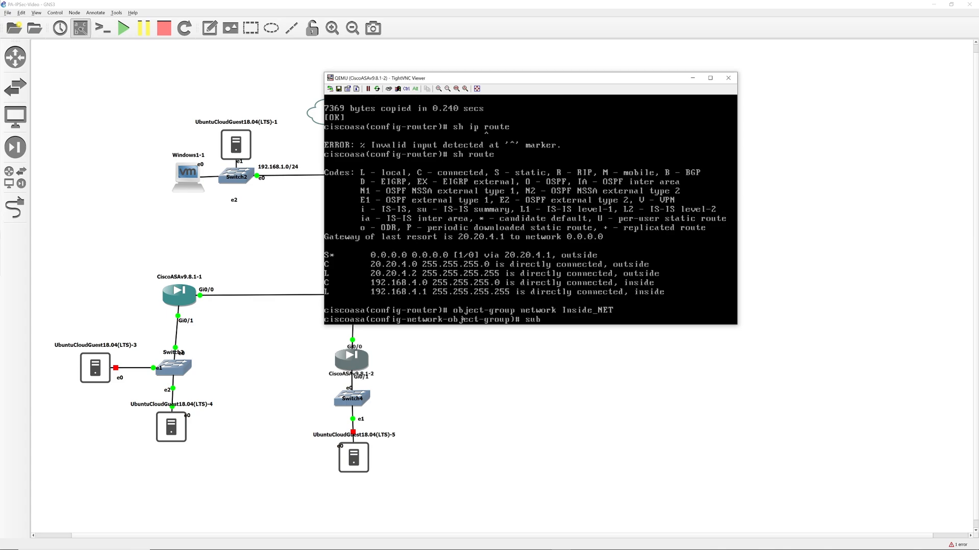
key(BackSpace)
key(BackSpace)
key(BackSpace)
text(network)
key(Return)
text(network-object )
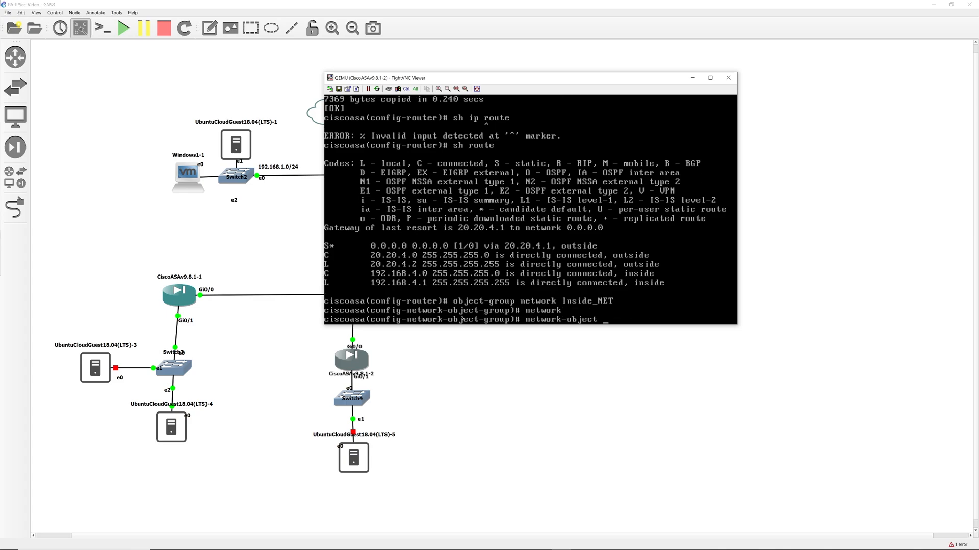
text(192.168.4.0 255.255.255.0)
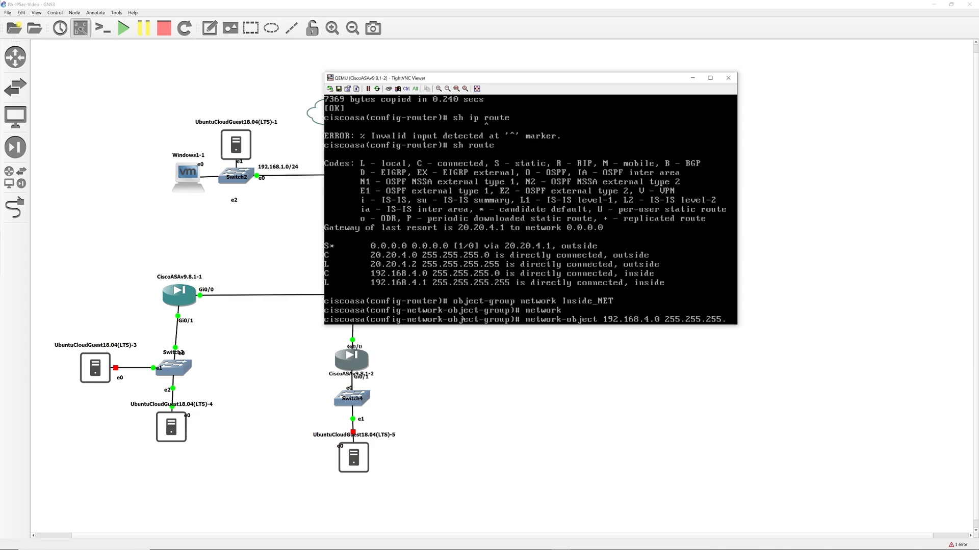
key(Return)
Create network object group OUTSIDE containing 20.20.0.0 255.255.0.0, then exit to global config.
text(network-object-group)# networ)
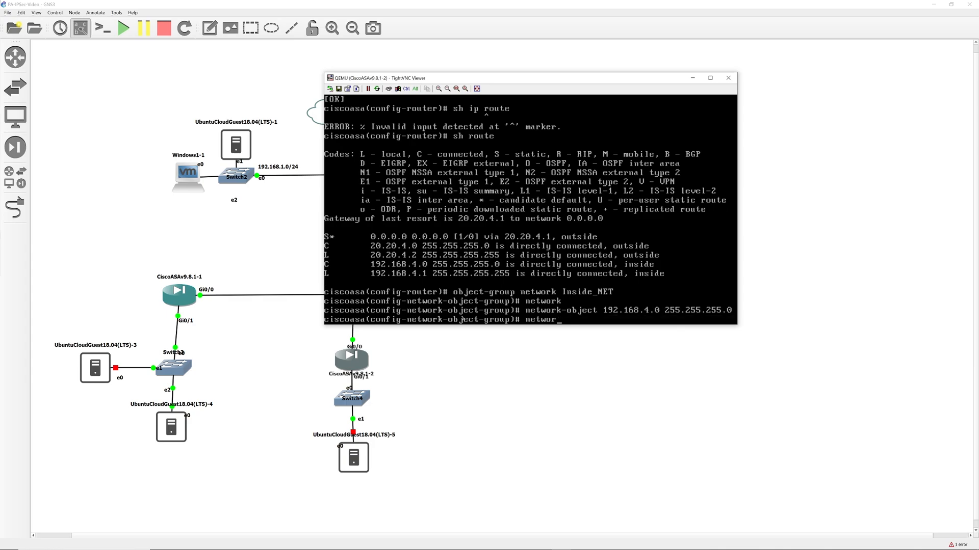
key(BackSpace)
key(BackSpace)
key(BackSpace)
key(BackSpace)
key(BackSpace)
key(BackSpace)
key(BackSpace)
text(object network)
key(BackSpace)
key(BackSpace)
key(BackSpace)
key(BackSpace)
key(BackSpace)
key(BackSpace)
key(BackSpace)
key(BackSpace)
key(BackSpace)
key(BackSpace)
key(BackSpace)
key(BackSpace)
key(BackSpace)
key(BackSpace)
key(BackSpace)
text(object-group network OUTSIDE)
key(Return)
text(networ)
key(Tab)
text(20.20.4.)
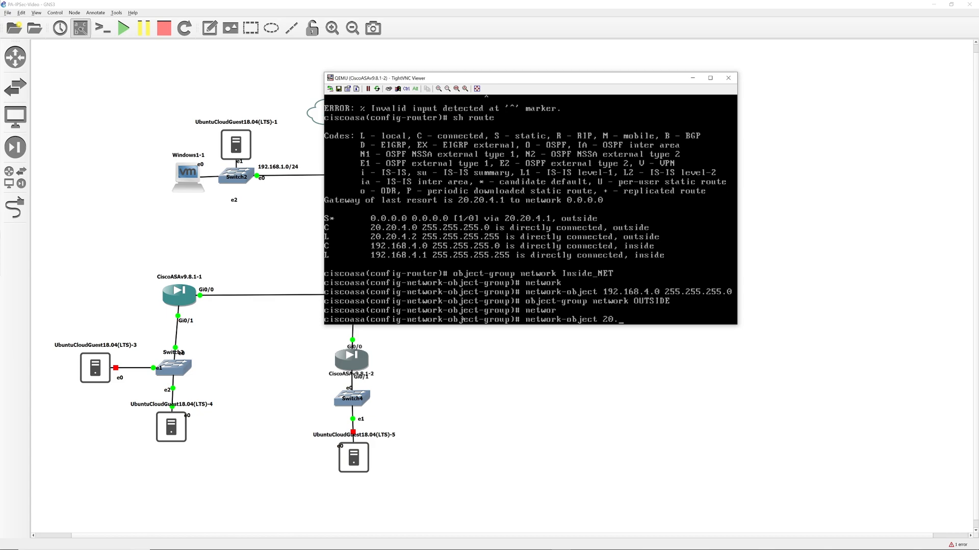
key(BackSpace)
key(BackSpace)
text(0.0 255.255.0.0)
key(Return)
text(network-objec)
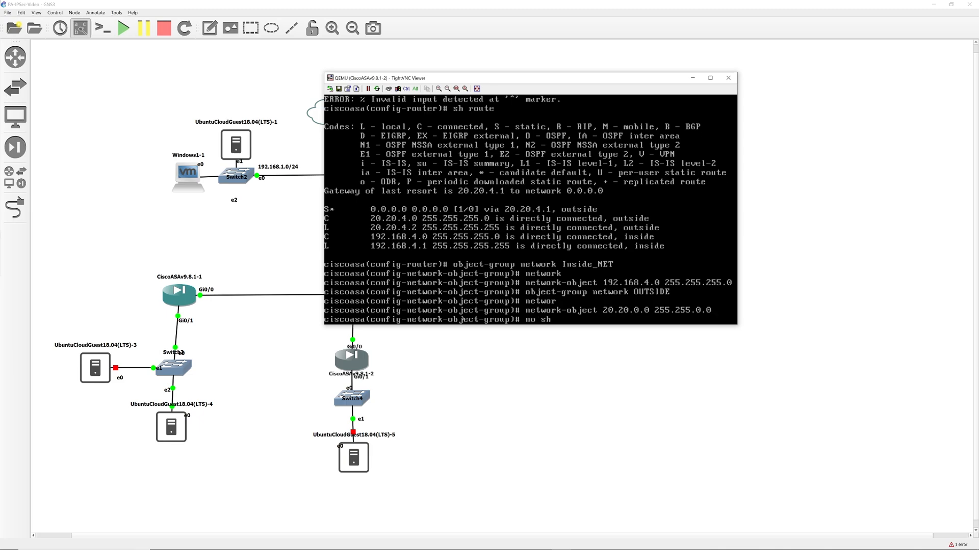
key(BackSpace)
key(BackSpace)
key(BackSpace)
key(BackSpace)
key(BackSpace)
key(BackSpace)
key(BackSpace)
key(BackSpace)
key(BackSpace)
key(BackSpace)
key(BackSpace)
key(BackSpace)
key(BackSpace)
key(BackSpace)
text(exit)
key(Return)
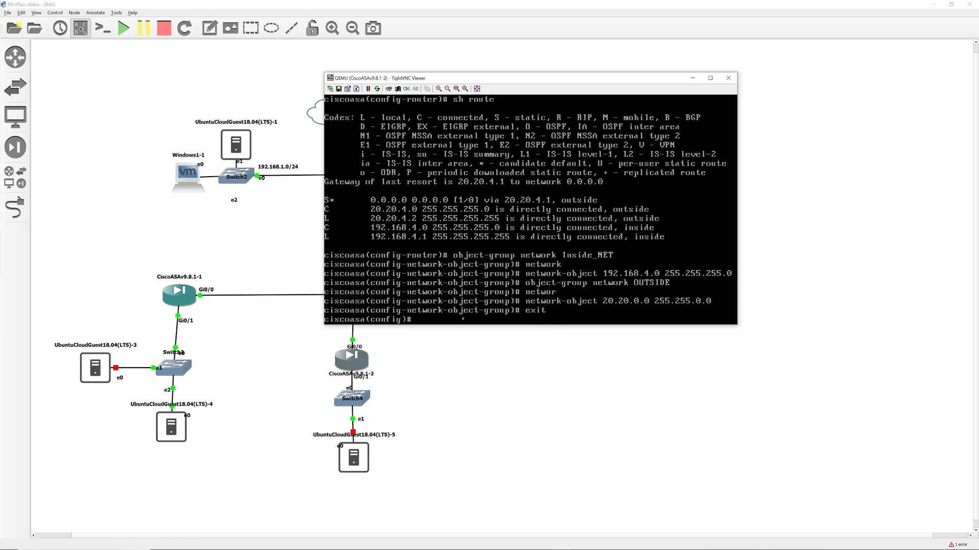
Create extended access-list FromOUTSIDE permitting icmp any any.
text(access-list FromOUTSIDE extend)
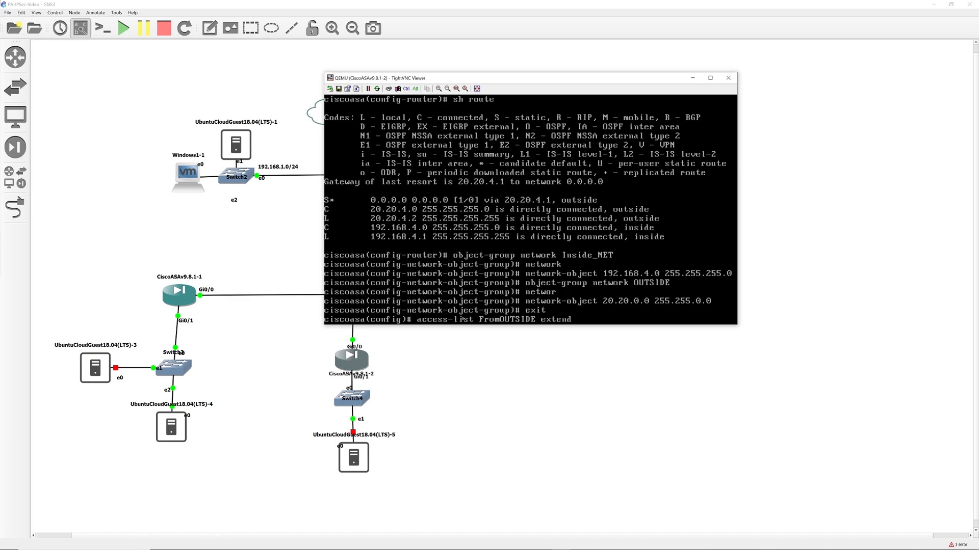
text(ed permit icmp any any)
key(Return)
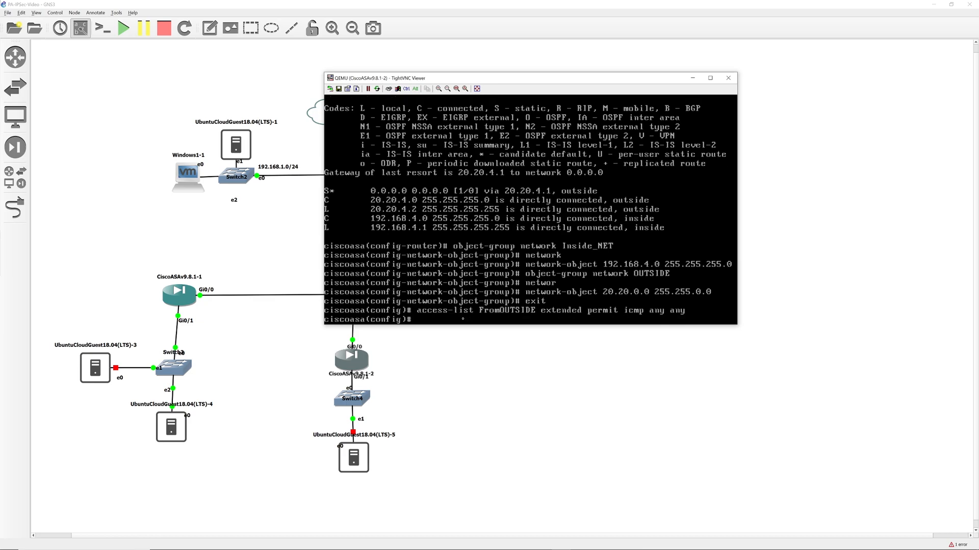
text(acce)
key(BackSpace)
key(BackSpace)
key(BackSpace)
key(BackSpace)
Apply access-group FromOUTSIDE inbound on the outside interface.
text(access-group ?)
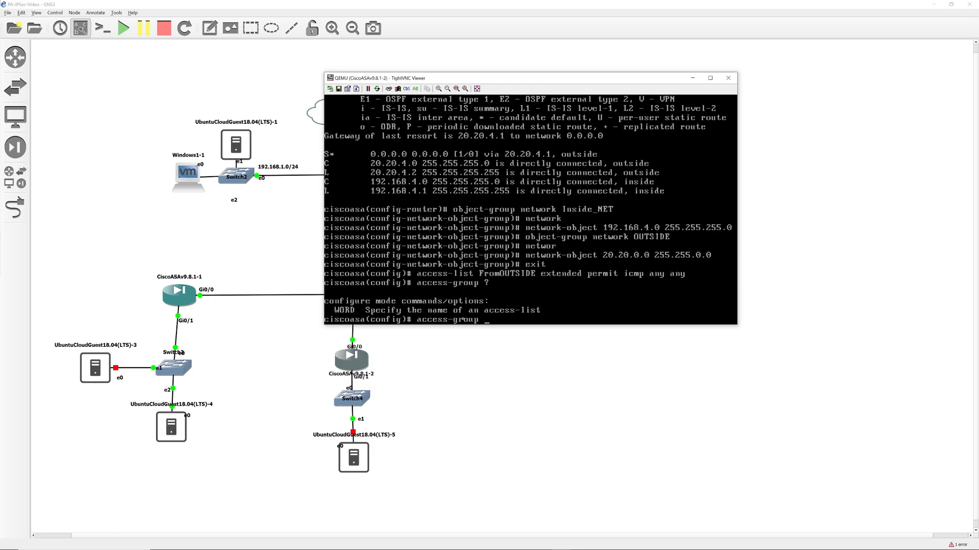
text(f)
key(BackSpace)
key(BackSpace)
text(F)
key(BackSpace)
text(FromOUTSIDE)
text( ?)
text(in)
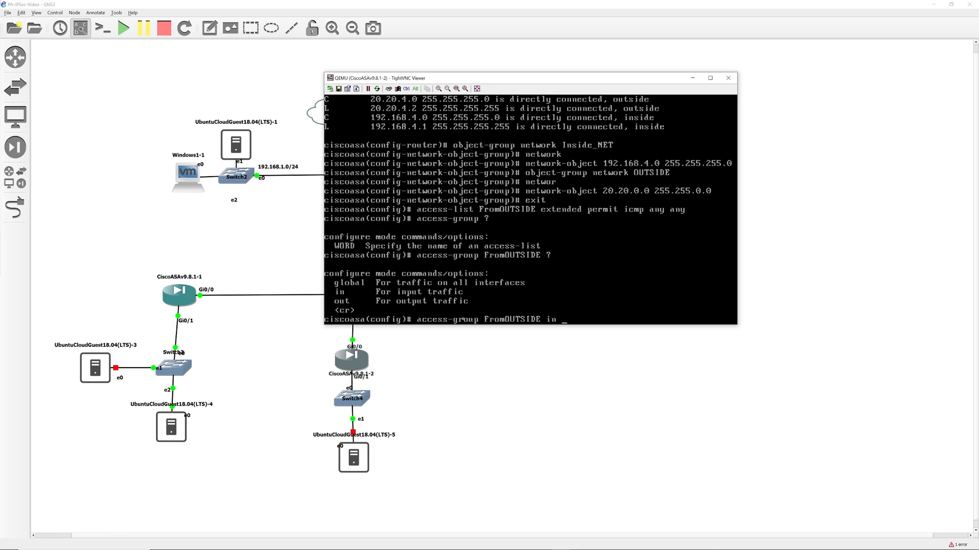
text( ?interface out)
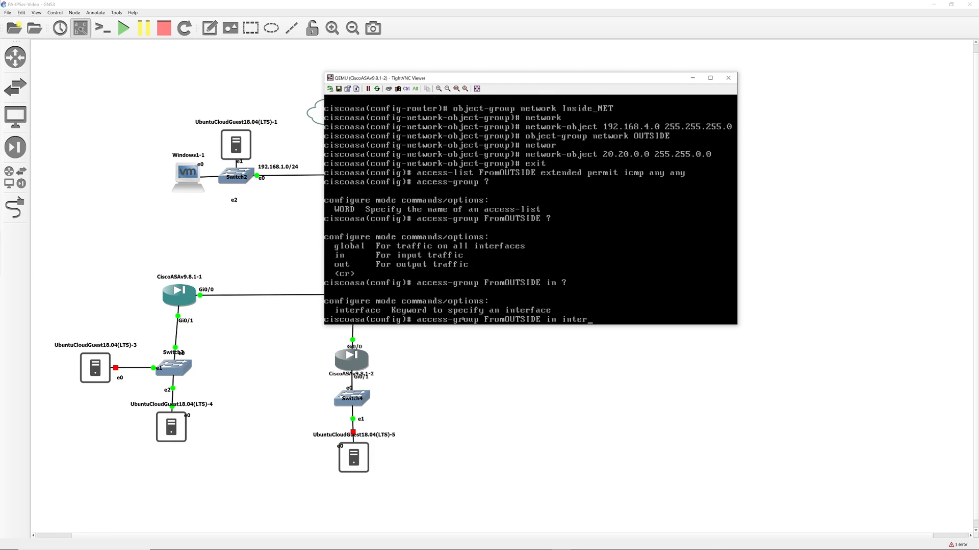
key(Tab)
text(?outs)
key(Tab)
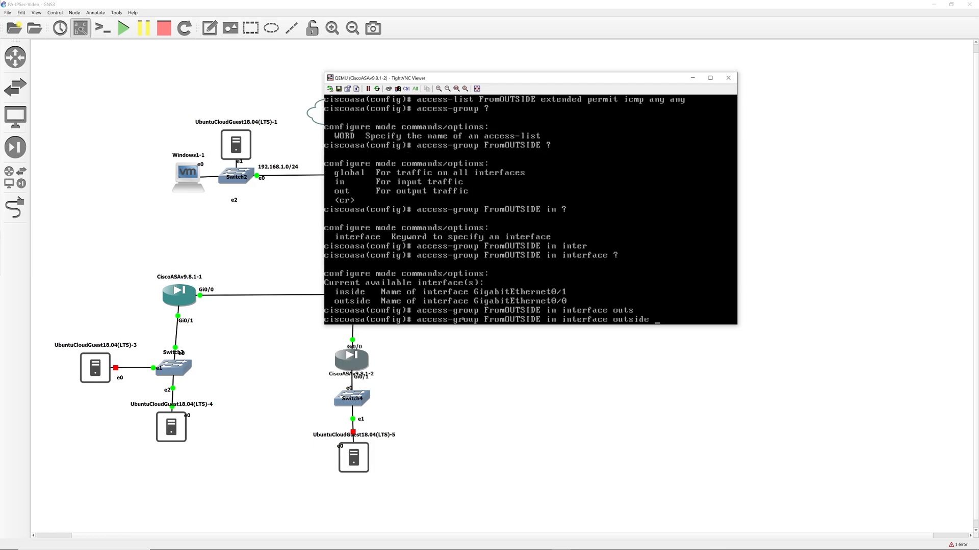
key(Return)
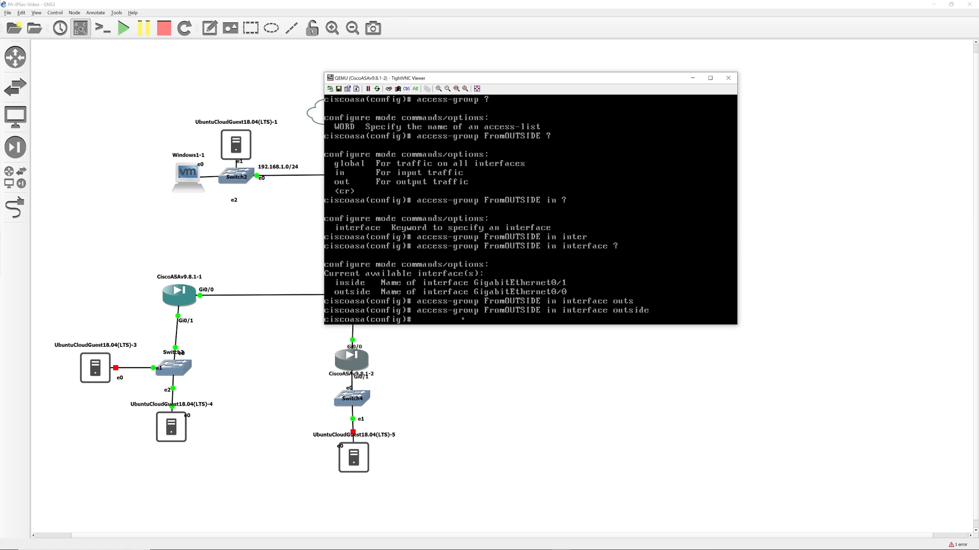
key(Return)
key(Return)
key(Return)
key(Return)
Ping 20.20.4.1, then view the routing table showing the OSPF-learned routes.
text(ping 20.2)
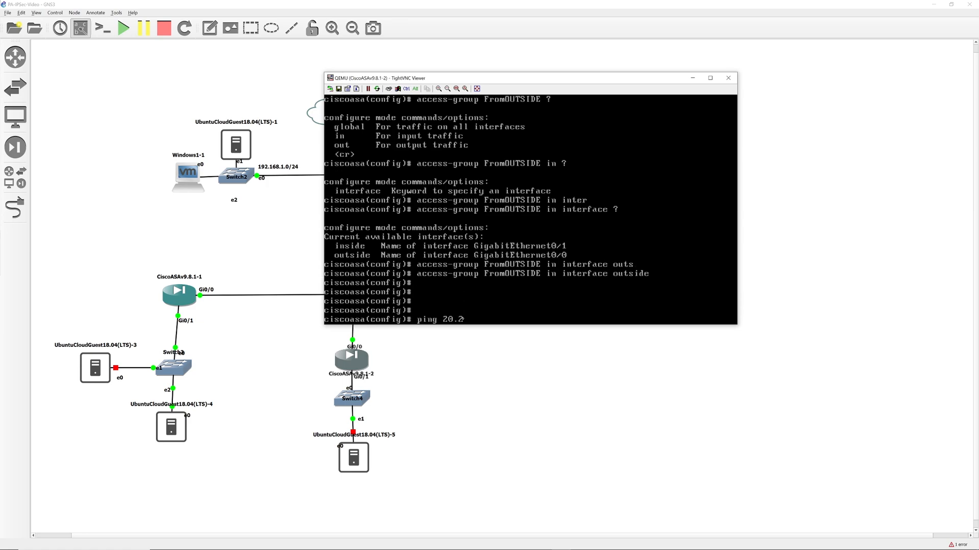
text(0.4.1)
key(Return)
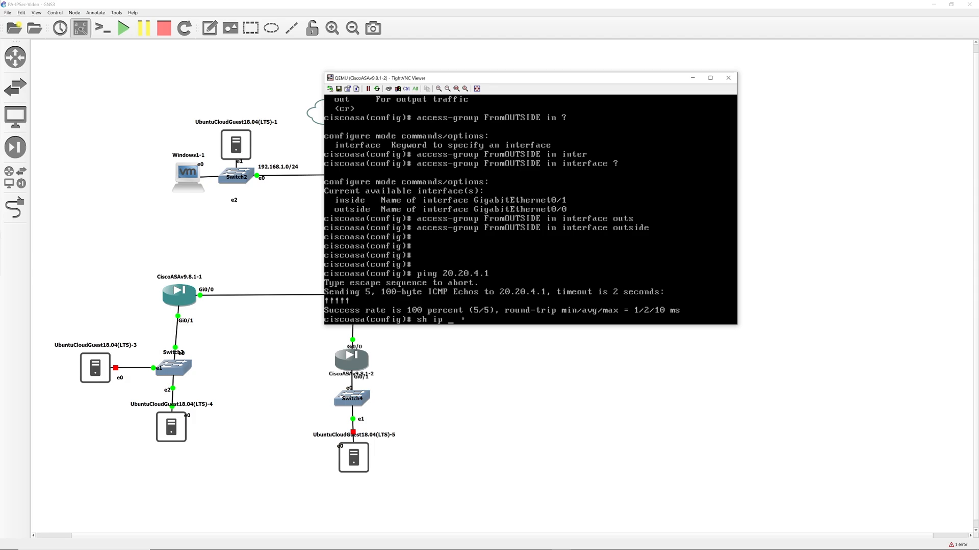
text(sh route)
key(Return)
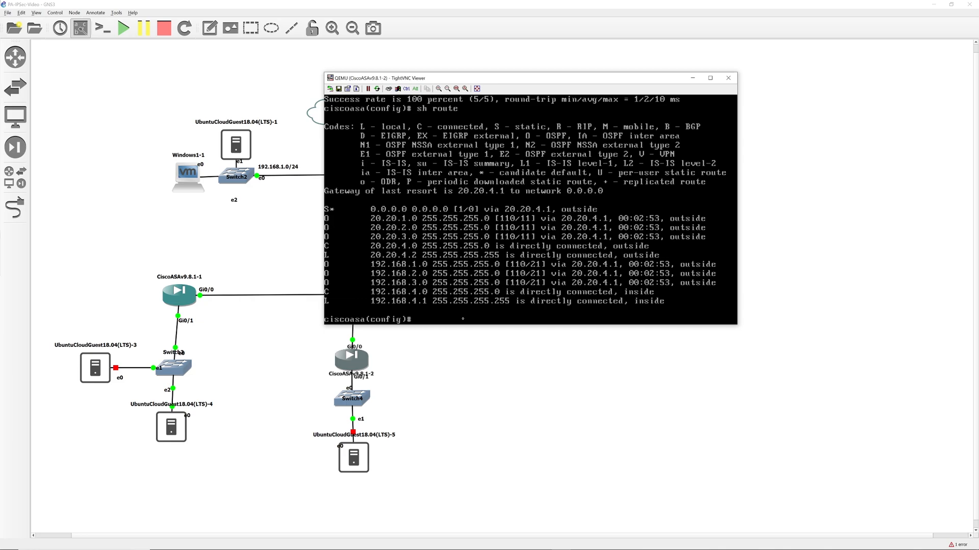
text(d)
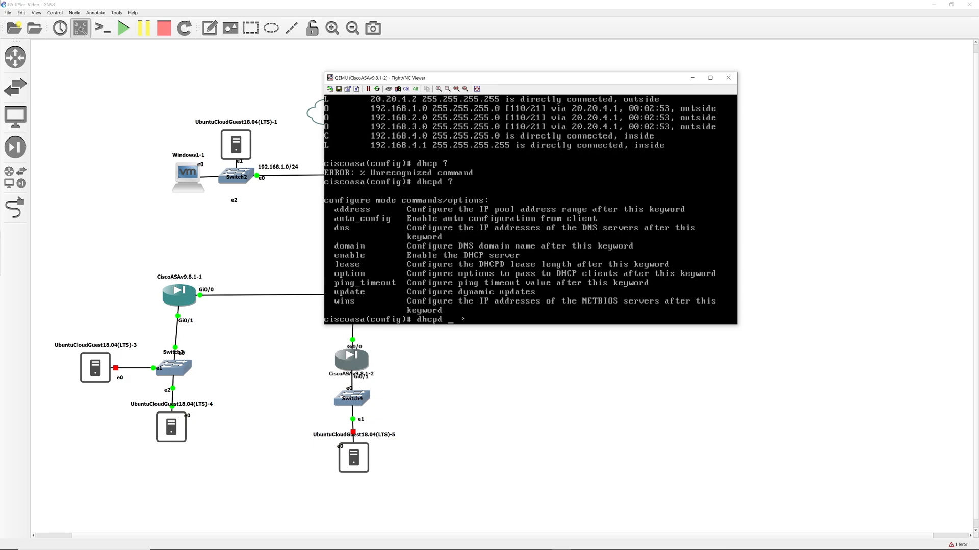
text(hcp ?d ?end)
Enable the DHCP server on the ASA's inside interface.
key(Tab)
key(BackSpace)
key(Tab)
key(Return)
key(Up)
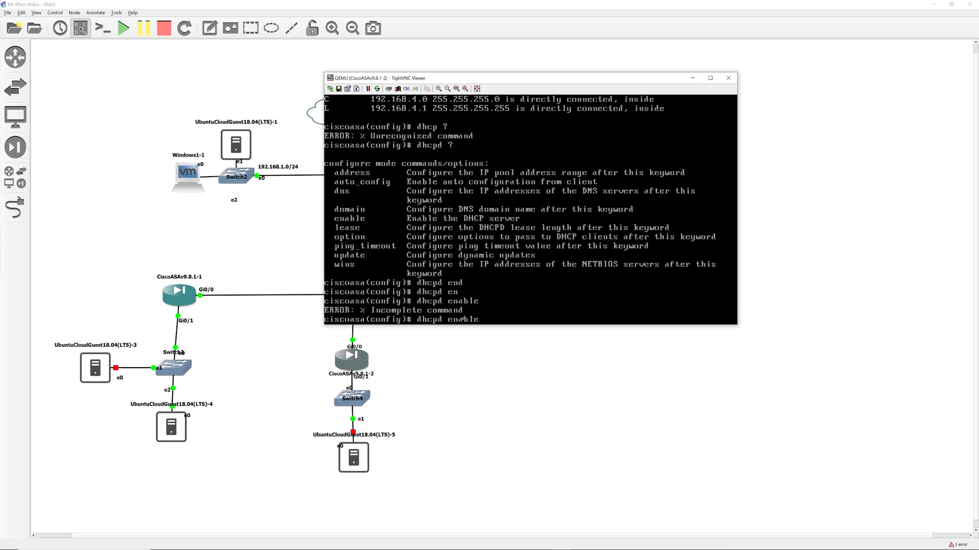
text(?in)
key(Tab)
text(?)
key(Return)
Set the DHCP address pool 192.168.4.2-192.168.4.5 on inside and run dhcpd enable.
text(dhcpd)
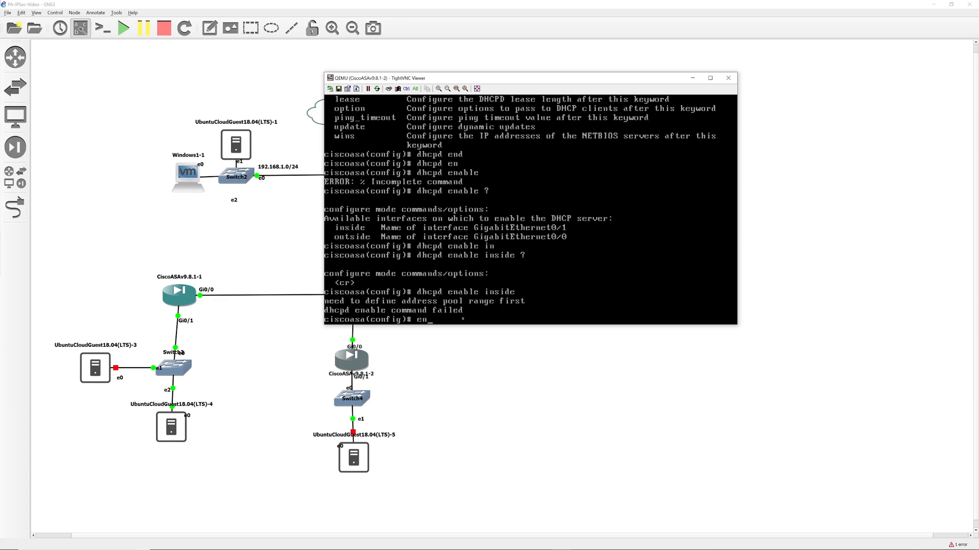
text( add)
key(Tab)
text(192.168.4.2-192.168.4.5)
key(Return)
key(Up)
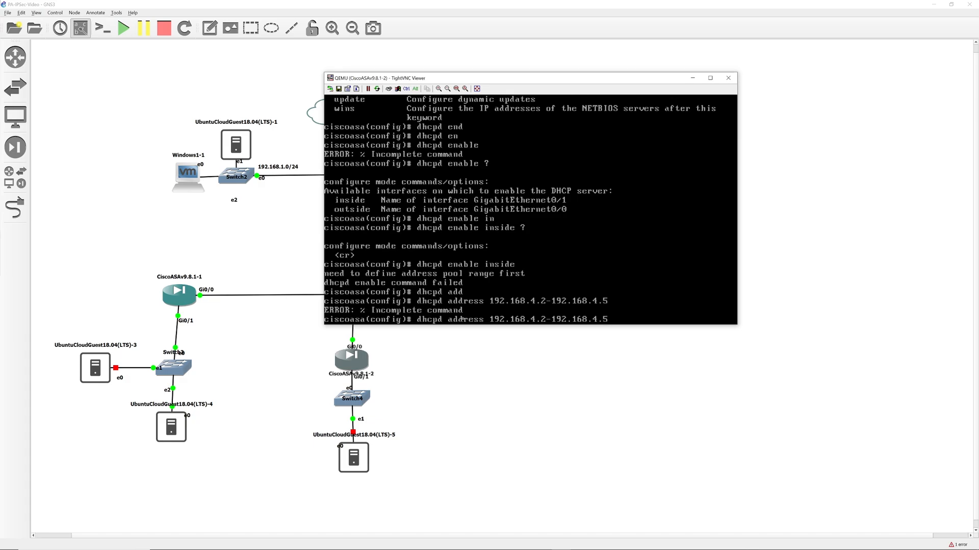
text(?inside ?)
key(Return)
text(dhcpd enable)
key(Return)
key(Return)
Set 8.8.8.8 as the DHCP DNS server and save the configuration with wr.
text(dhcpd ?)
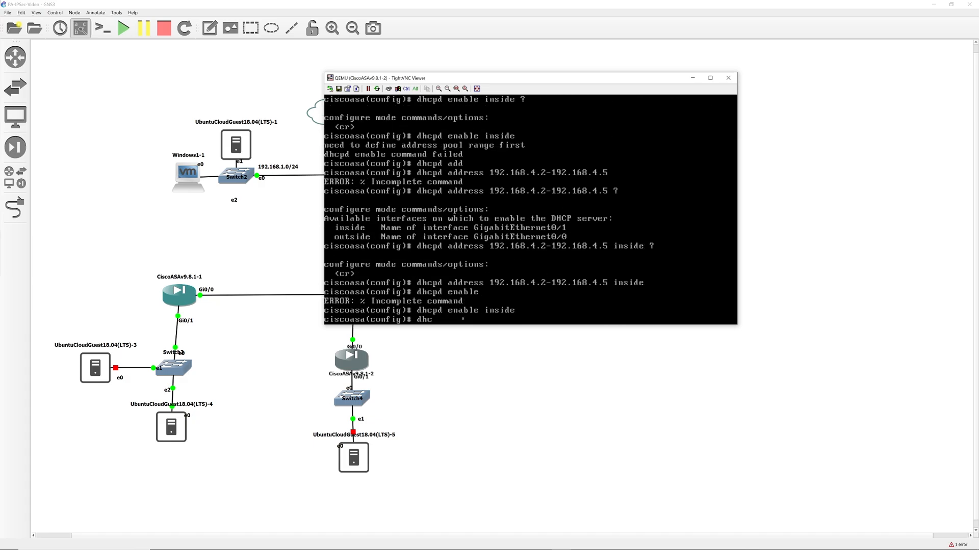
text(dns ?8.8.8.8)
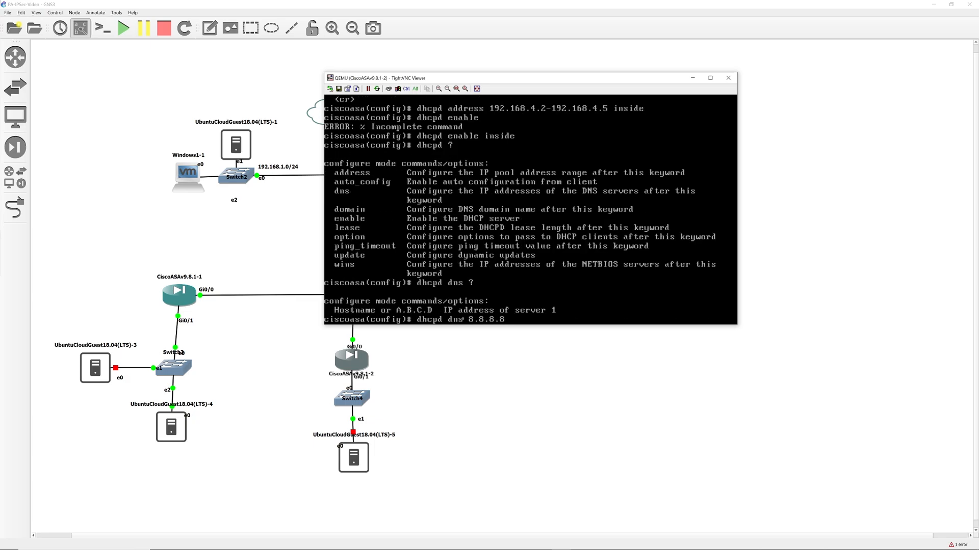
key(Return)
text(wr)
key(Return)
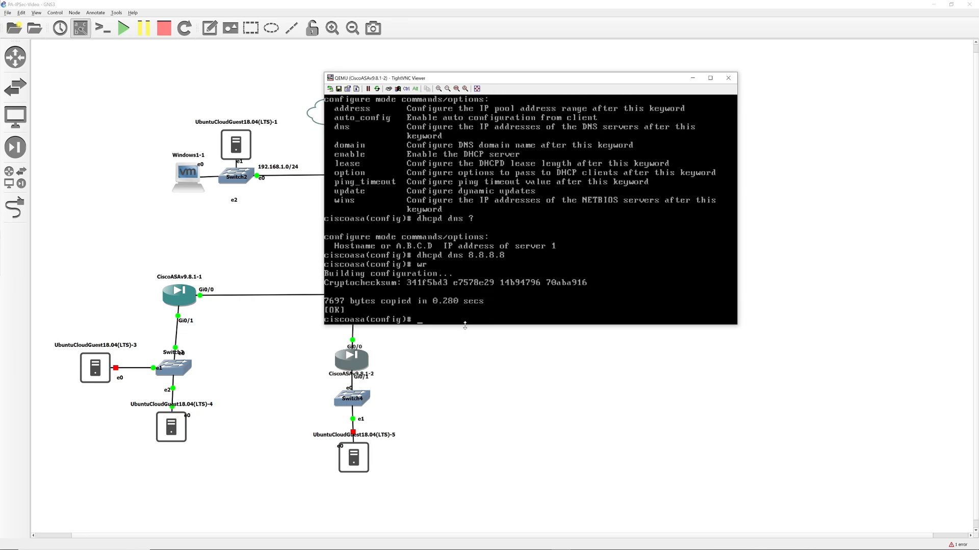
Start UbuntuCloudGuest-5 and open its console window, moved to the right.
right_click(352, 461)
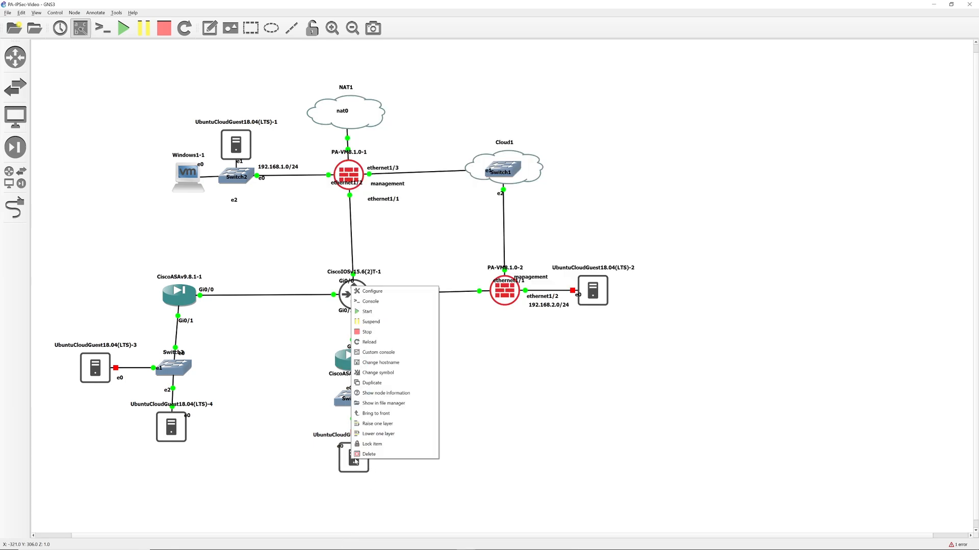
click(374, 312)
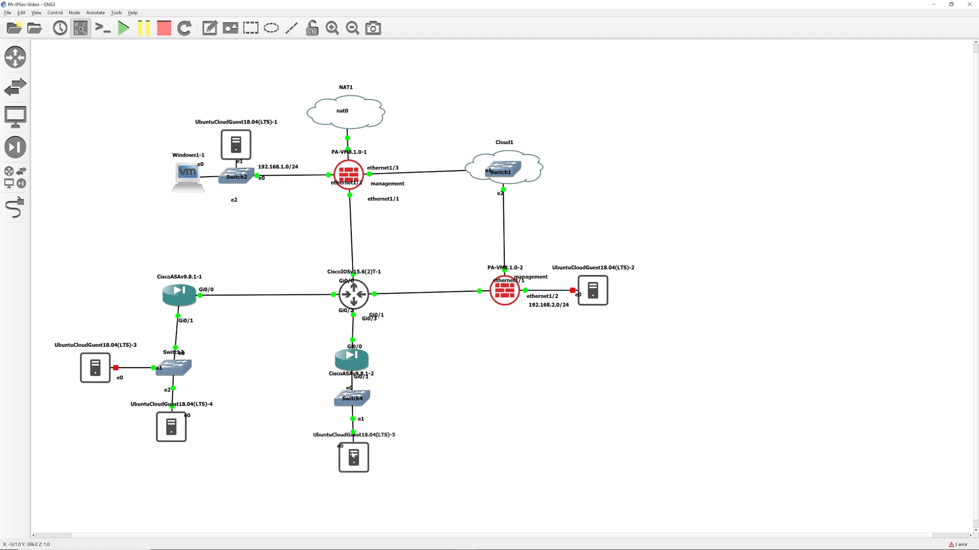
mouse_move(353, 455)
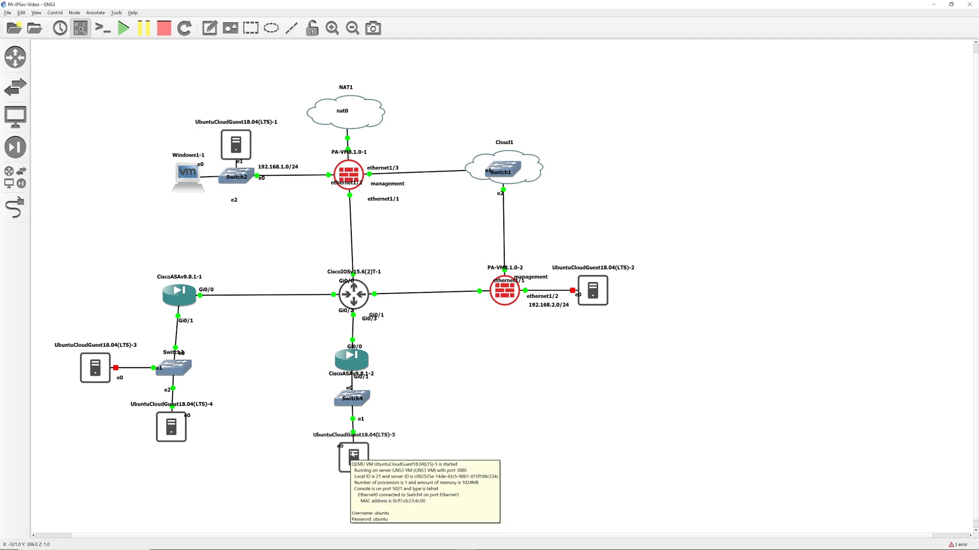
double_click(353, 453)
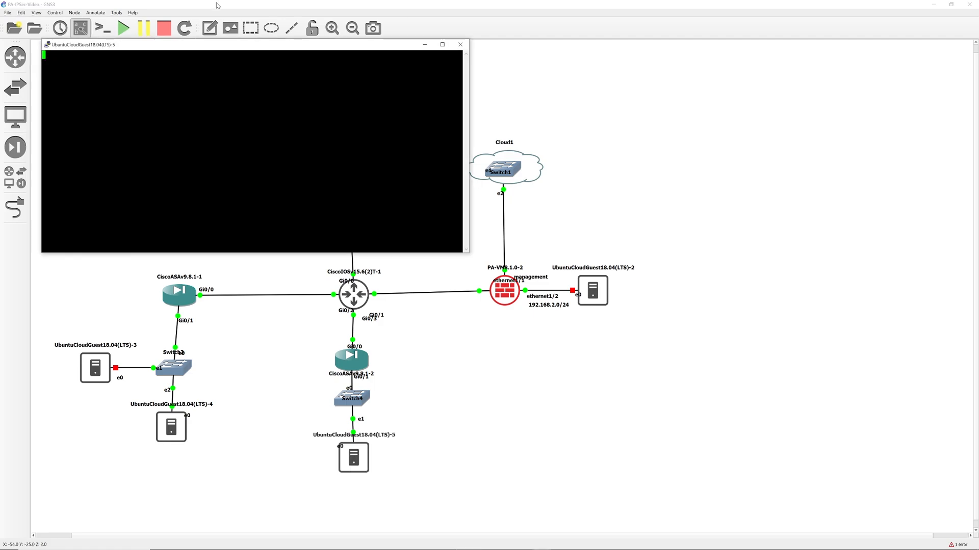
drag(271, 50, 605, 77)
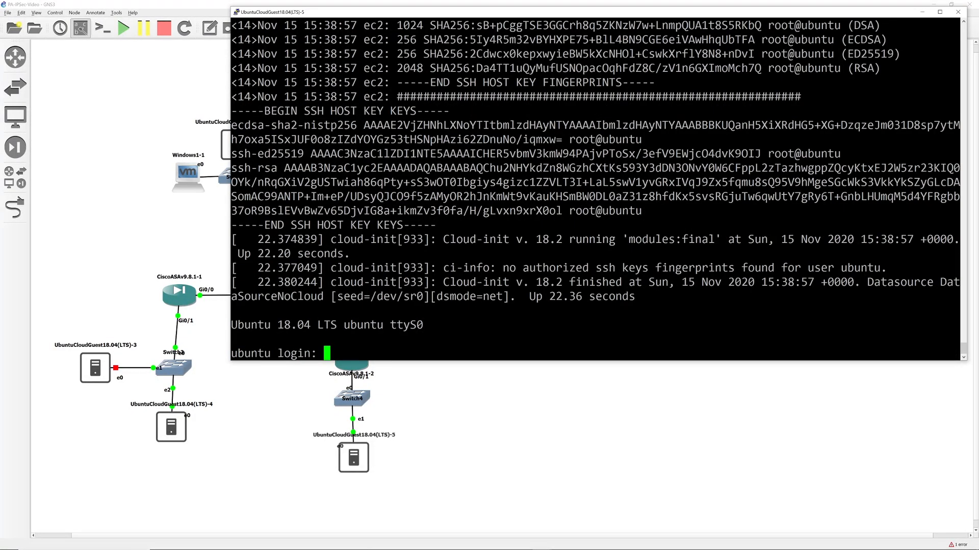
Log in as ubuntu and run ifconfig to check the 192.168.4.2 address.
text(ubuntu login: ubuntu)
key(Return)
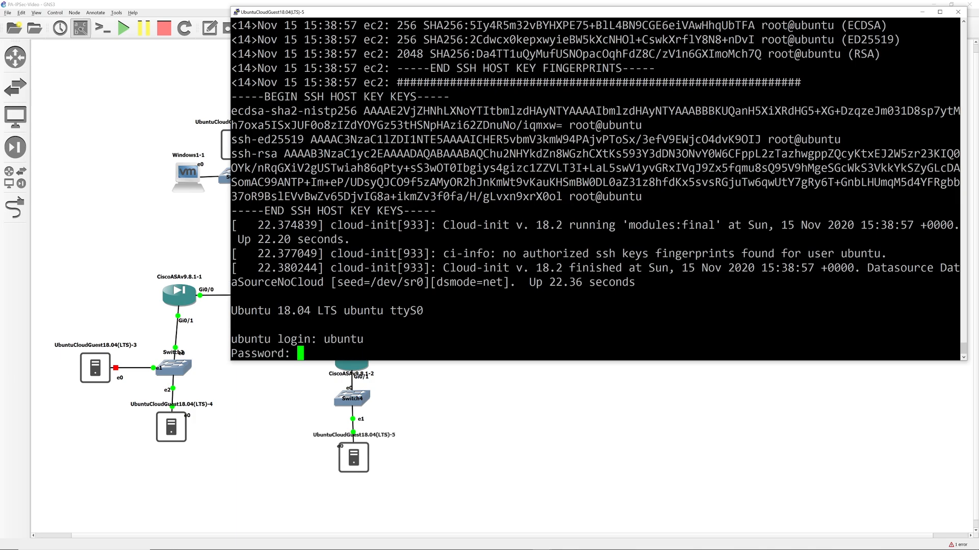
key(Return)
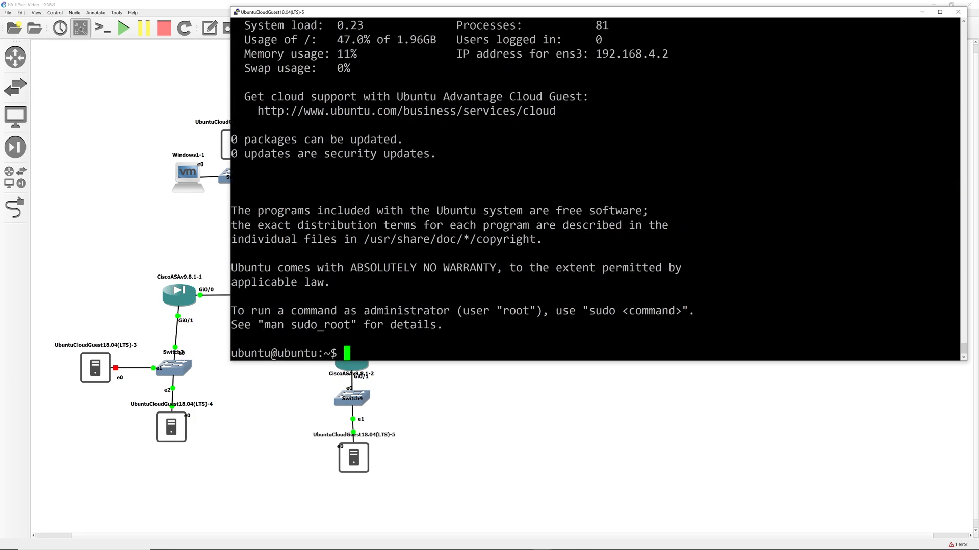
text(ifconfig)
key(Return)
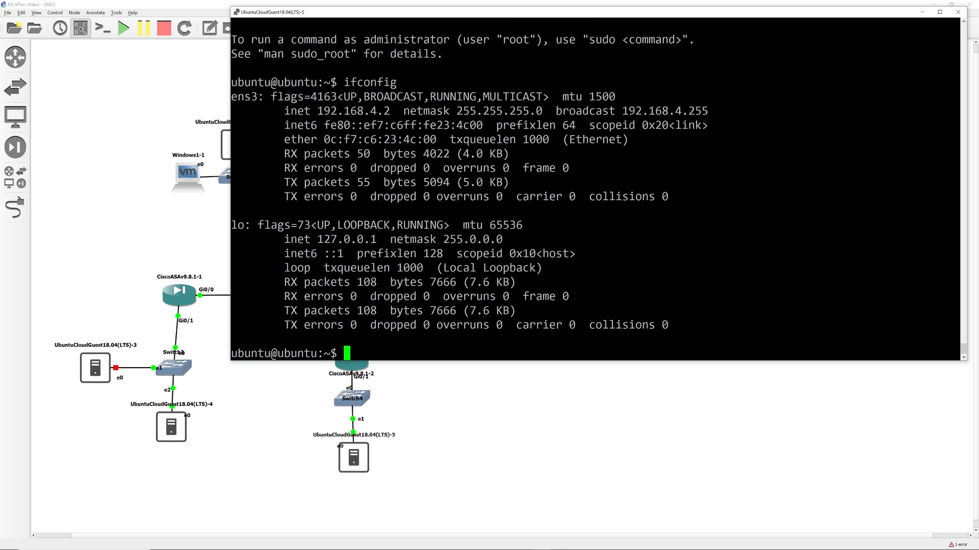
Ping 192.168.4.1 and then 192.168.1.5, stopping each with Ctrl+C.
text(pig)
key(BackSpace)
key(BackSpace)
text(ng 192.168.4.1)
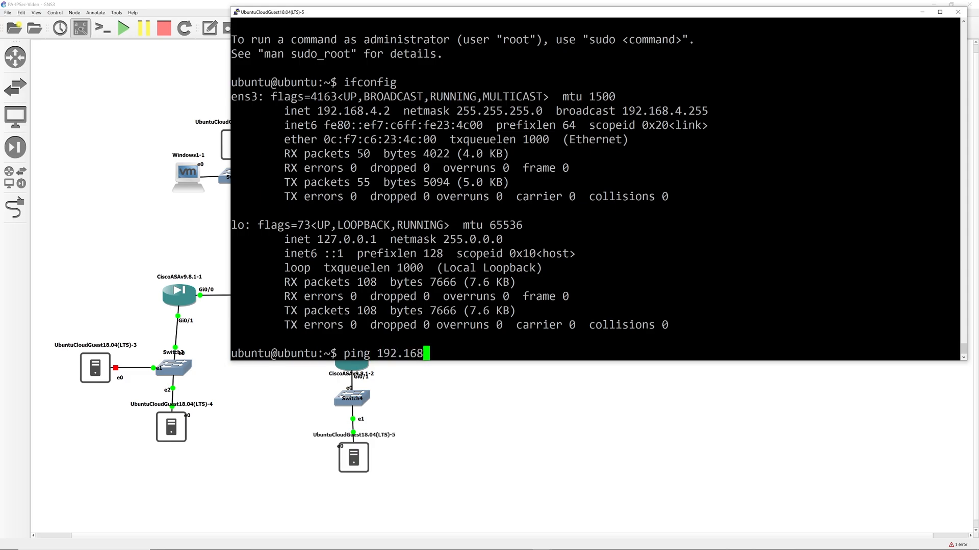
key(Return)
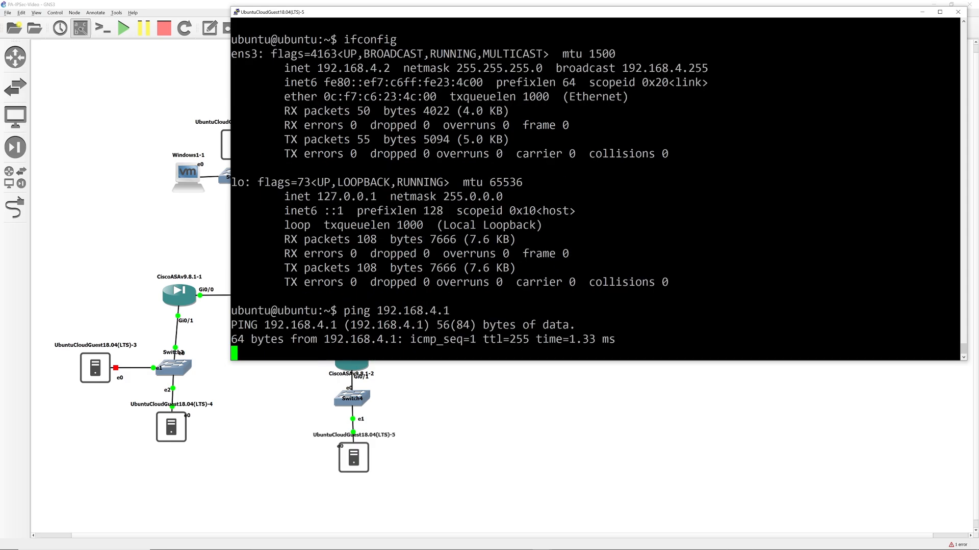
key(ctrl+c)
key(Up)
key(BackSpace)
key(BackSpace)
key(BackSpace)
text(1.5)
key(Return)
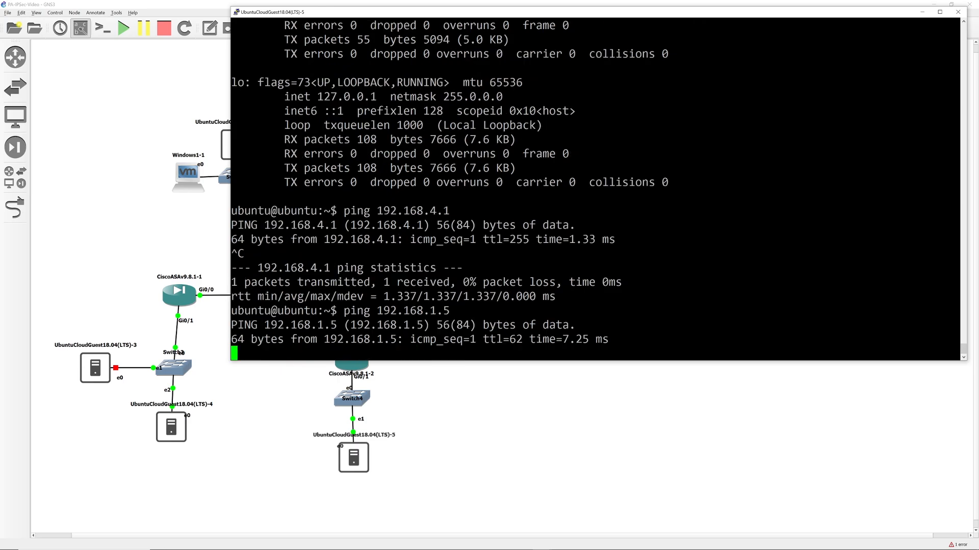
key(ctrl+c)
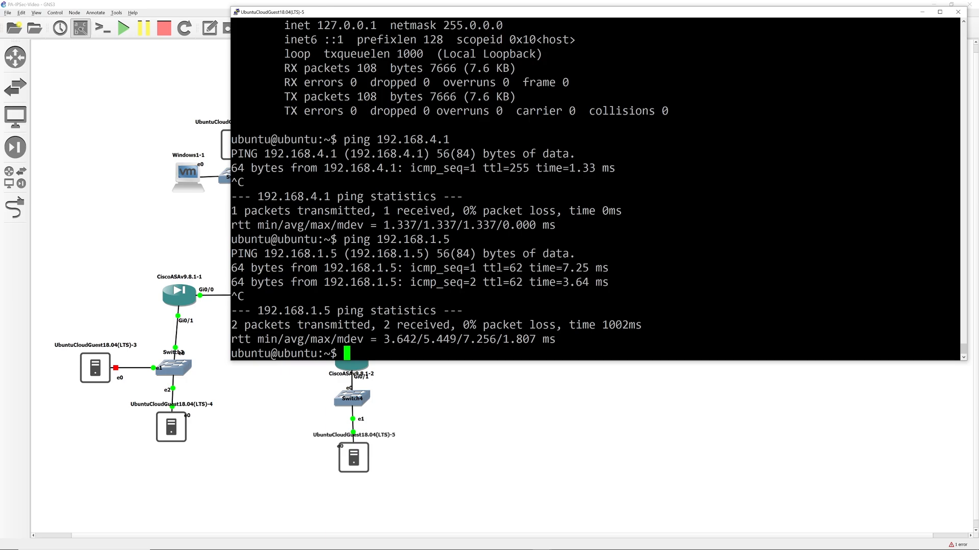
On CiscoASAv9.8.1-2, run 'no router ospf 1' and save with wr.
click(286, 377)
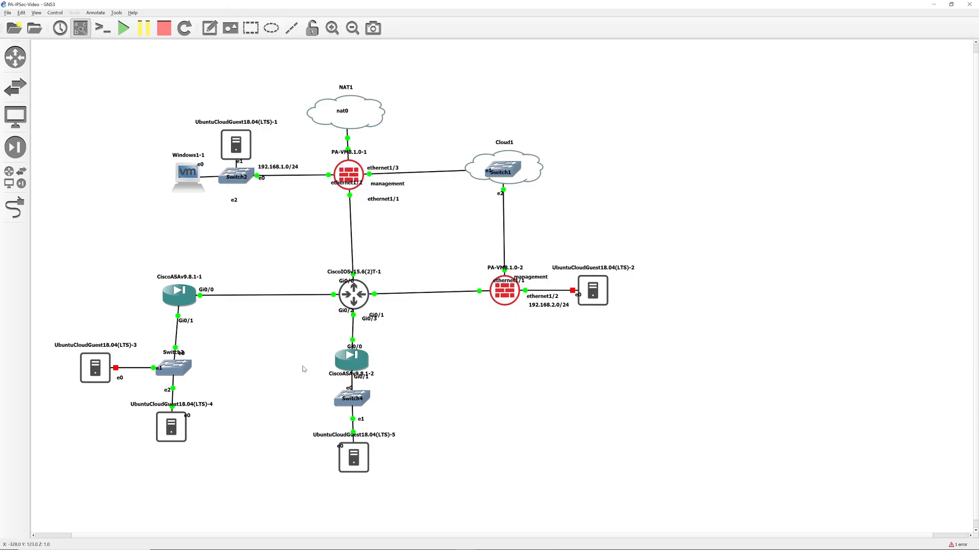
double_click(352, 359)
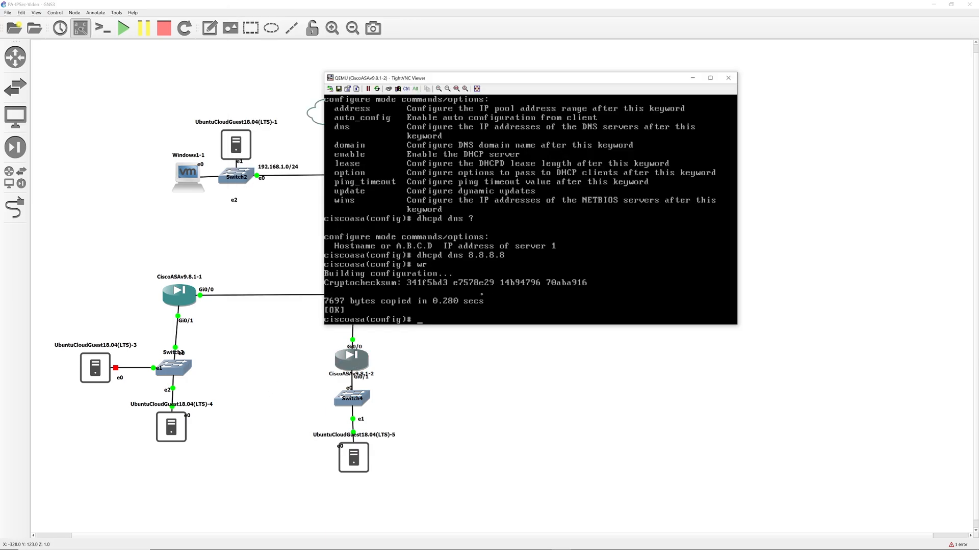
text(no router ospf 1)
key(Return)
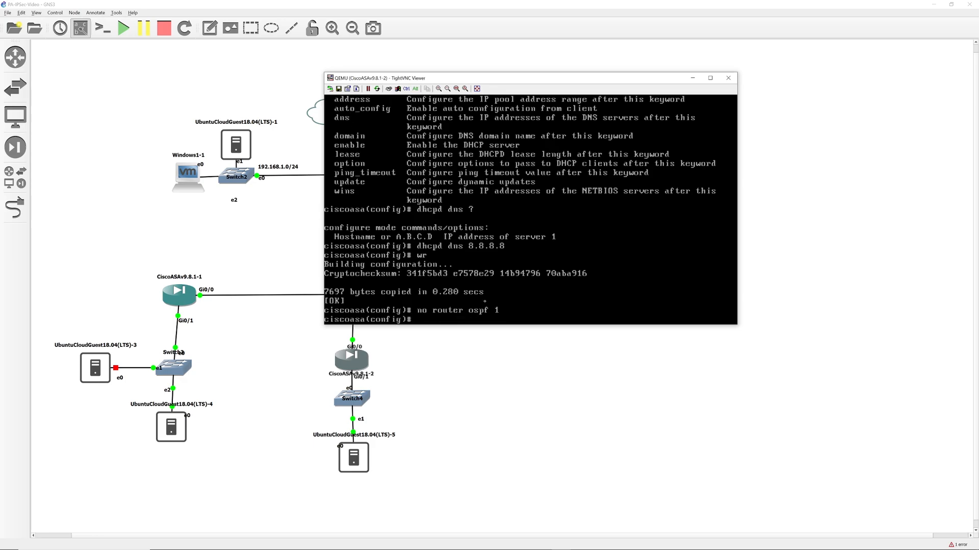
text(wr)
key(Return)
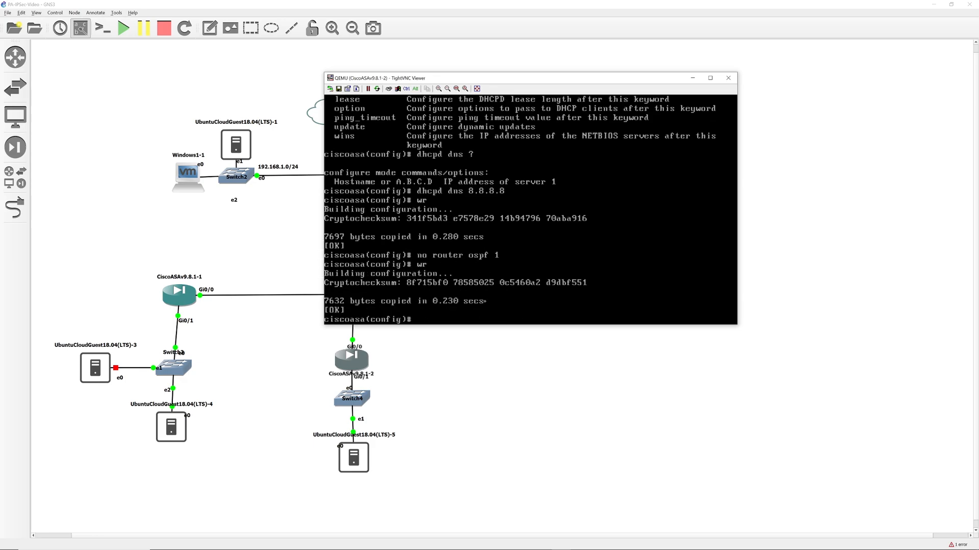
Re-run the ping to 192.168.1.5 from the Ubuntu-5 terminal.
key(alt+Tab)
key(alt+Tab)
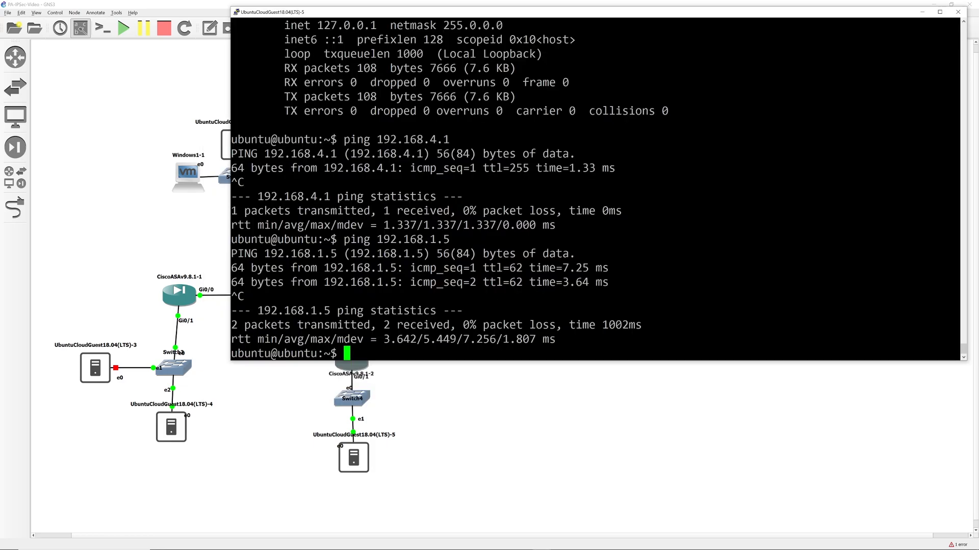
key(Up)
key(Return)
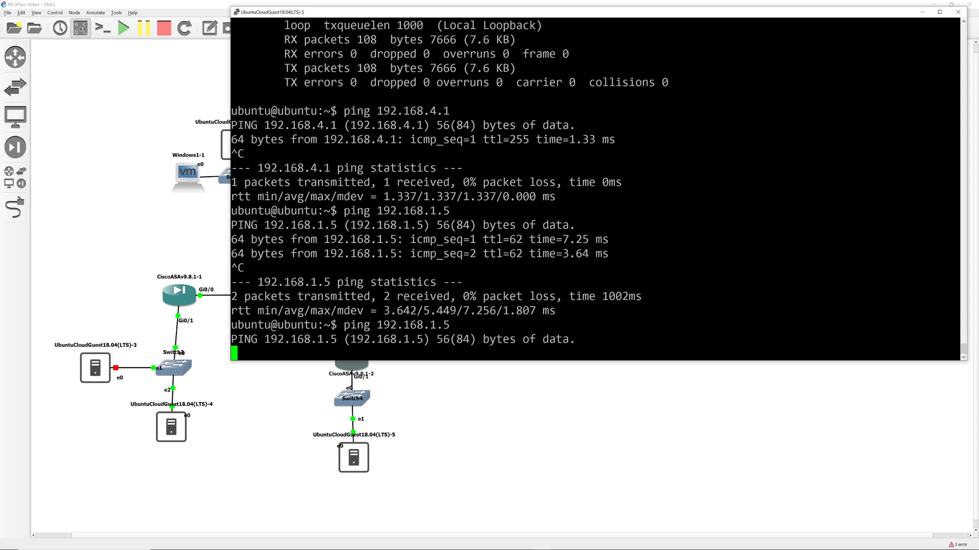
Add an Ubuntu Cloud Guest node and link it to a Switch4 port.
click(15, 177)
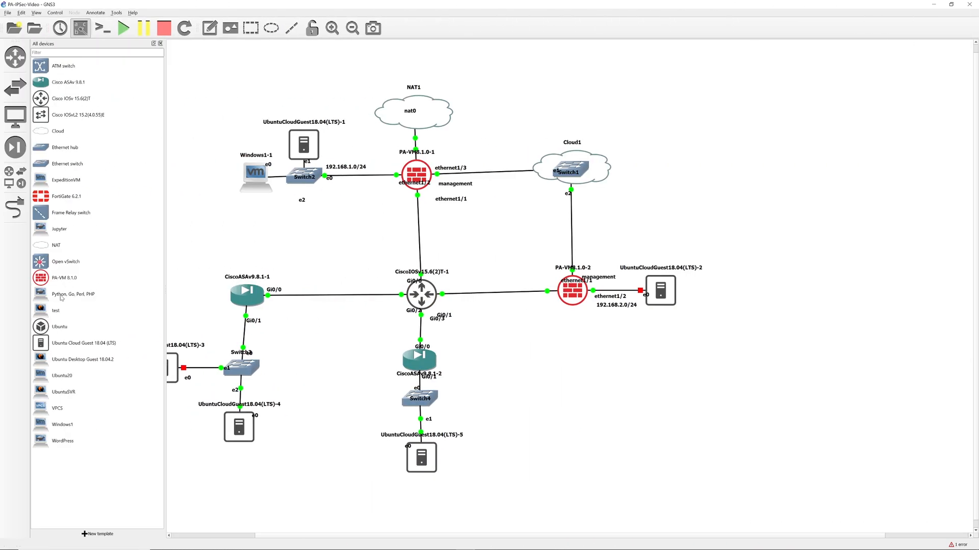
drag(70, 345, 544, 465)
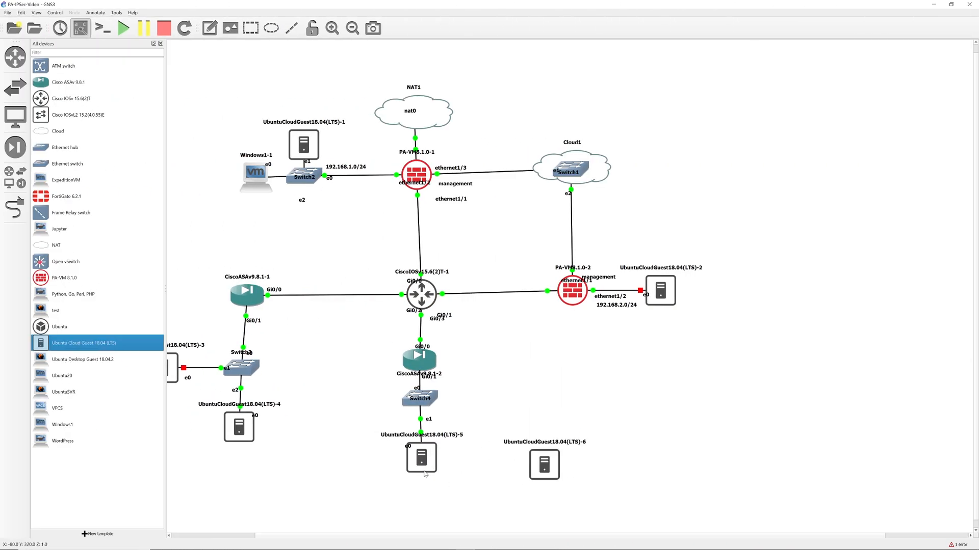
click(16, 208)
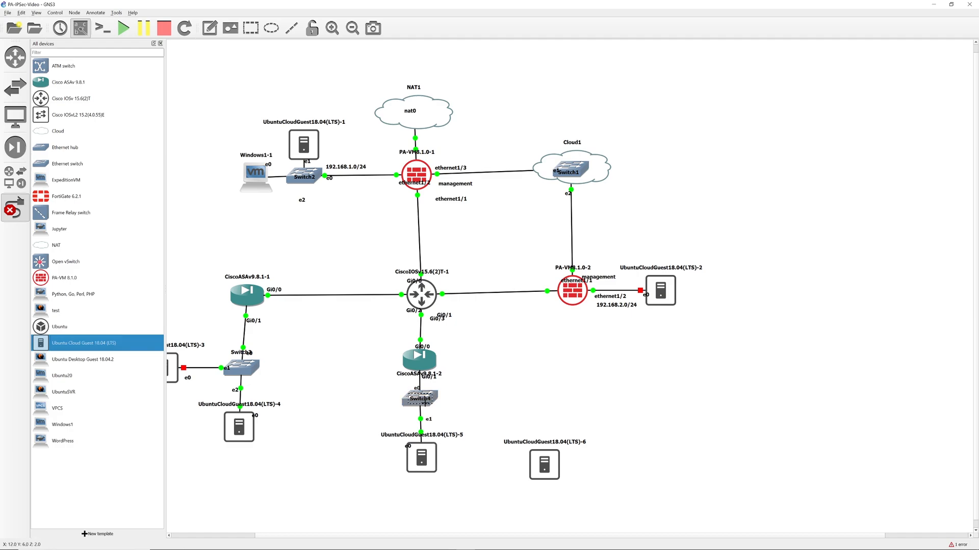
click(432, 401)
click(453, 421)
click(551, 462)
Start UbuntuCloudGuest-6, position it beside Switch4, and move its console window right.
right_click(550, 462)
right_click(549, 463)
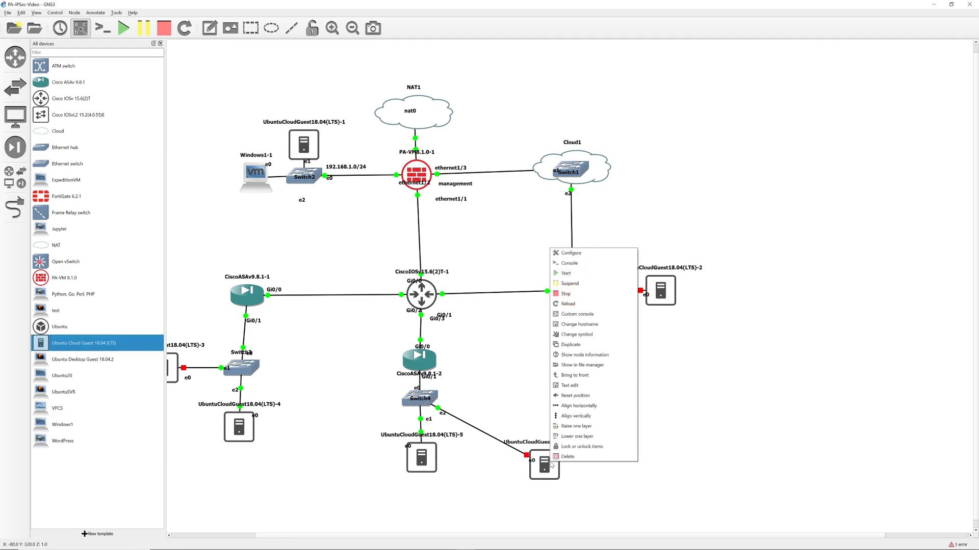
click(574, 273)
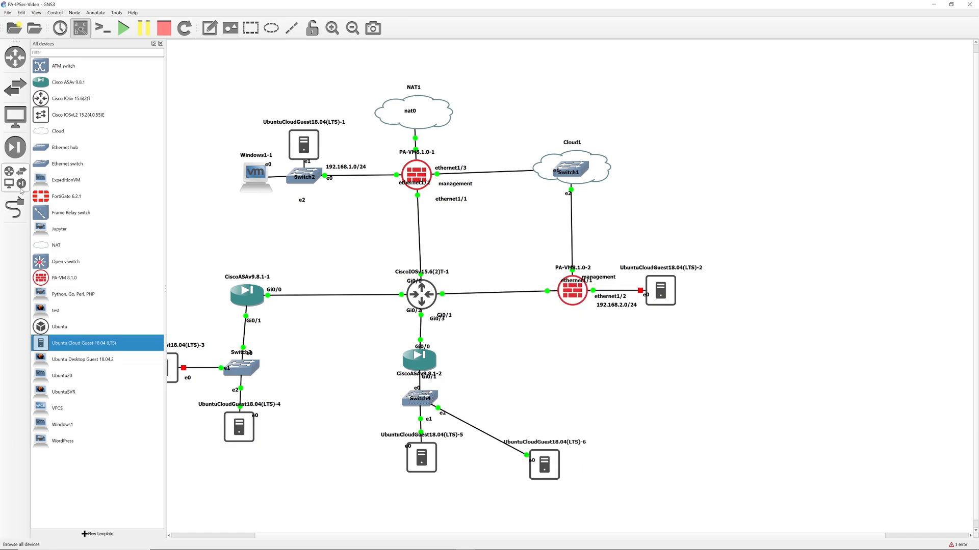
click(20, 187)
drag(477, 470, 433, 405)
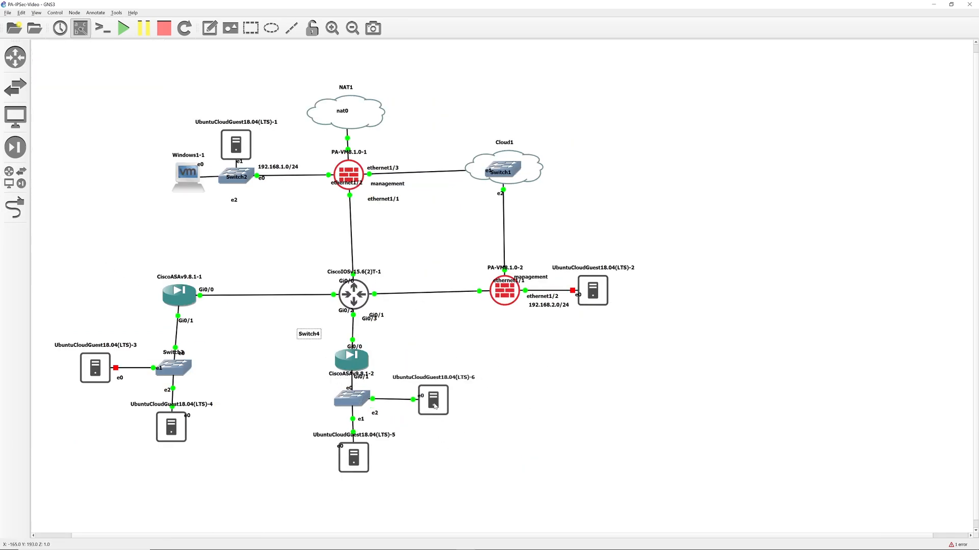
drag(310, 334, 358, 400)
click(299, 397)
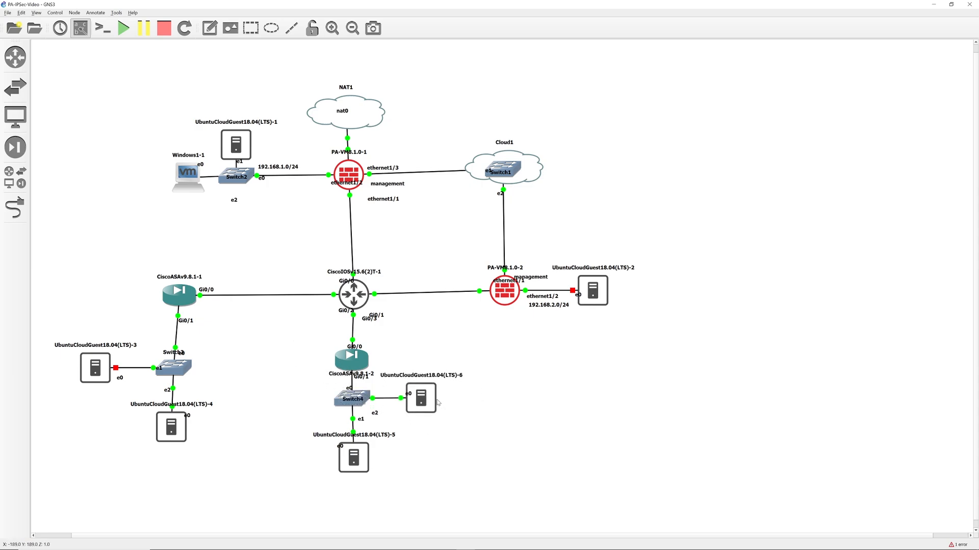
drag(432, 402, 433, 402)
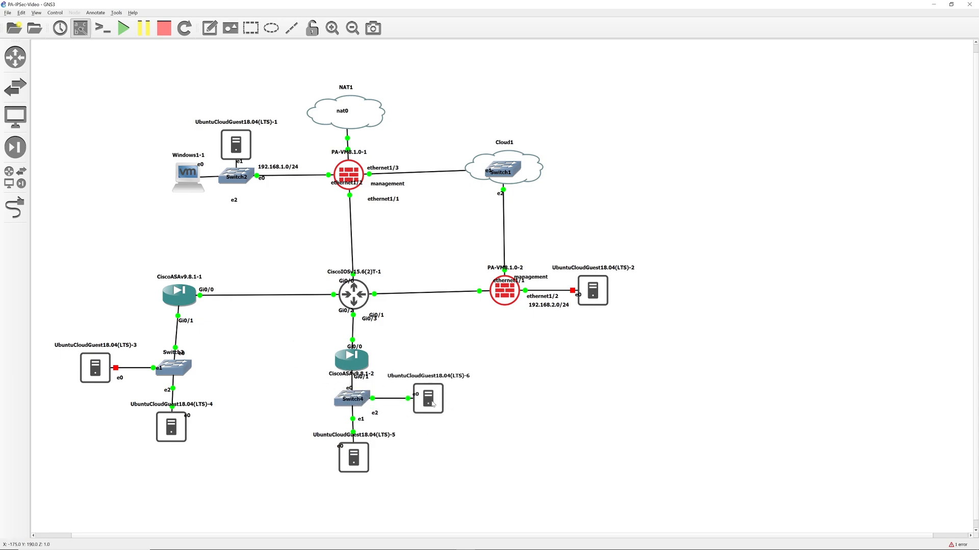
drag(314, 57, 397, 56)
Load the saved Video session profile in the console's PuTTY settings and apply it.
right_click(397, 56)
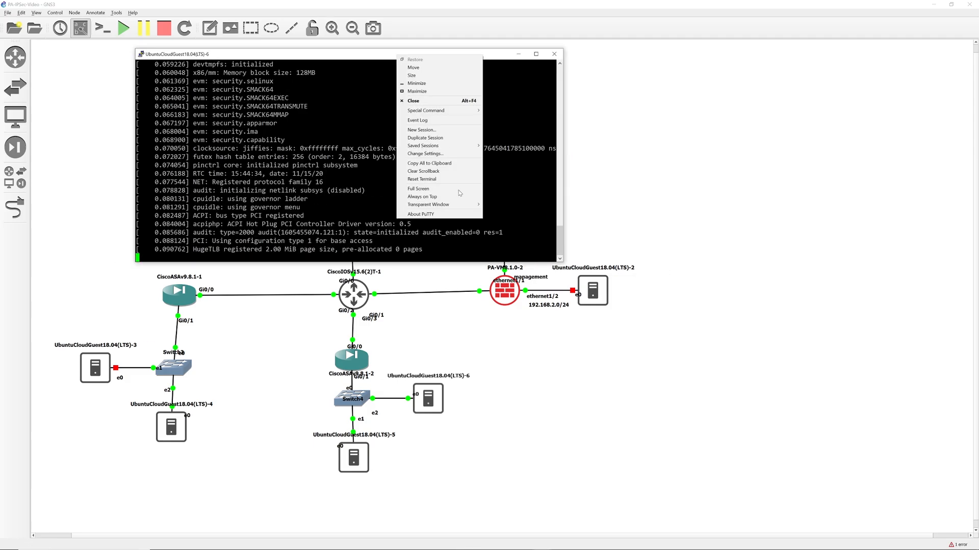
click(432, 153)
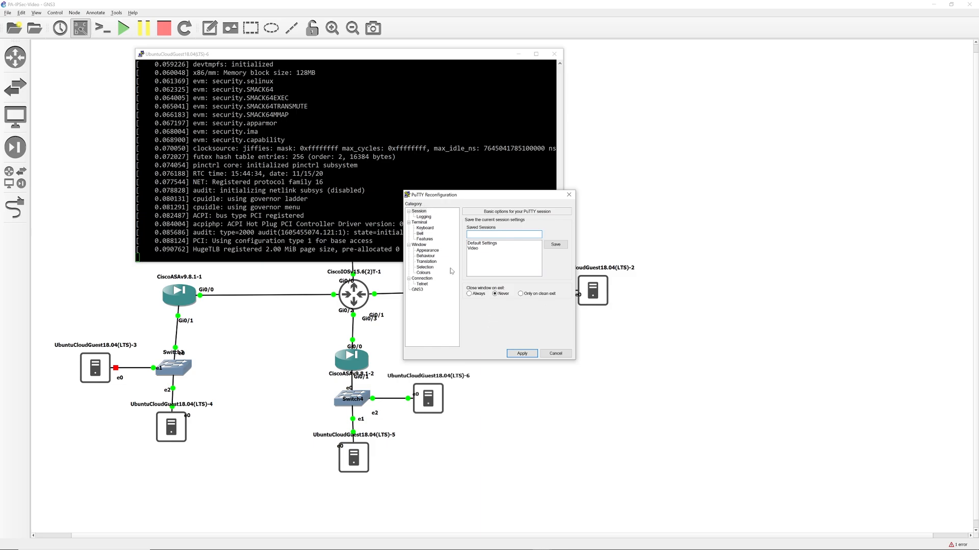
click(473, 248)
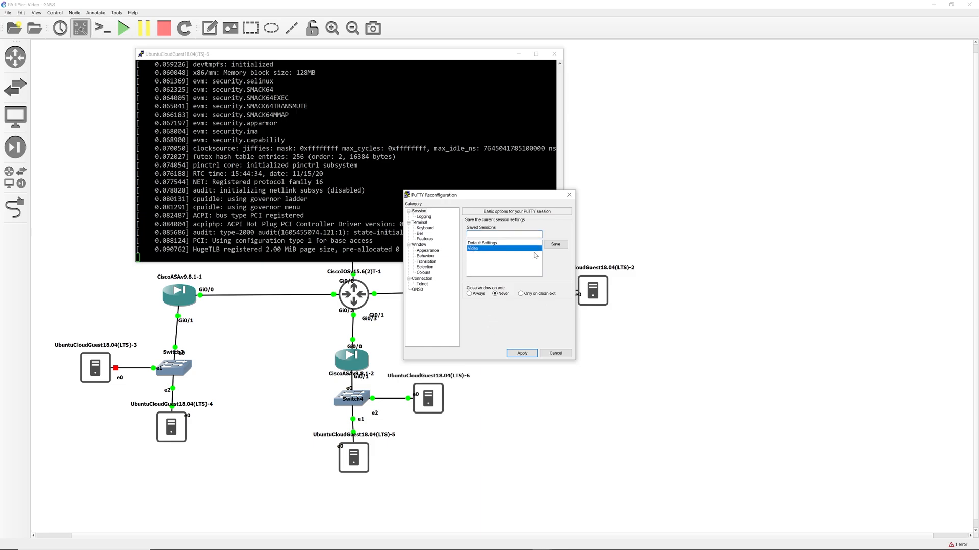
click(522, 353)
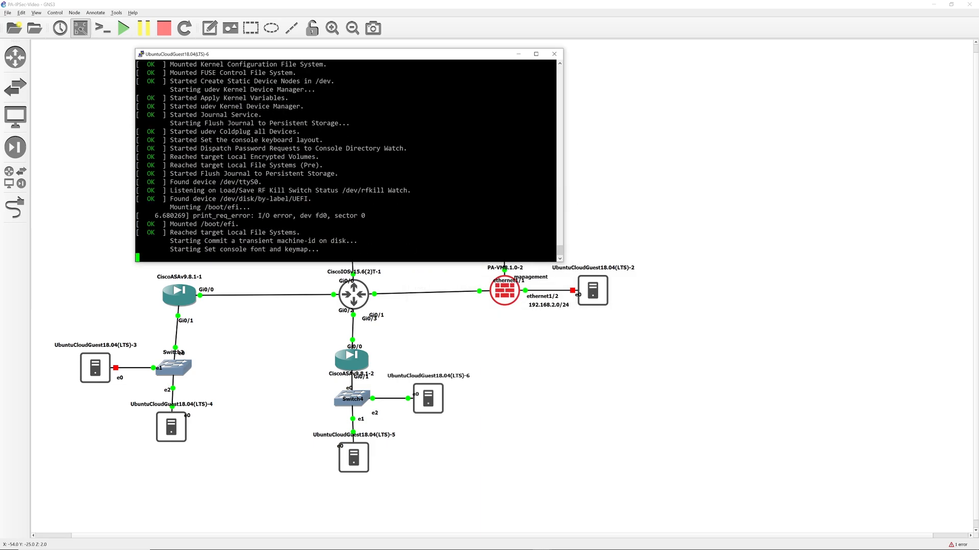
Set the terminal appearance font to 24-point Consolas and apply it.
right_click(433, 56)
click(479, 155)
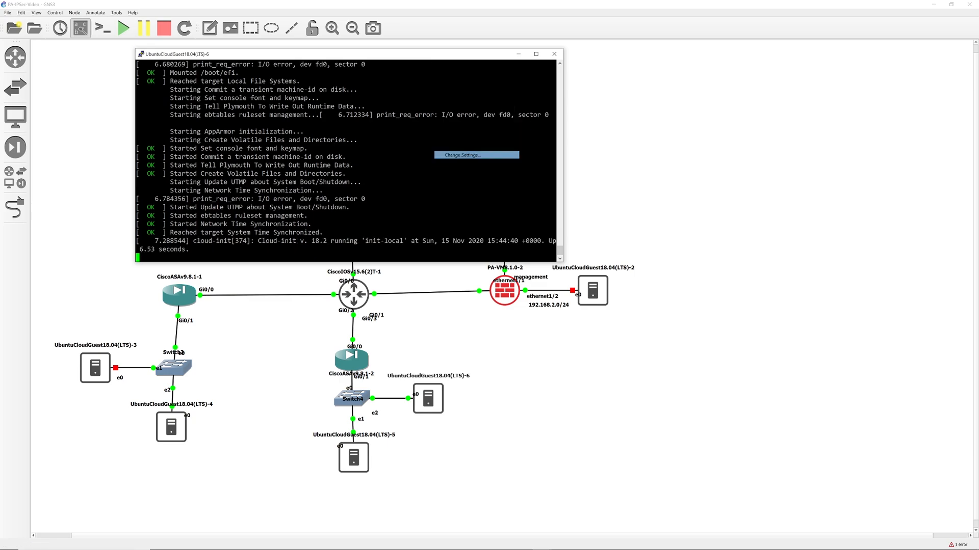
click(426, 250)
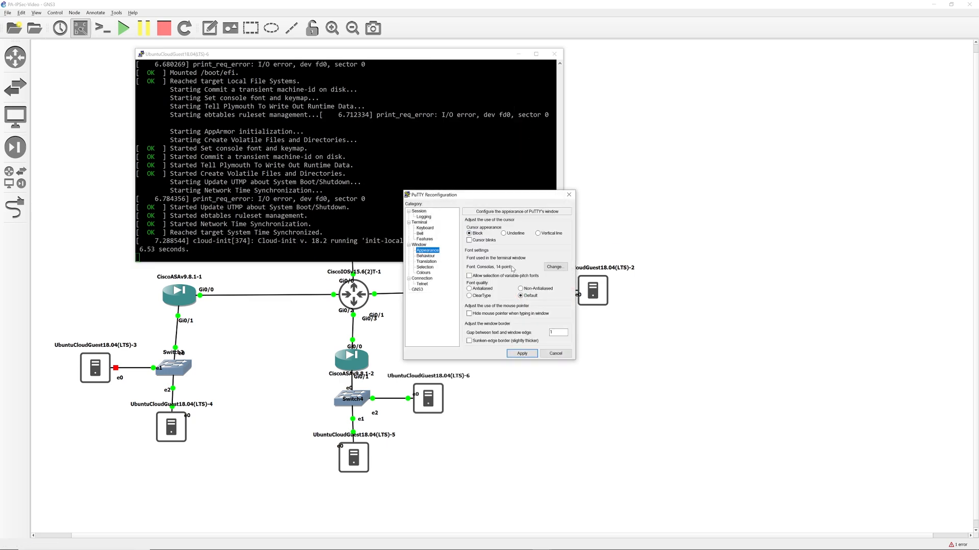
click(555, 267)
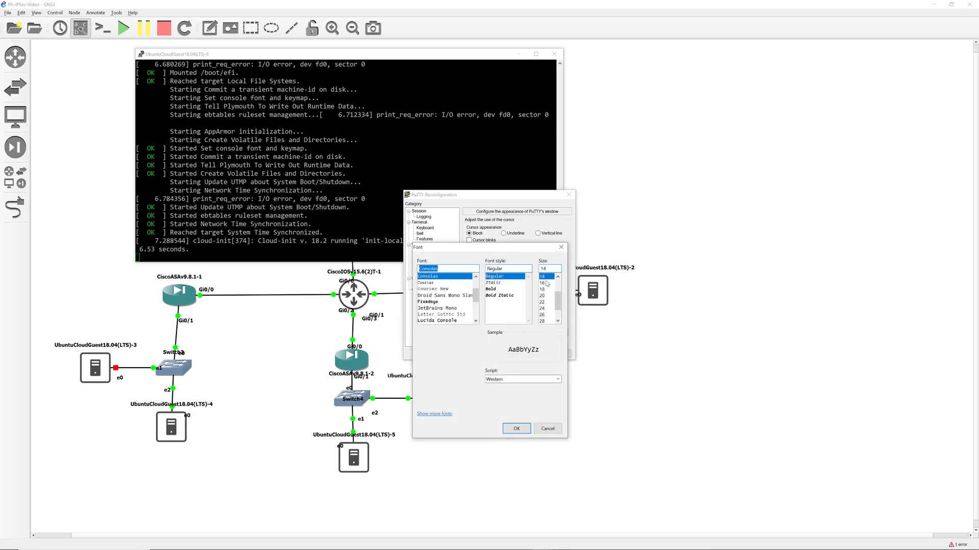
click(543, 309)
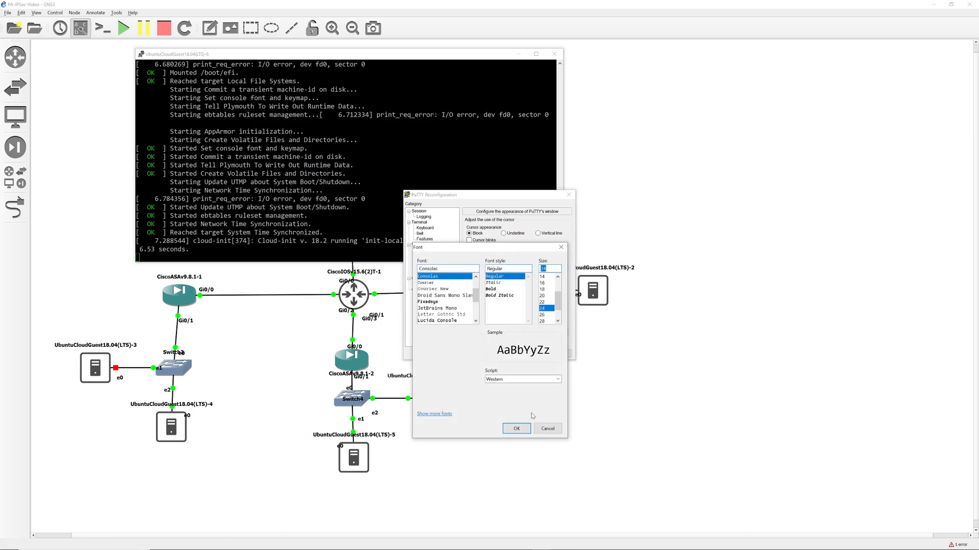
click(515, 429)
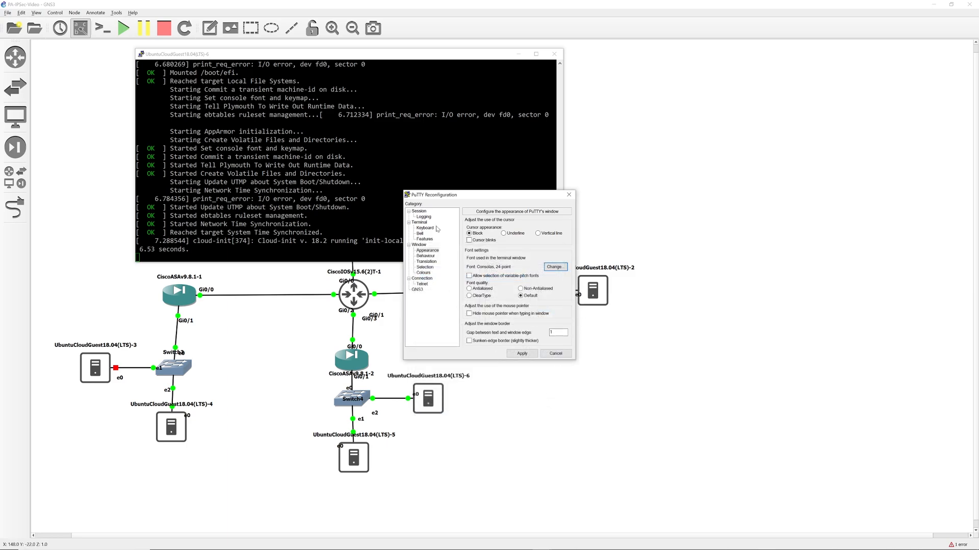
click(422, 216)
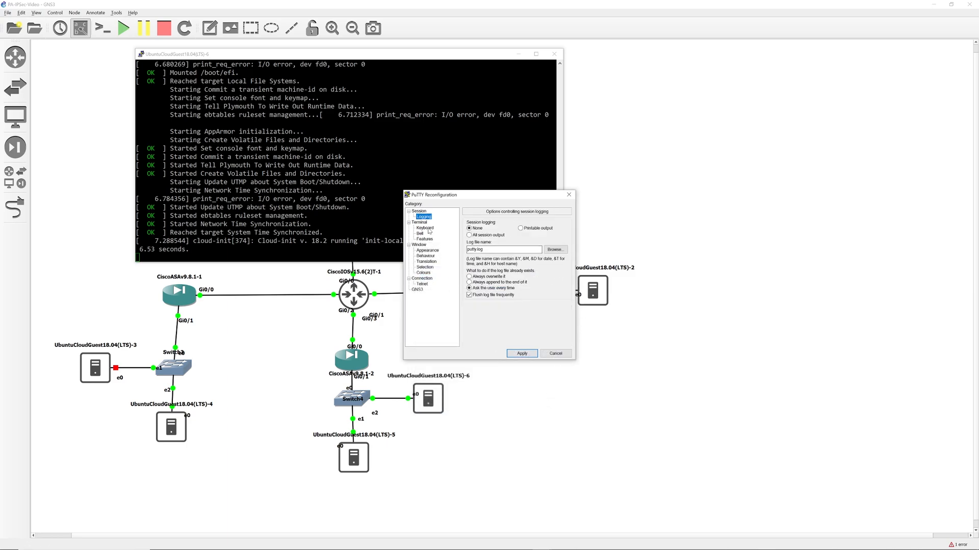
click(419, 211)
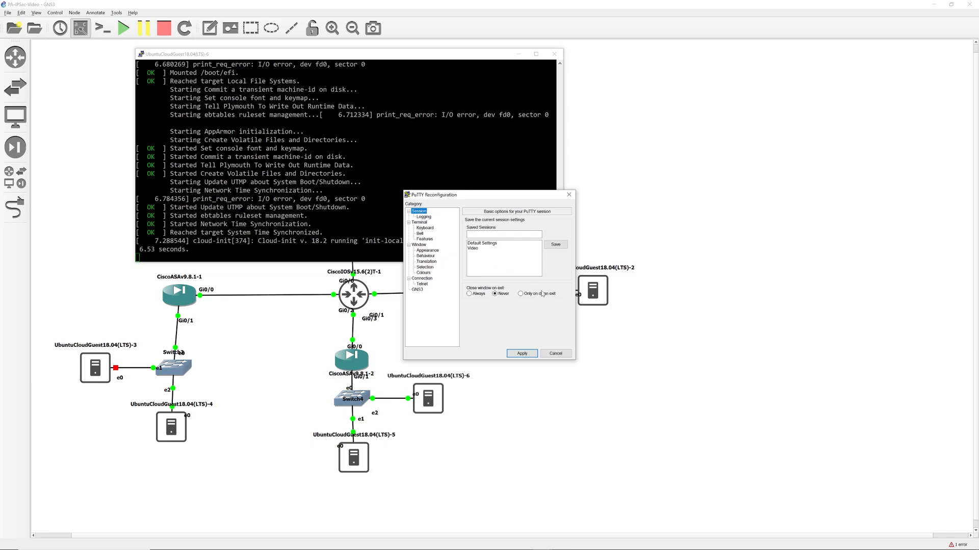
click(522, 353)
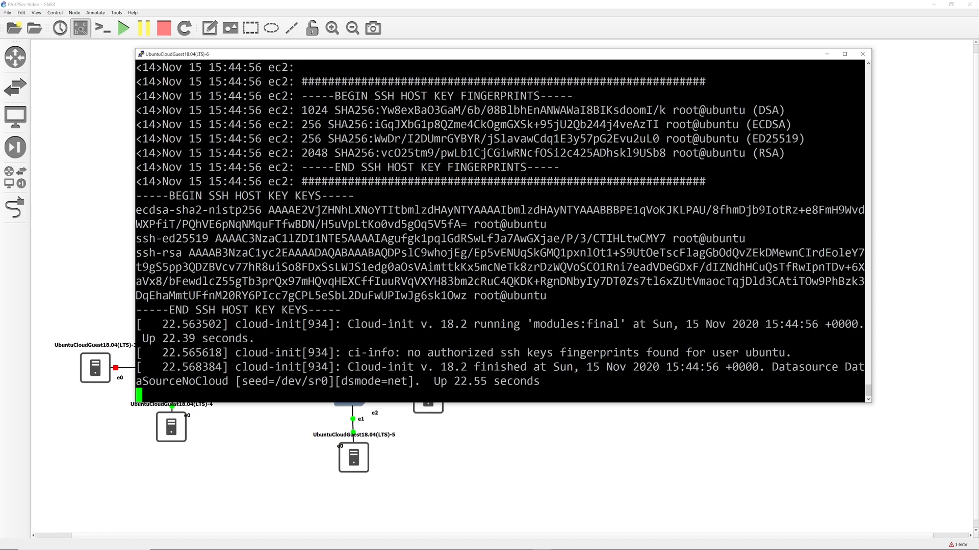
Log into the Ubuntu guest as ubuntu and run ifconfig to confirm 192.168.4.3.
key(Return)
text(ubun)
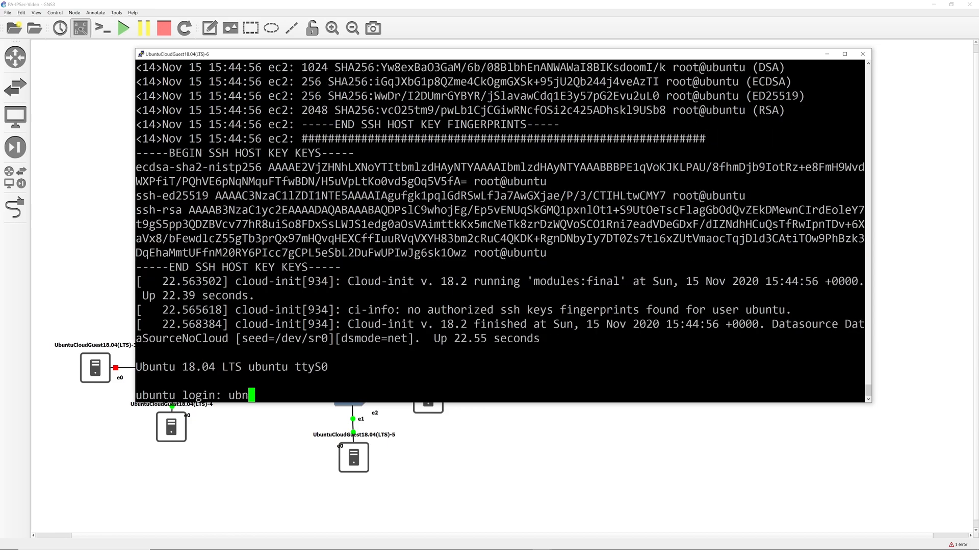
text(tu)
key(Return)
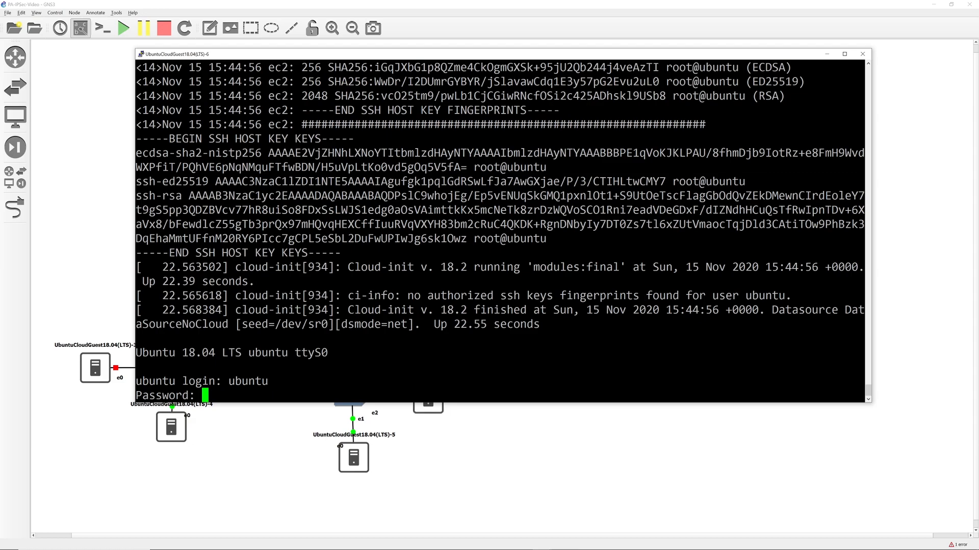
key(Return)
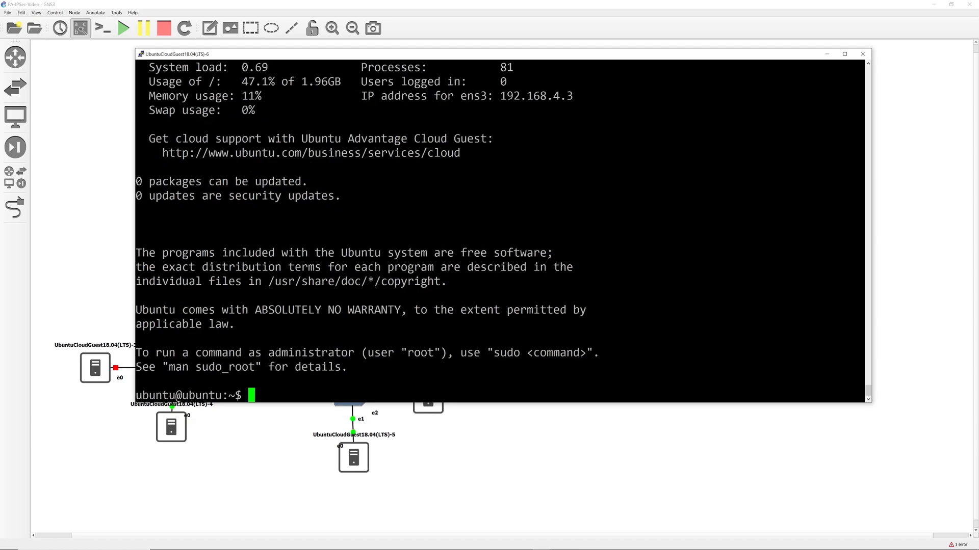
text(ifconfig)
key(Return)
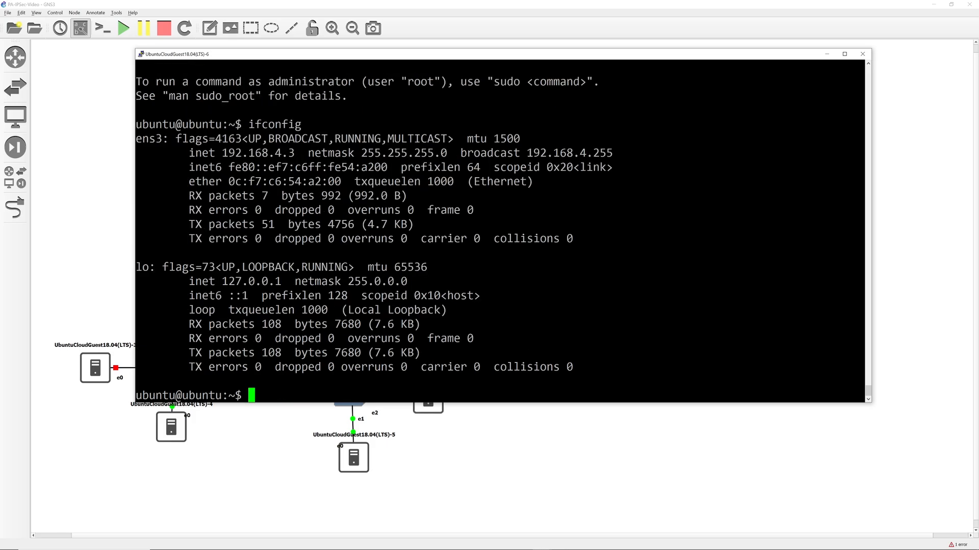
SSH as admin to the ASA at 192.168.4.1, enter enable mode, and maximize the window.
text(ssh -l admin 192.168.)
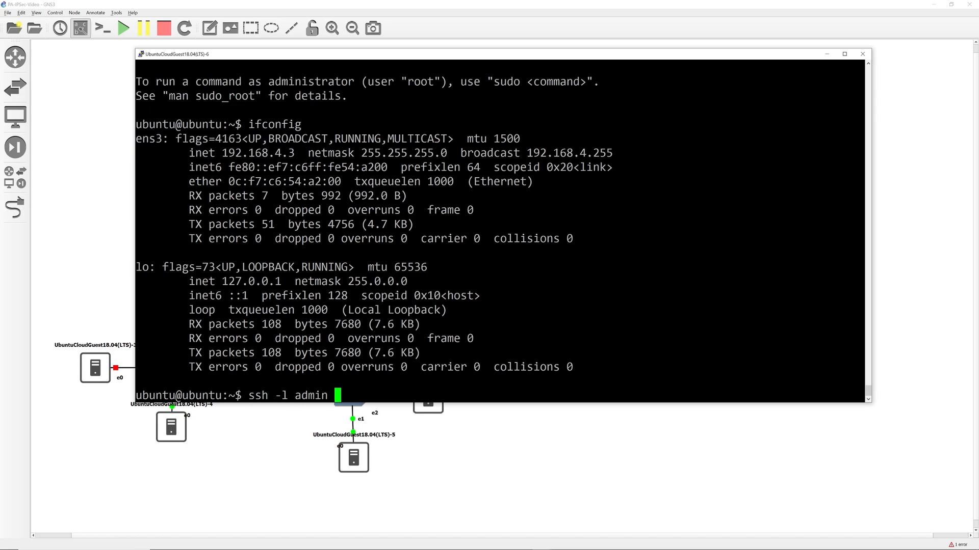
text(4.1)
key(Return)
text(yes)
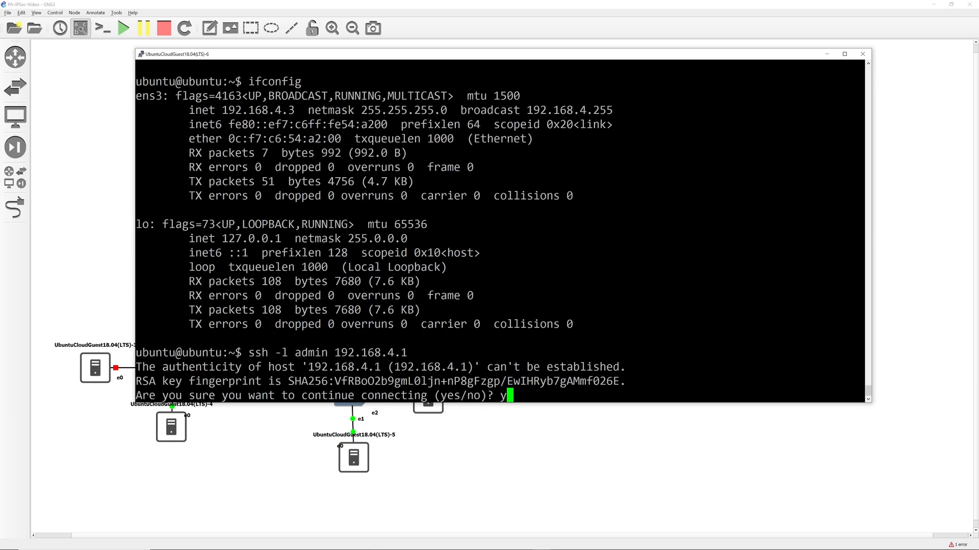
key(Return)
key(Return)
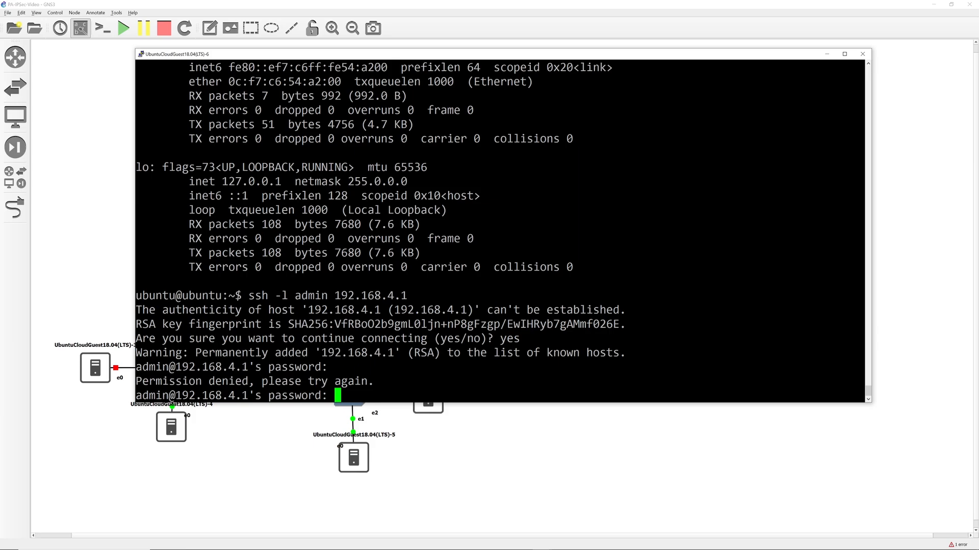
key(Return)
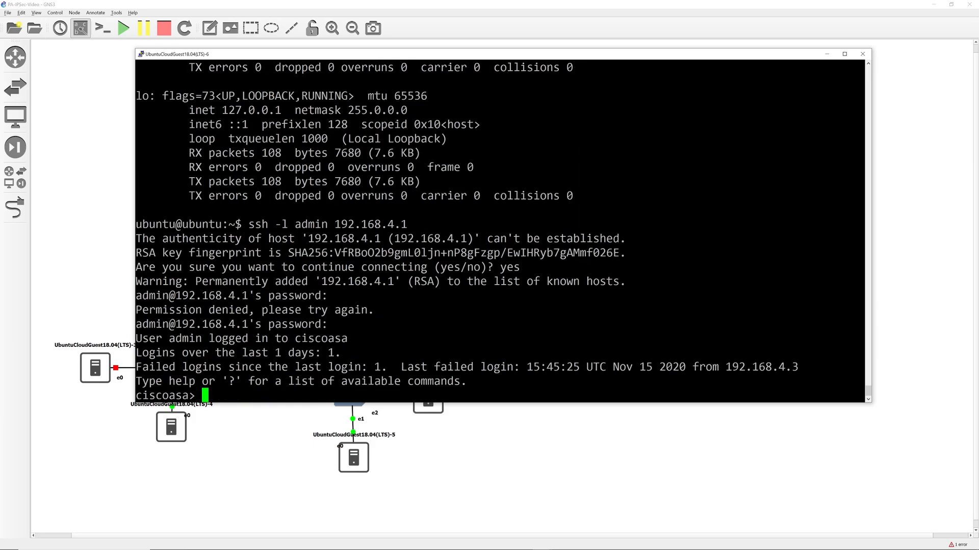
text(en)
key(Return)
text(cisco)
key(Return)
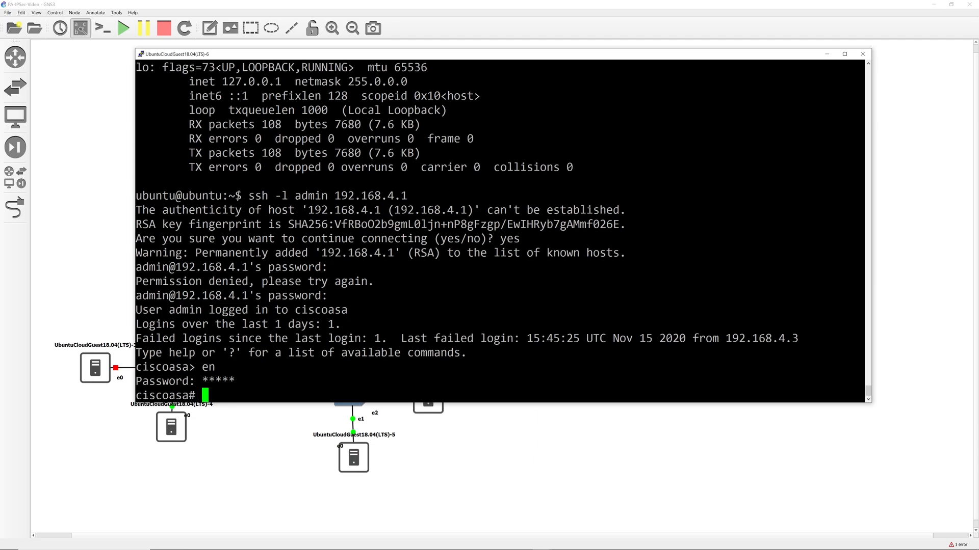
click(844, 53)
key(Return)
key(Return)
key(Return)
key(Return)
key(Return)
key(Return)
key(Return)
key(Return)
key(Return)
key(Return)
key(Return)
key(Return)
key(Return)
key(Return)
key(Return)
key(Return)
key(Return)
key(Return)
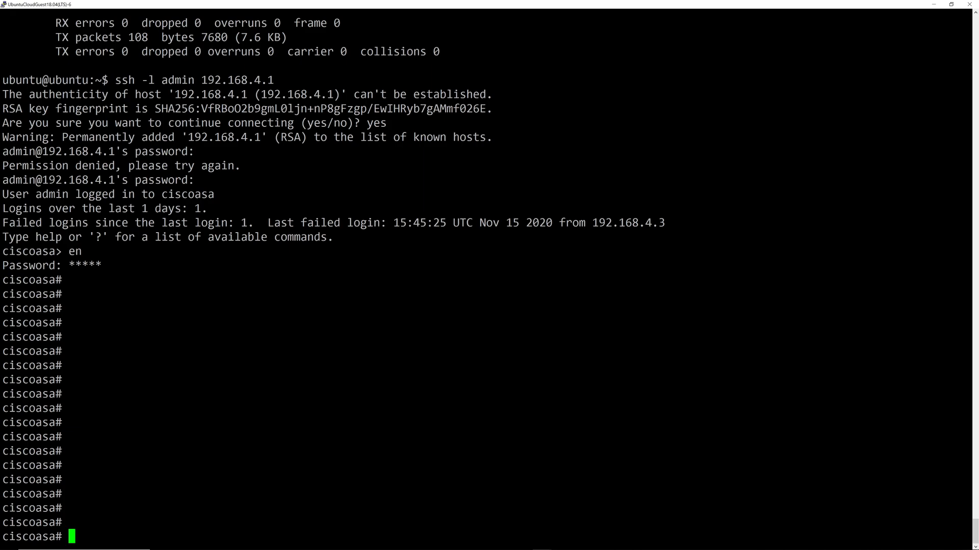
In config mode, create object-group network VPN_REMOTE with network-object 192.168.1.0 255.255.255.0.
text(conf t)
key(Return)
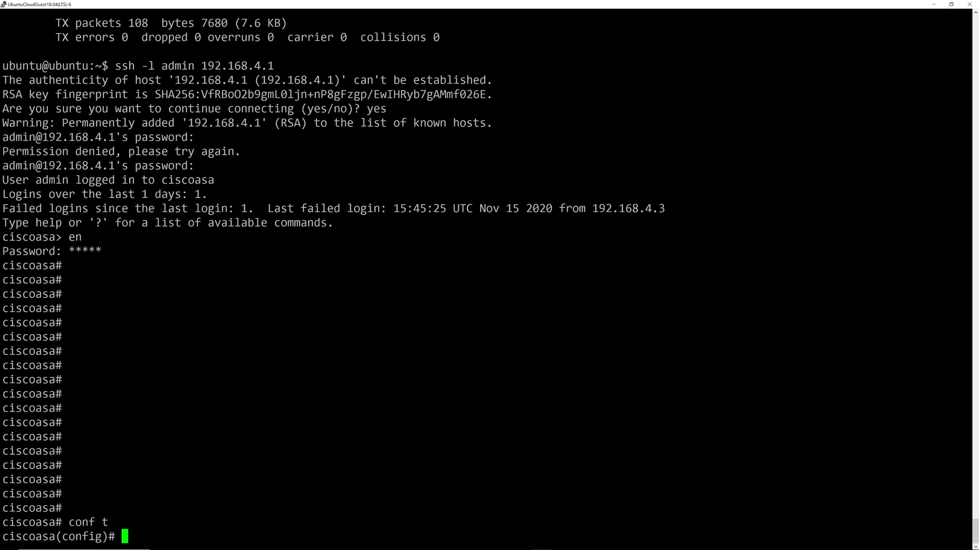
text(object-group network )
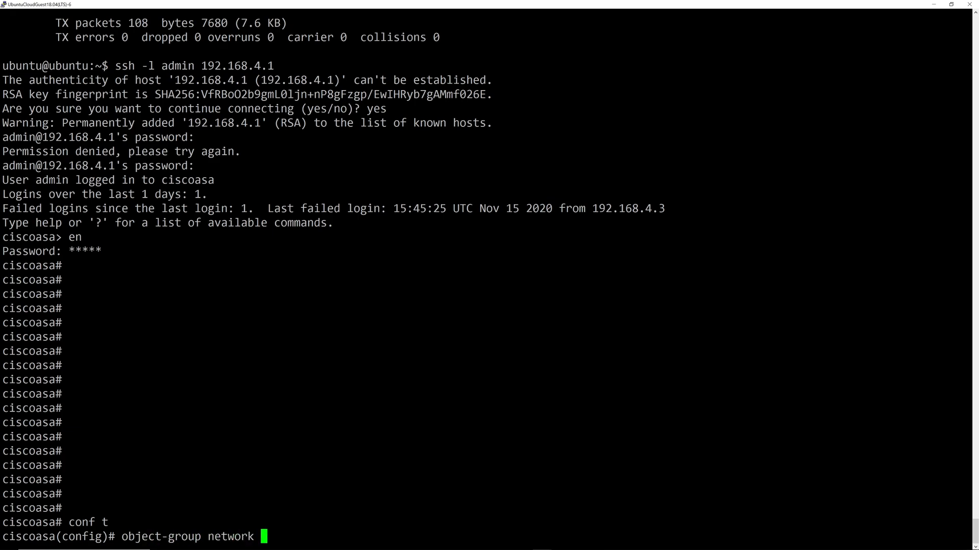
text(VPN_REM)
key(BackSpace)
key(BackSpace)
text(EMOTE)
key(Return)
text(network-object-group)# networ)
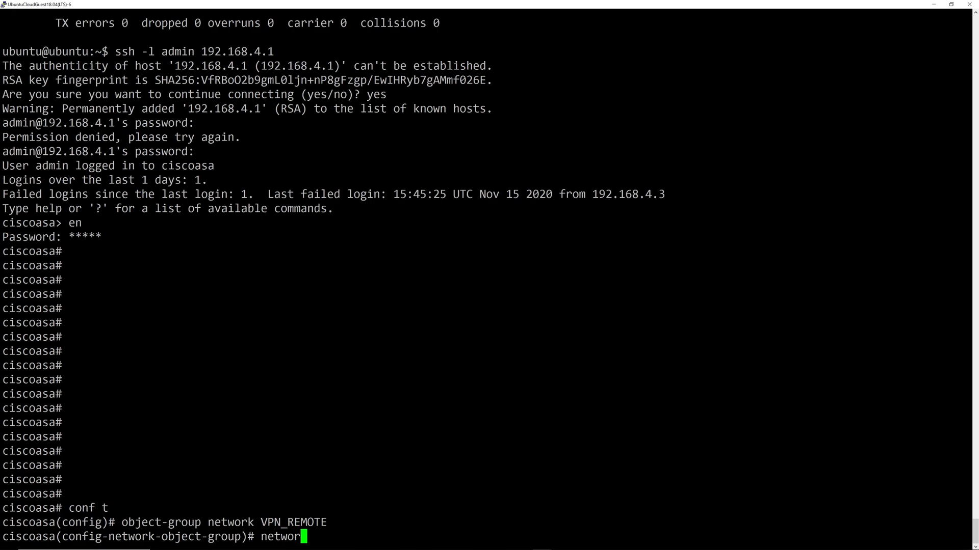
key(Tab)
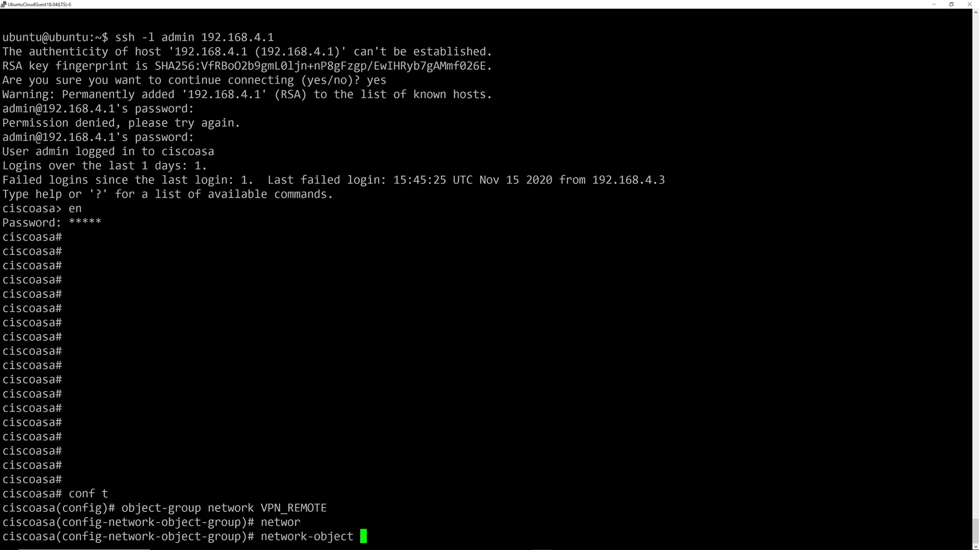
text(192.168.1.5)
key(BackSpace)
key(BackSpace)
text(0 255.255.255.0)
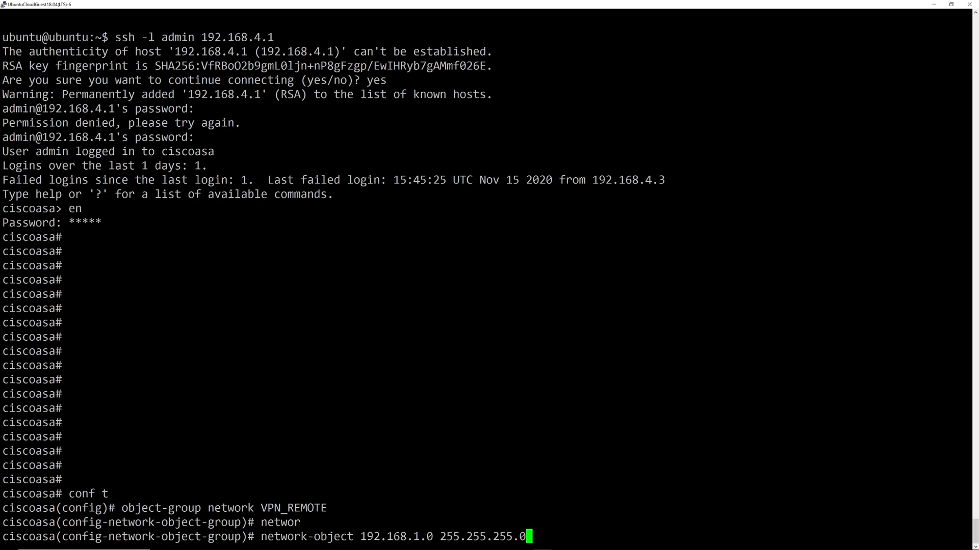
key(Return)
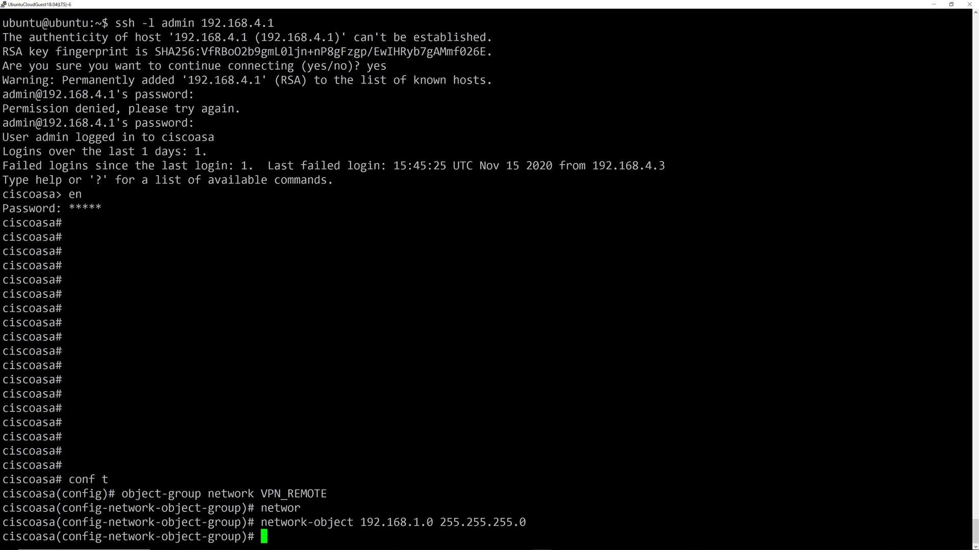
text(exit)
key(Return)
Run 'sh run object-group' and highlight the Inside_NET, OUTSIDE and VPN_REMOTE groups.
text(sh run objec)
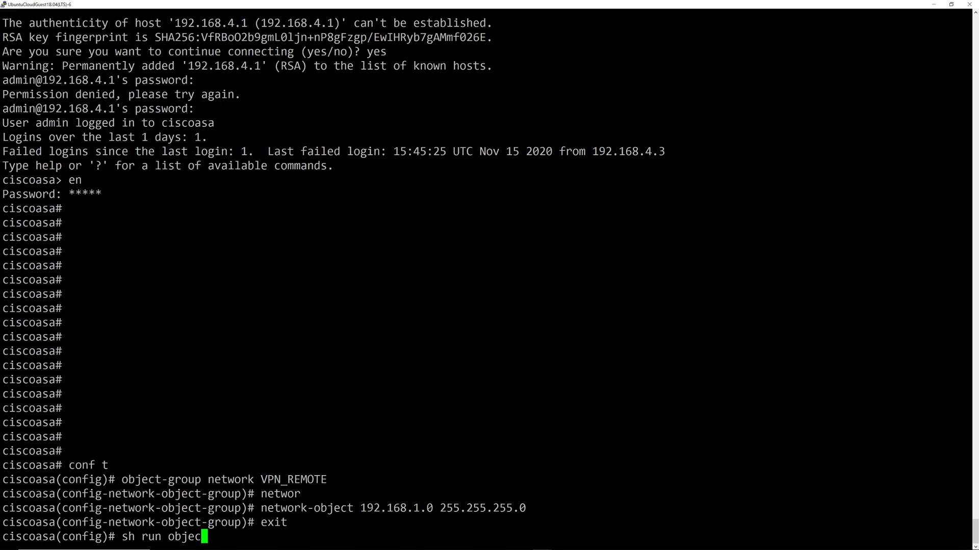
key(BackSpace)
key(BackSpace)
key(BackSpace)
key(BackSpace)
key(BackSpace)
text(object)
text(-ne)
key(BackSpace)
key(BackSpace)
text(group)
key(Return)
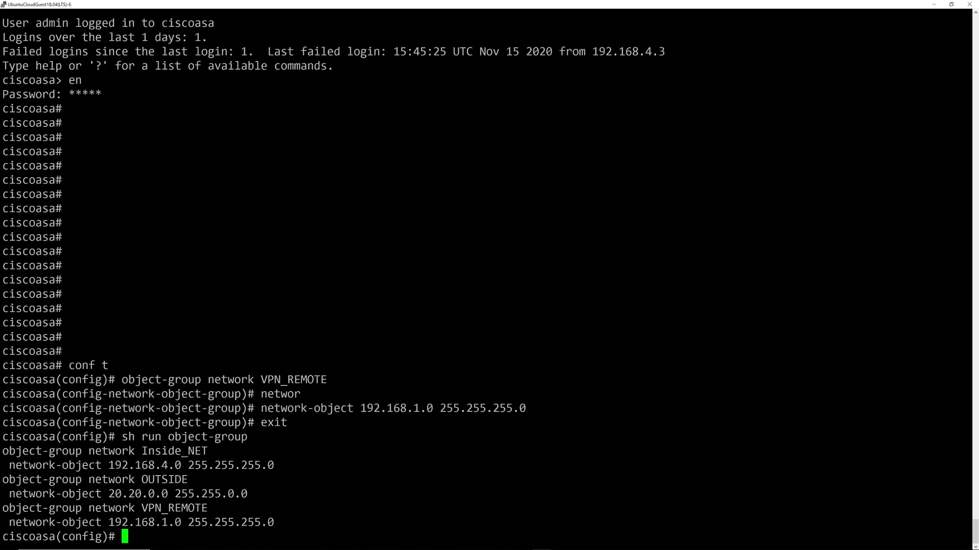
drag(137, 452, 215, 452)
drag(138, 479, 214, 479)
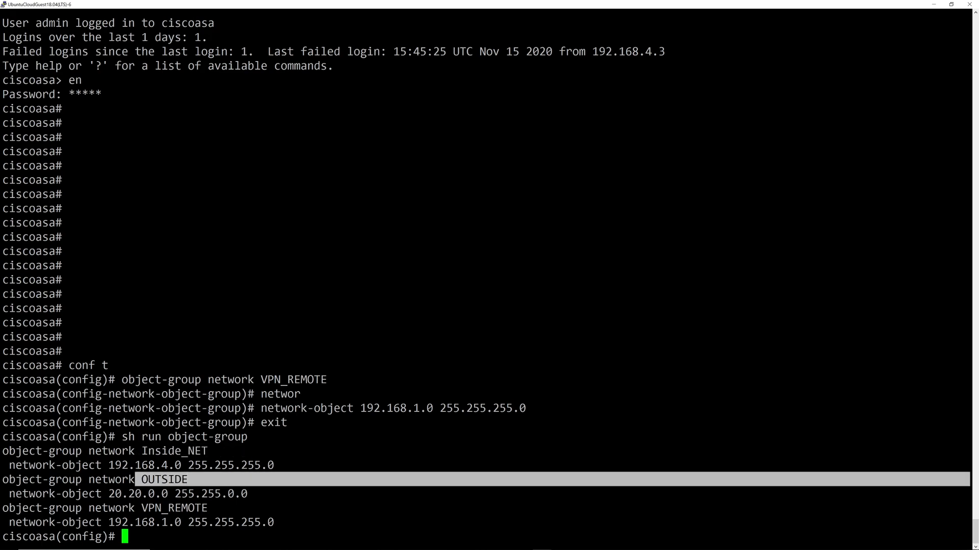
drag(138, 508, 214, 508)
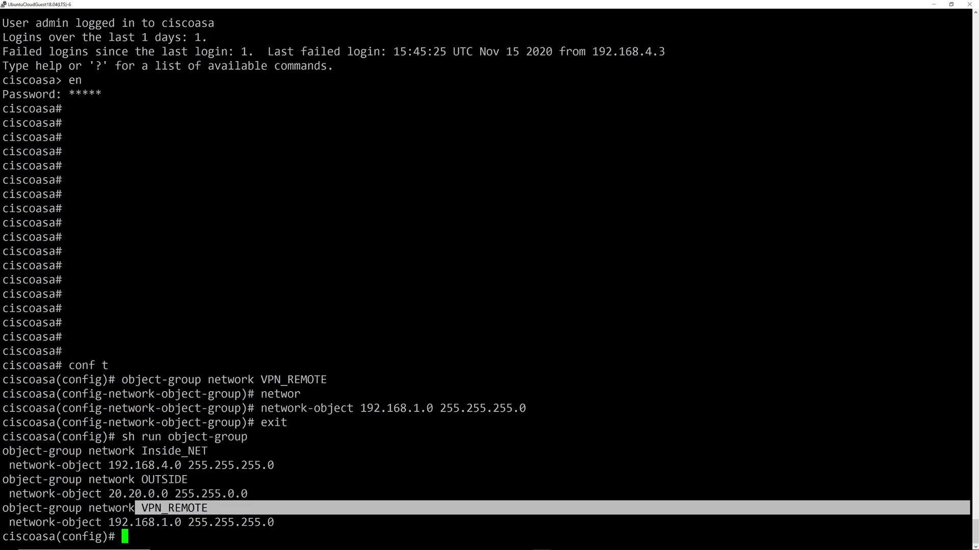
click(214, 508)
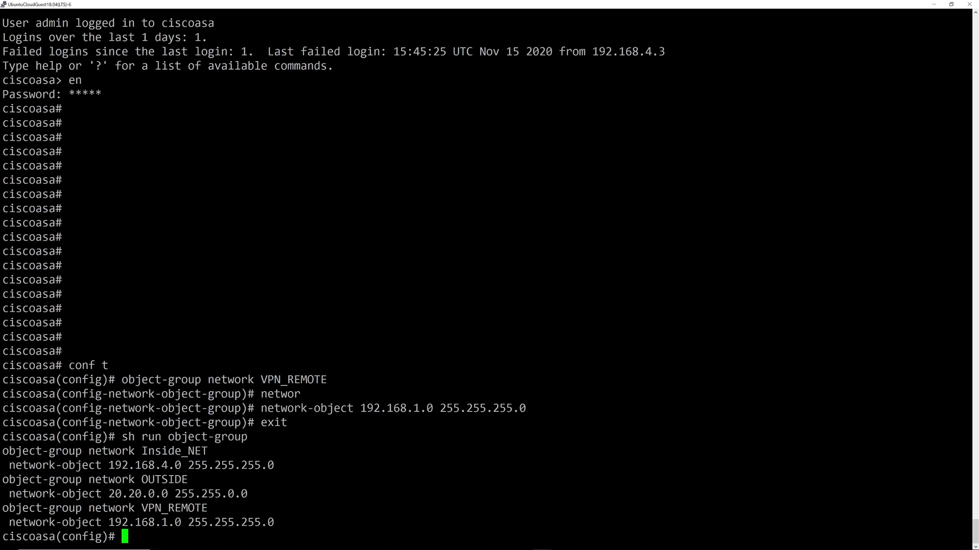
text(access-list V)
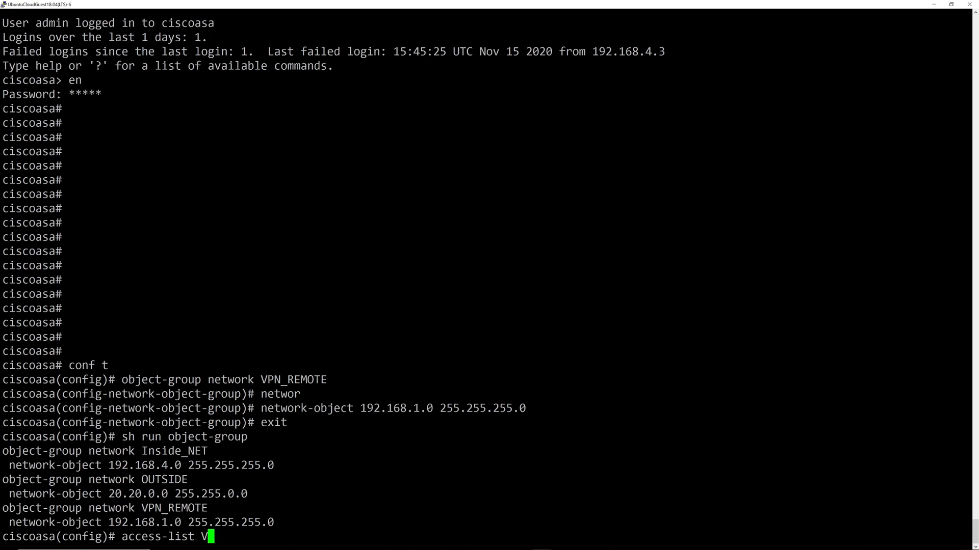
text(PN_ACL extended permit ip object)
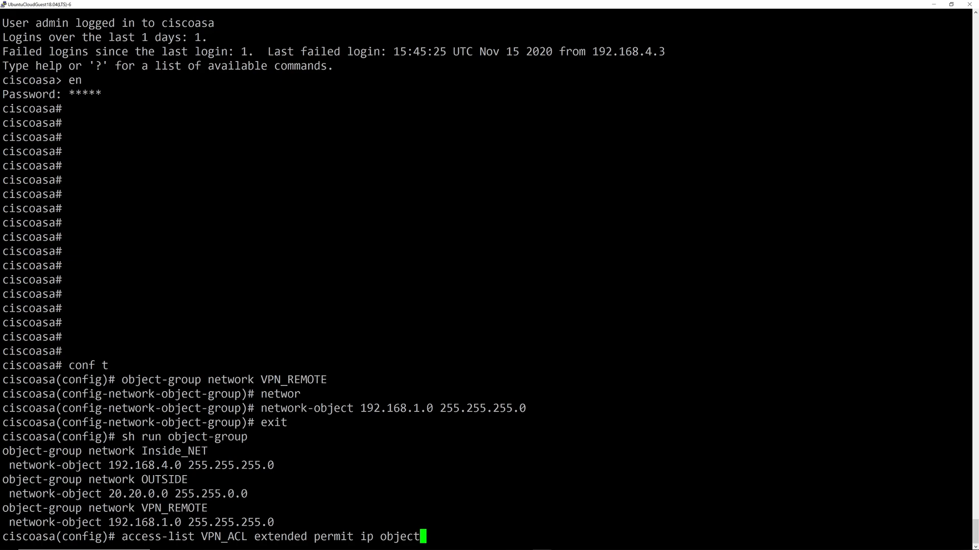
Enter 'access-list VPN_ACL extended permit ip object-group Inside_NET object-group VPN_REMOTE'.
text(-group Inside)
key(Tab)
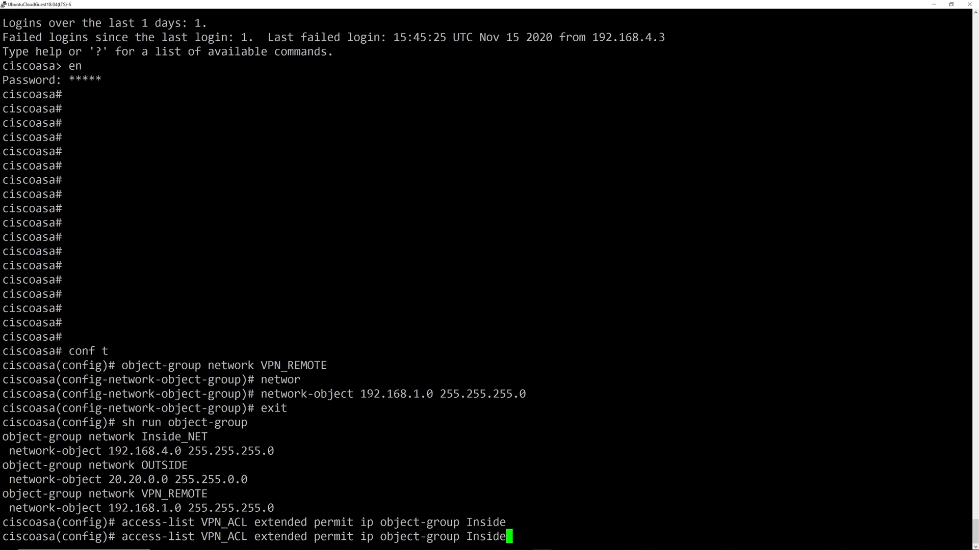
text(_NET object-group VPN_REMOTE)
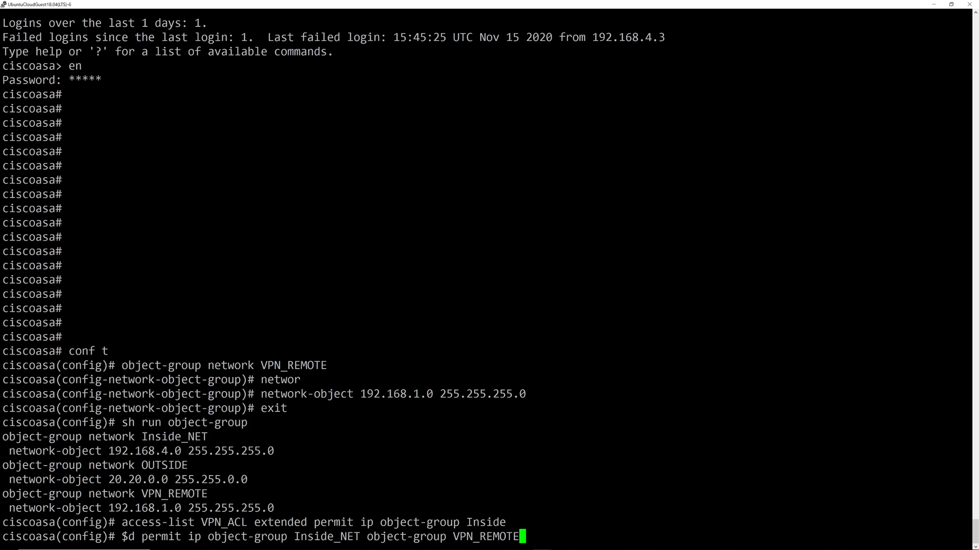
key(Return)
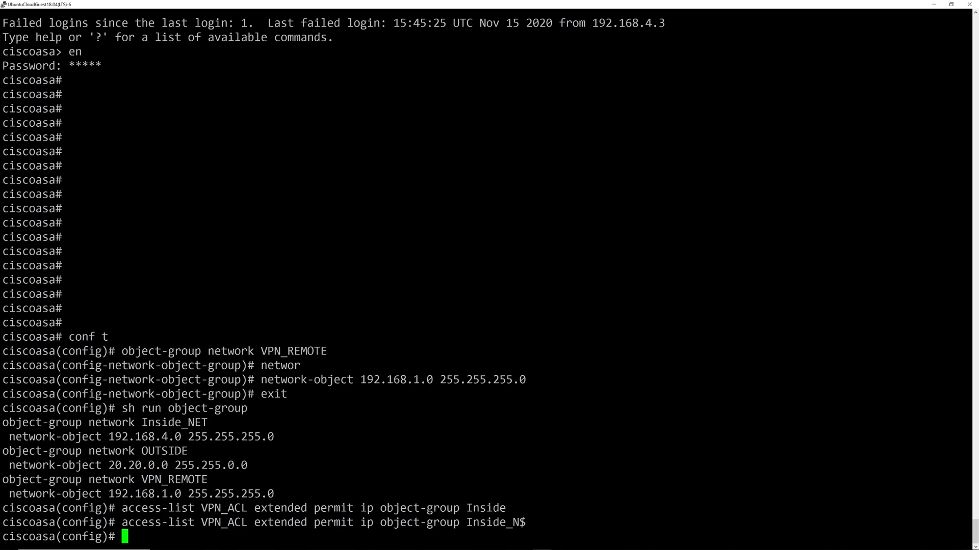
text(crypto map )
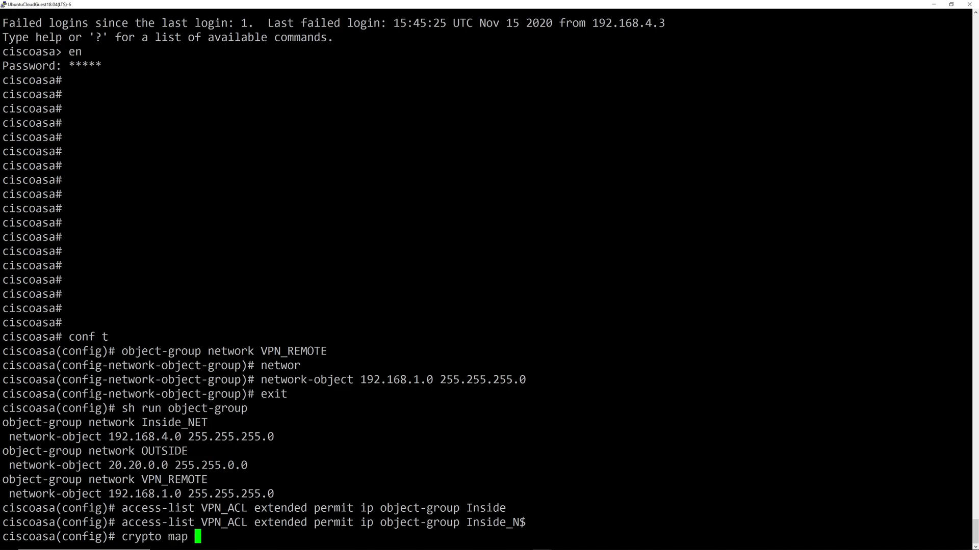
text(VPNMAP1 math)
Bind access list VPN_ACL to crypto map VPNMAP1 entry 1 with match address.
key(BackSpace)
text(ch addre)
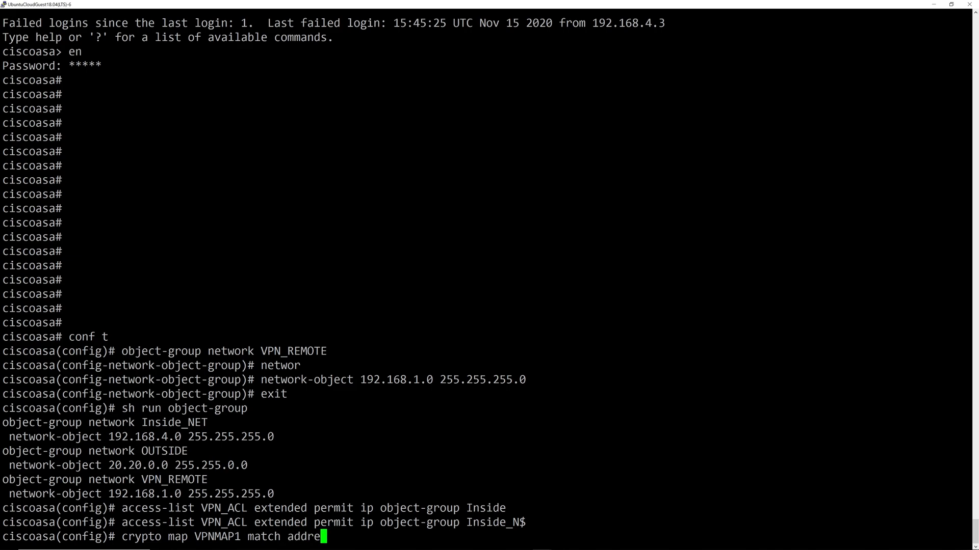
text(ss VPN_ACL)
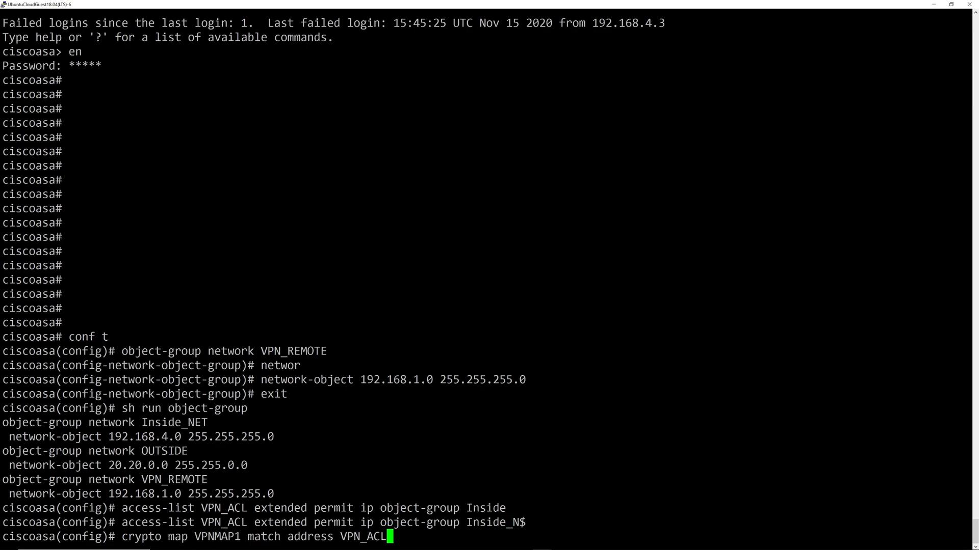
key(Return)
key(Up)
key(BackSpace)
key(BackSpace)
key(BackSpace)
key(BackSpace)
key(BackSpace)
key(BackSpace)
key(BackSpace)
key(BackSpace)
key(BackSpace)
key(BackSpace)
key(BackSpace)
key(BackSpace)
key(BackSpace)
key(BackSpace)
key(BackSpace)
key(BackSpace)
key(BackSpace)
key(BackSpace)
key(BackSpace)
key(BackSpace)
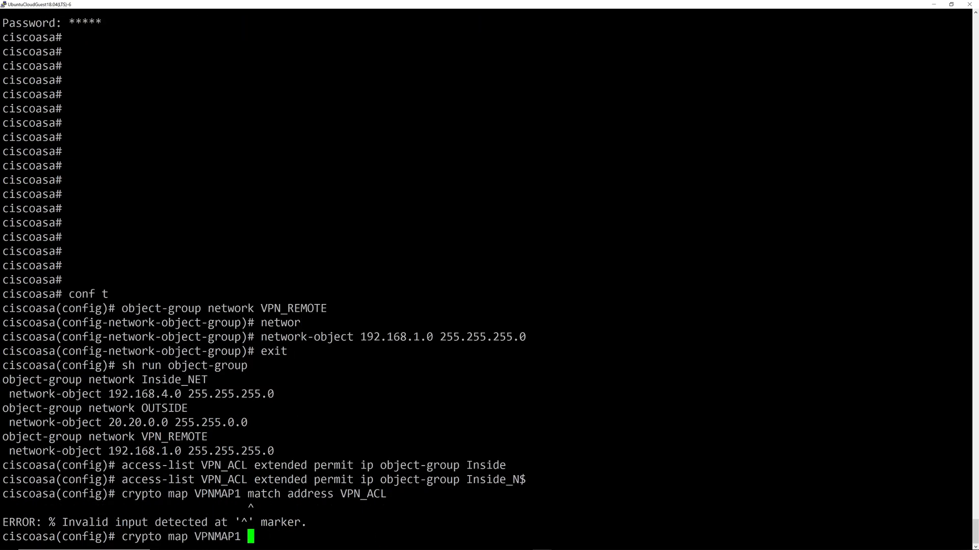
text(?)
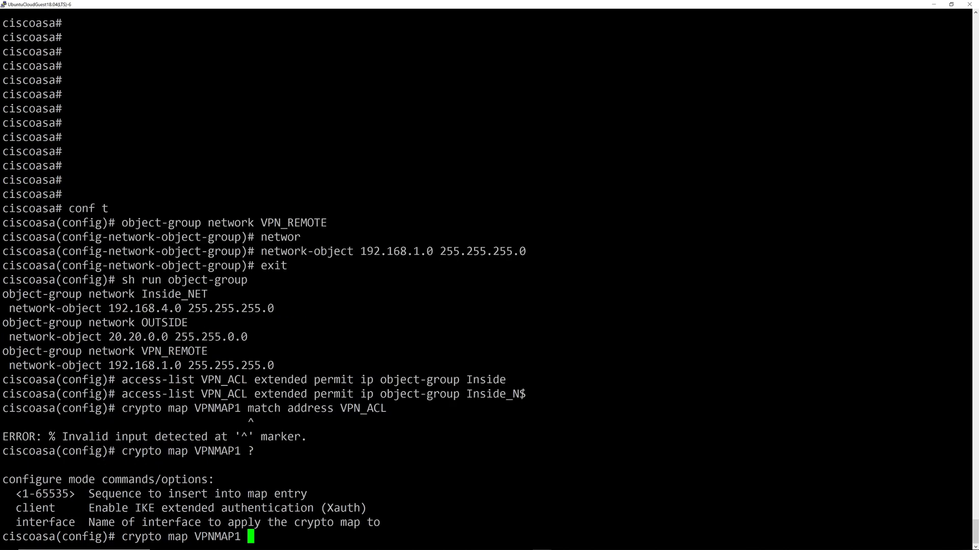
key(BackSpace)
key(BackSpace)
text(1 1 match ?)
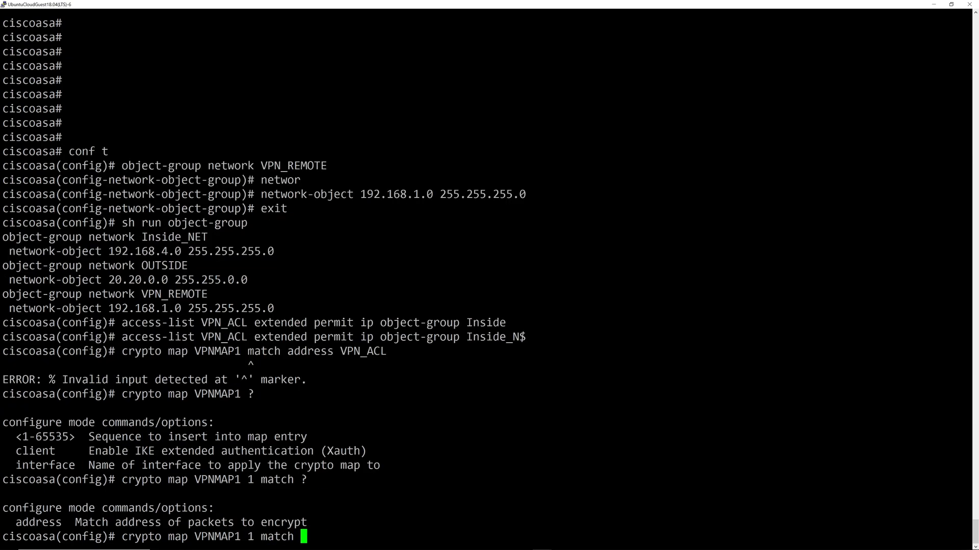
text(address )
text(VPN)
text(_ALC)
key(BackSpace)
key(BackSpace)
text(CL)
key(Return)
List the available 'crypto map VPNMAP1 1 set' options with ? help.
text(cryp)
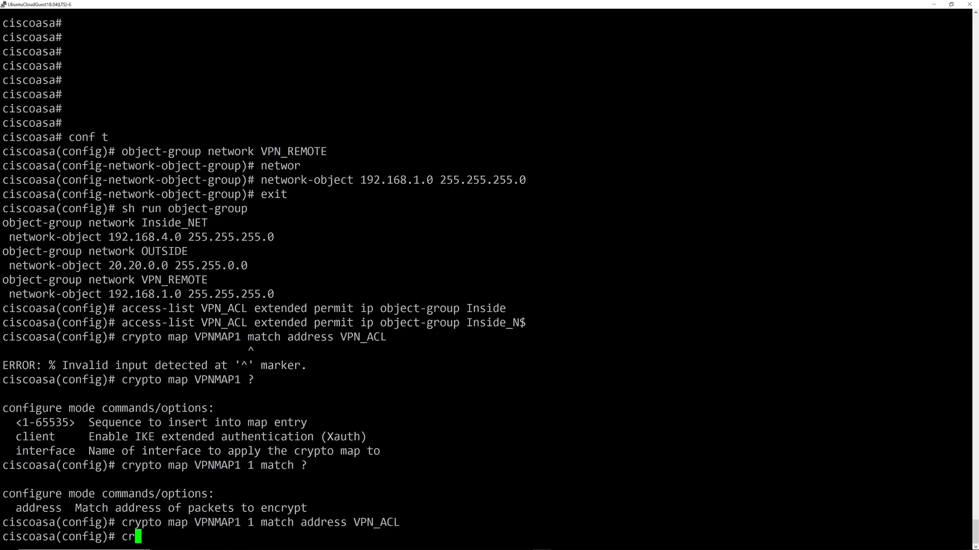
key(BackSpace)
text(t)
key(BackSpace)
text(pto mp)
key(BackSpace)
text(ap VPNMAP1 1)
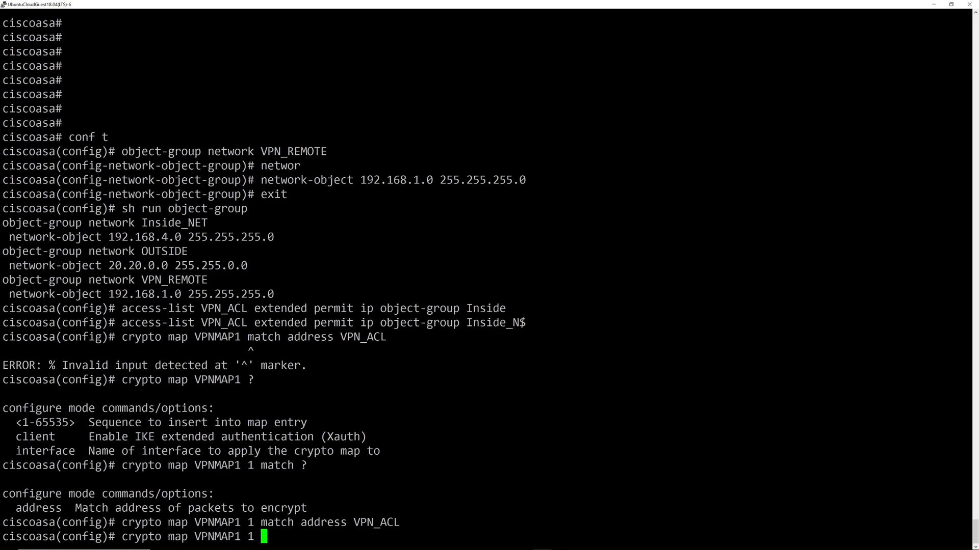
text( set ?)
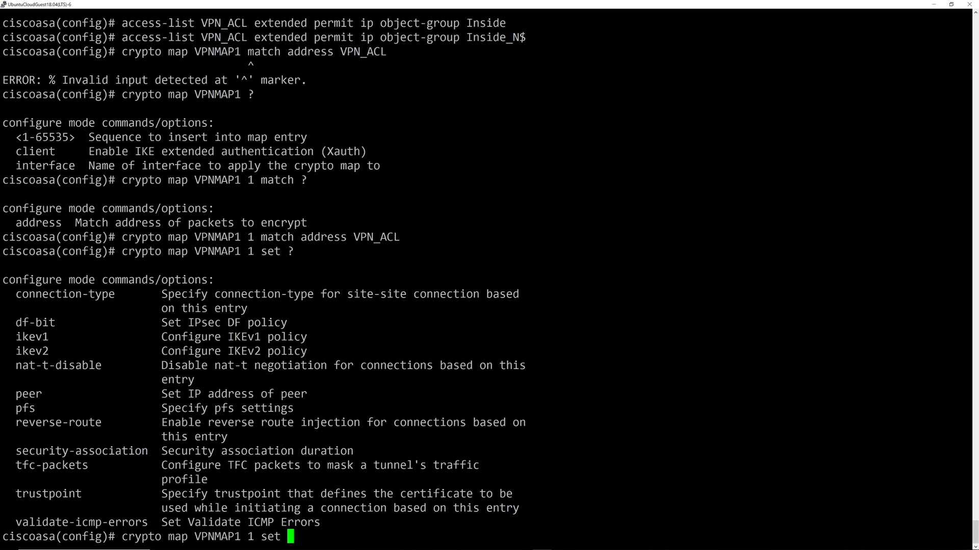
text(fs)
Enable PFS and set peer 20.20.1.2 on crypto map VPNMAP1 entry 1.
key(BackSpace)
key(BackSpace)
text(pfs)
key(Return)
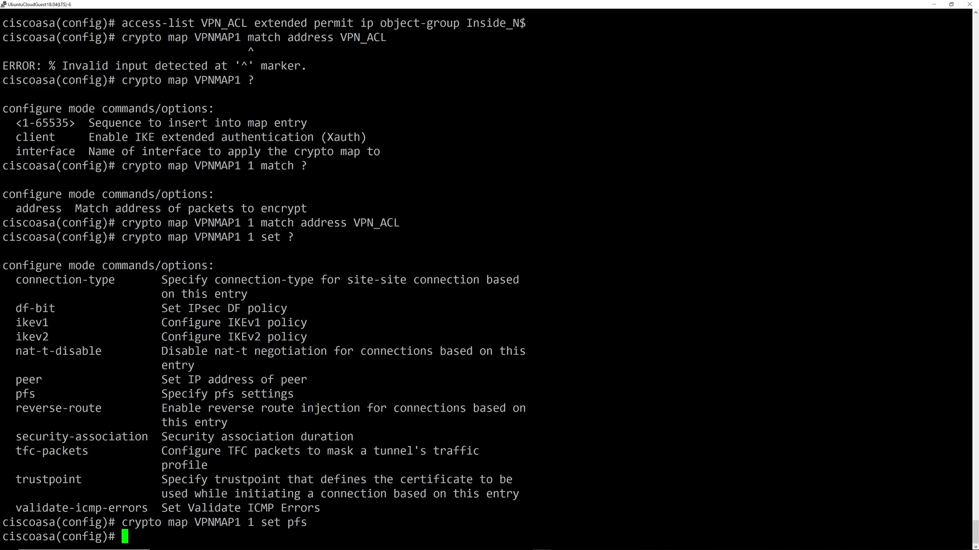
text(crypto map VPNM)
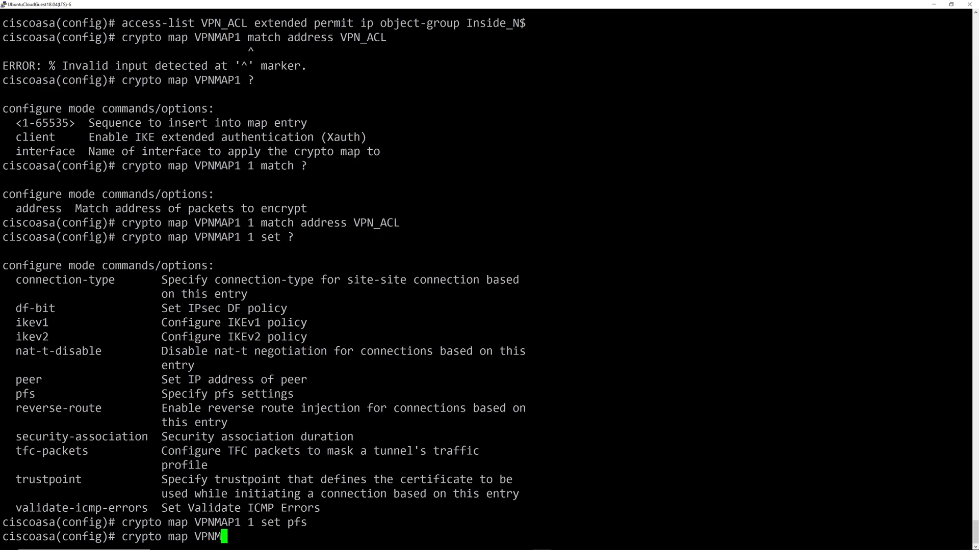
text(AP1 1 set peer )
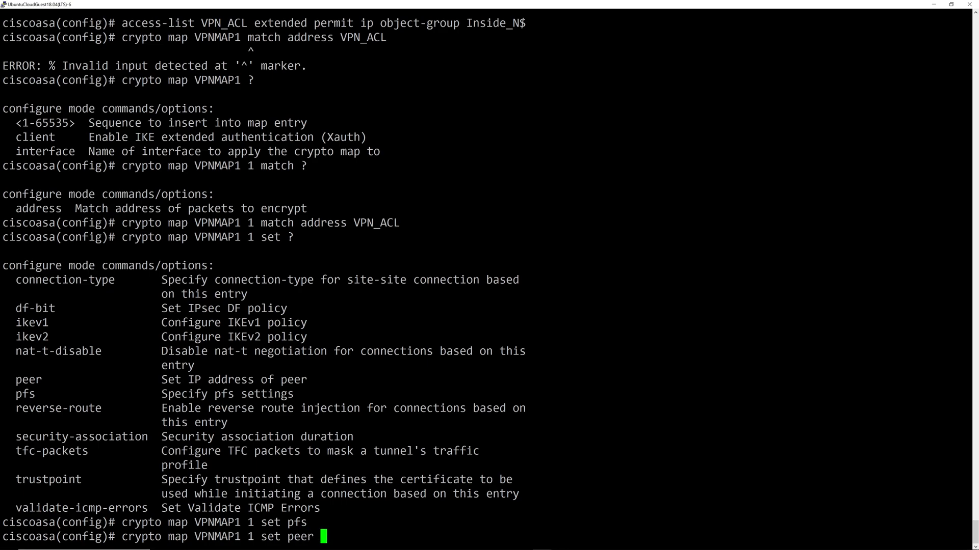
text(20.20.1.2)
key(Return)
Enter the command assigning IKEv1 transform-set 3DES-SHA to VPNMAP1 entry 1.
text(c)
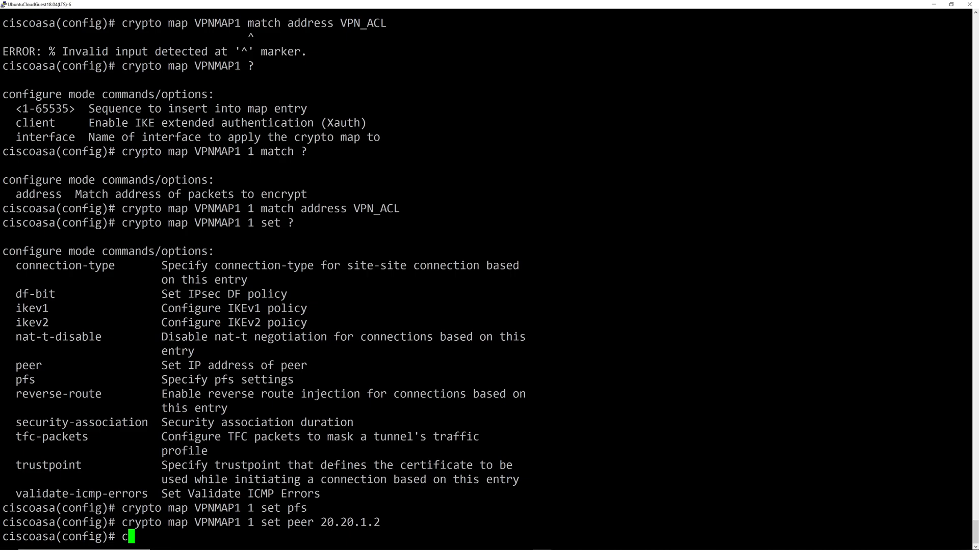
text(rypto map VPNMAP)
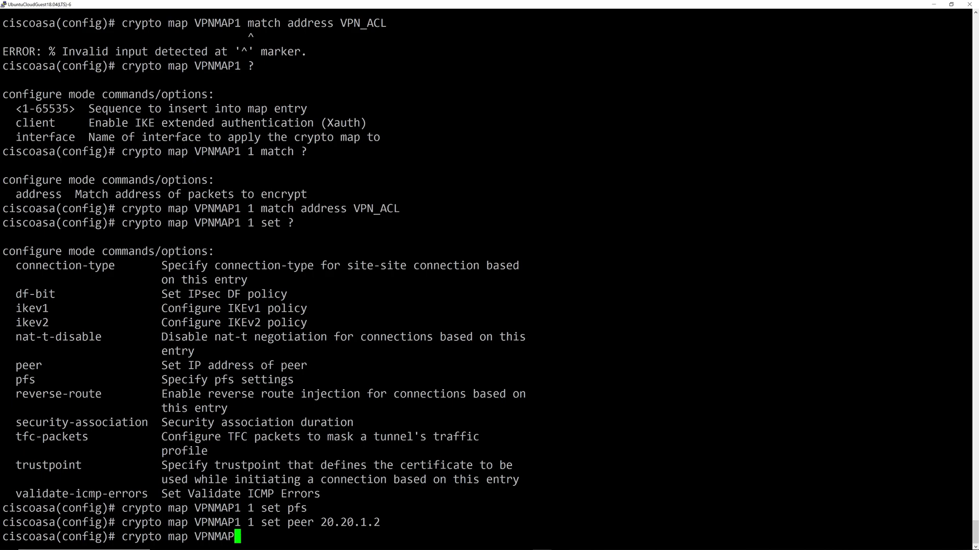
key(BackSpace)
text(1 1 set ikev1 )
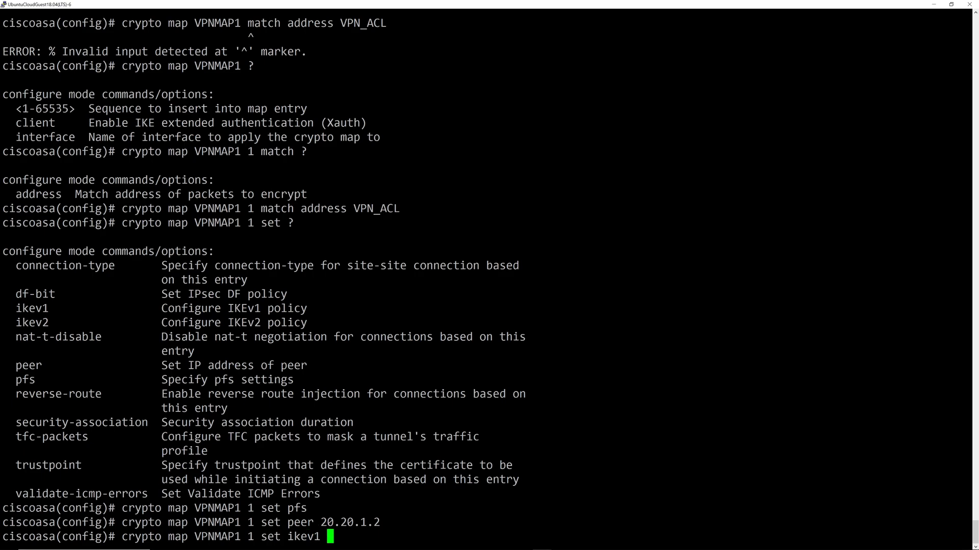
text(?)
text(tran)
key(Tab)
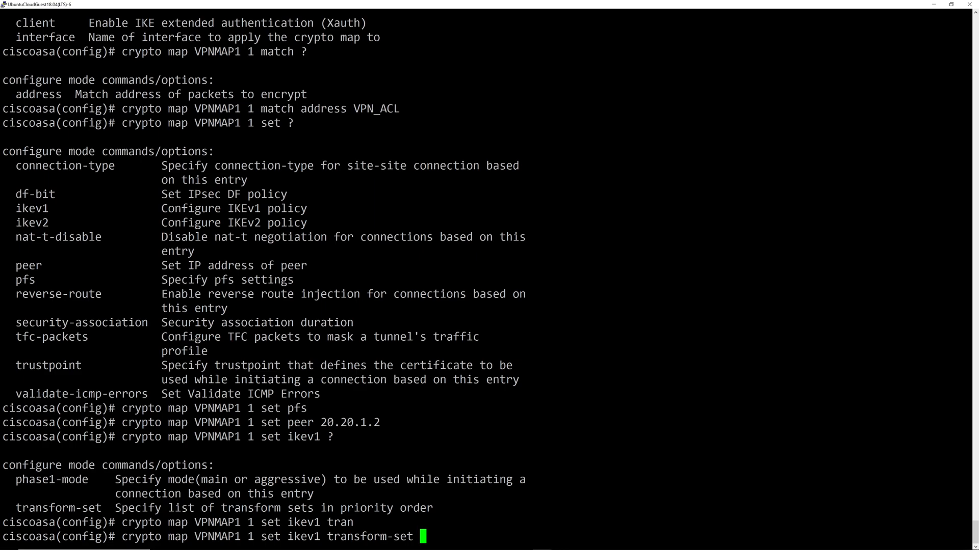
text(?)
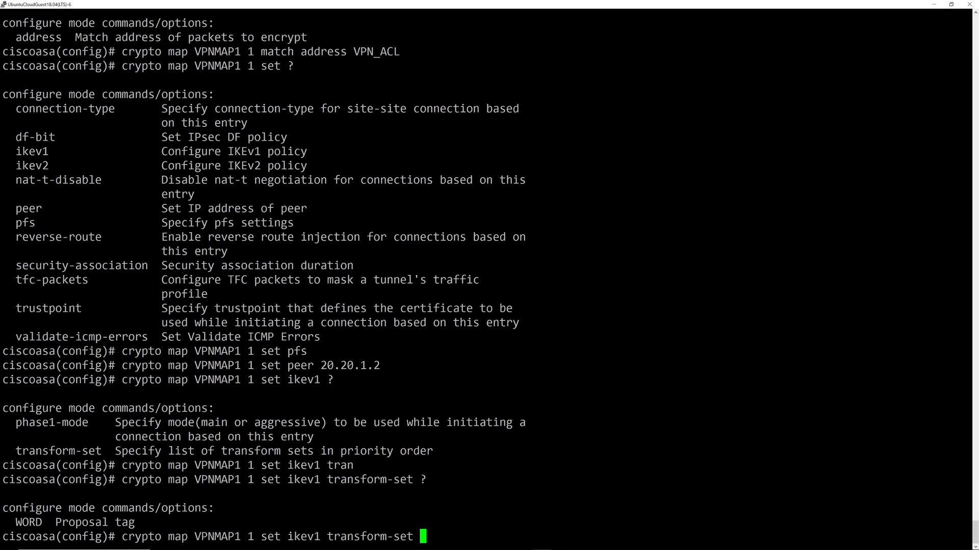
text(3DES-SHA)
Submit the 3DES-SHA transform-set assignment, then list valid transform-set names with ?
key(Return)
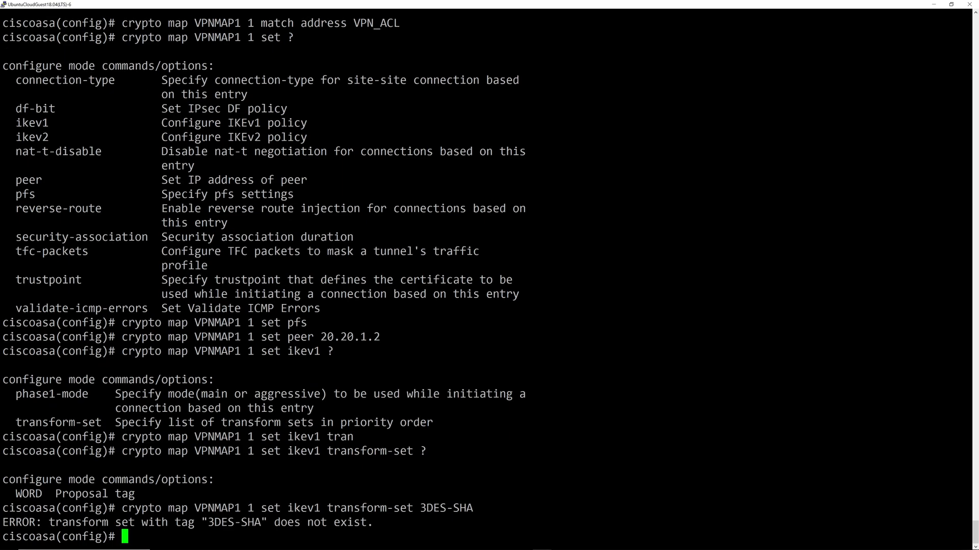
key(Up)
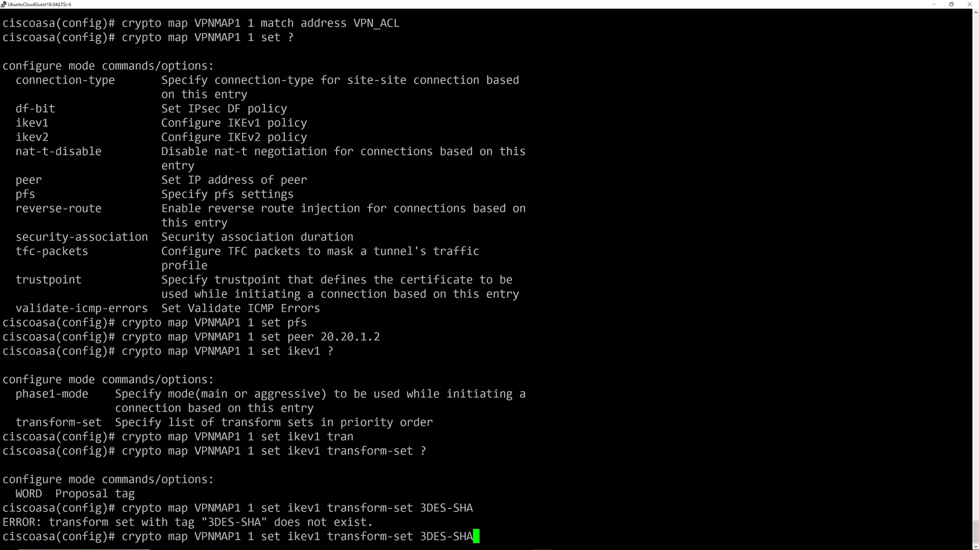
key(BackSpace)
key(BackSpace)
key(BackSpace)
key(BackSpace)
key(BackSpace)
key(BackSpace)
key(BackSpace)
key(BackSpace)
text(?)
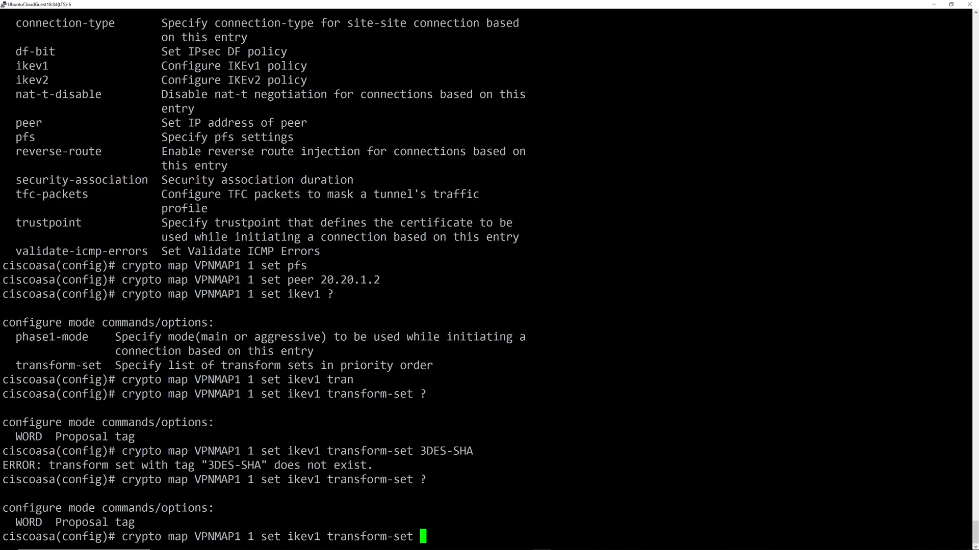
Retry using IKEv1 transform set ESP-3DES-SHA on VPNMAP1 entry 1.
key(BackSpace)
key(BackSpace)
key(BackSpace)
key(BackSpace)
key(BackSpace)
key(BackSpace)
key(BackSpace)
key(BackSpace)
key(Tab)
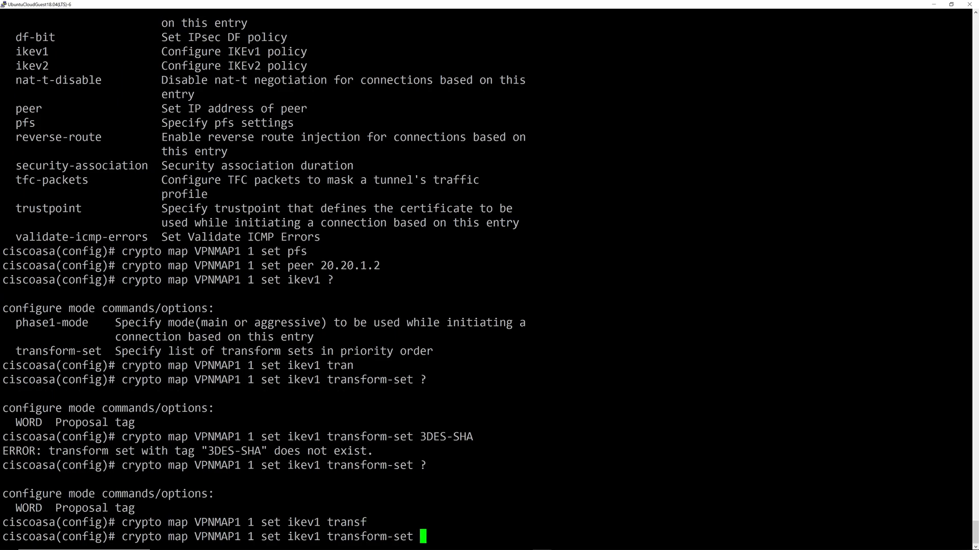
text(?)
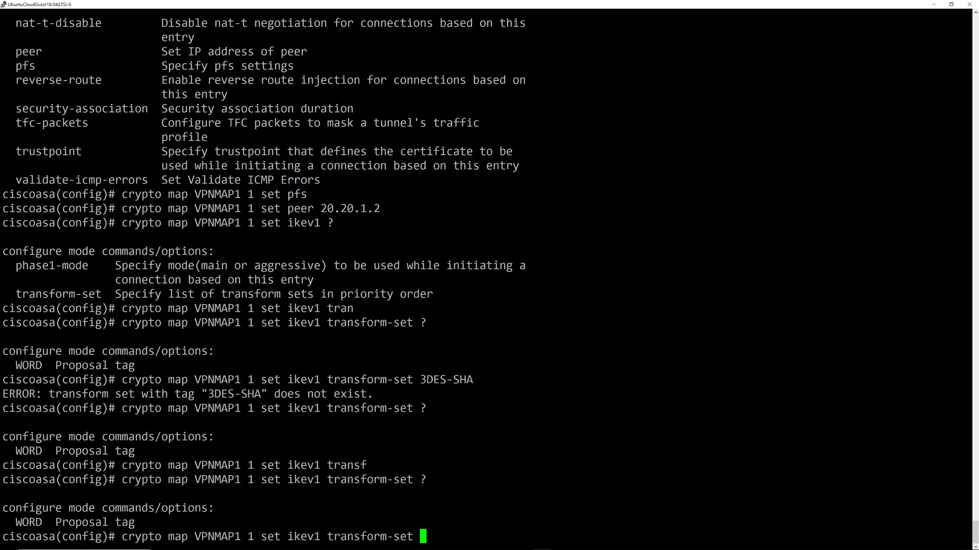
text(ESP-3DES-SHA)
key(Return)
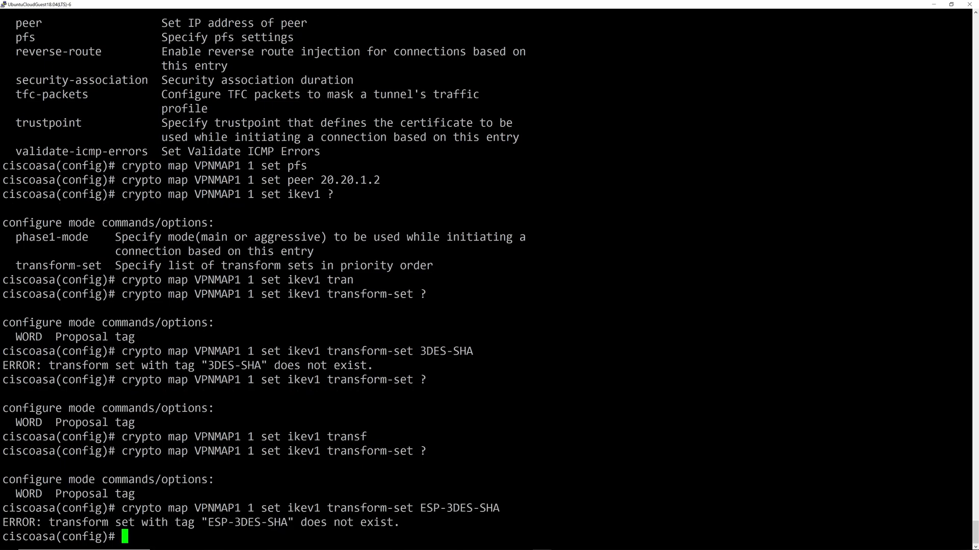
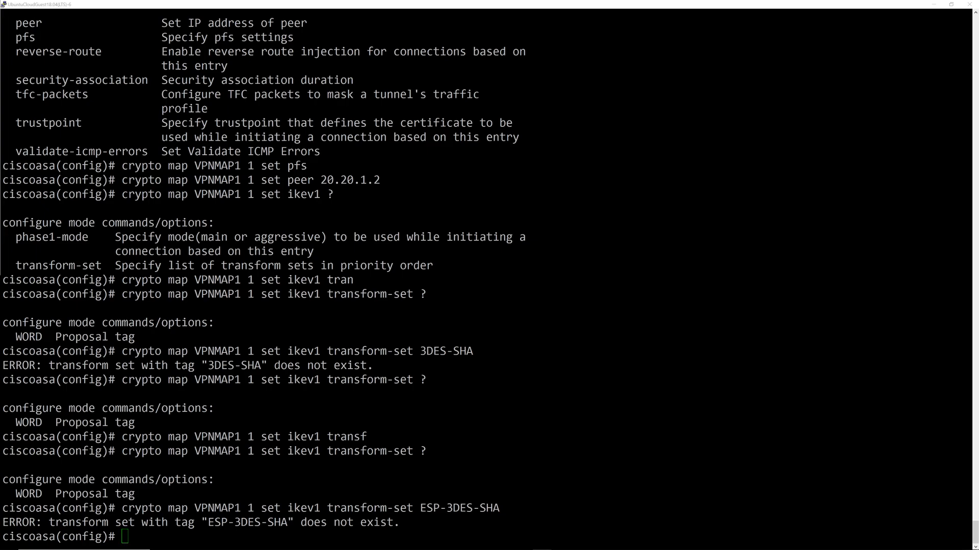
Type 'crypto ipsec' at the ciscoasa(config)# prompt, correcting several typos along the way.
text(y)
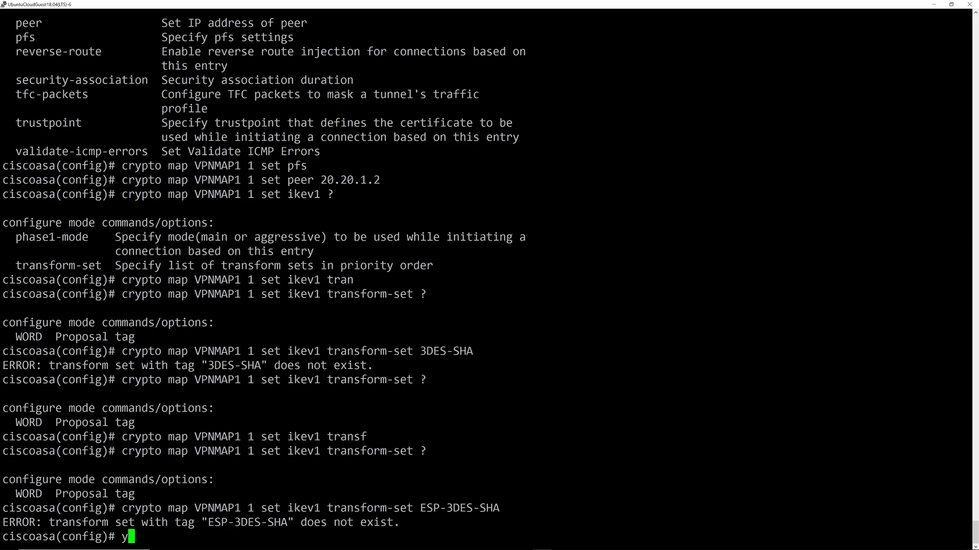
key(BackSpace)
text(crupt)
key(BackSpace)
key(BackSpace)
key(BackSpace)
text(yprot)
key(BackSpace)
key(BackSpace)
key(BackSpace)
text(to ipsec kie)
key(BackSpace)
key(BackSpace)
key(BackSpace)
Extend the command to 'crypto ipsec ikev1 transform-set 3DES-SHA'.
text(ik)
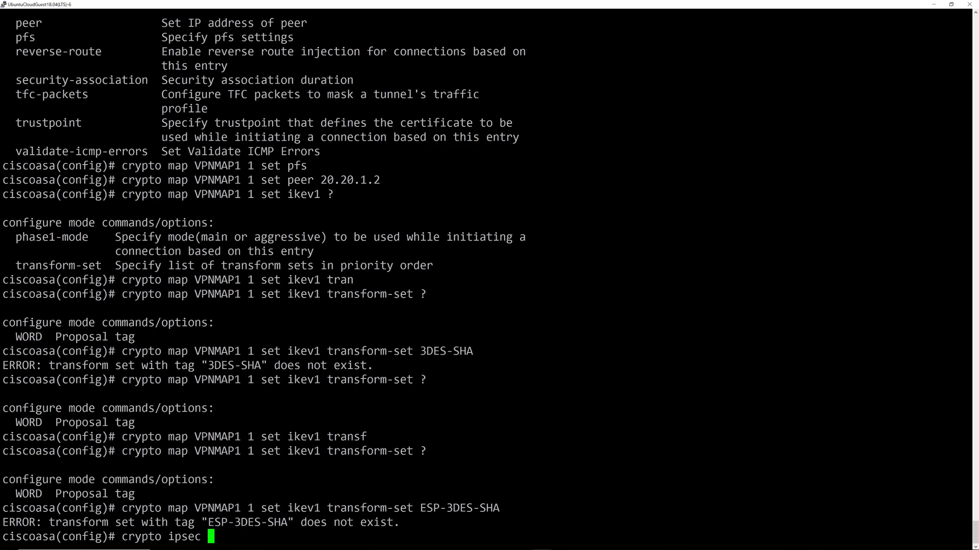
key(Tab)
text(1 tran)
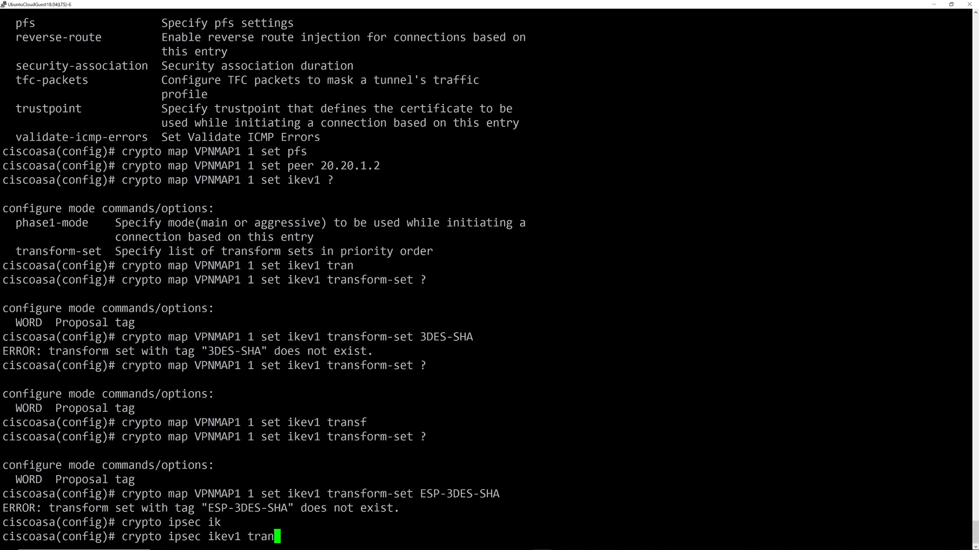
key(Tab)
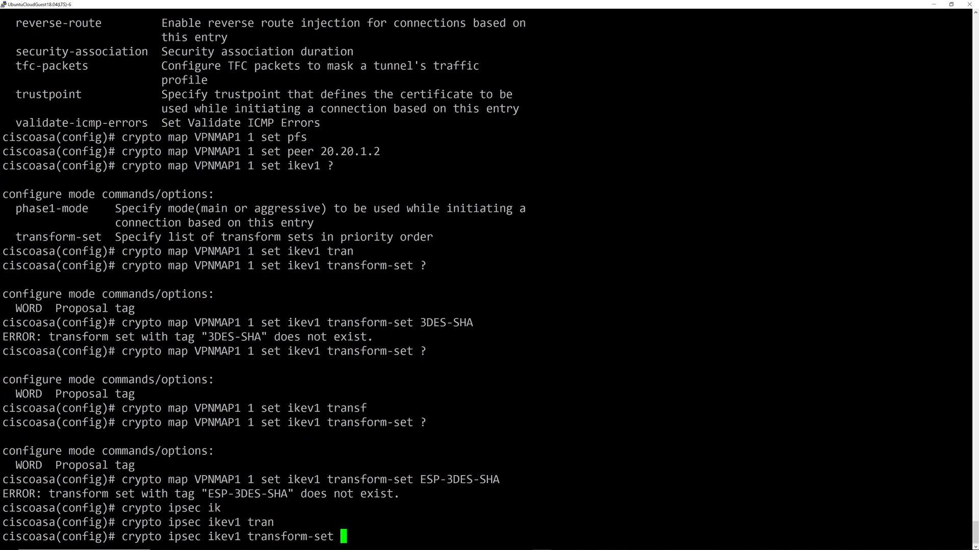
text(3DES-)
text(AH)
key(BackSpace)
key(BackSpace)
text(H)
key(BackSpace)
text(SHA ?es)
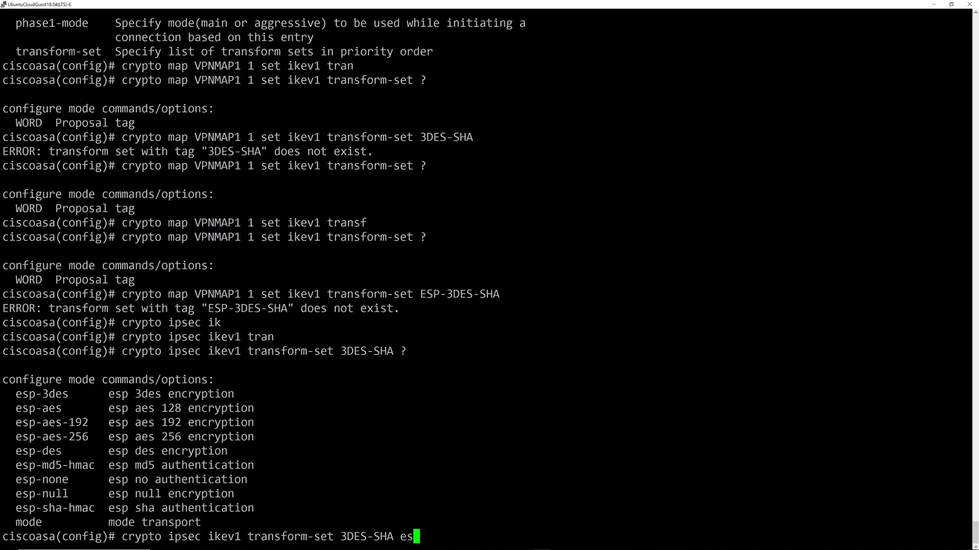
text(p-ed)
Give the 3DES-SHA transform set esp-3des and esp-sha-hmac, and submit it.
key(BackSpace)
key(BackSpace)
text(3)
key(Tab)
text(es)
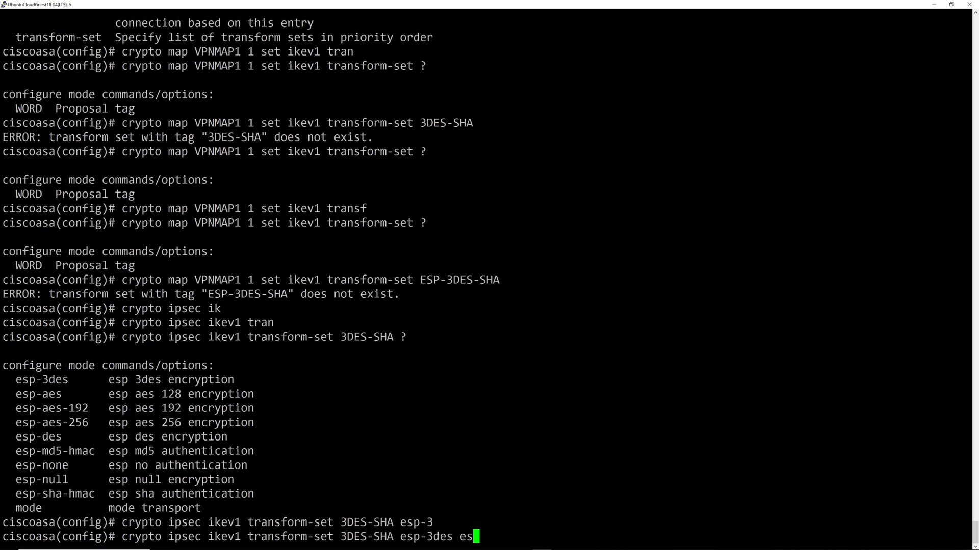
key(Tab)
text(?)
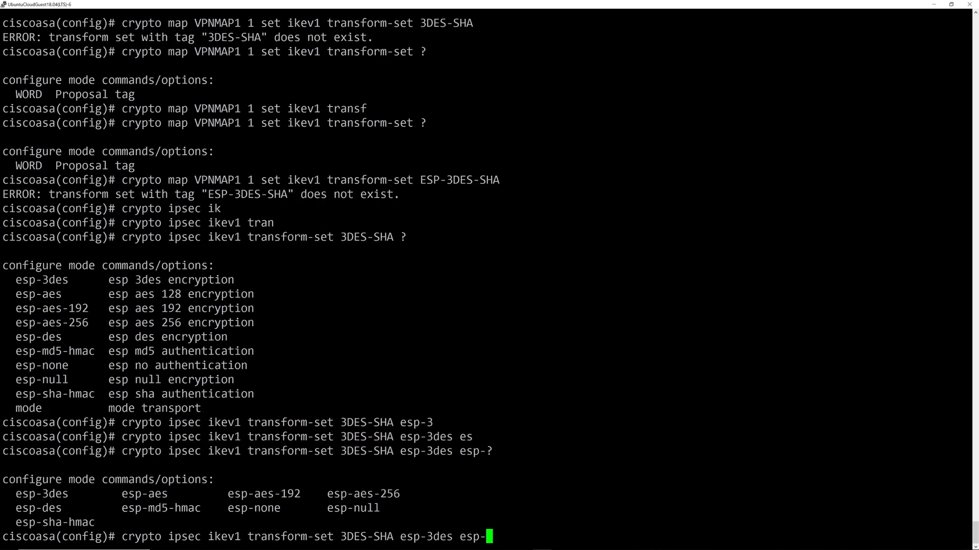
text(sh)
key(Tab)
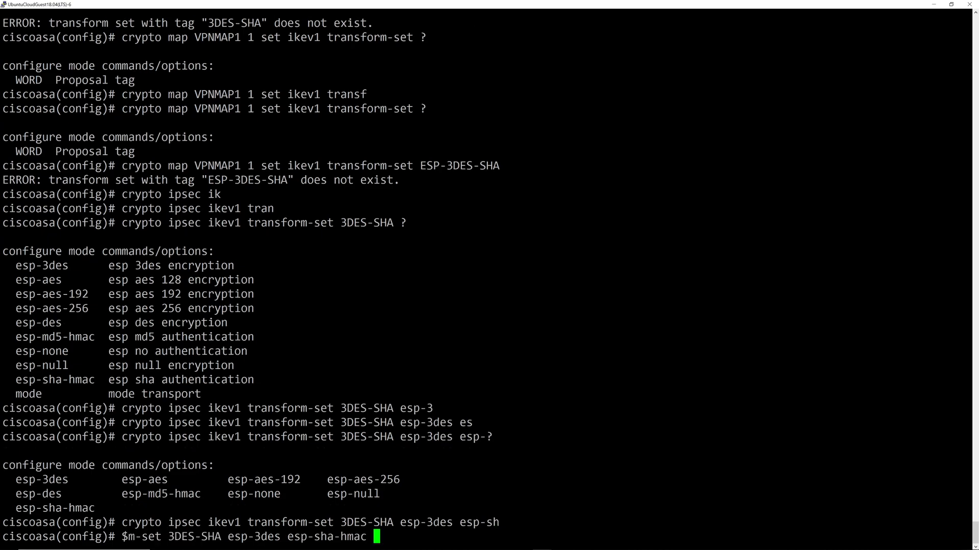
key(Return)
text(crypto )
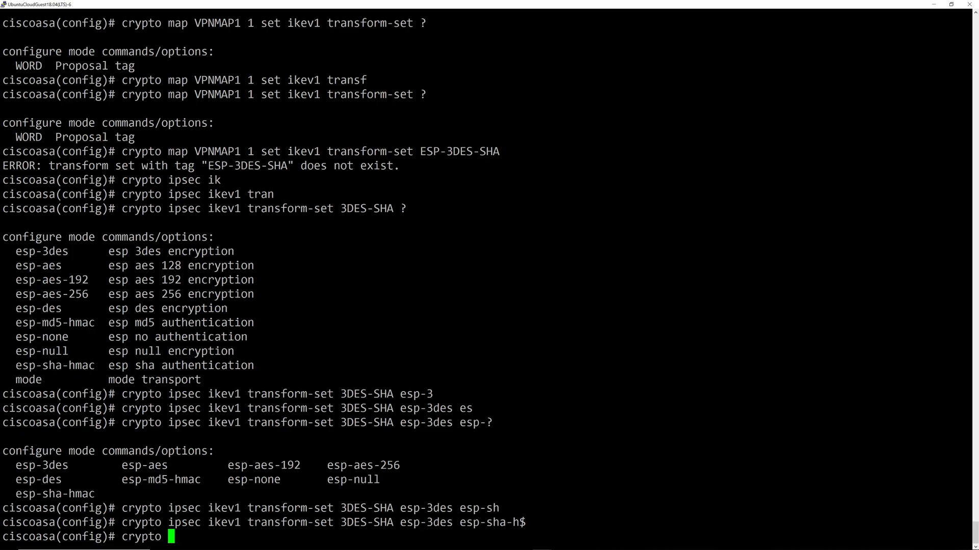
text(ipse)
Enter 'crypto ipsec security-association pmtu-aging infinite' on the ASA.
key(Tab)
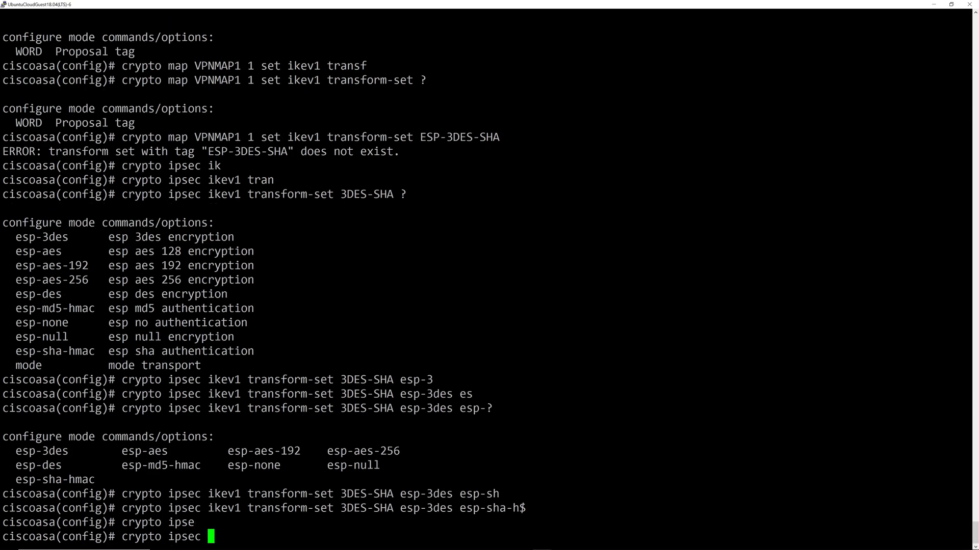
text(securi)
key(Tab)
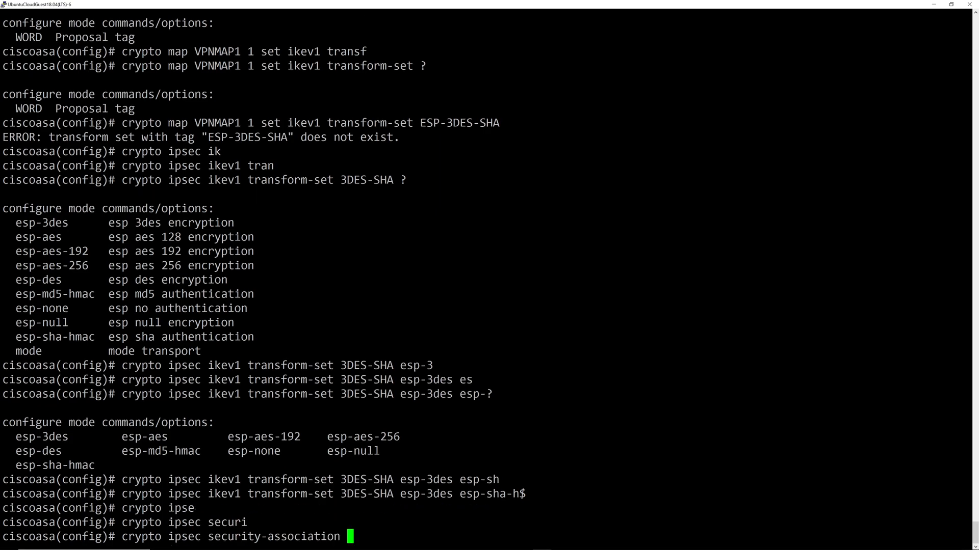
text(pm)
key(Tab)
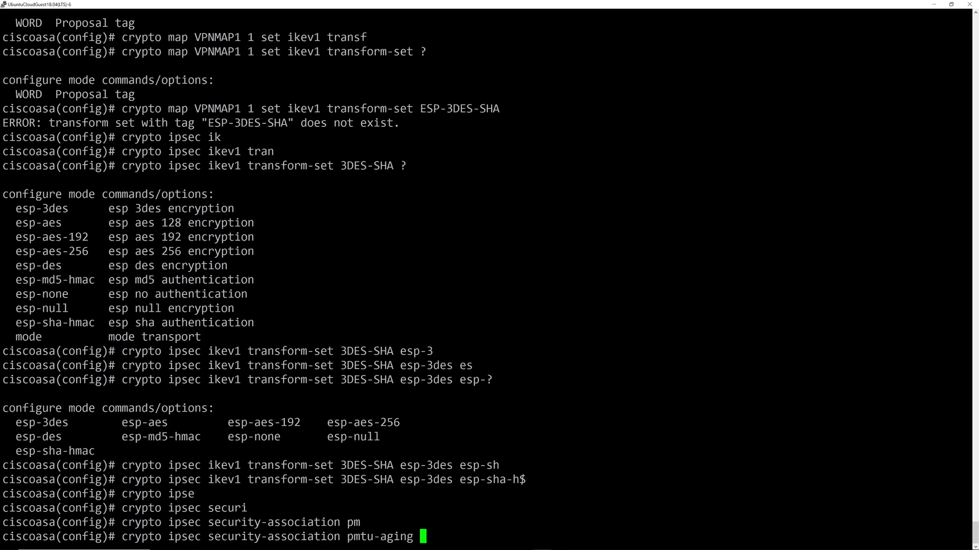
text(infi)
key(Tab)
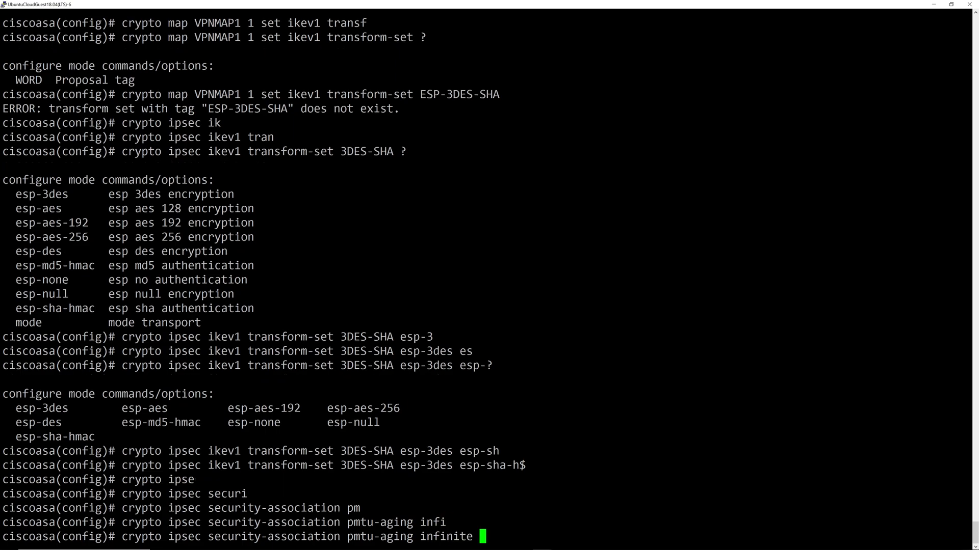
key(Return)
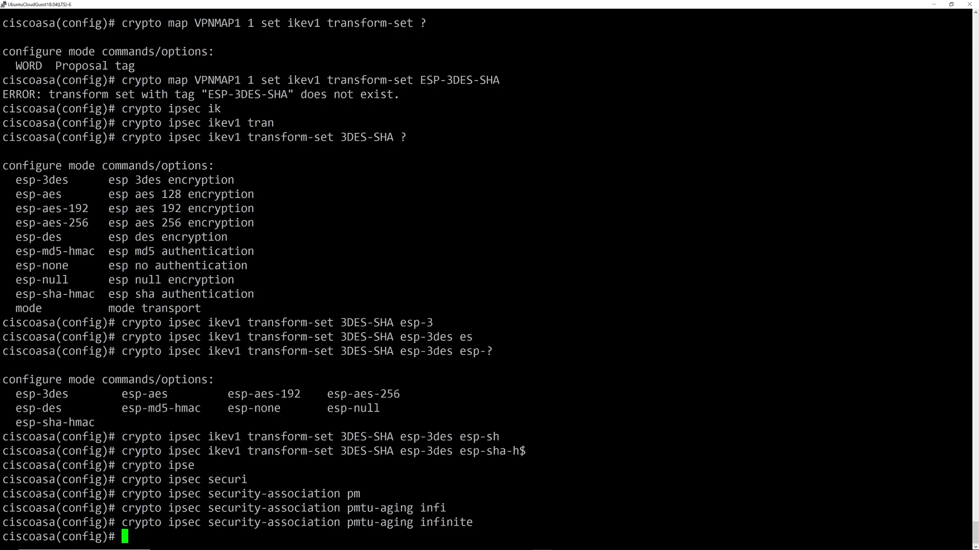
text(crypto map)
Assign ikev1 transform set 3DES-SHA to crypto map VPNMAP1 entry 1.
text(VPNMAP)
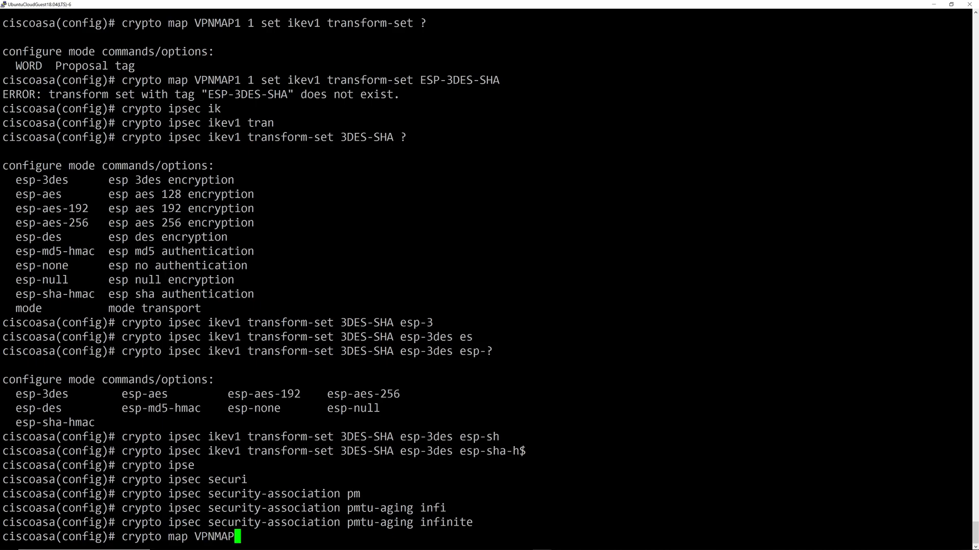
text(1 1 set ikev1 tran)
key(Tab)
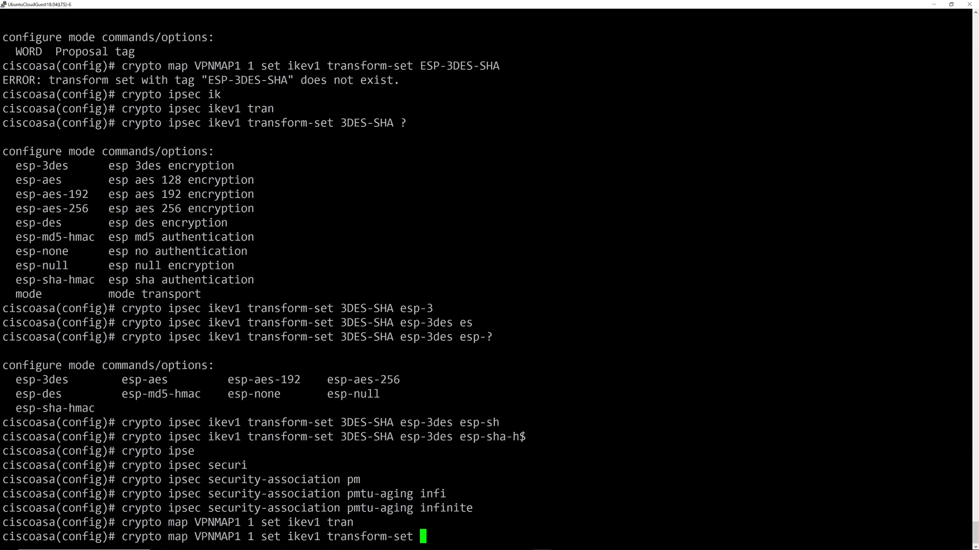
text(?)
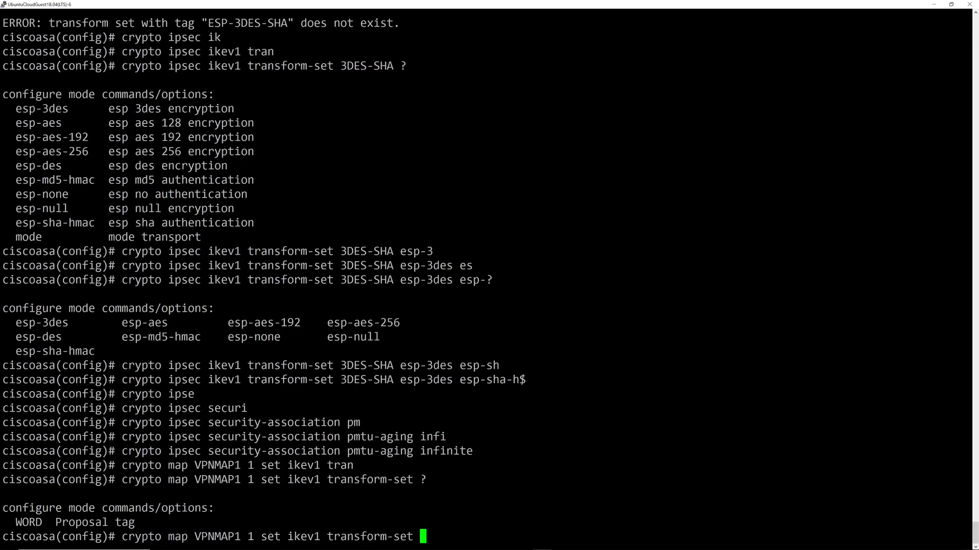
text(3DES-SHA)
key(Return)
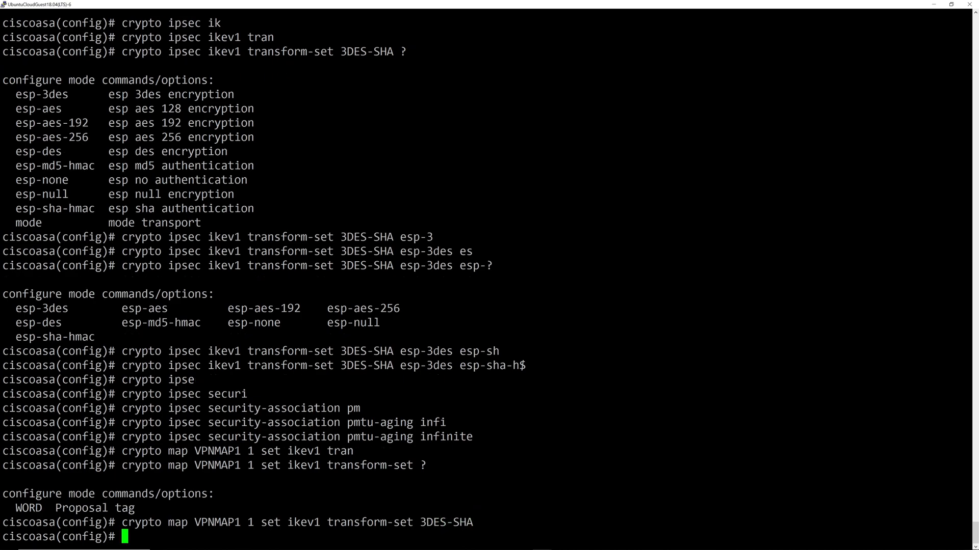
Apply crypto map VPNMAP1 to the outside interface.
text(crypto m)
text(ap )
text(CP)
key(BackSpace)
key(BackSpace)
text(VPN)
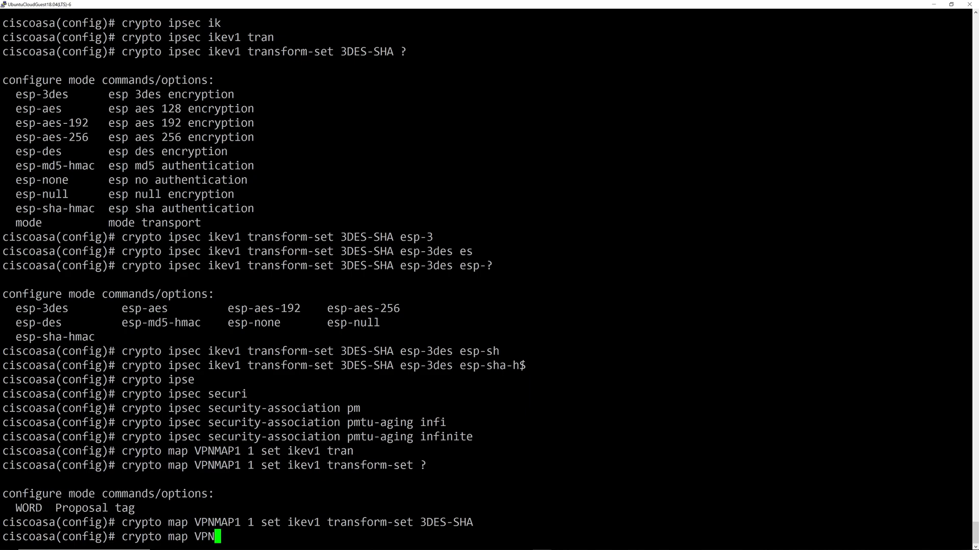
text(MAP1 interface)
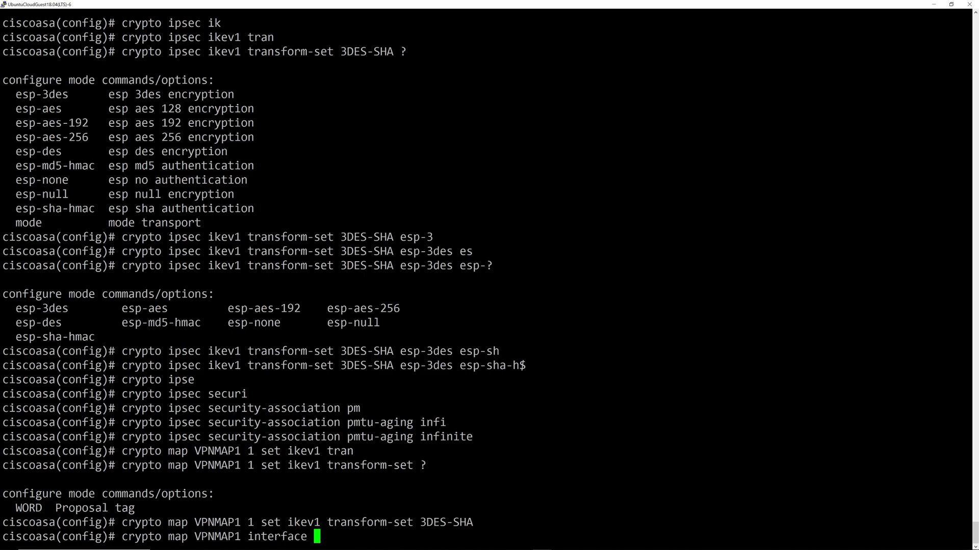
text(outside)
key(Return)
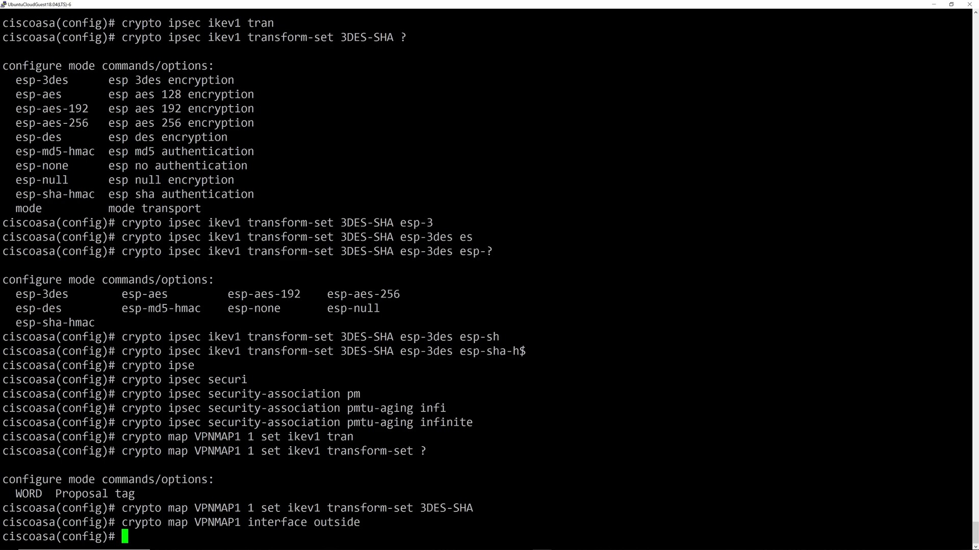
key(alt+Tab)
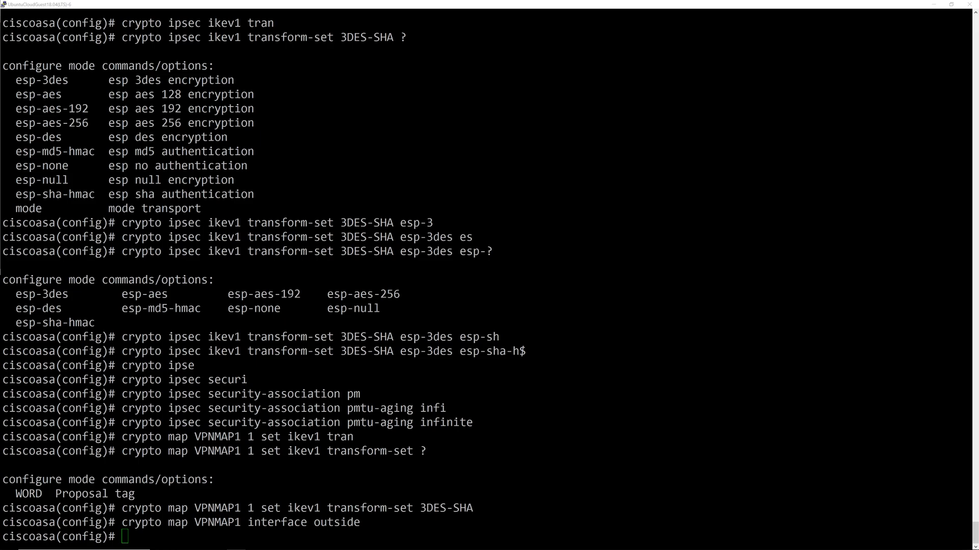
key(alt+Tab)
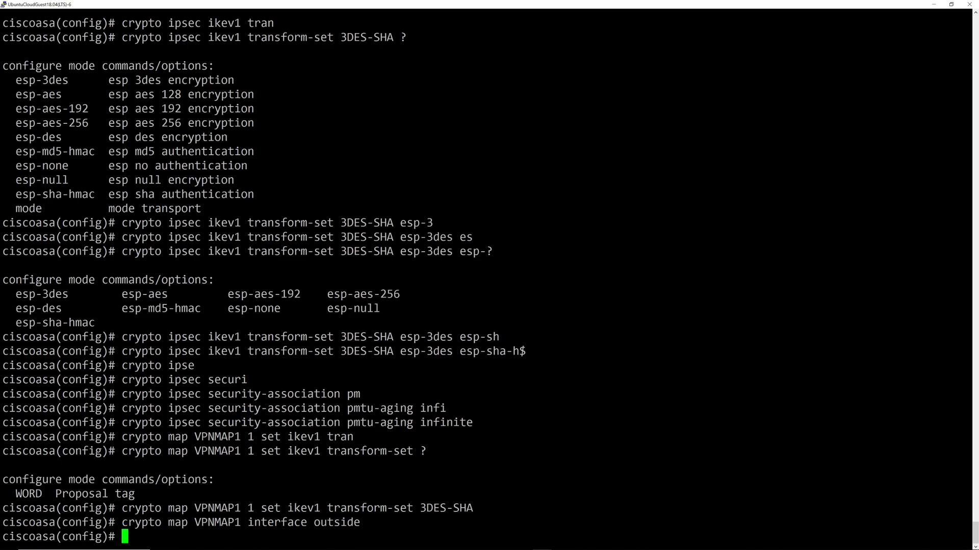
text(crypt)
key(BackSpace)
key(BackSpace)
Create crypto ikev1 policy 1 with pre-share authentication.
text(pto ikev1)
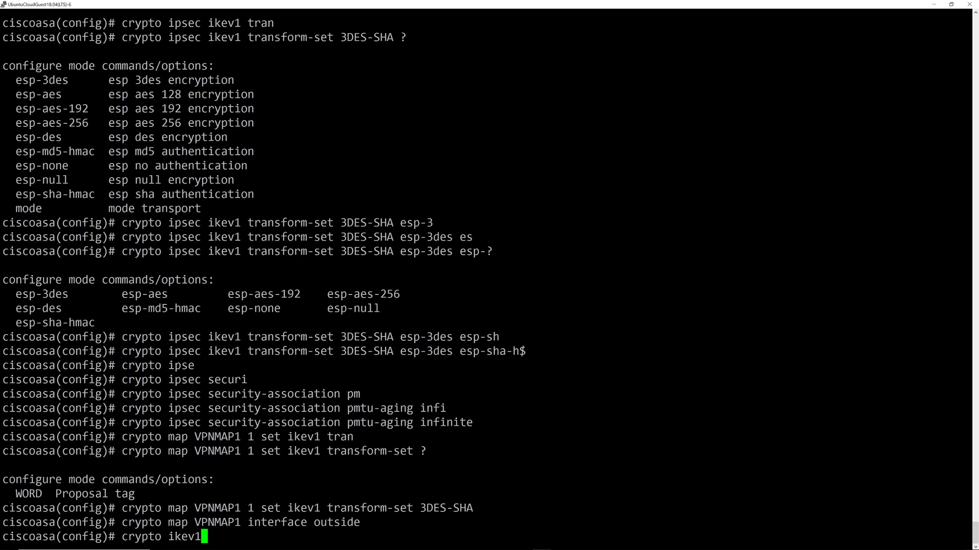
text( p)
key(Tab)
text(1)
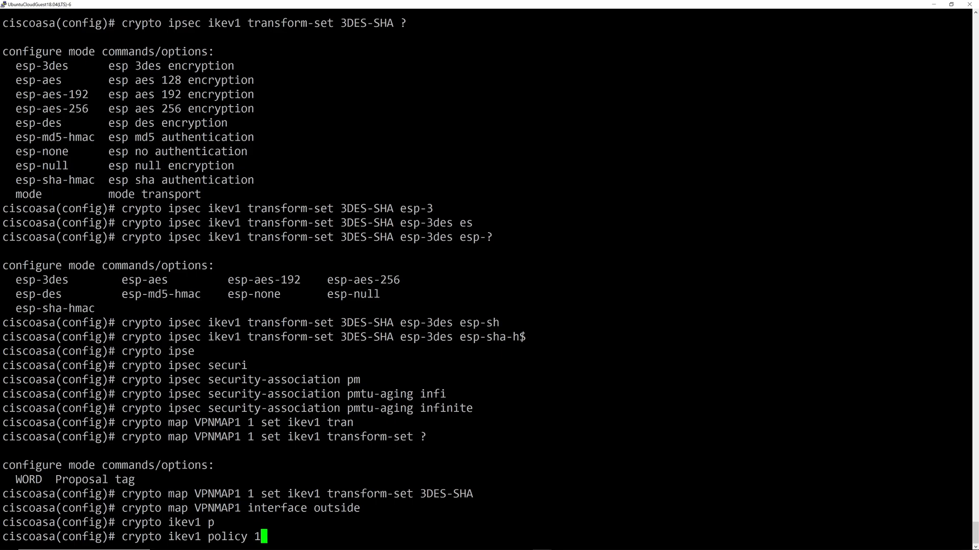
key(Return)
text(authen)
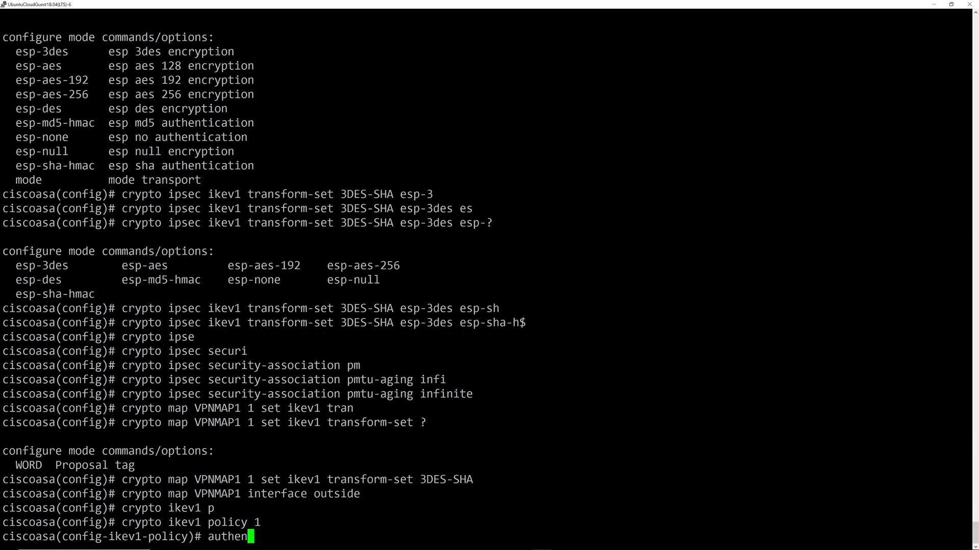
key(Tab)
key(question)
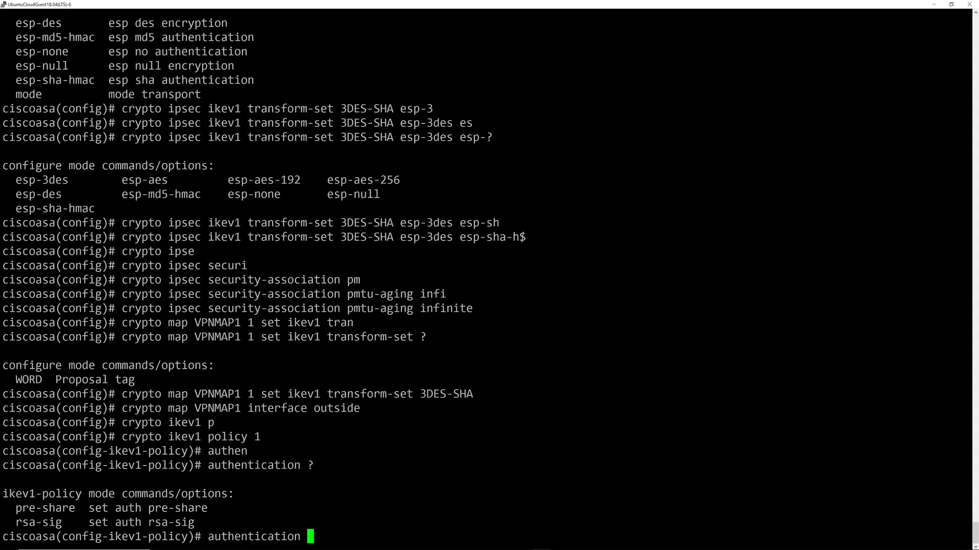
text(pre)
key(Tab)
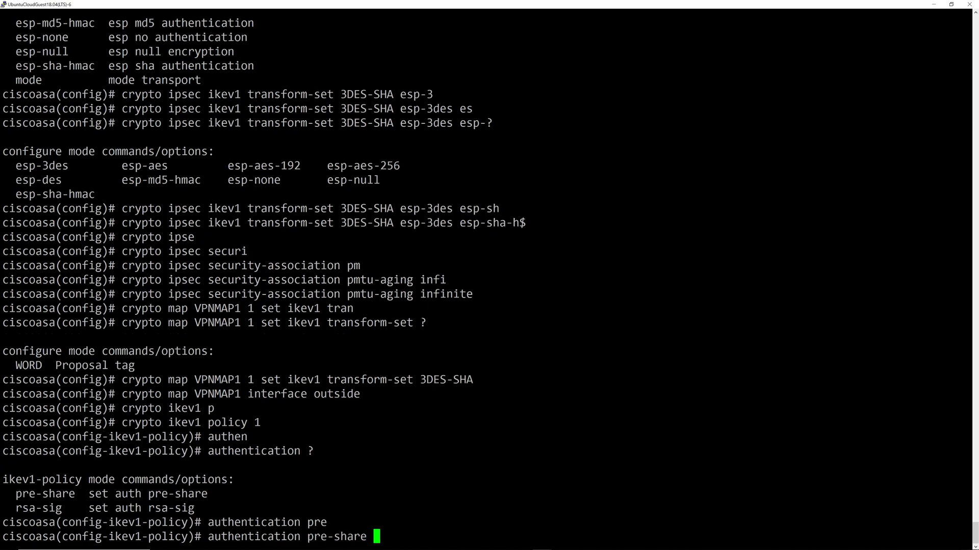
key(question)
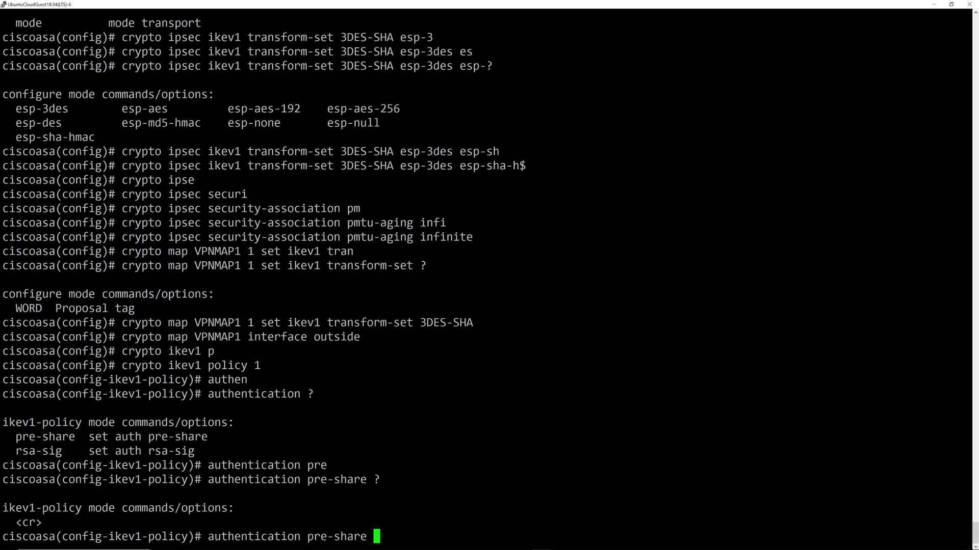
key(Return)
Set the policy's encryption to 3des and hash to SHA.
text(authe)
key(BackSpace)
key(BackSpace)
key(BackSpace)
key(BackSpace)
key(BackSpace)
text(enc)
key(Tab)
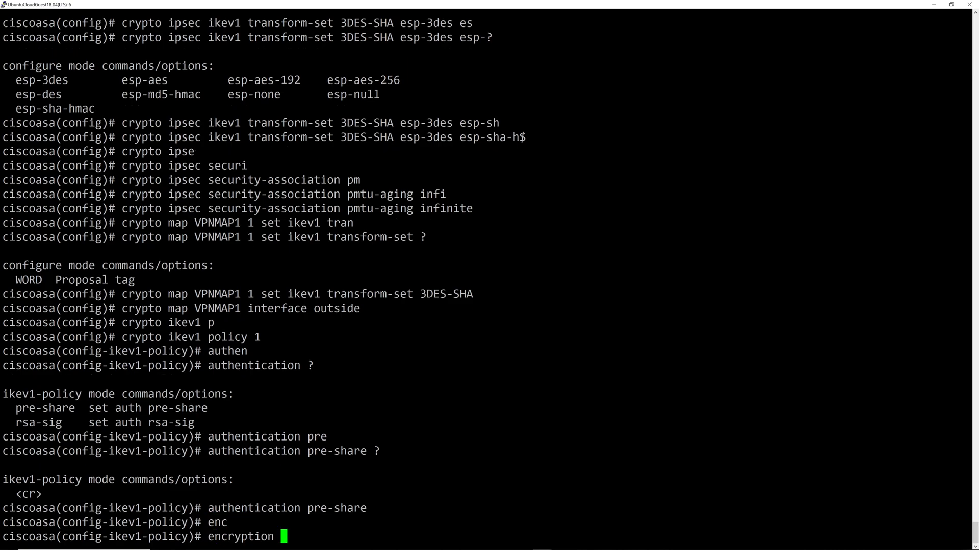
text(?)
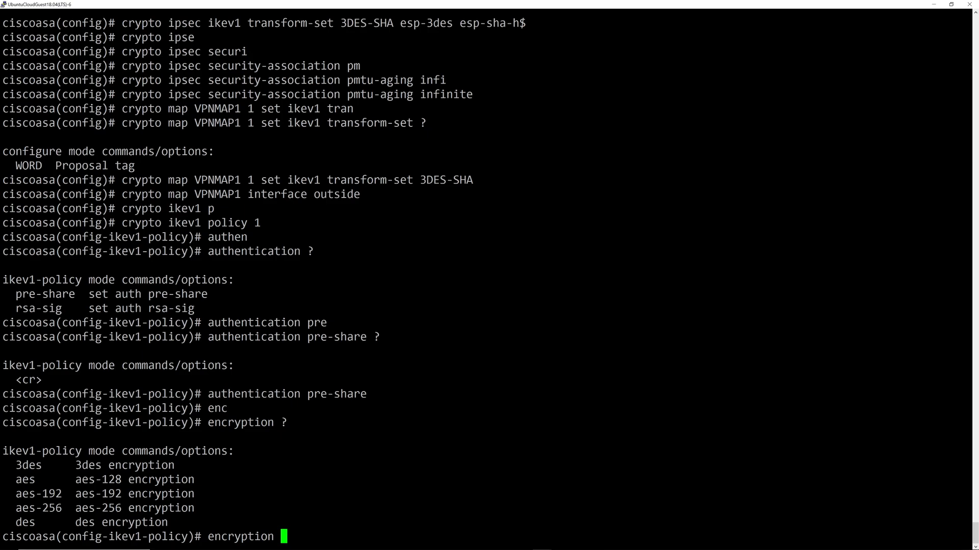
text(3des)
key(Return)
text(has)
key(Tab)
text(SHA)
key(Return)
Set the policy to Diffie-Hellman group 2 with lifetime 86400.
text(group)
key(Tab)
text(2)
key(Return)
text(life)
key(Tab)
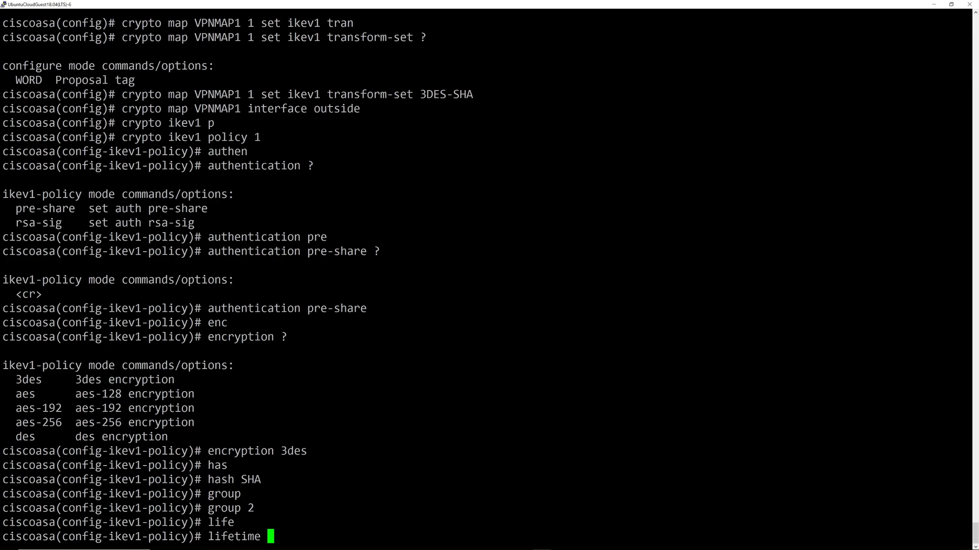
text(86400)
key(Return)
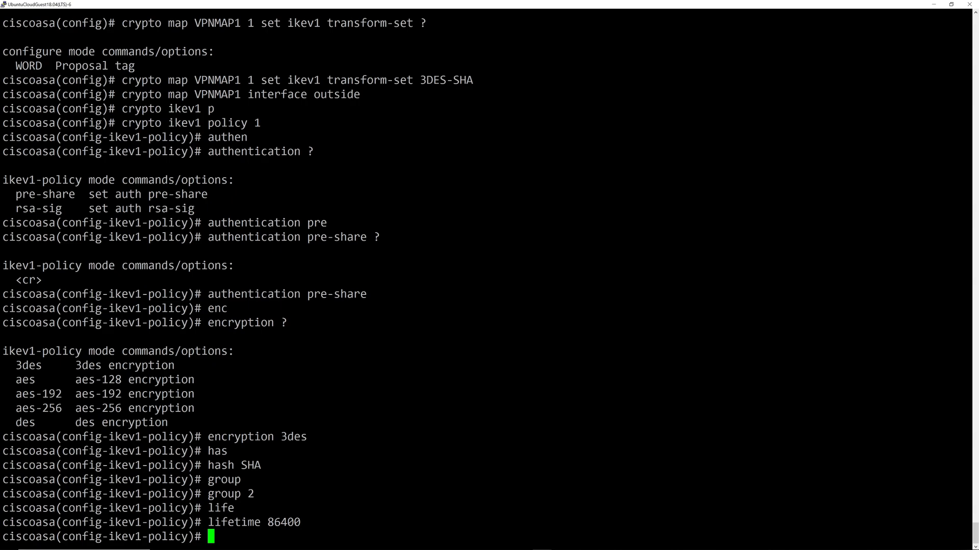
Start typing the crypto isakmp command, correcting typos.
text(crypto isa)
key(Tab)
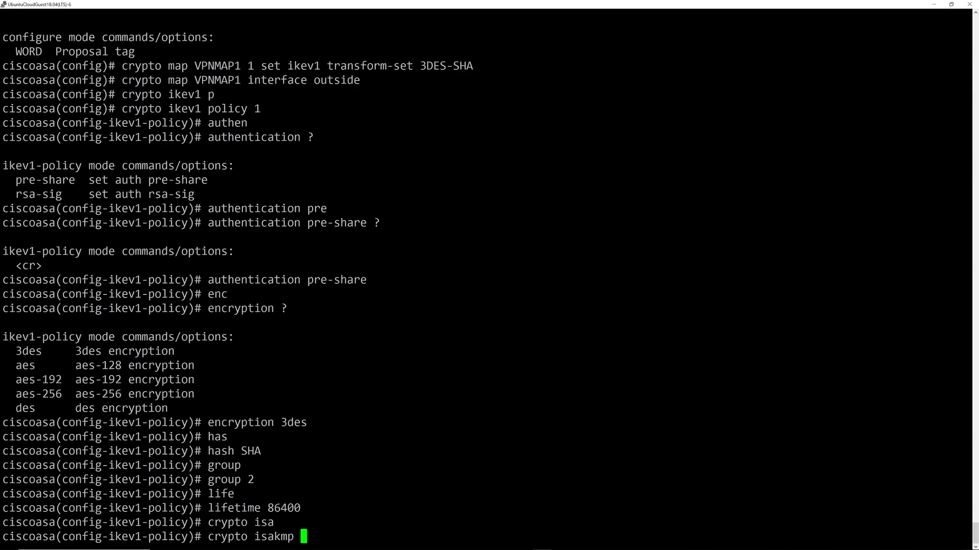
Set the ISAKMP identity to address.
text(?)
text(iden)
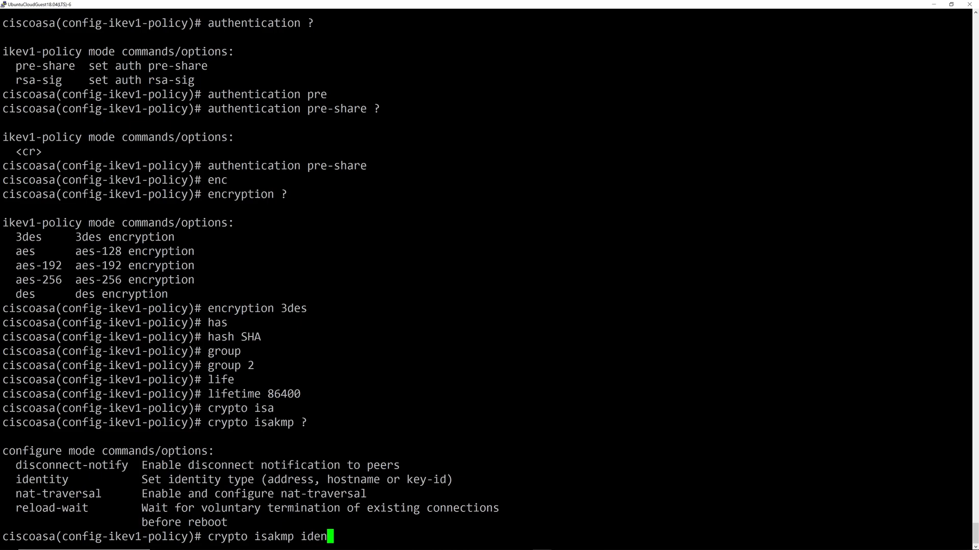
key(Tab)
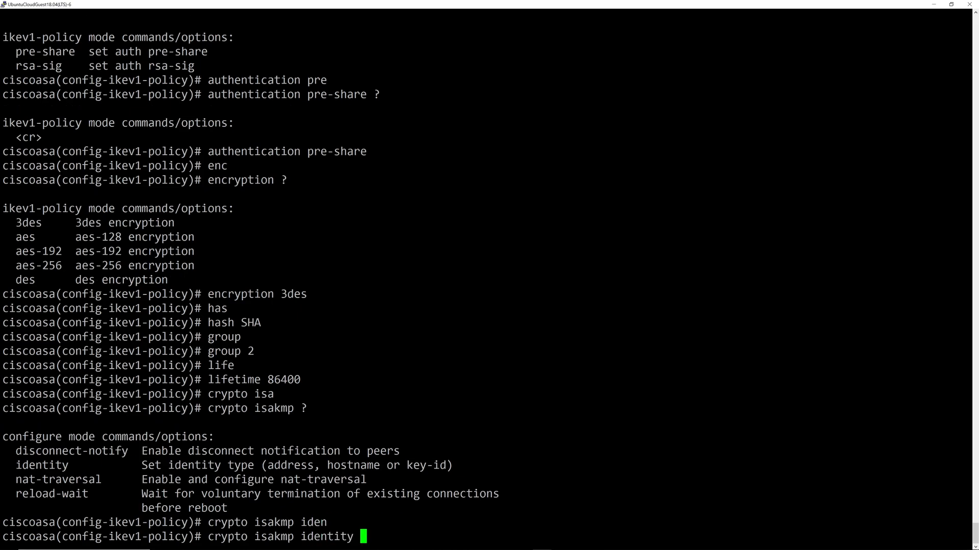
text(?)
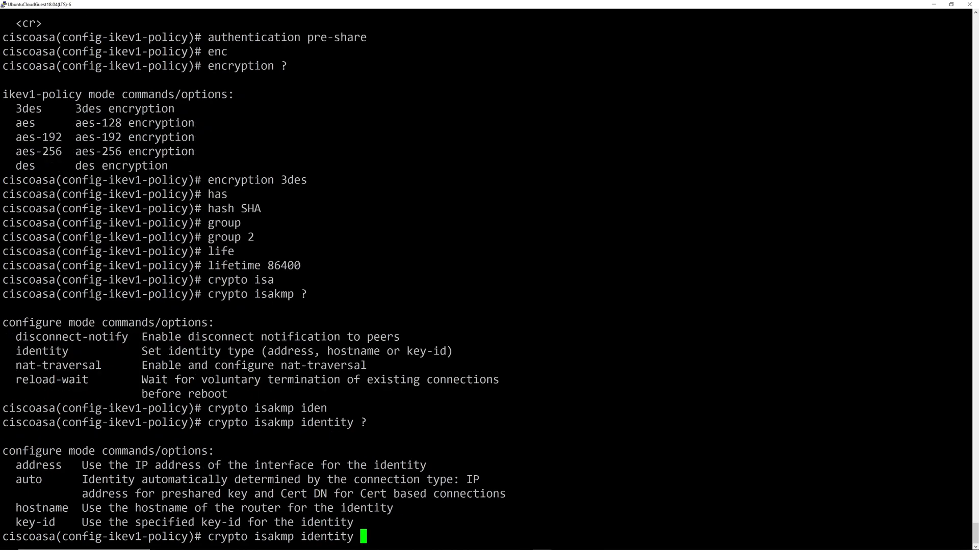
text(add)
key(Tab)
key(Return)
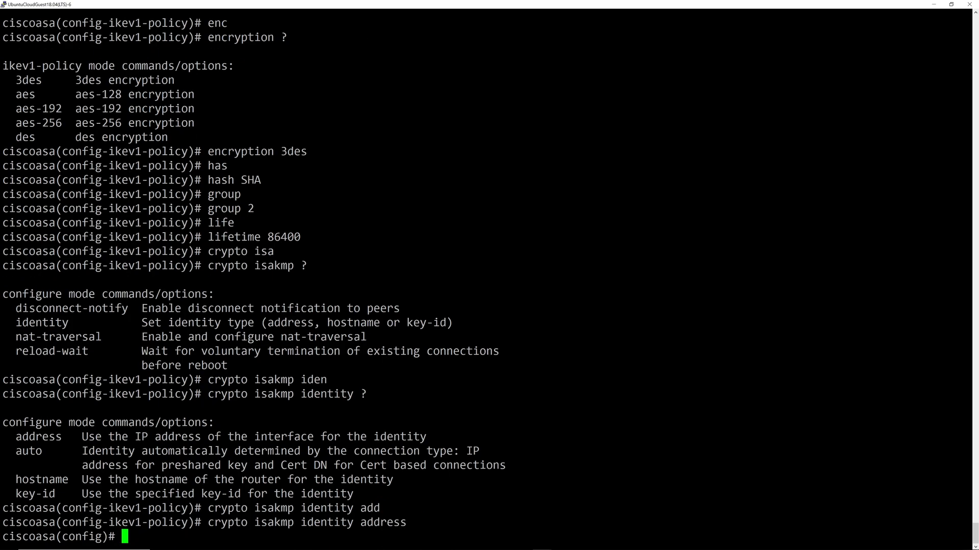
Enable IKEv1 on the outside interface.
text(cryp)
key(Tab)
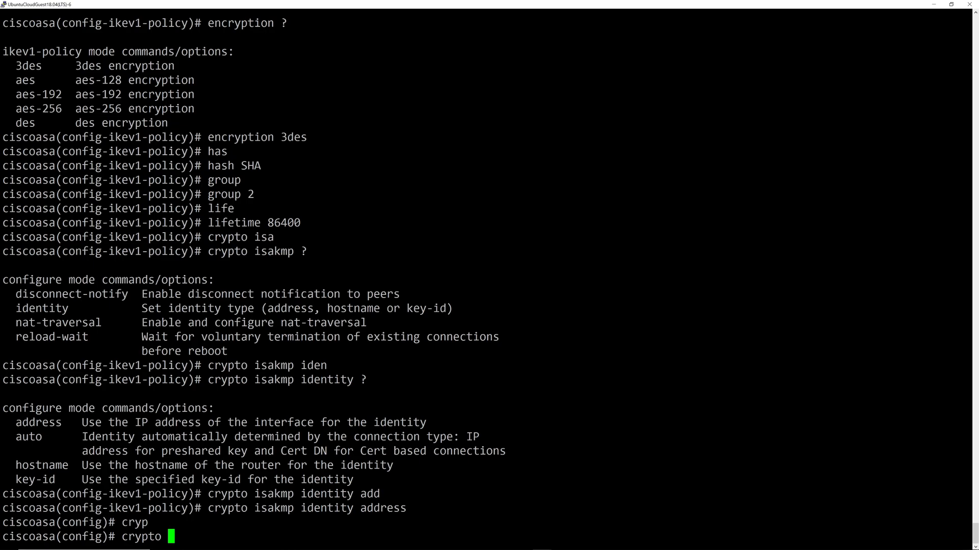
text(ike)
key(Tab)
text(v1 enable outside)
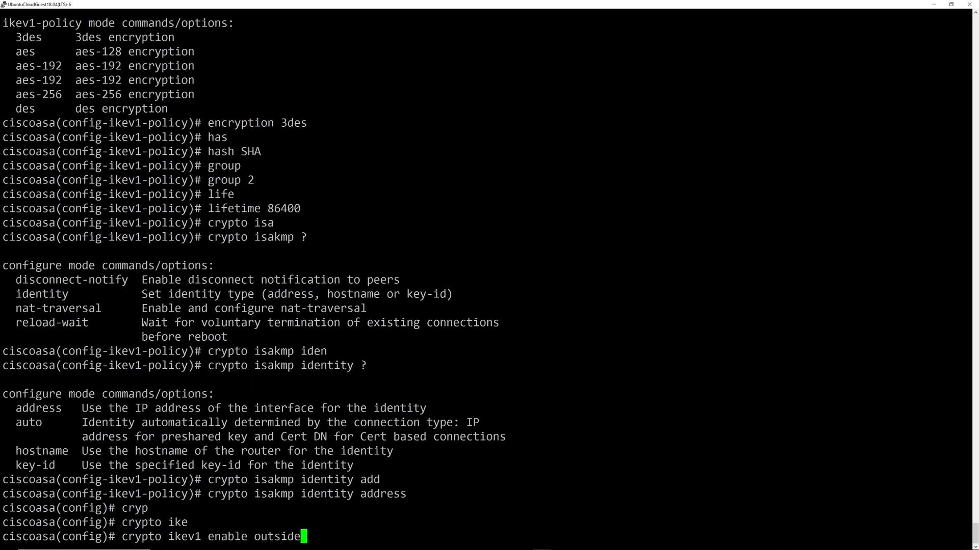
key(Return)
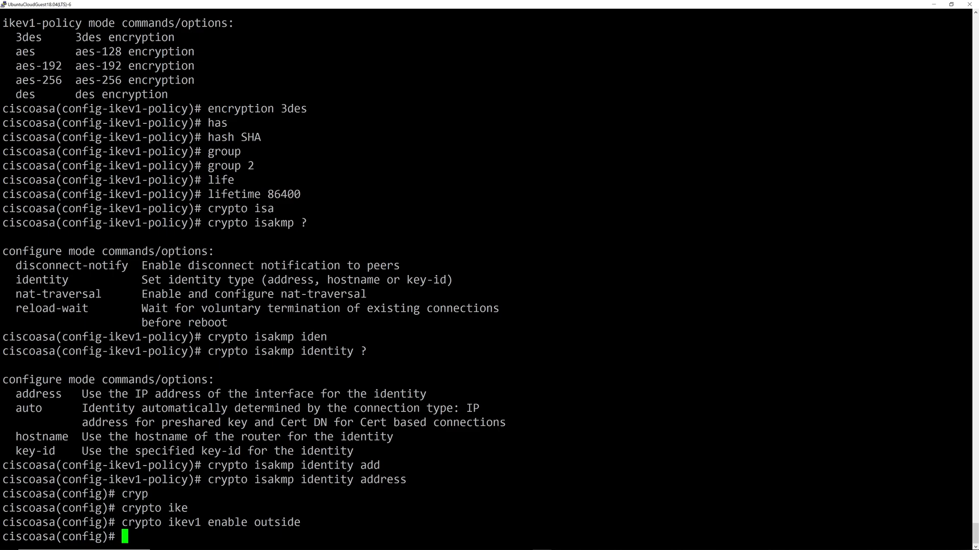
Create tunnel-group 20.20.1.2 of type ipsec-l2l.
text(tunnel-group )
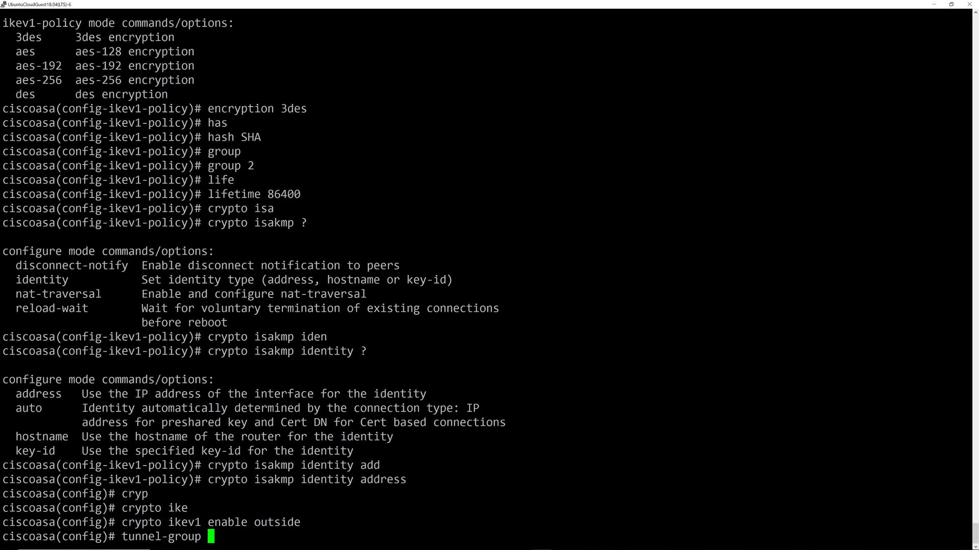
text(20.20.1.2 type )
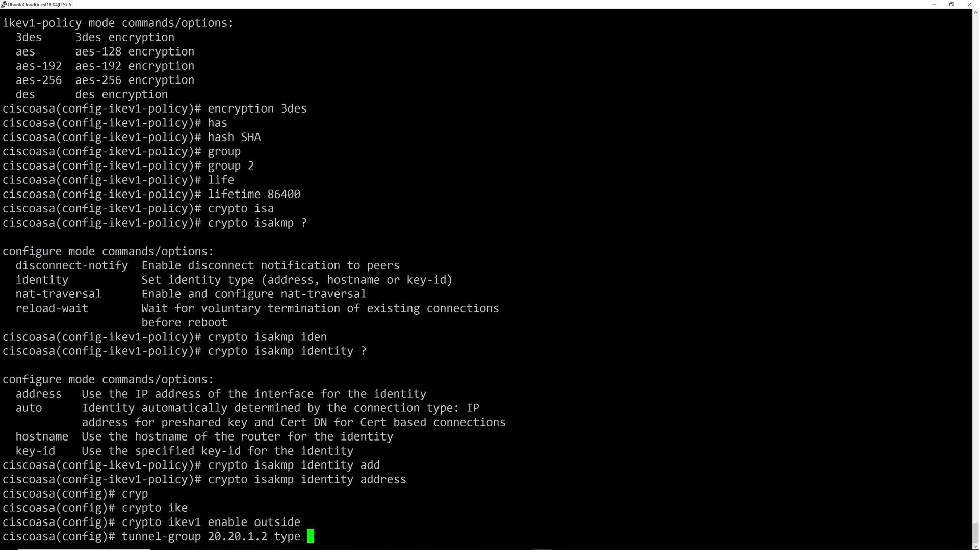
text(l2)
key(Tab)
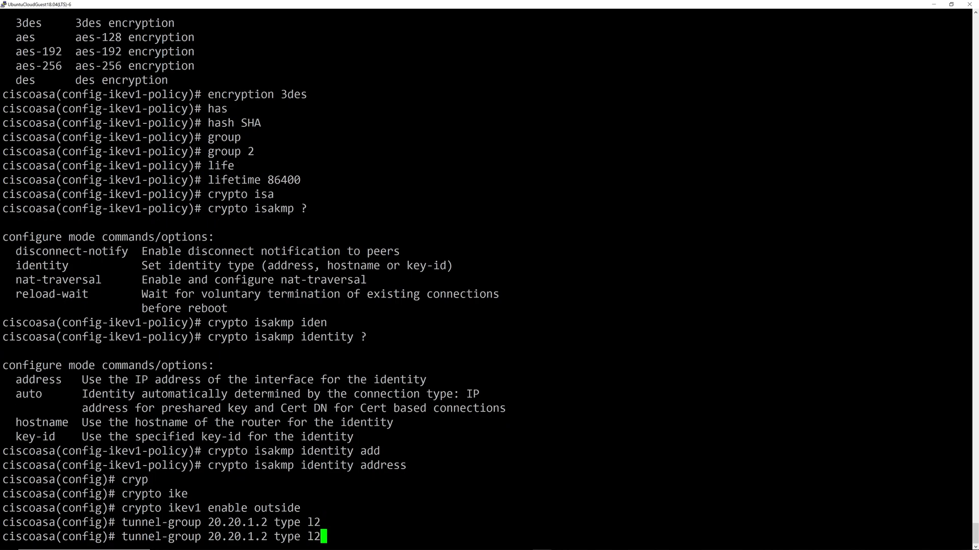
key(BackSpace)
key(BackSpace)
text(?ipsec-)
key(Tab)
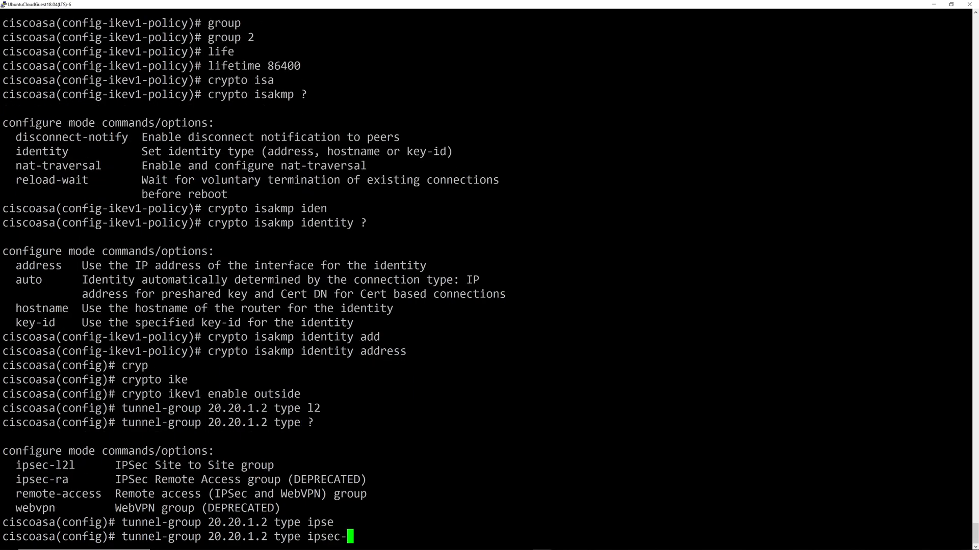
text(l)
key(Tab)
key(Return)
Under tunnel-group 20.20.1.2 ipsec-attributes, set the ikev1 pre-shared key.
text(tunnel-gr)
key(Tab)
text(20.20.1.2 )
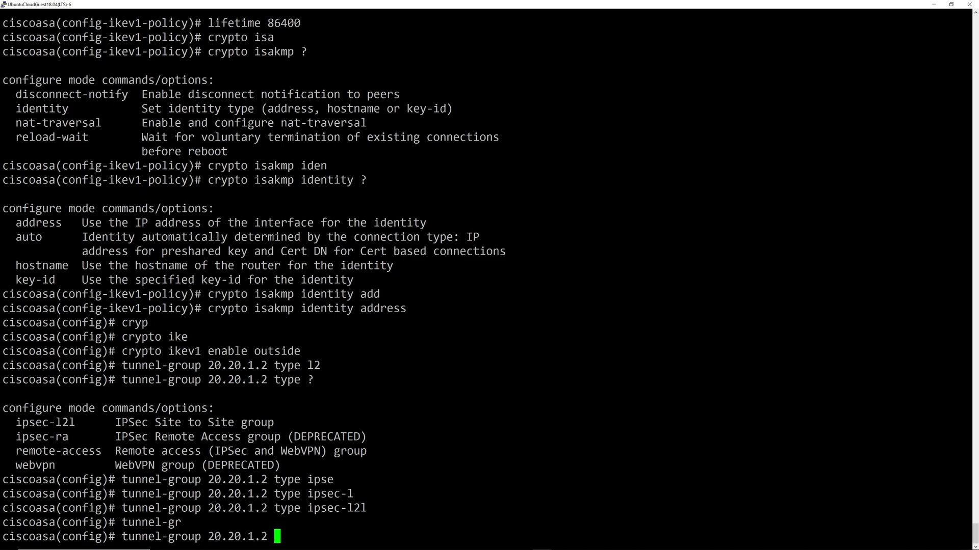
text(ip)
key(Tab)
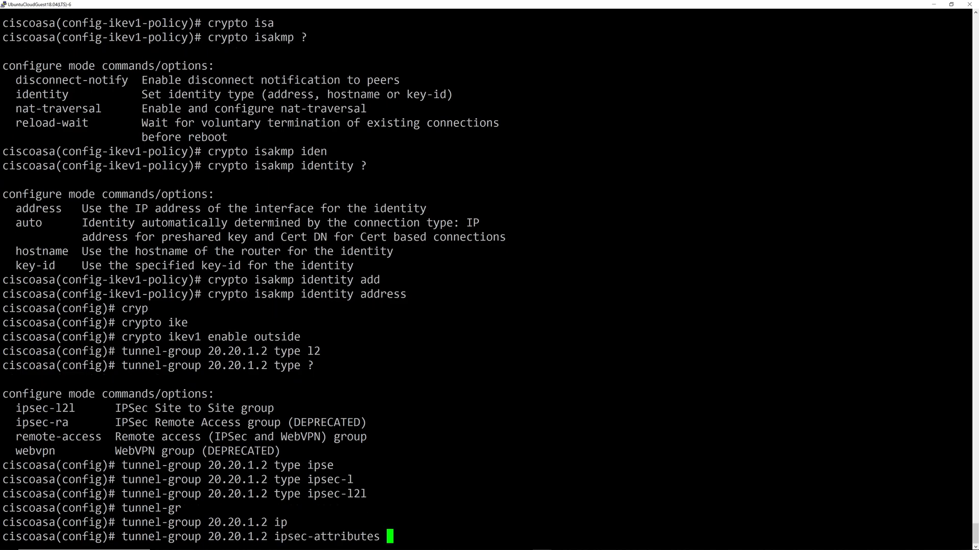
text(?)
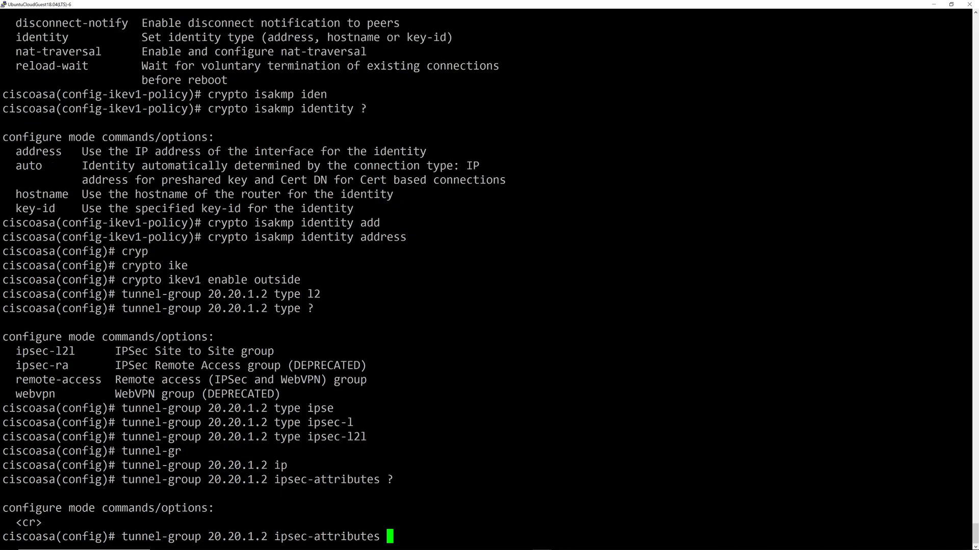
key(Return)
text(ike)
key(Tab)
text(1 ?)
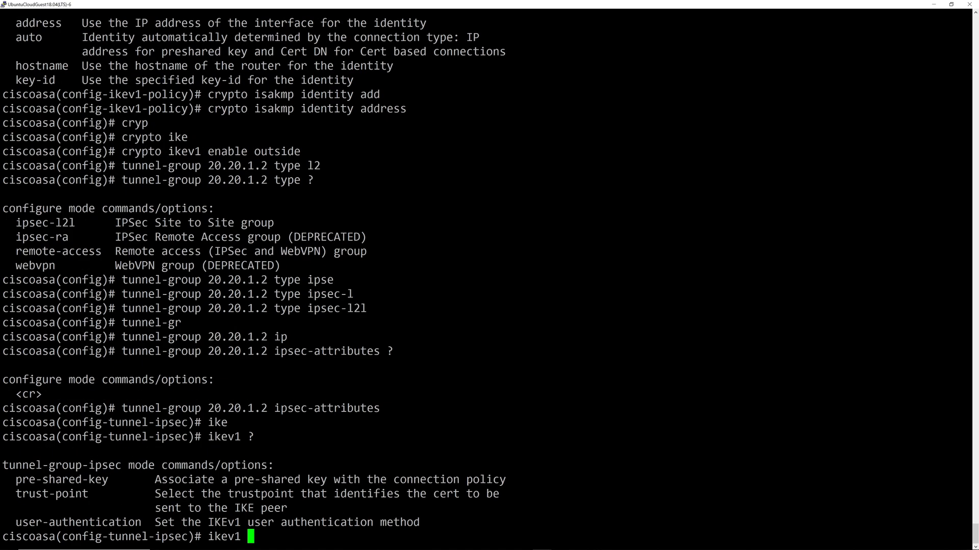
text(pres)
key(Tab)
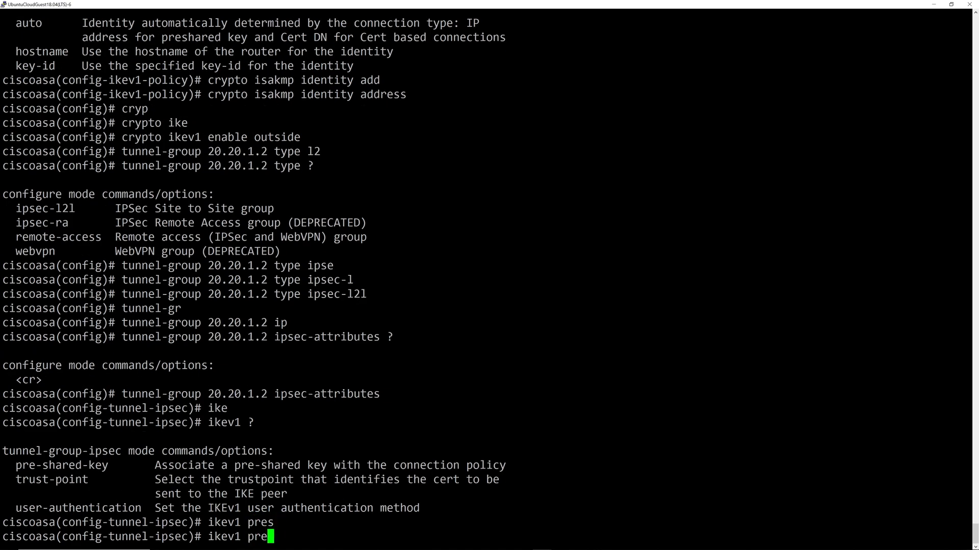
key(BackSpace)
key(Tab)
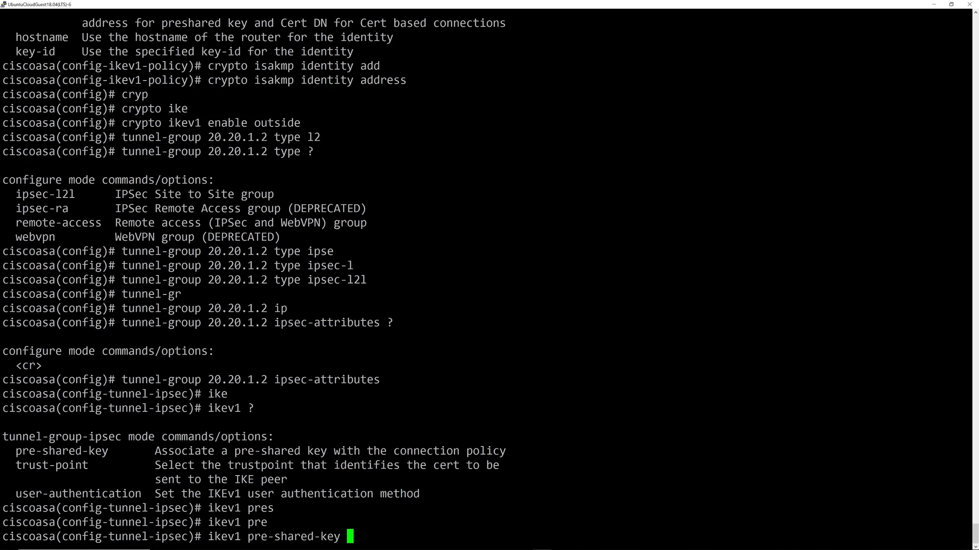
text(password)
key(Return)
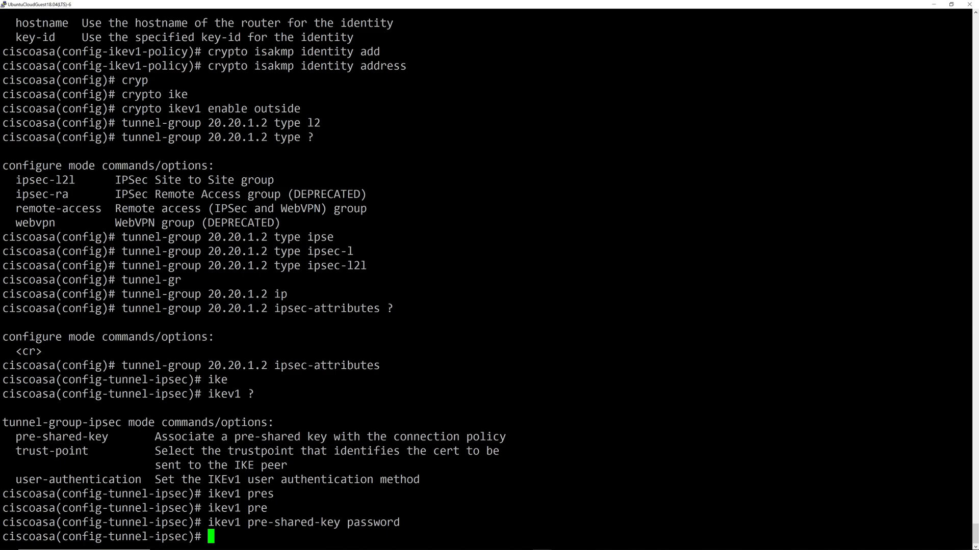
Exit the ipsec-attributes mode and save the configuration with wr.
text(?)
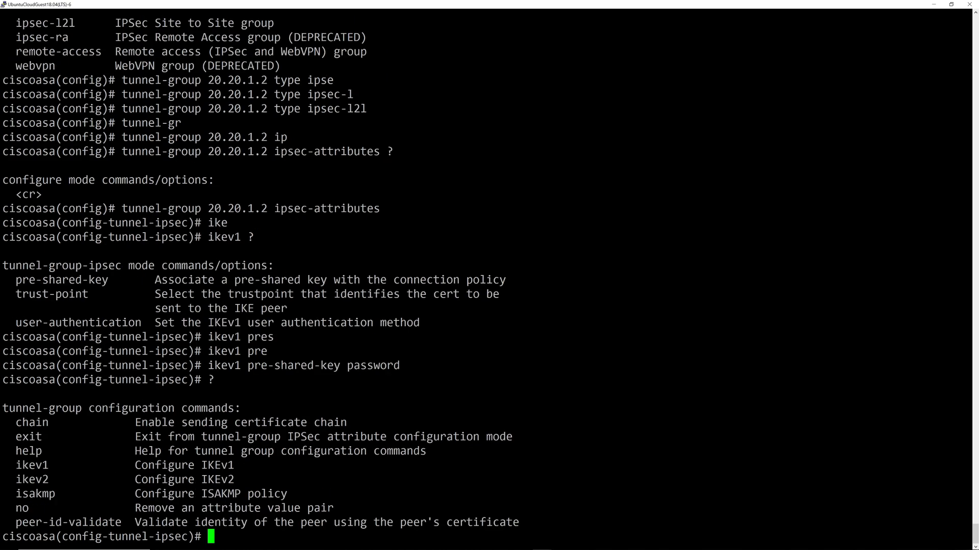
key(Return)
key(Return)
key(Return)
key(Return)
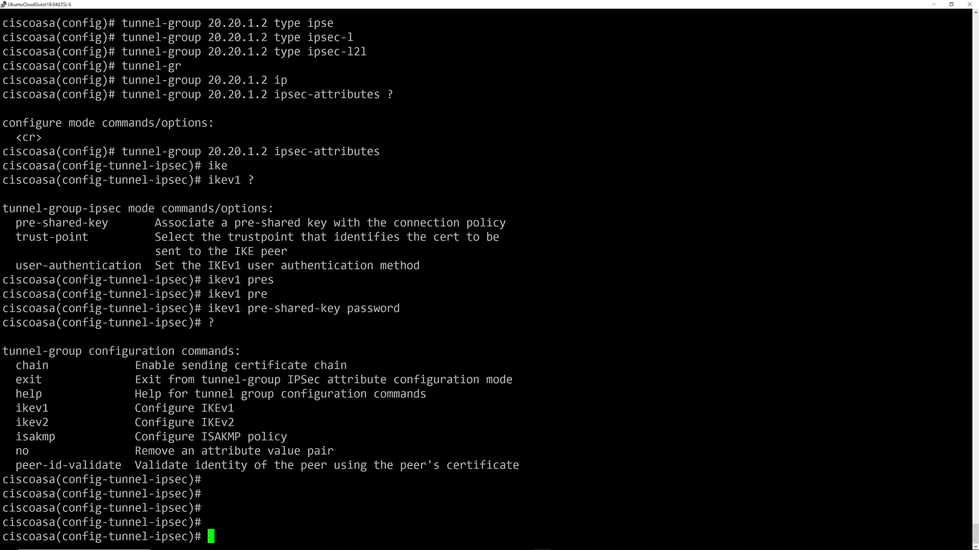
text(exit)
key(Return)
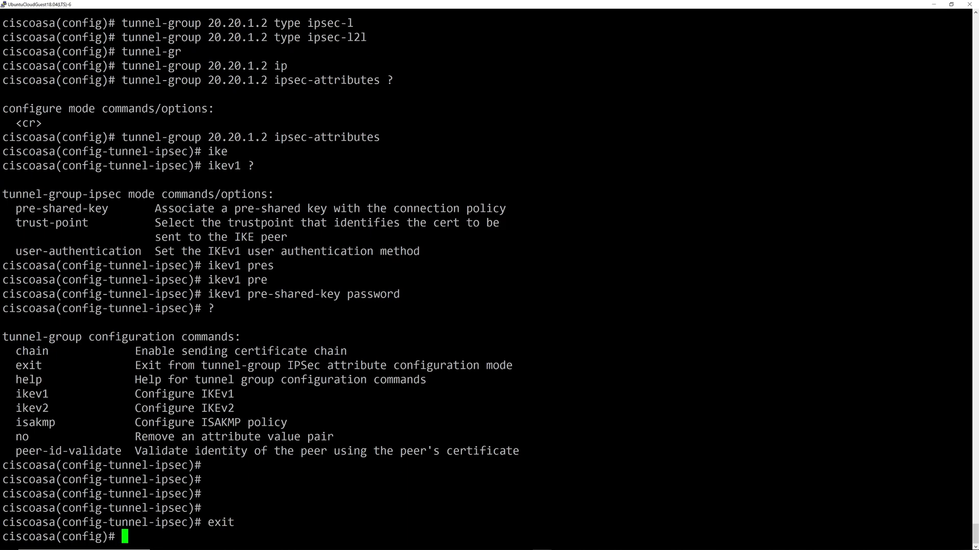
text(wr)
key(Return)
Display the running configuration with 'sh run' and page to the object-group section.
text(sh urr)
key(BackSpace)
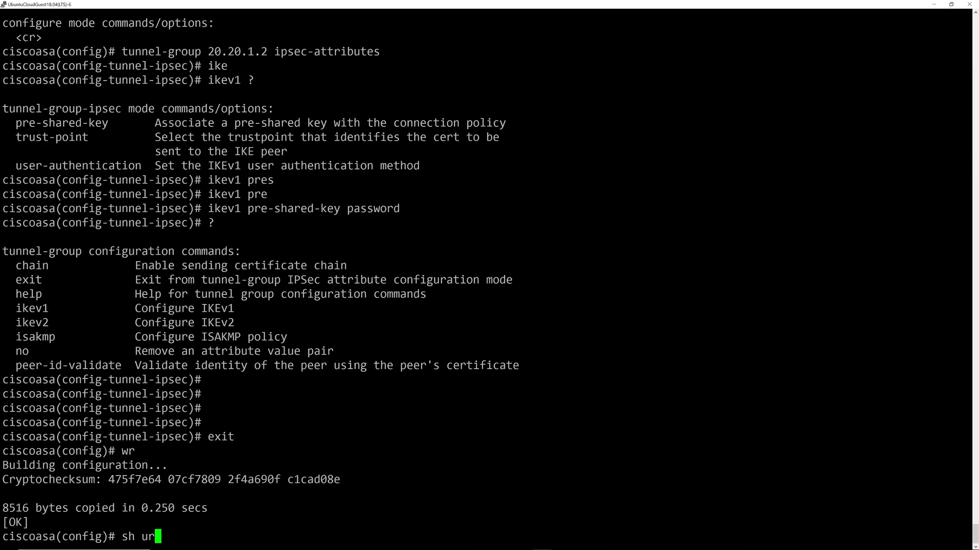
key(BackSpace)
key(BackSpace)
text(run)
key(Return)
key(space)
key(space)
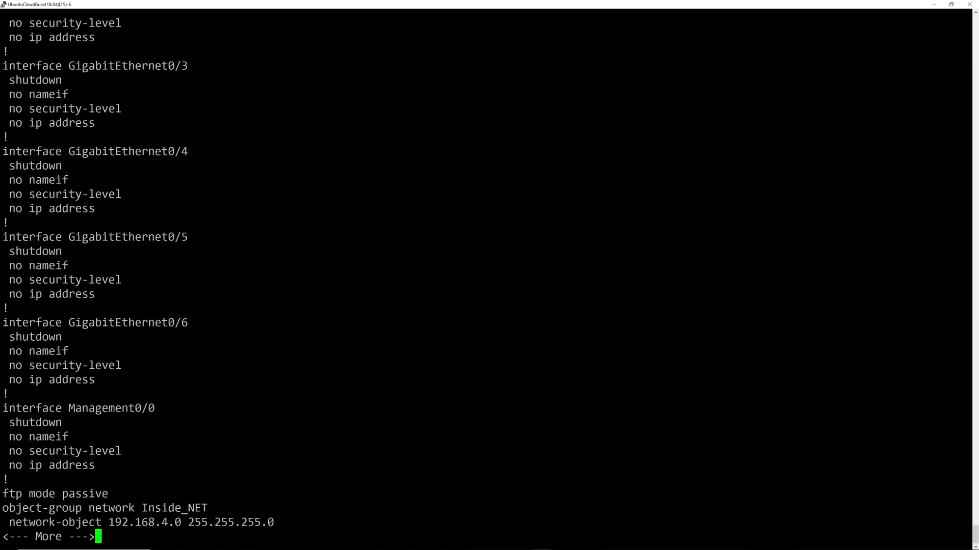
key(space)
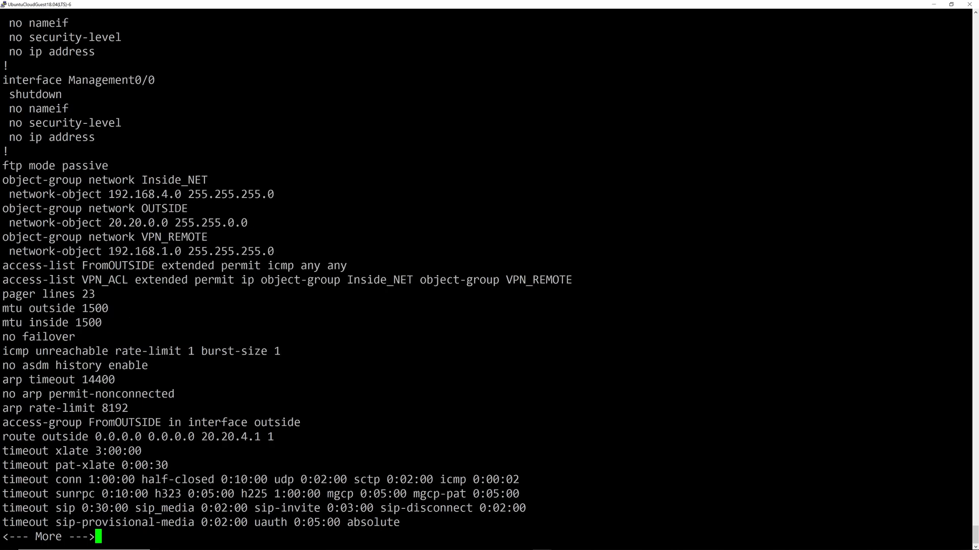
Highlight the Inside_NET and VPN_REMOTE object groups and the VPN_ACL access-list line.
drag(148, 180, 214, 181)
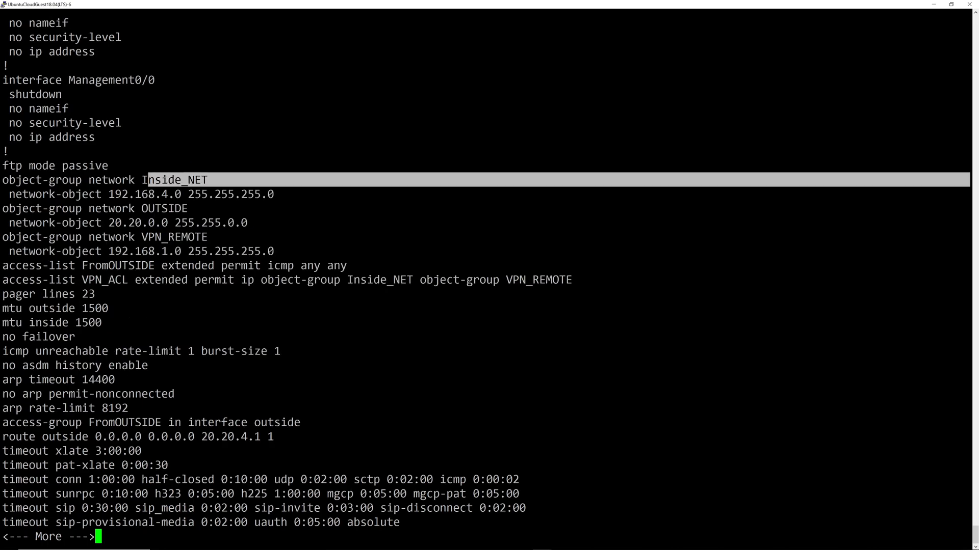
drag(148, 209, 180, 209)
mouse_move(143, 237)
mouse_down()
mouse_move(214, 238)
mouse_move(142, 238)
mouse_up()
click(214, 237)
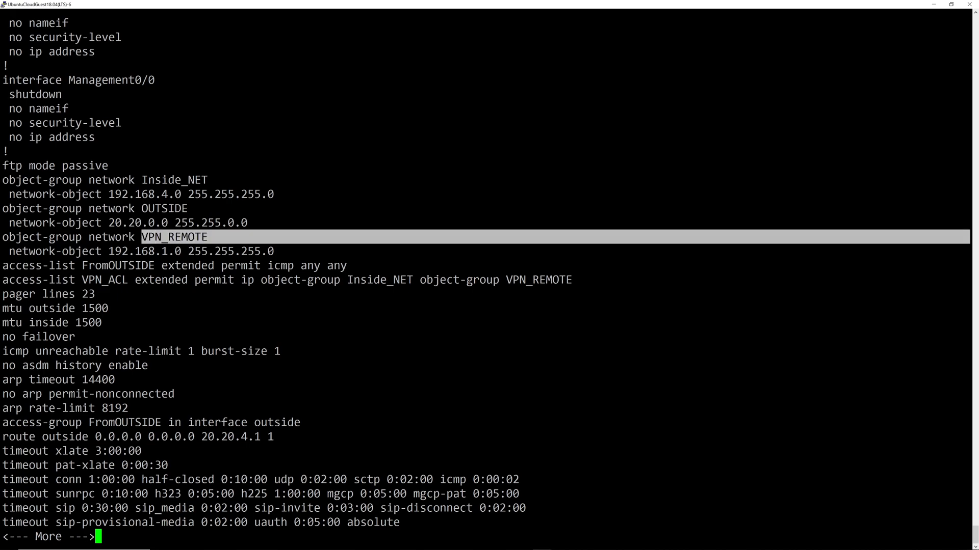
mouse_move(4, 280)
mouse_down()
mouse_move(357, 294)
mouse_move(575, 268)
mouse_move(578, 280)
mouse_move(4, 280)
mouse_up()
click(4, 280)
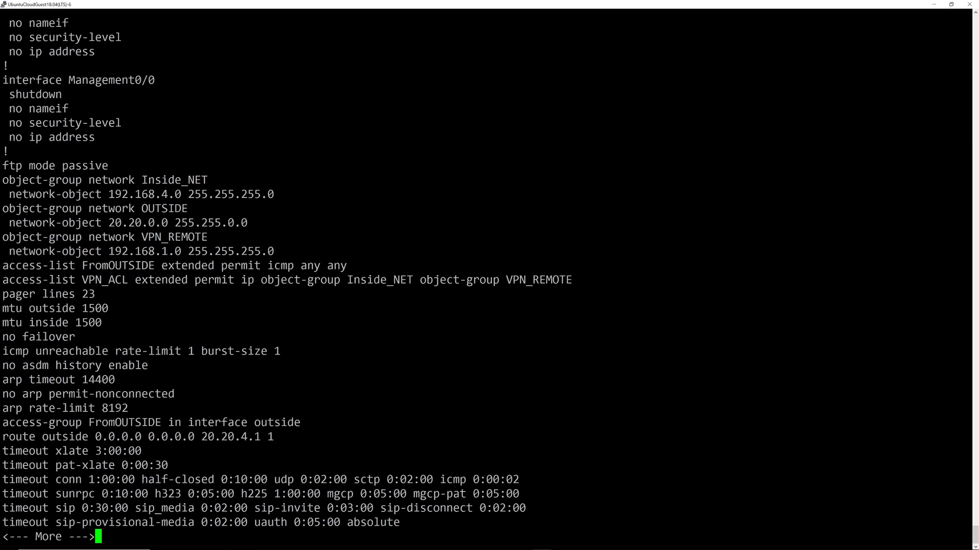
Highlight the 3DES-SHA transform-set (esp-3des esp-sha-hmac) and VPNMAP1 crypto map lines.
key(space)
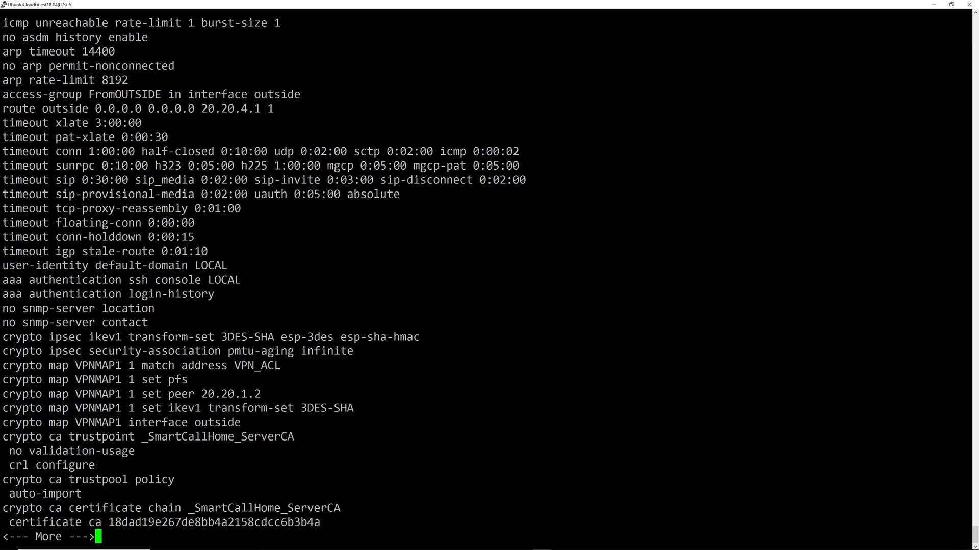
drag(2, 337, 459, 351)
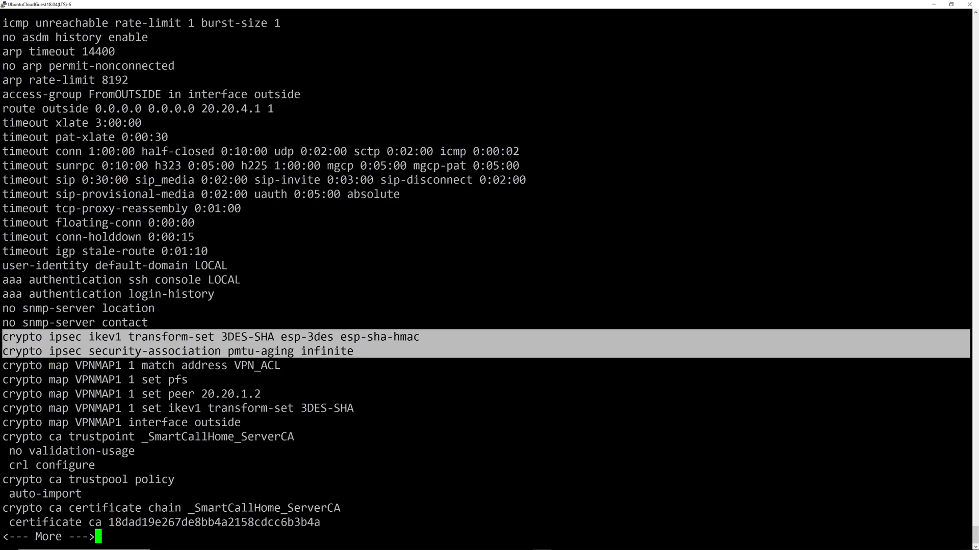
drag(128, 337, 420, 337)
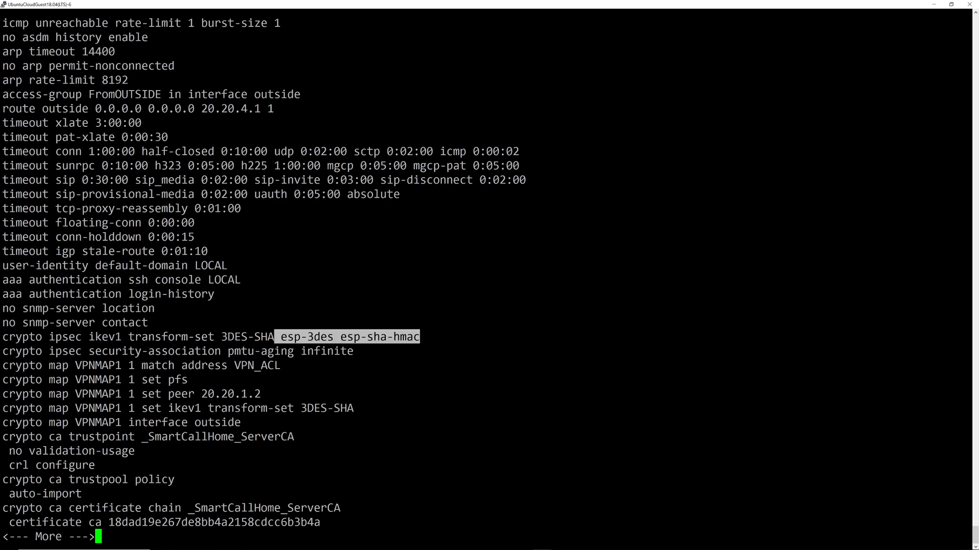
drag(2, 365, 459, 422)
key(space)
key(space)
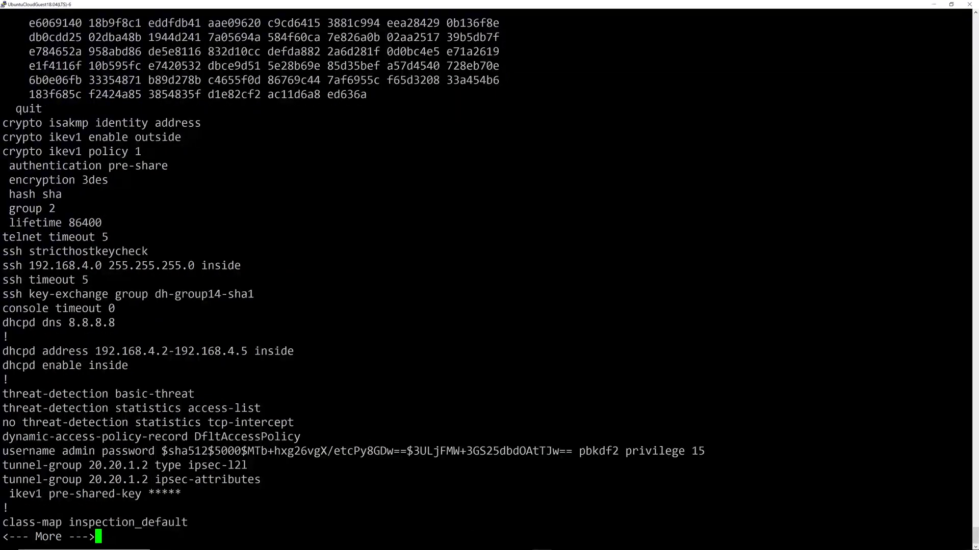
Review the ASA's ikev1 policy 1, isakmp identity, ikev1 enable outside and tunnel-group 20.20.1.2 lines, then exit the pager.
drag(3, 151, 458, 223)
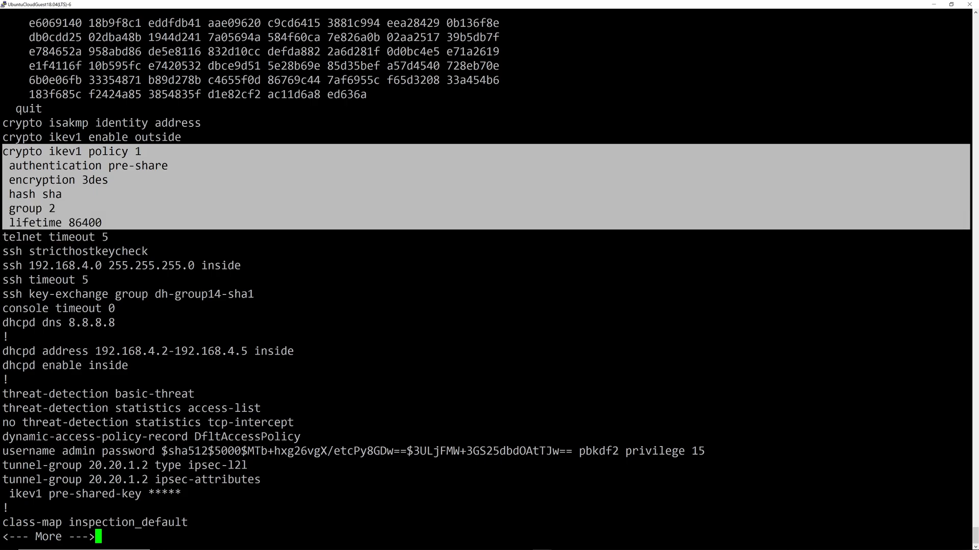
drag(2, 123, 458, 122)
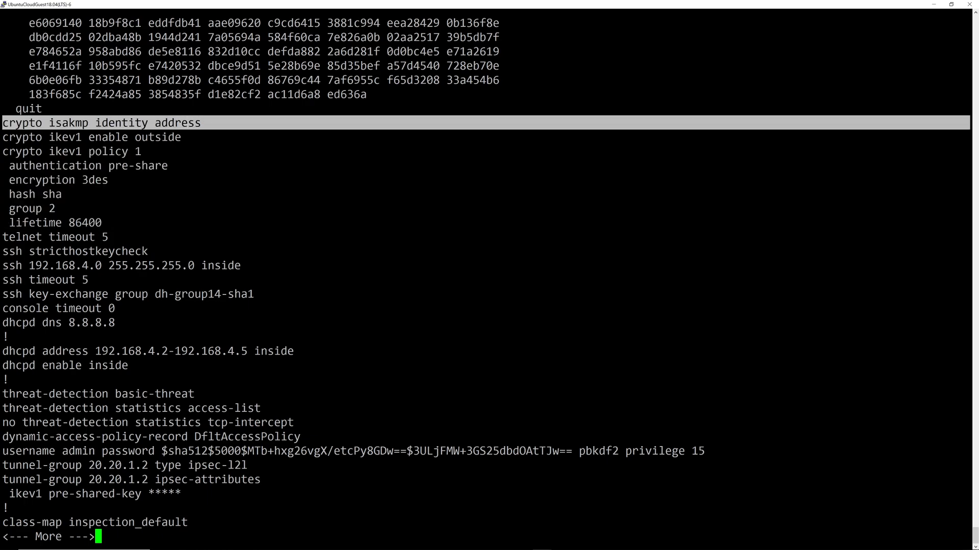
drag(37, 137, 204, 137)
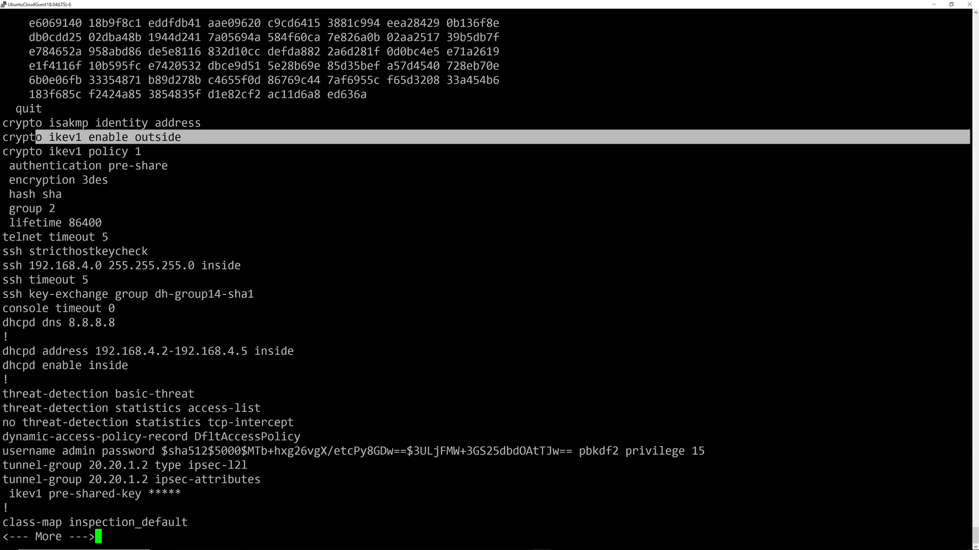
click(204, 137)
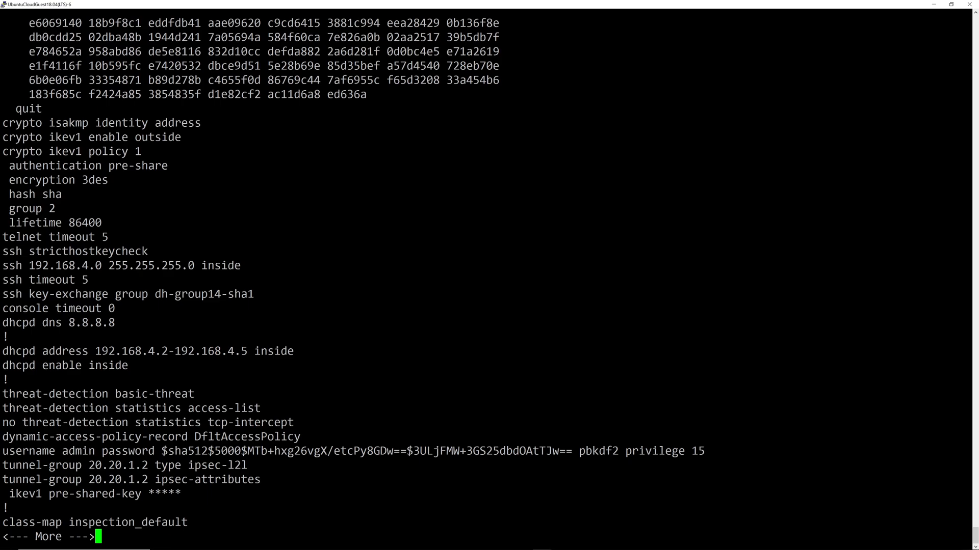
drag(3, 466, 174, 480)
drag(275, 480, 265, 494)
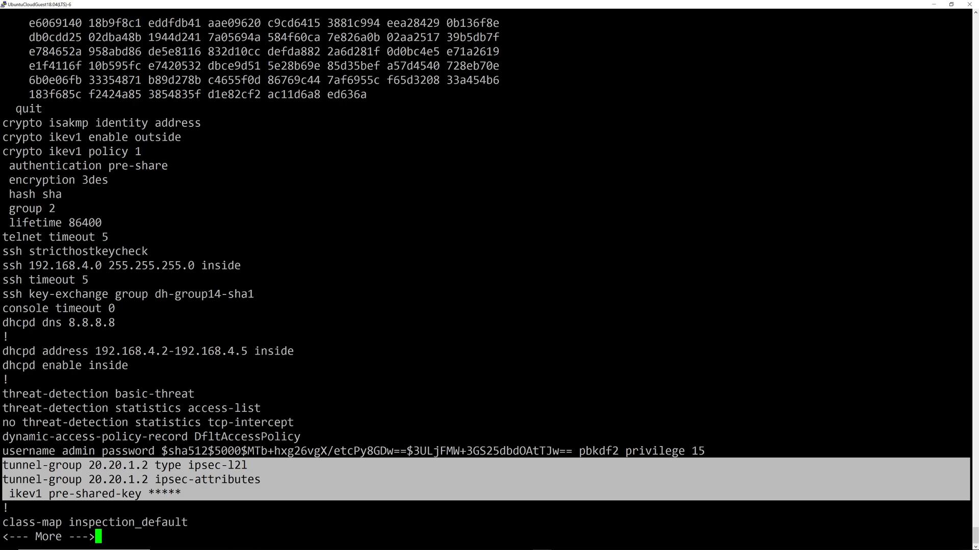
key(space)
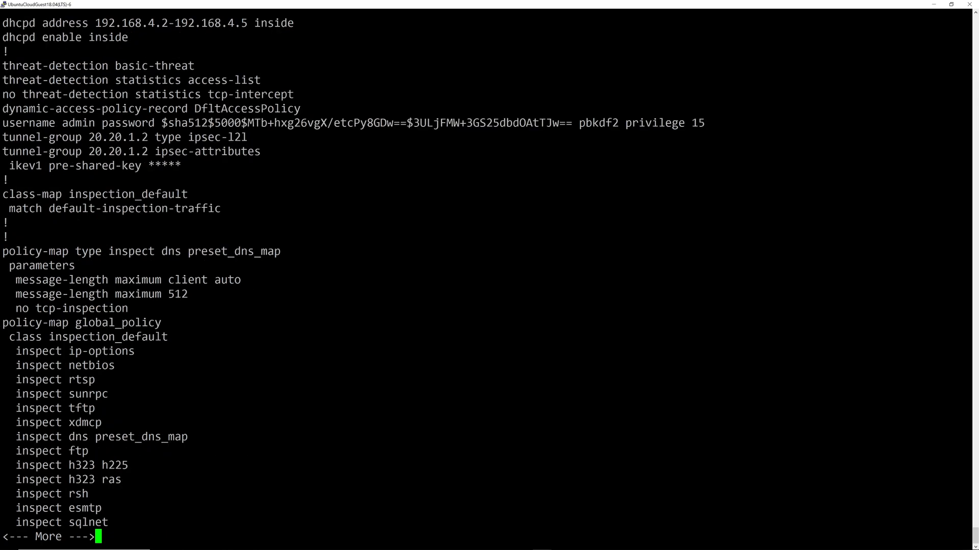
key(q)
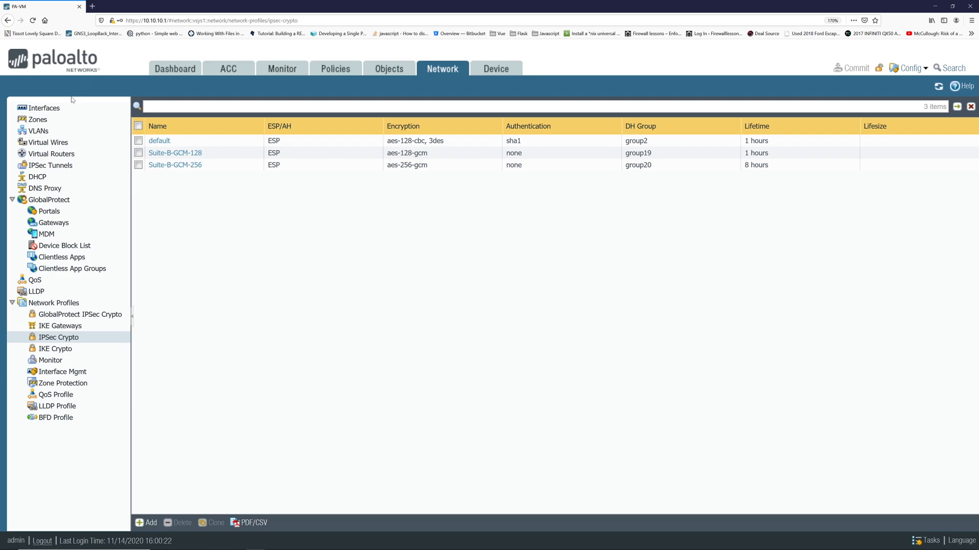
Add tunnel interface 300 on the default virtual router in the VPN zone.
click(44, 108)
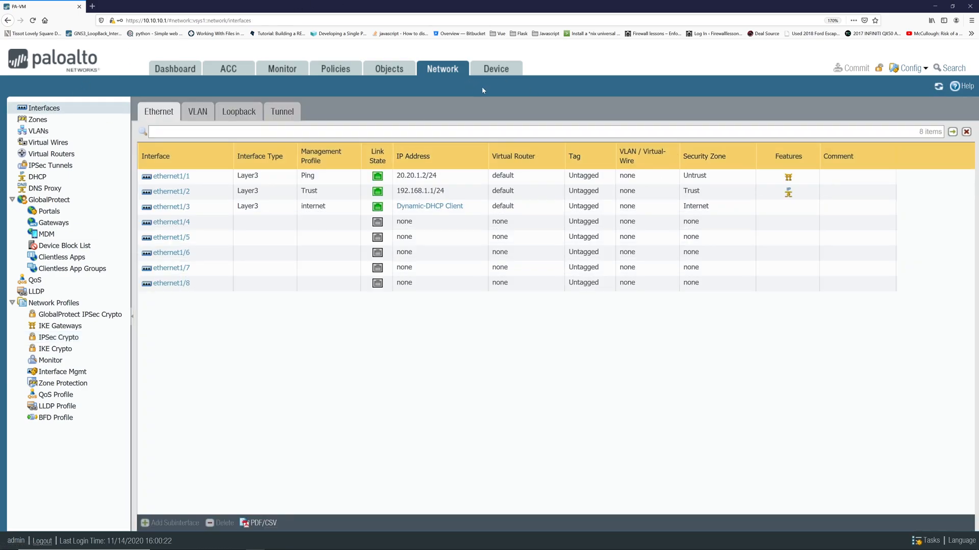
click(282, 111)
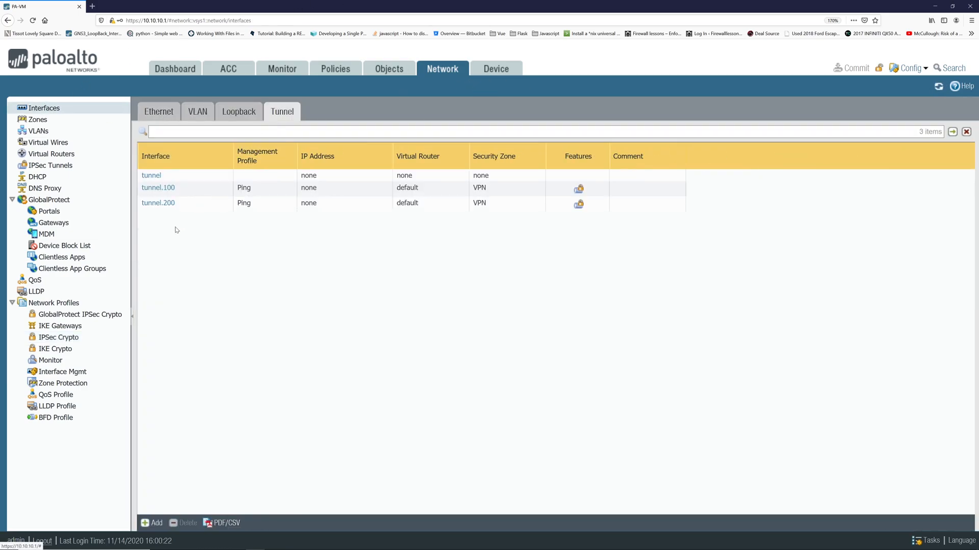
click(155, 522)
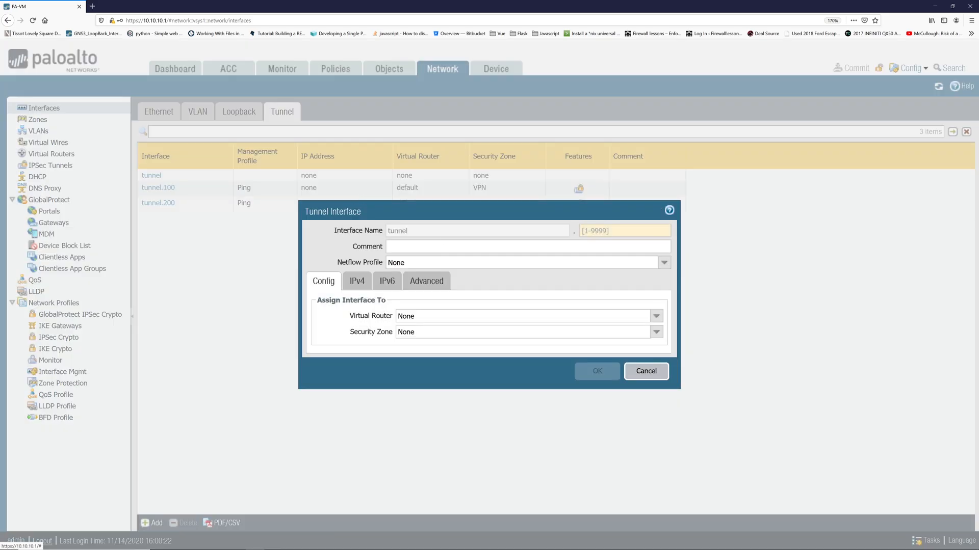
click(600, 231)
text(300)
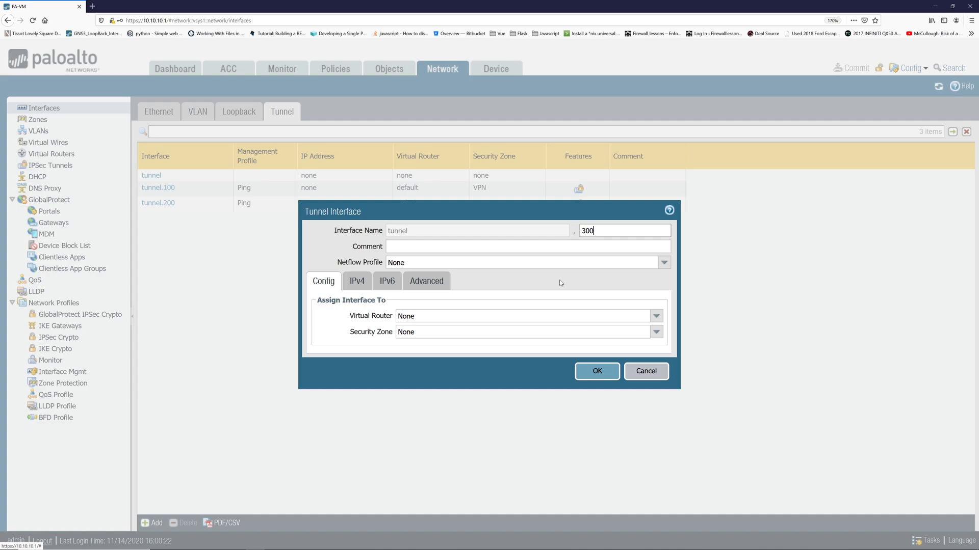
click(656, 316)
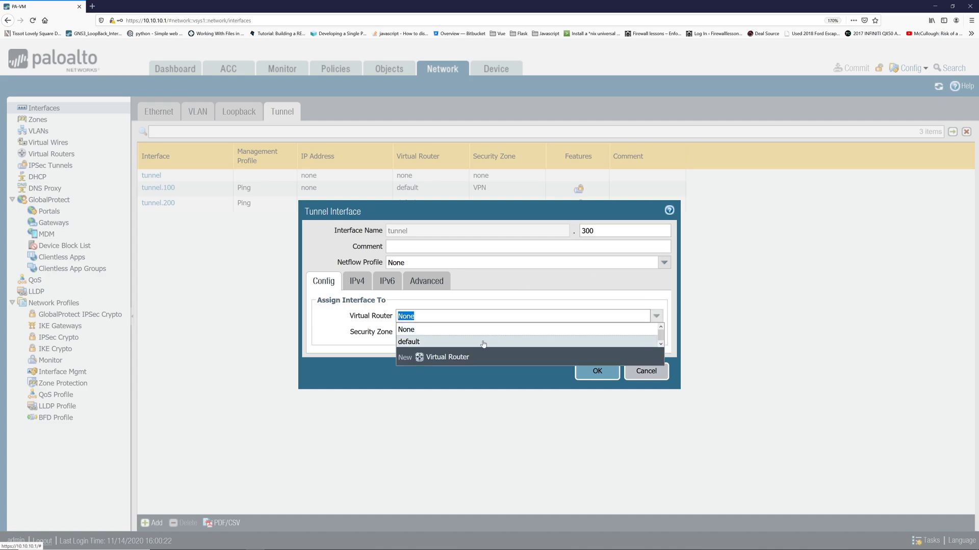
click(509, 340)
click(656, 332)
click(416, 396)
Give tunnel.300 the Trust management profile and save it, accepting the exposure warning.
click(357, 280)
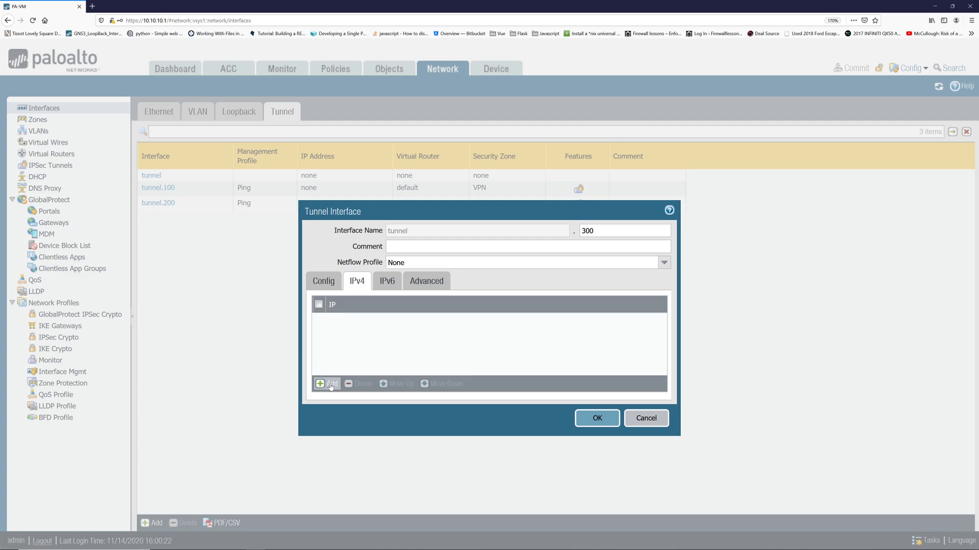
click(432, 284)
click(438, 316)
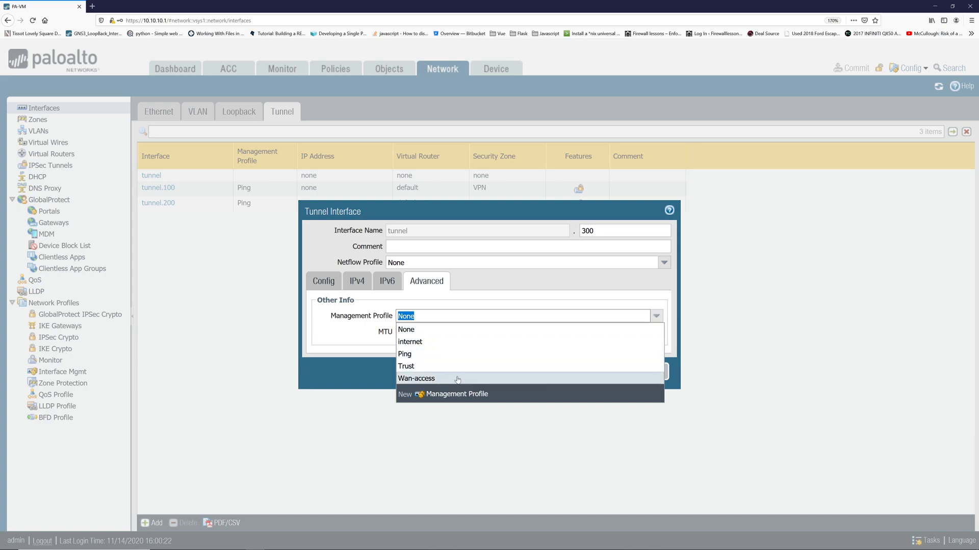
click(430, 355)
click(657, 319)
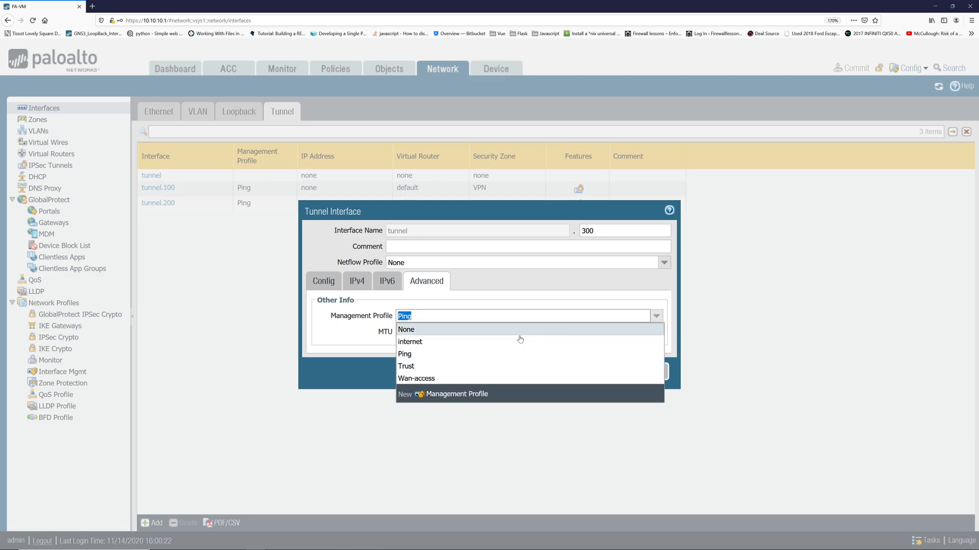
click(445, 368)
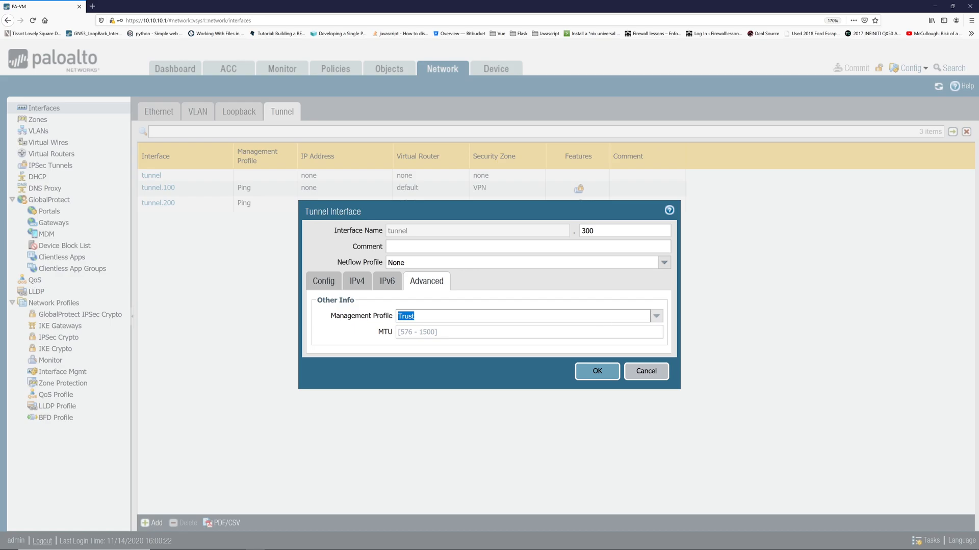
key(Tab)
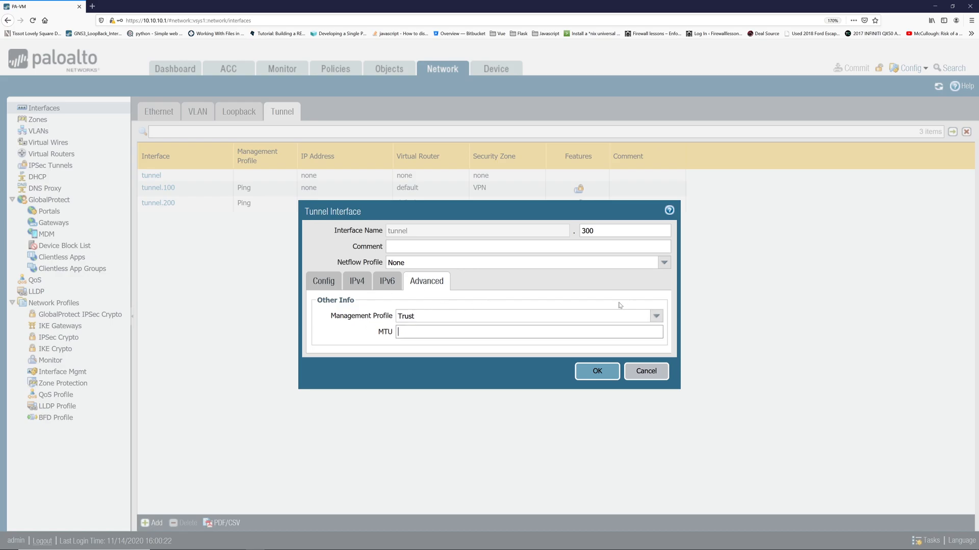
click(589, 375)
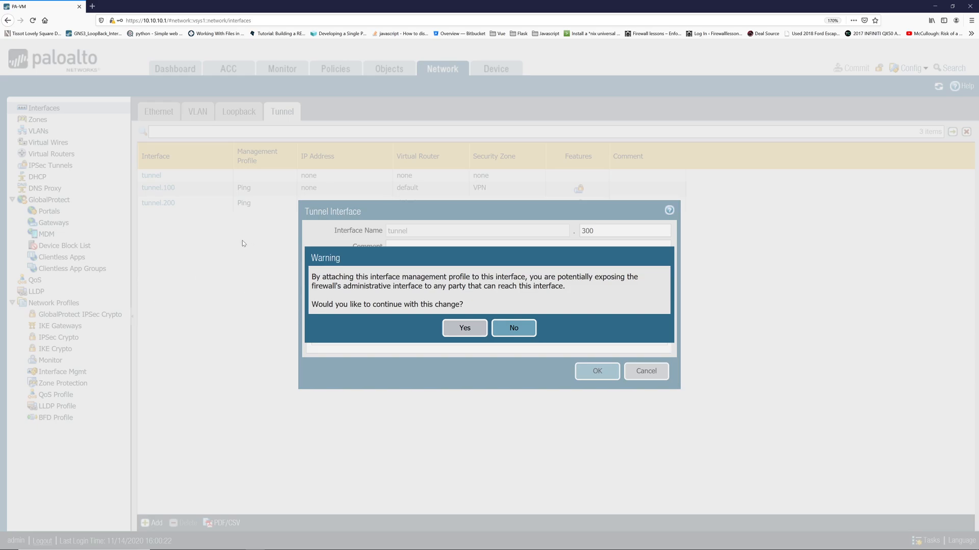
click(462, 329)
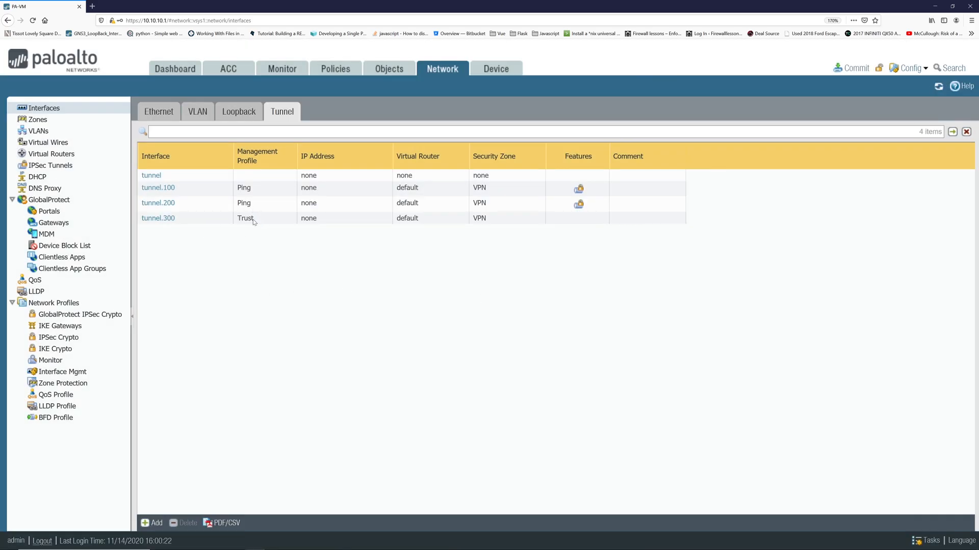
Change tunnel.300's management profile back to Ping and save it.
click(161, 219)
click(441, 283)
click(655, 317)
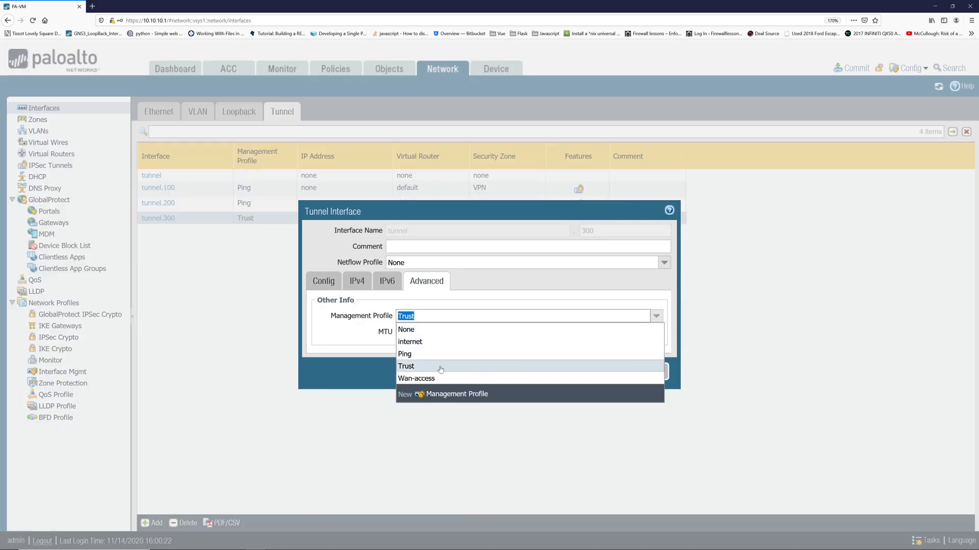
click(434, 358)
click(595, 371)
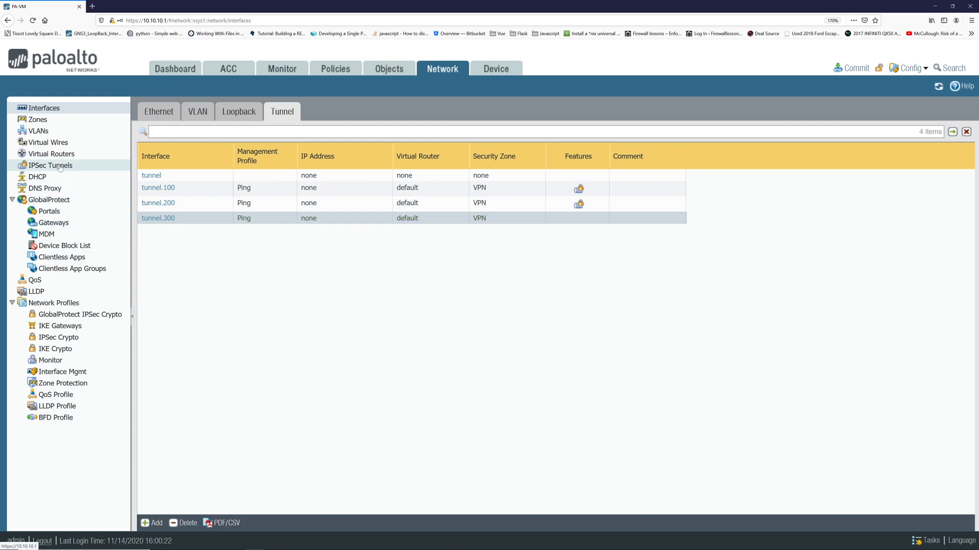
click(60, 326)
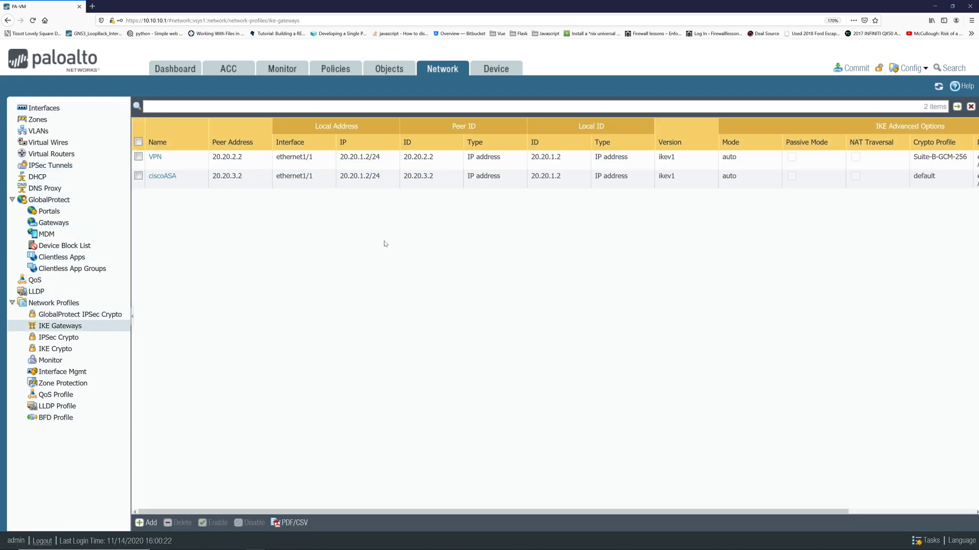
Create IKE gateway ciscoASA2 on ethernet1/1 with local address 20.20.1.2/24.
click(147, 523)
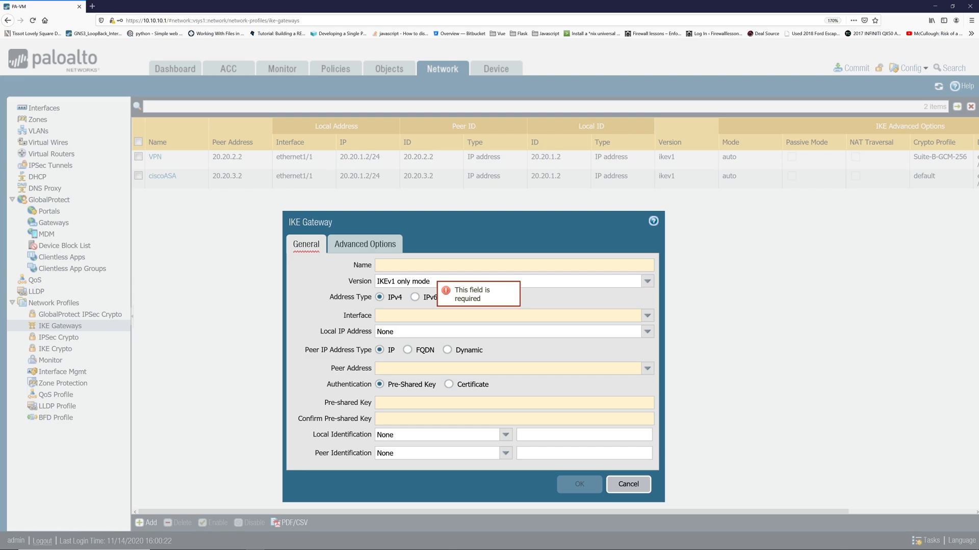
text(cisc)
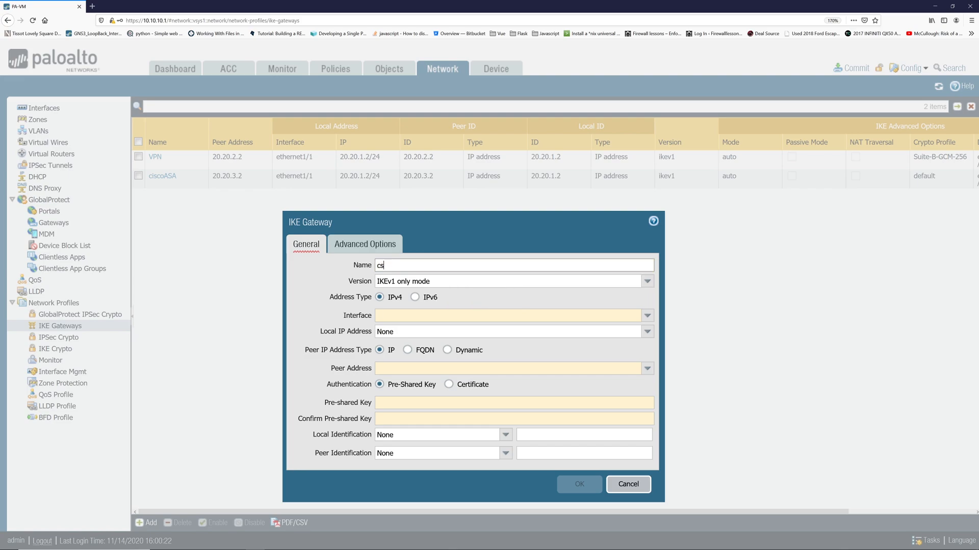
text(oASA2)
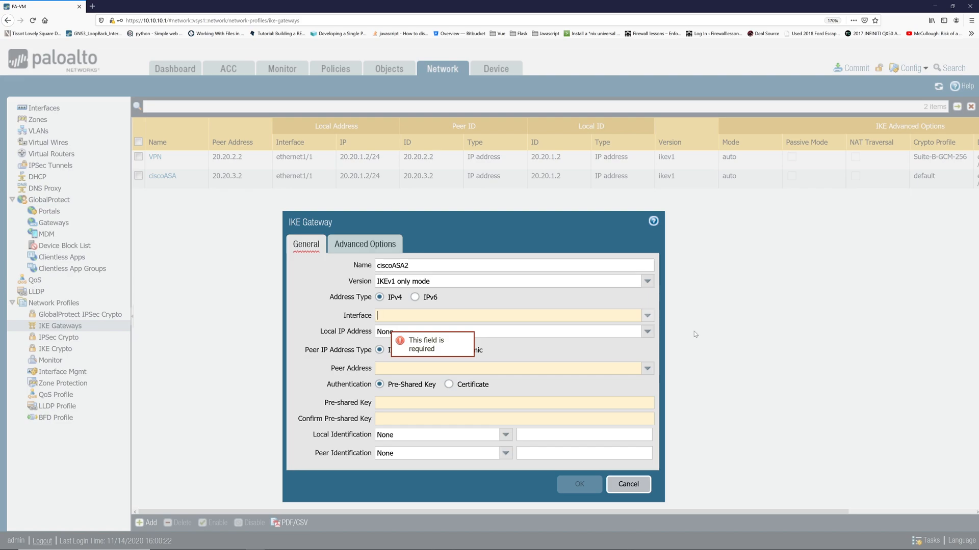
click(647, 316)
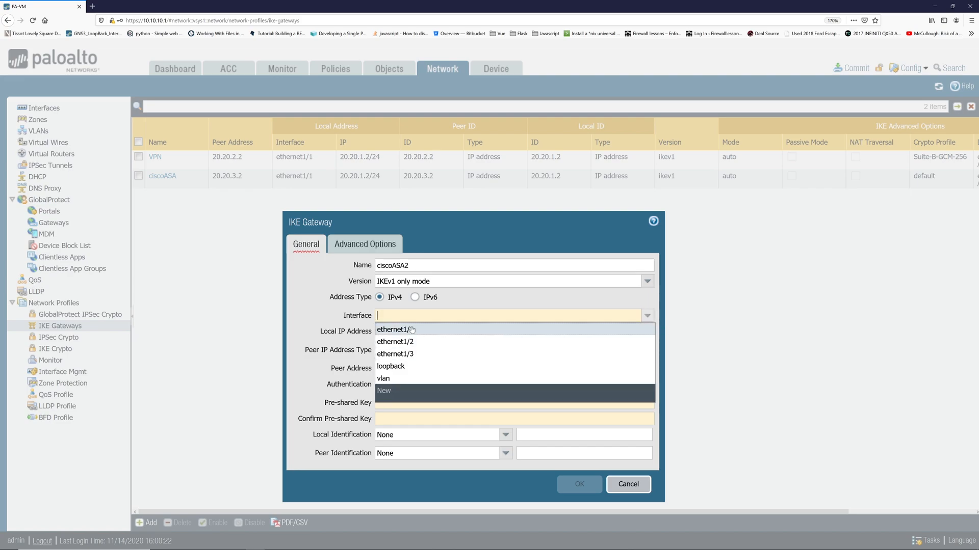
click(412, 330)
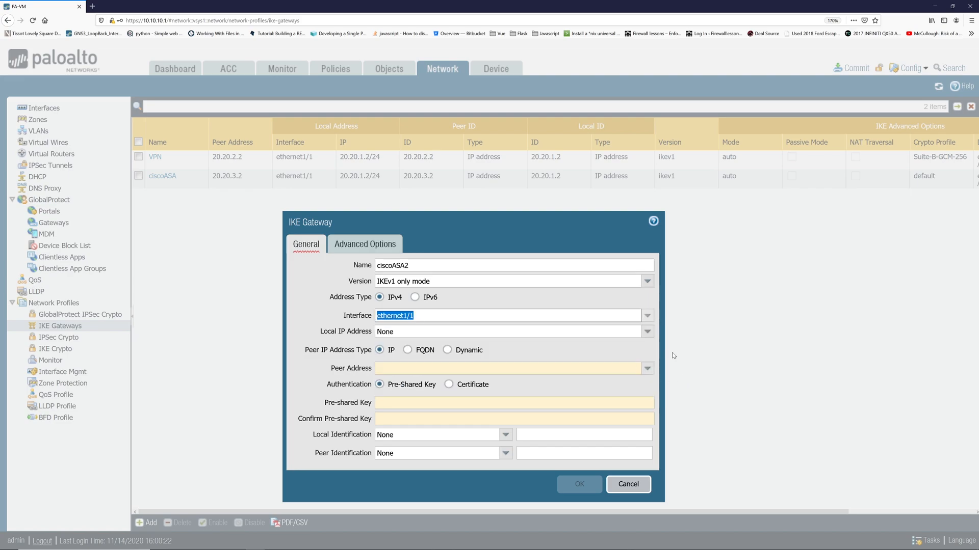
click(411, 332)
click(562, 355)
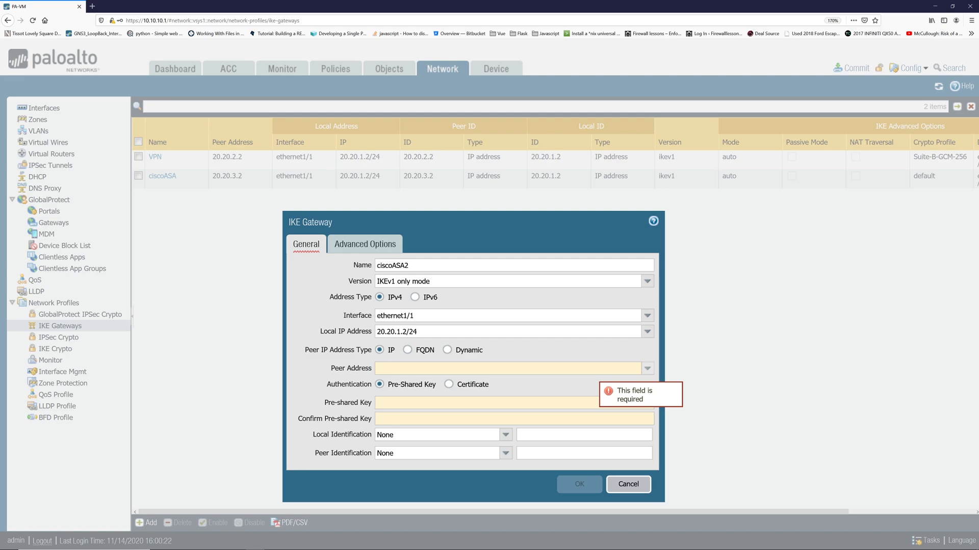
Set the peer address to 20.20.4.2 and enter and confirm the pre-shared key.
click(646, 368)
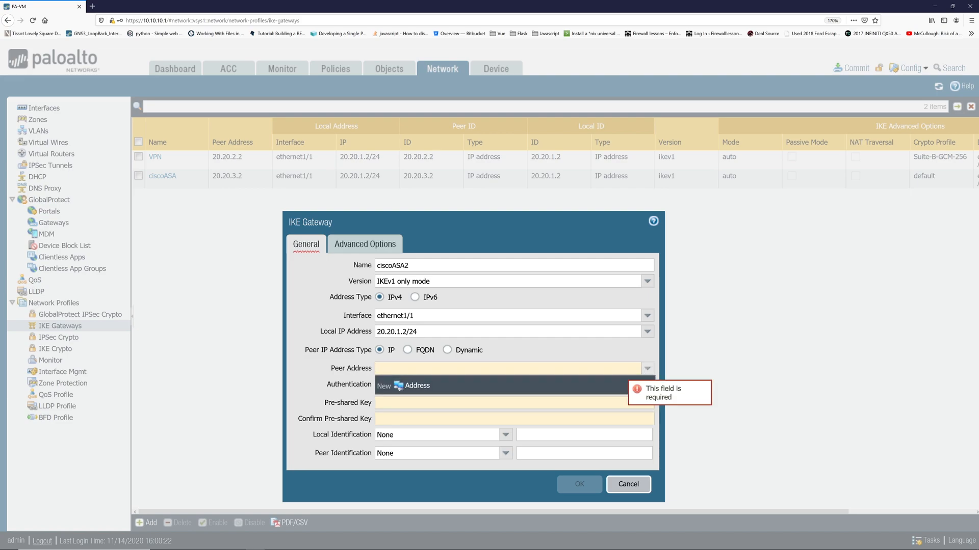
text(20.2)
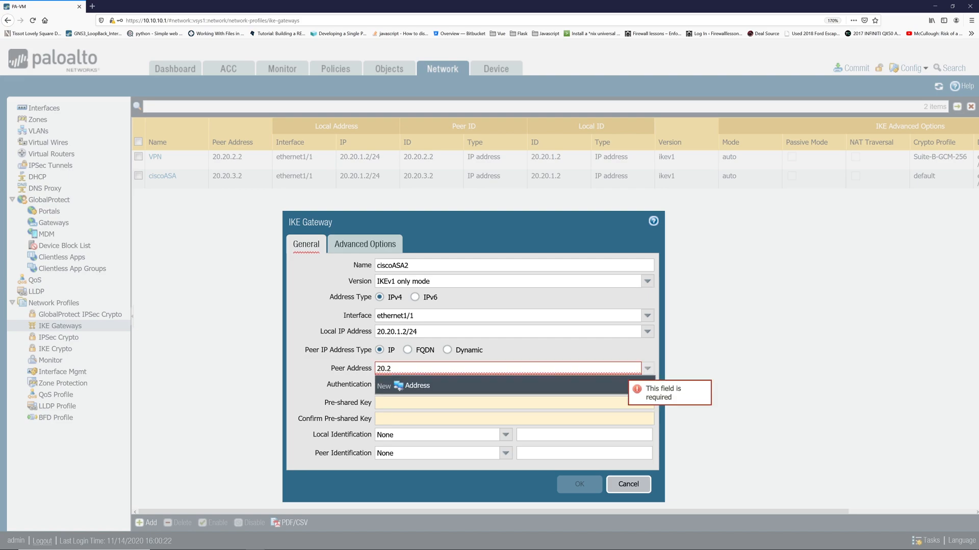
text(0.4.2)
click(319, 368)
click(439, 406)
text(●●●●●●●●)
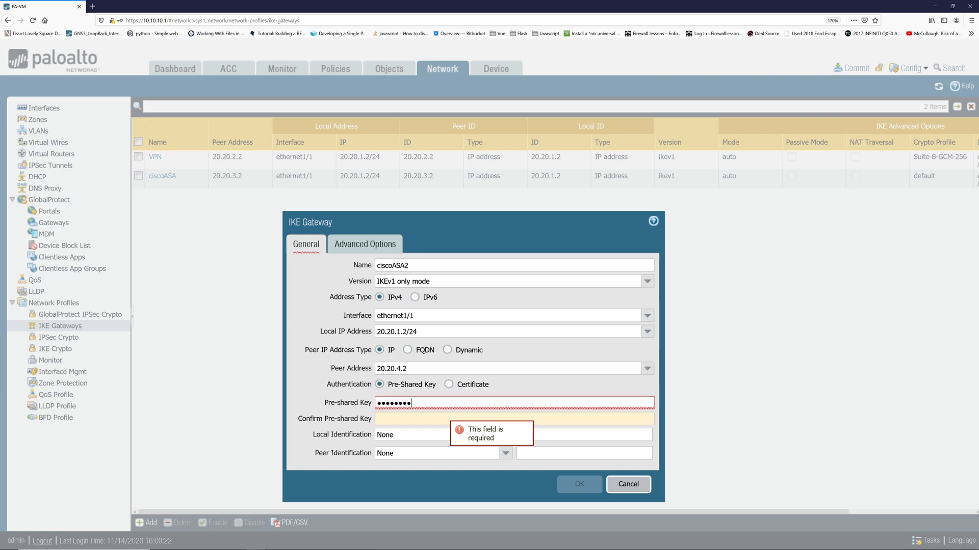
click(419, 416)
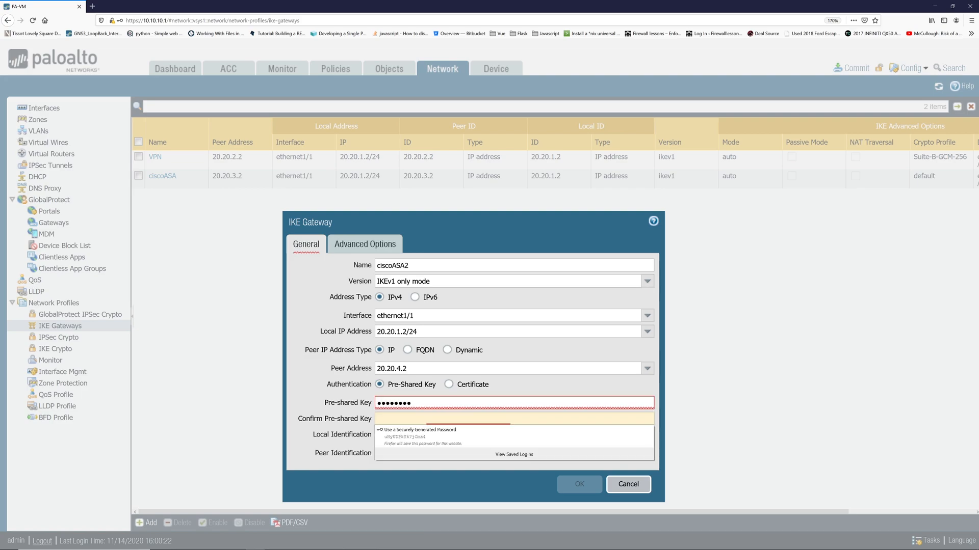
text(●●●●●●●●)
key(BackSpace)
key(BackSpace)
key(BackSpace)
key(BackSpace)
key(BackSpace)
key(BackSpace)
key(BackSpace)
key(BackSpace)
text(●●●●●●●●)
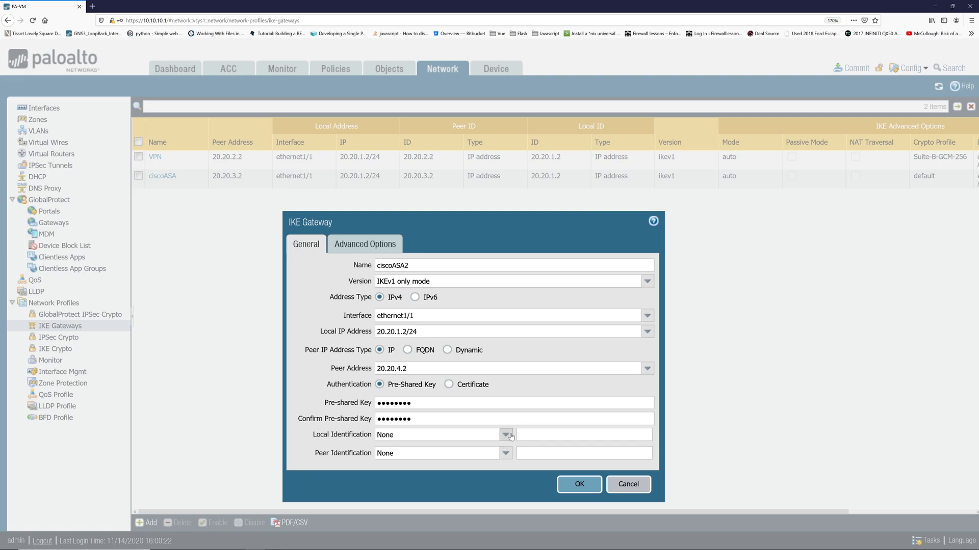
Set both local and peer identification types to IP address.
click(505, 435)
click(440, 473)
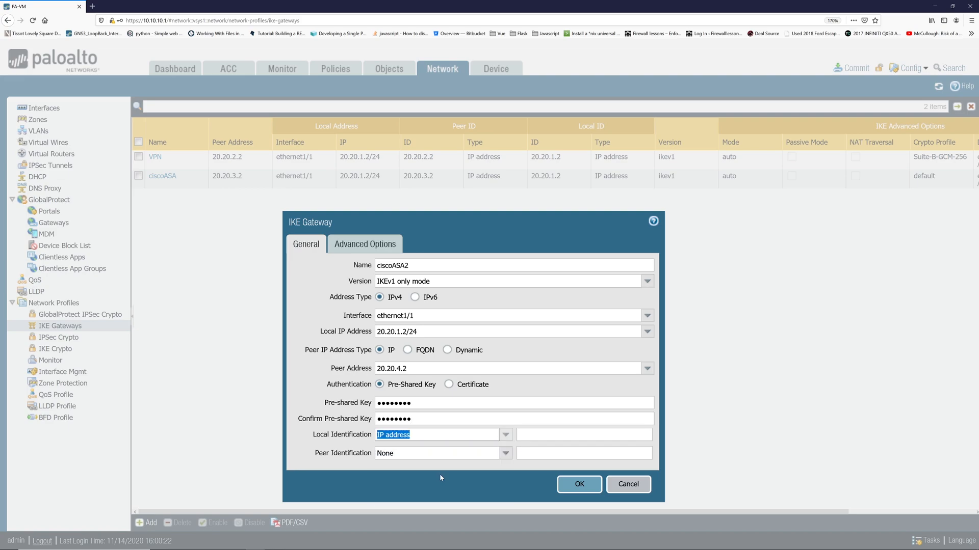
click(506, 454)
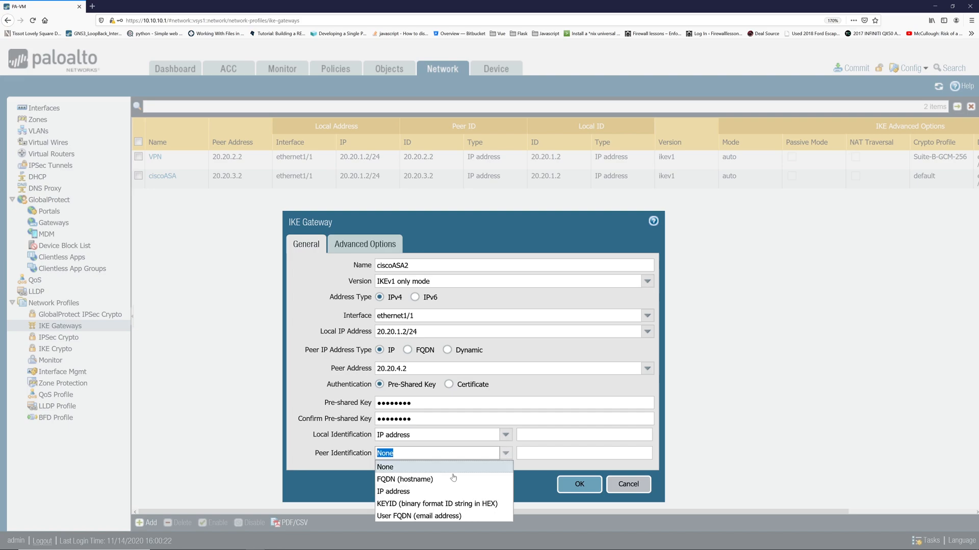
click(432, 493)
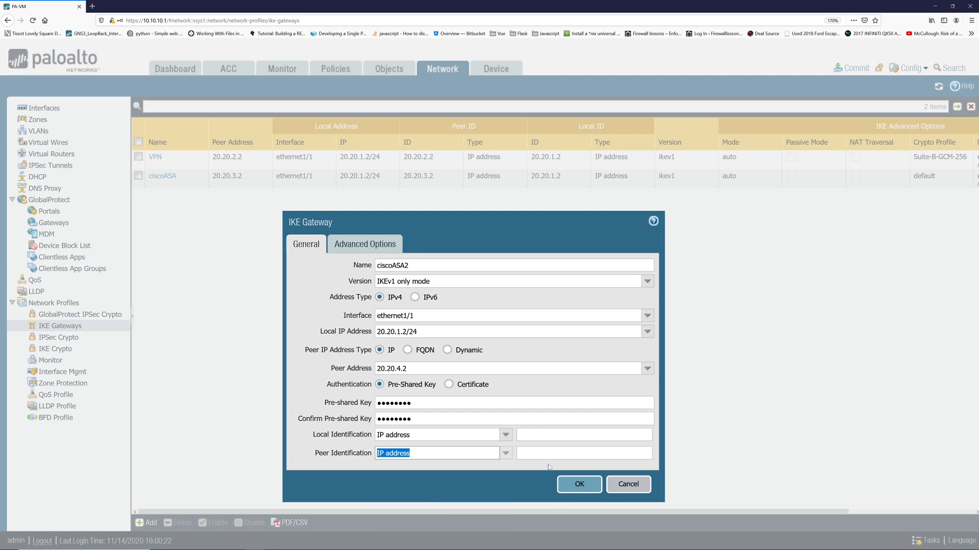
click(556, 435)
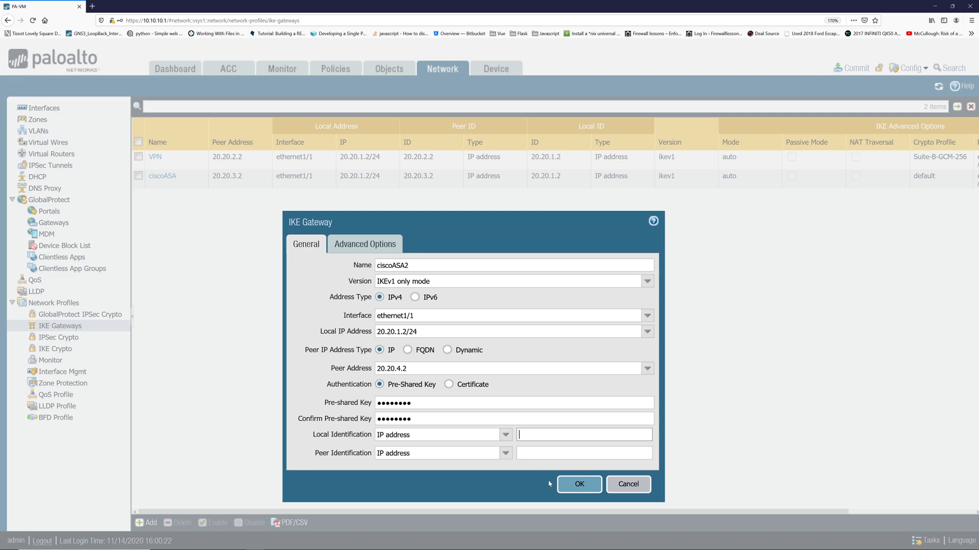
Keep IKEv1 and the default IKE crypto profile, try saving, and dismiss the local-id error.
click(380, 247)
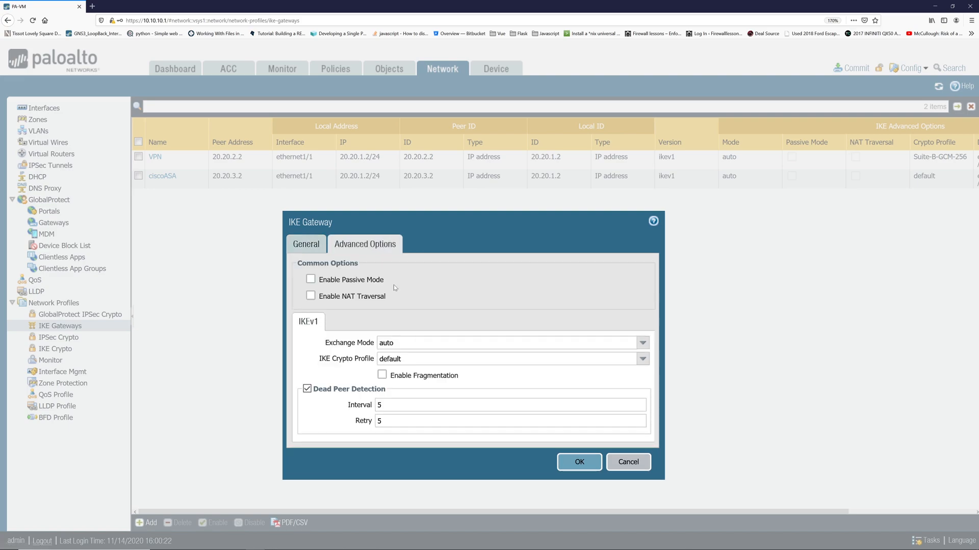
click(352, 344)
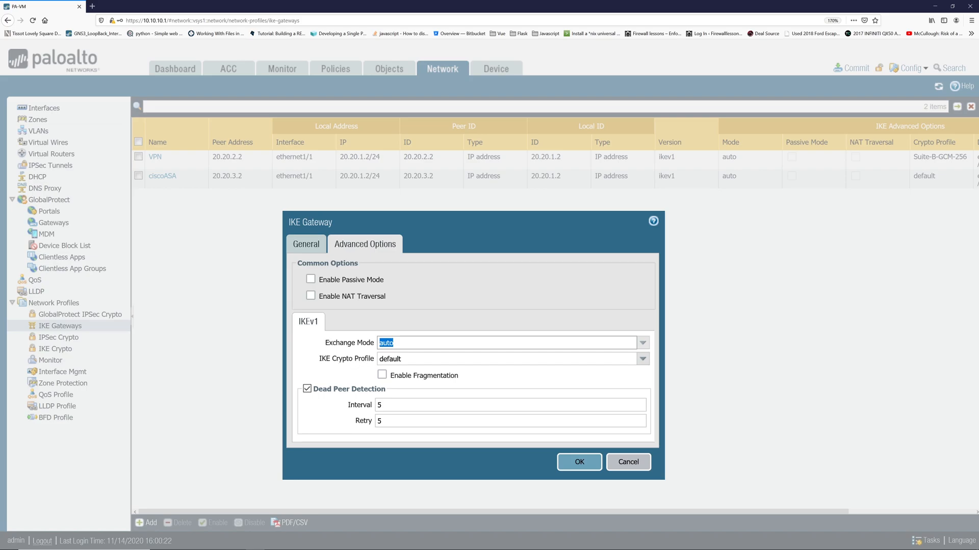
click(642, 359)
click(489, 372)
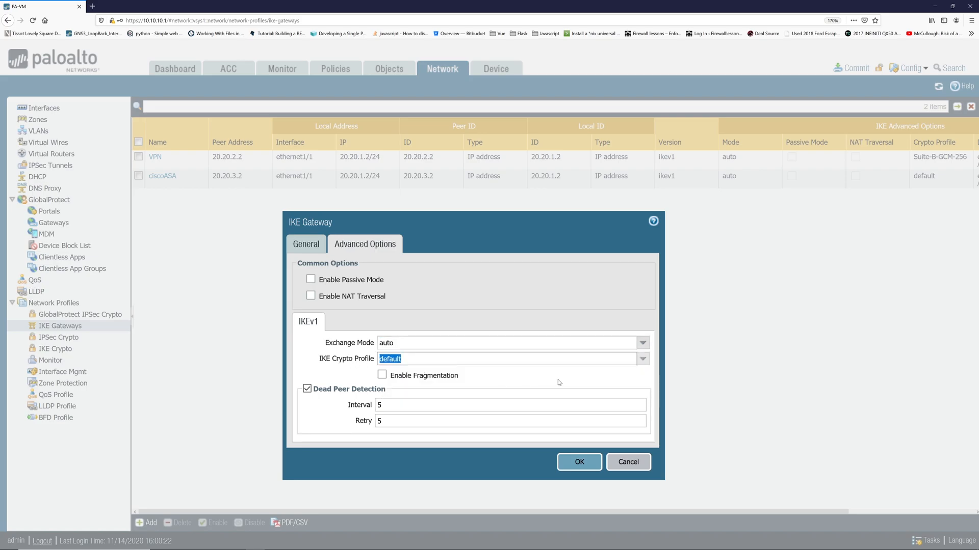
click(598, 462)
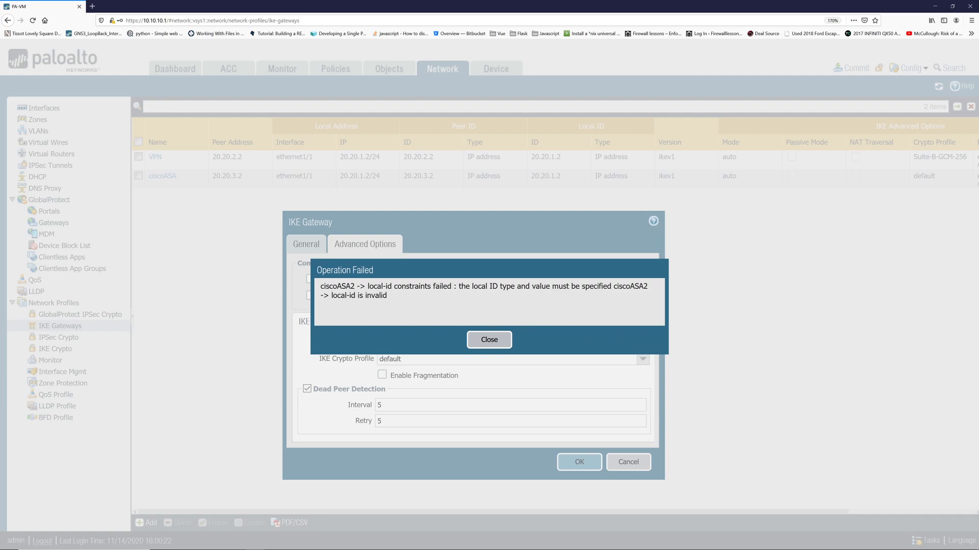
drag(460, 285, 525, 287)
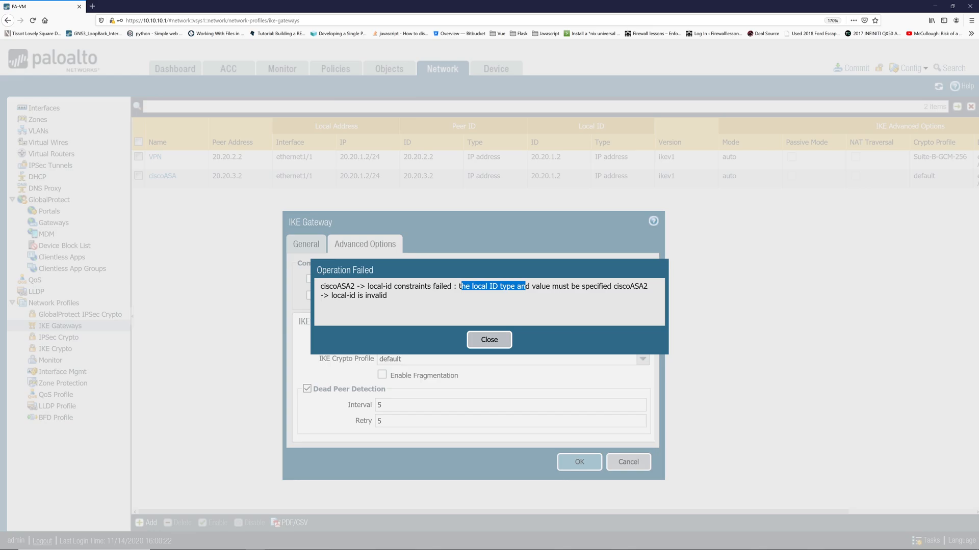
click(495, 343)
Enter local ID 20.20.1.2 and peer ID 20.20.4.2, then save the ciscoASA2 gateway.
click(311, 245)
text(20.20.1.2)
key(Tab)
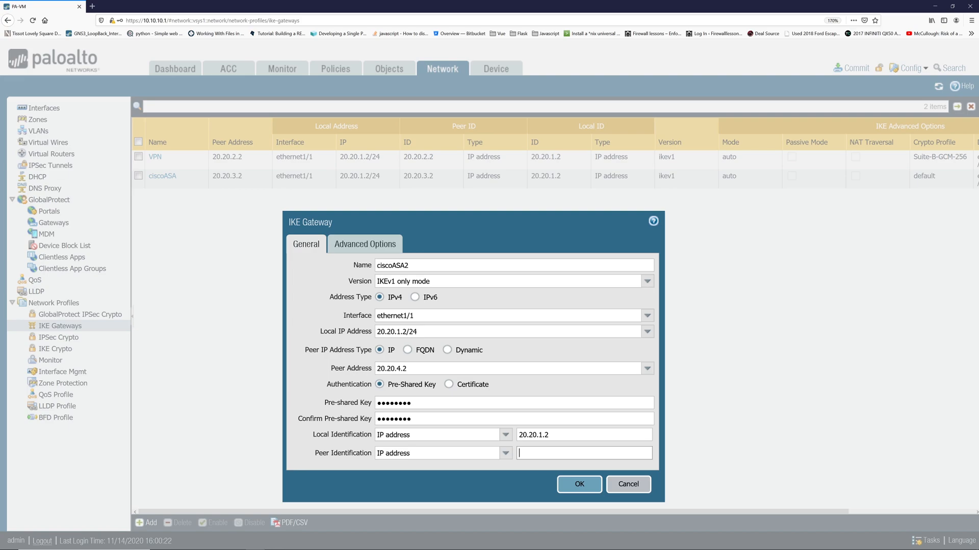
text(20.20.4.2)
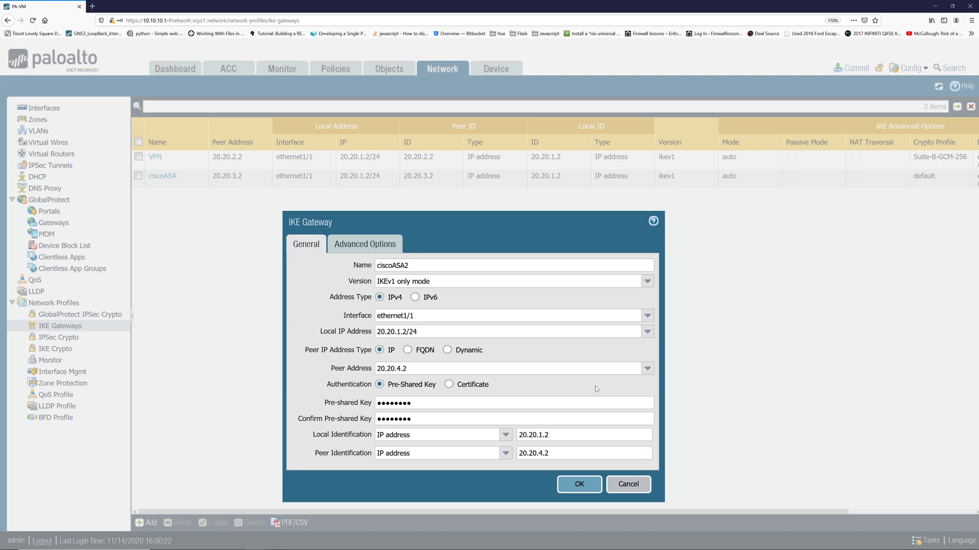
click(580, 484)
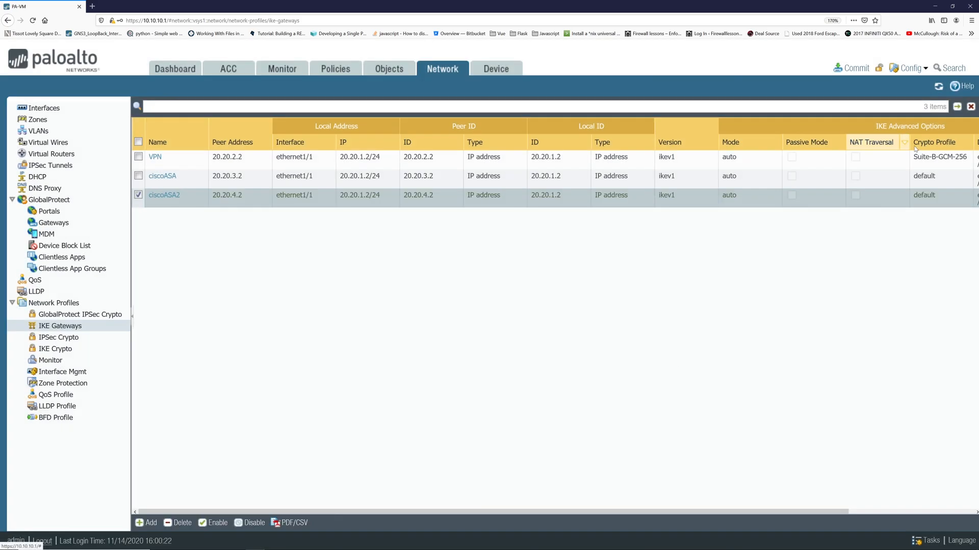
Look over the IPSec and IKE crypto profiles, then go to the IPSec Tunnels list.
click(60, 337)
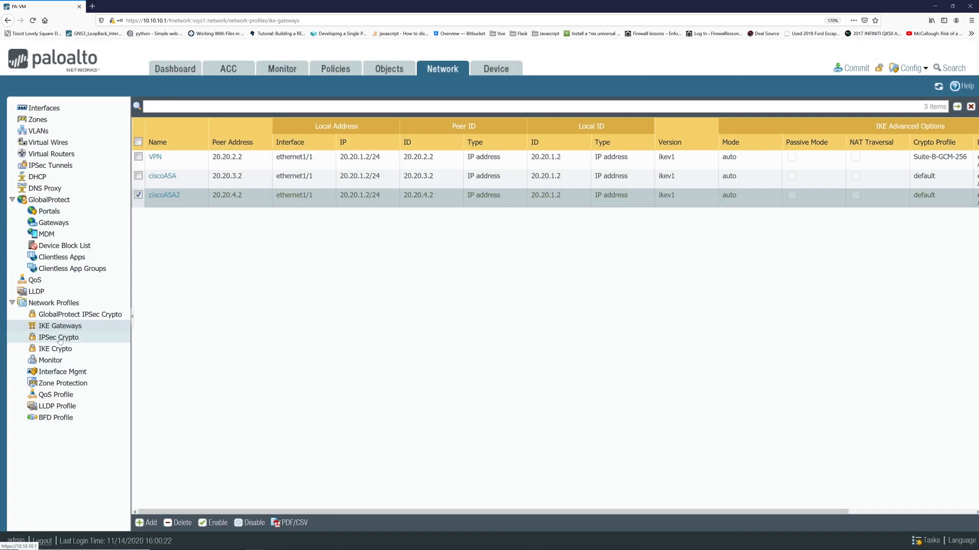
click(54, 350)
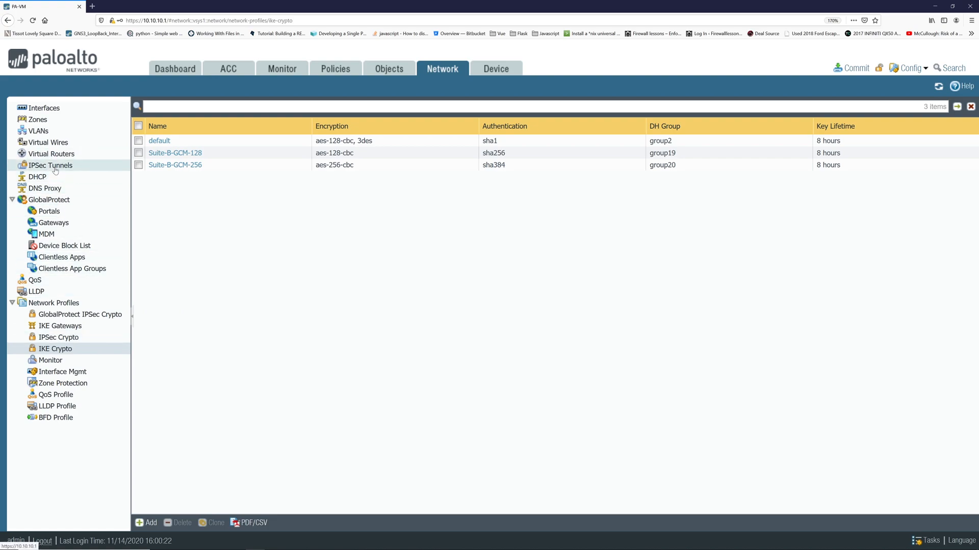
click(73, 166)
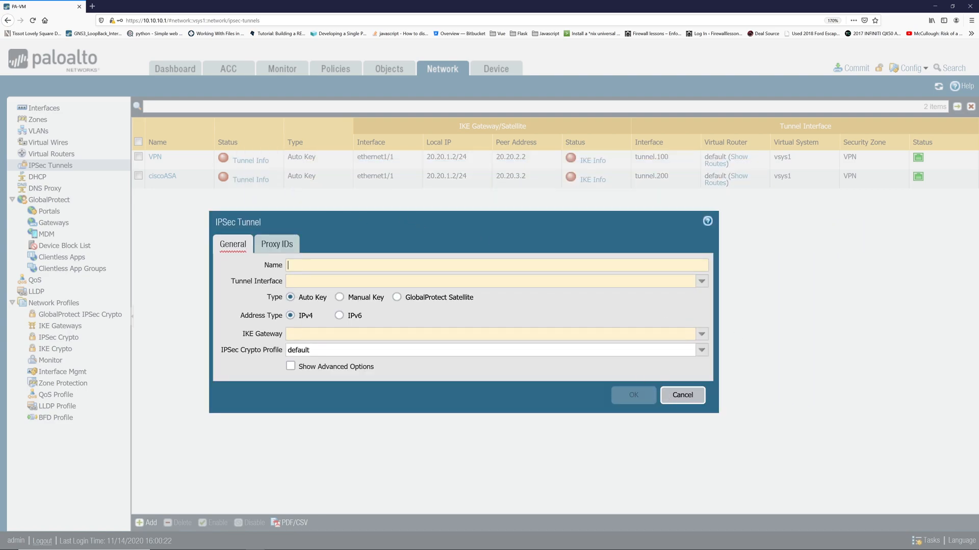
Name the new tunnel ciscoASA2, bind it to tunnel.300, and use IKE gateway ciscoASA2.
text(cisc)
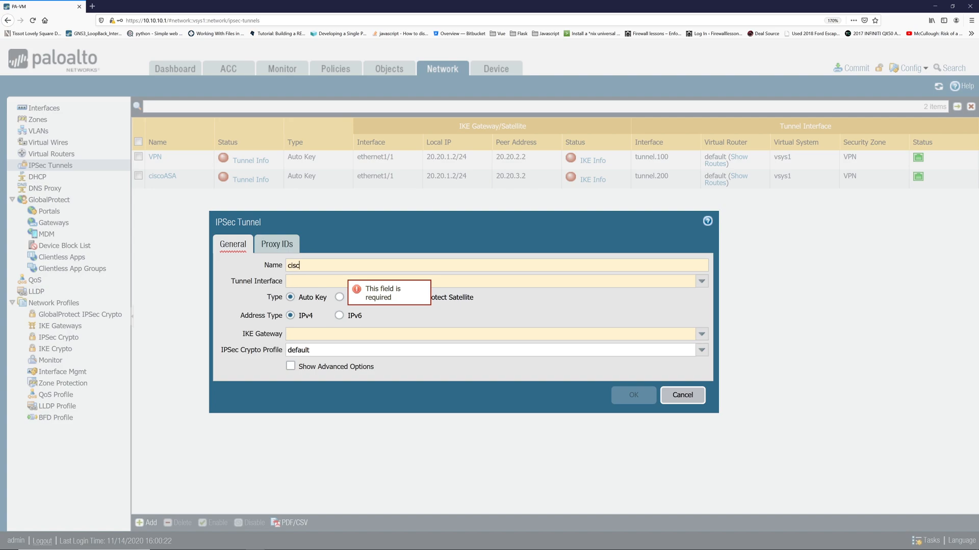
text(oASA)
key(BackSpace)
key(BackSpace)
text(ASA2)
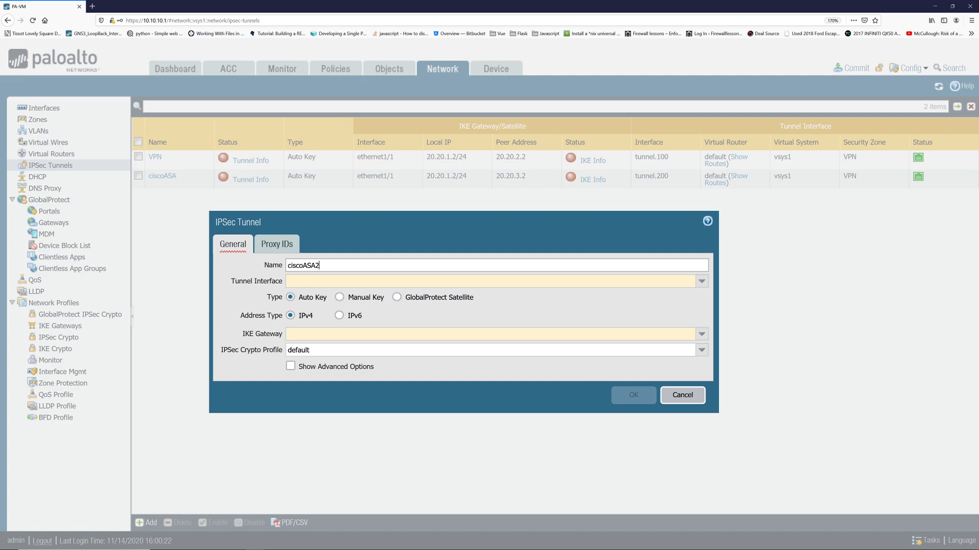
click(702, 281)
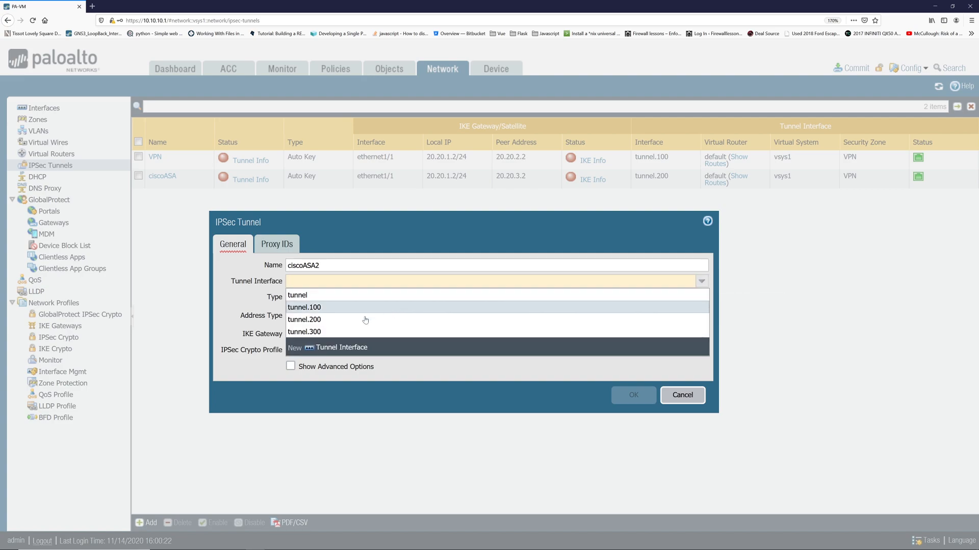
click(340, 332)
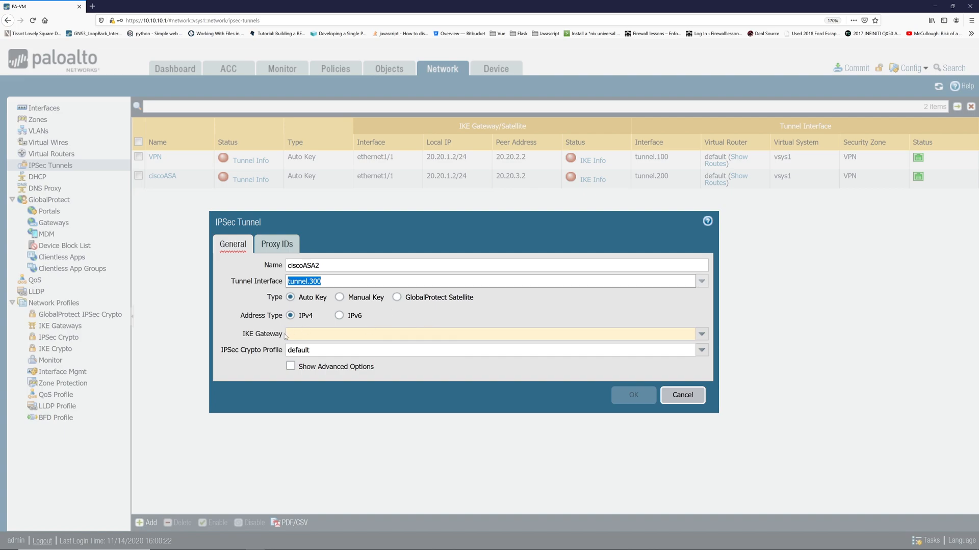
click(698, 335)
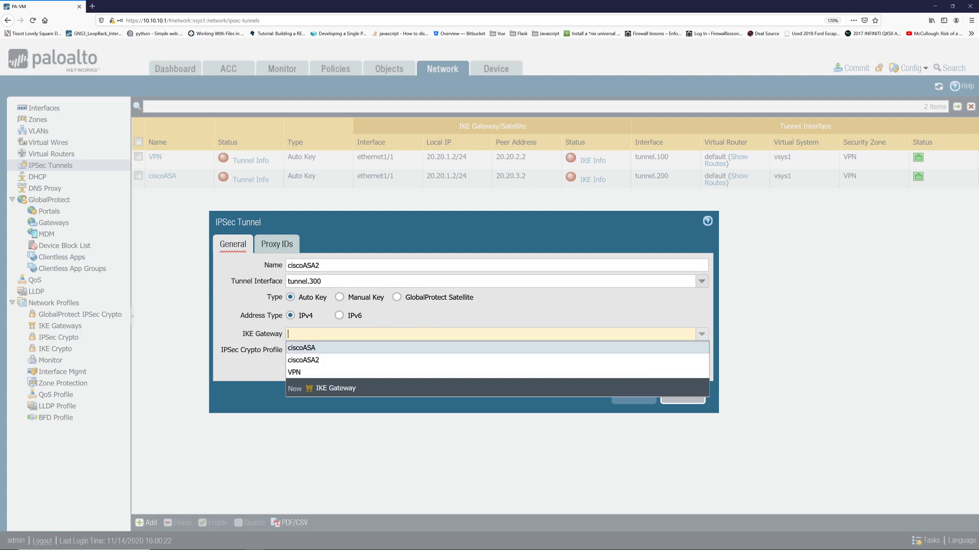
click(335, 361)
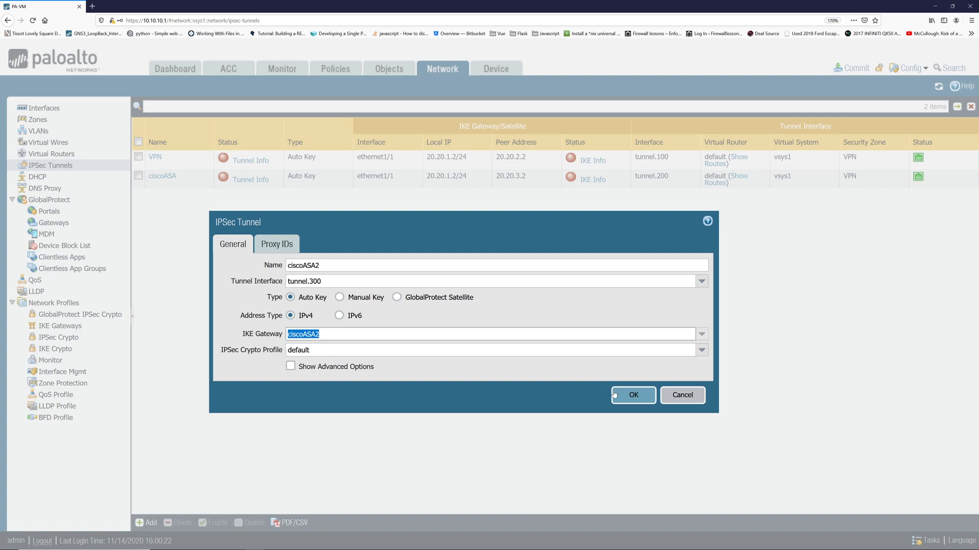
On the Proxy IDs tab, add entry ciscoASA2 with local 20.20.1.2 and remote 20.20.4.2.
click(291, 249)
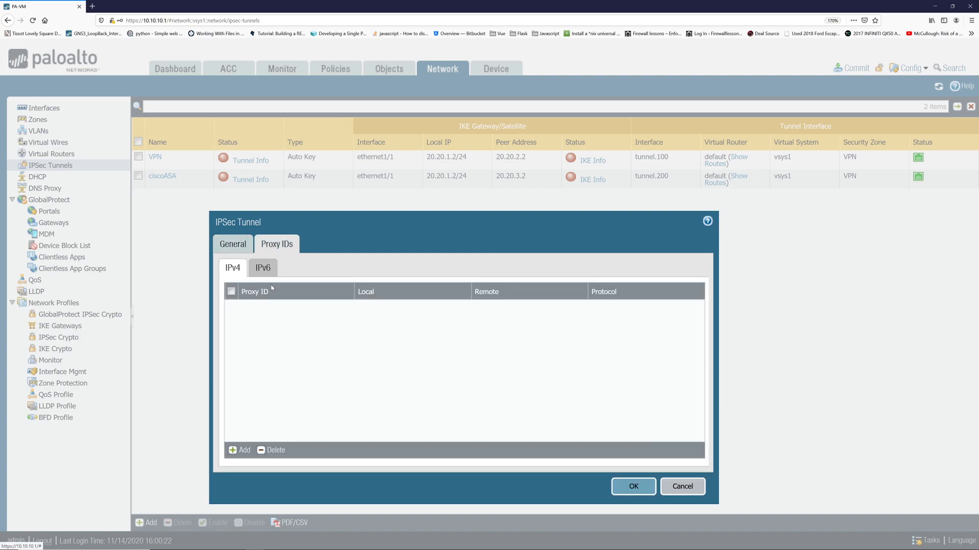
click(239, 450)
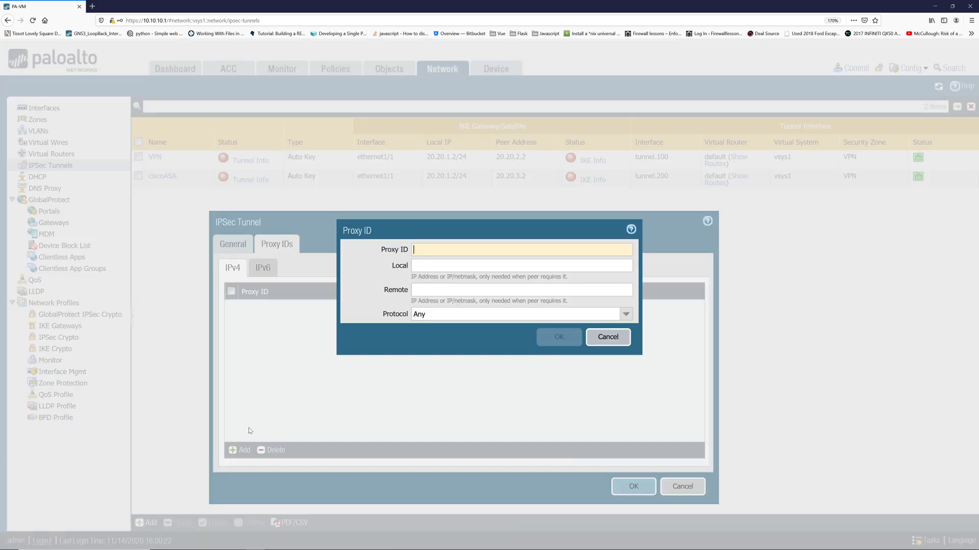
click(620, 341)
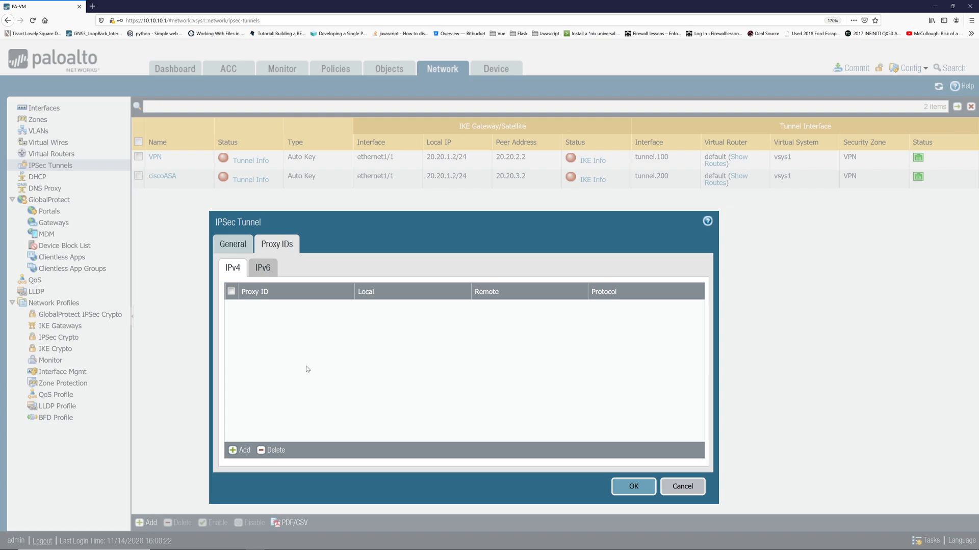
click(240, 450)
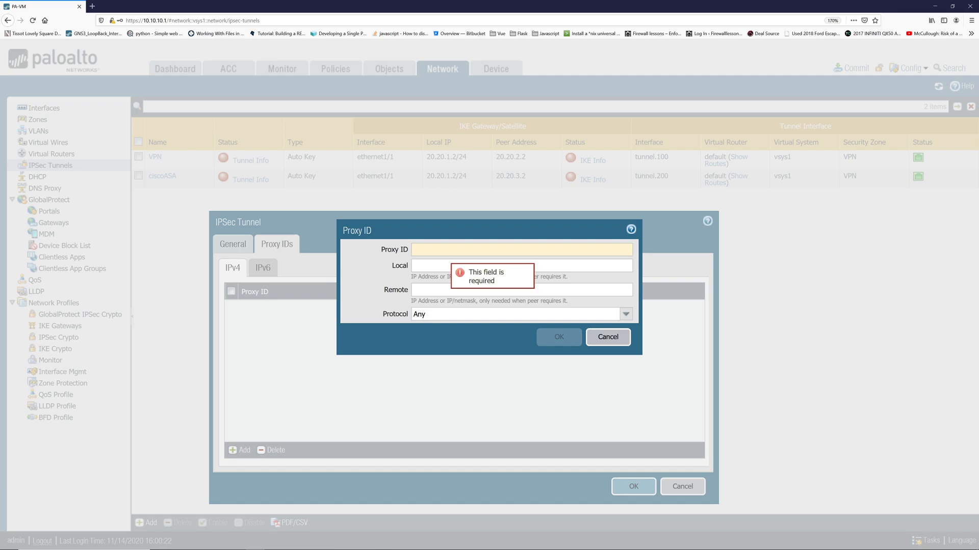
text(csoc)
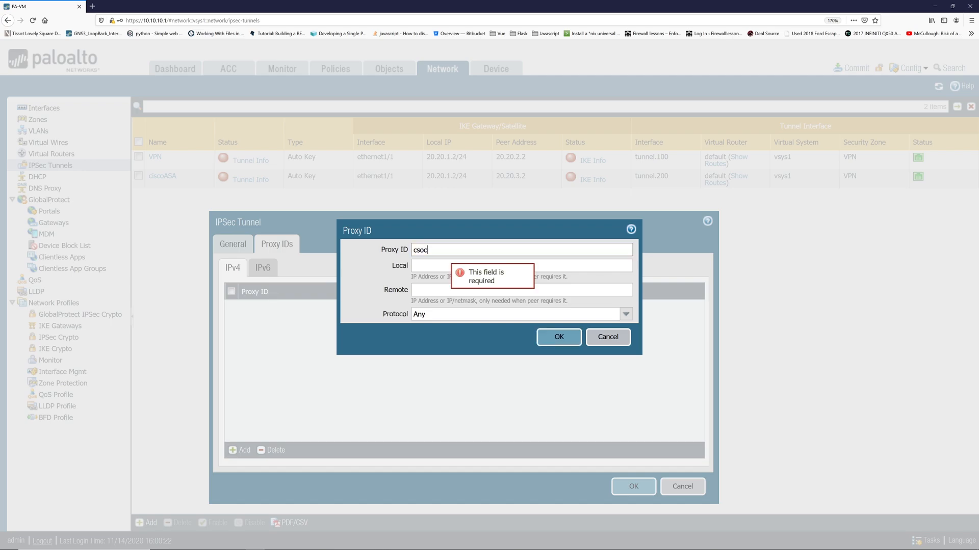
key(BackSpace)
key(BackSpace)
key(BackSpace)
text(iscoASA2)
key(Tab)
text(20.20.)
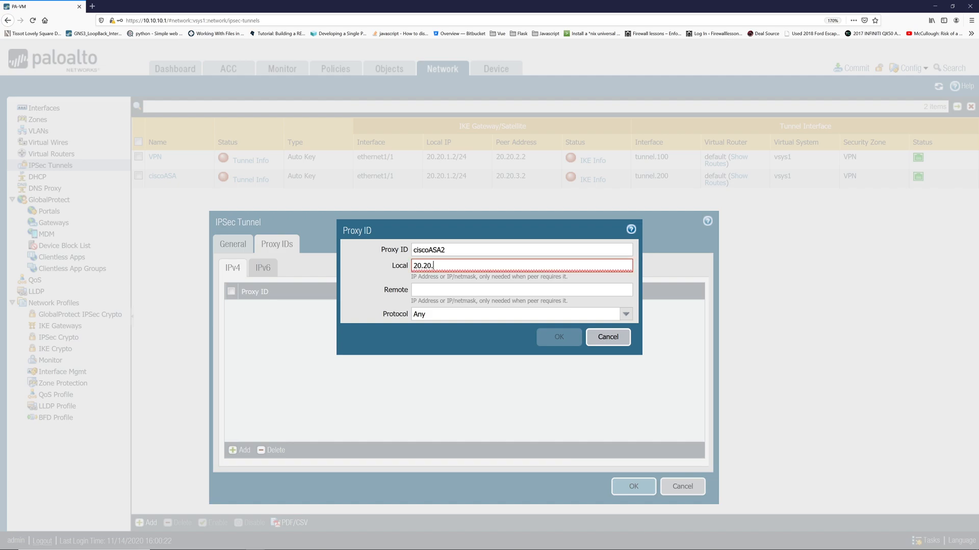
text(1.2)
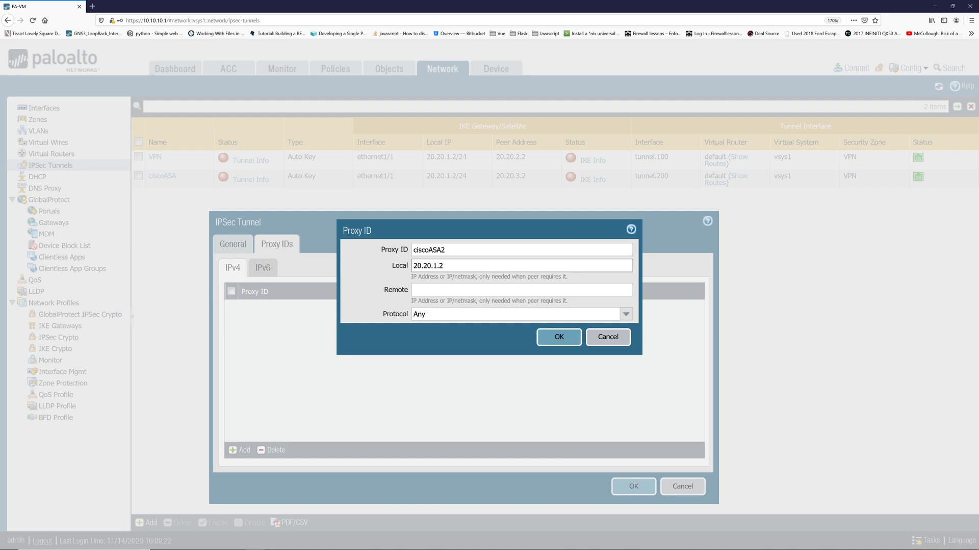
key(Tab)
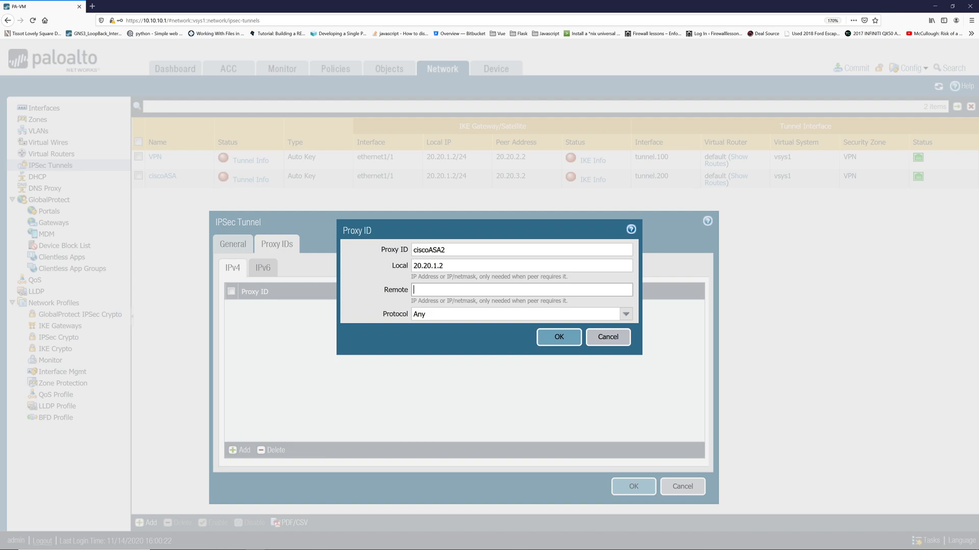
text(20.20.)
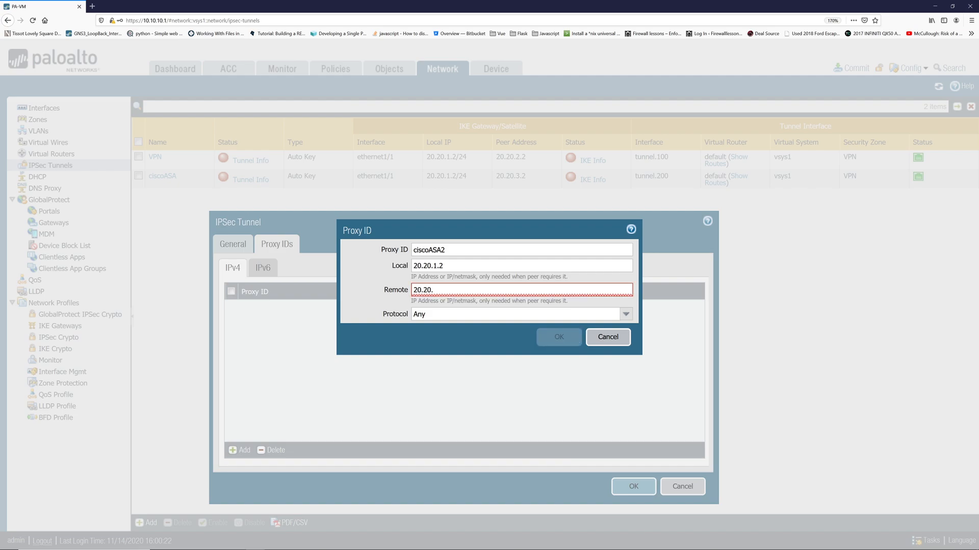
text(4.2)
click(562, 338)
Save the ciscoASA2 tunnel and inspect the existing ciscoASA tunnel's proxy IDs without changes.
click(625, 487)
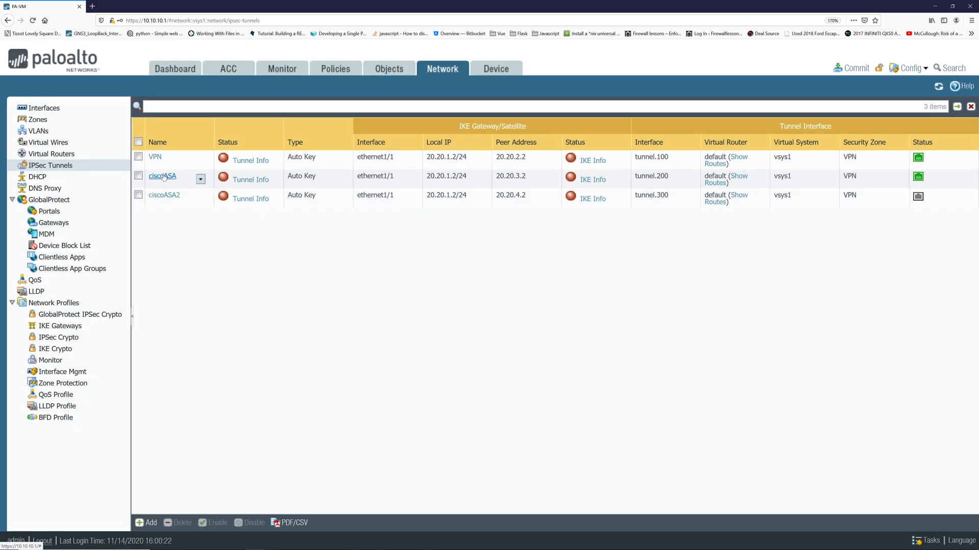
click(164, 176)
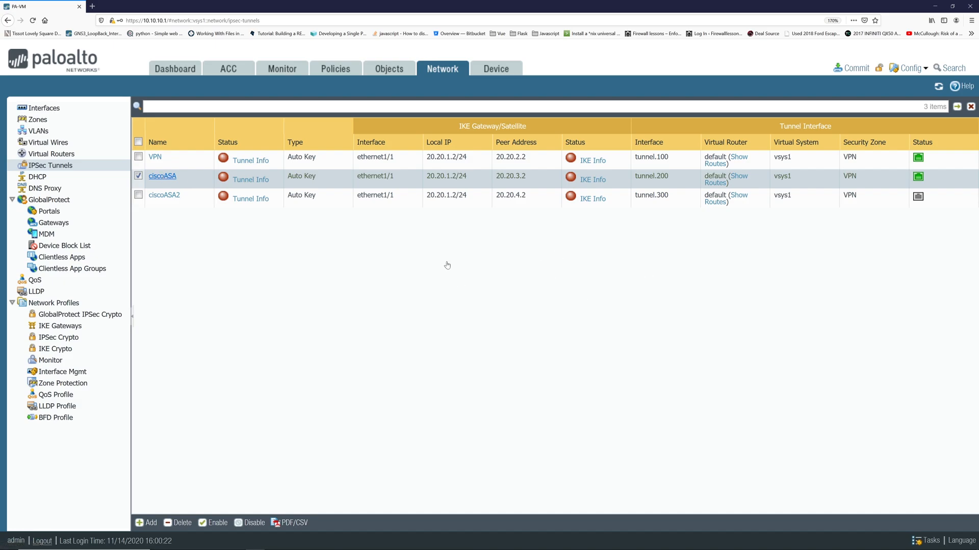
click(162, 176)
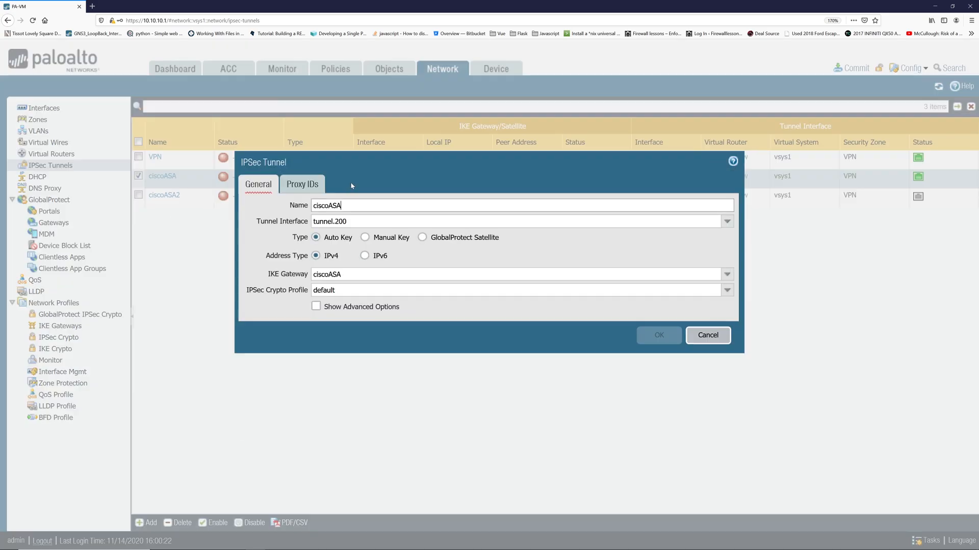
click(302, 184)
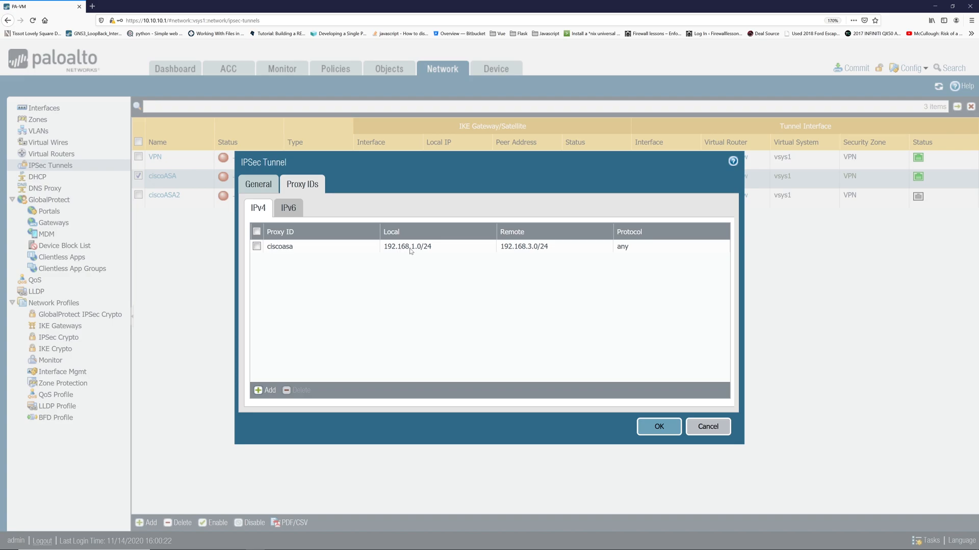
click(705, 426)
Edit ciscoASA2's proxy ID to local 192.168.1.0/24 and remote 192.168.4.0/24, and save.
click(198, 197)
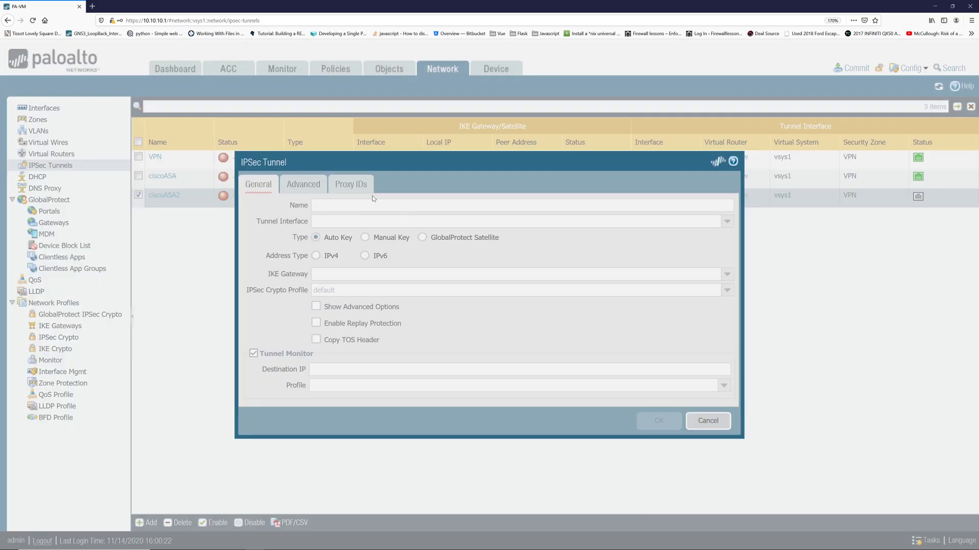
click(305, 185)
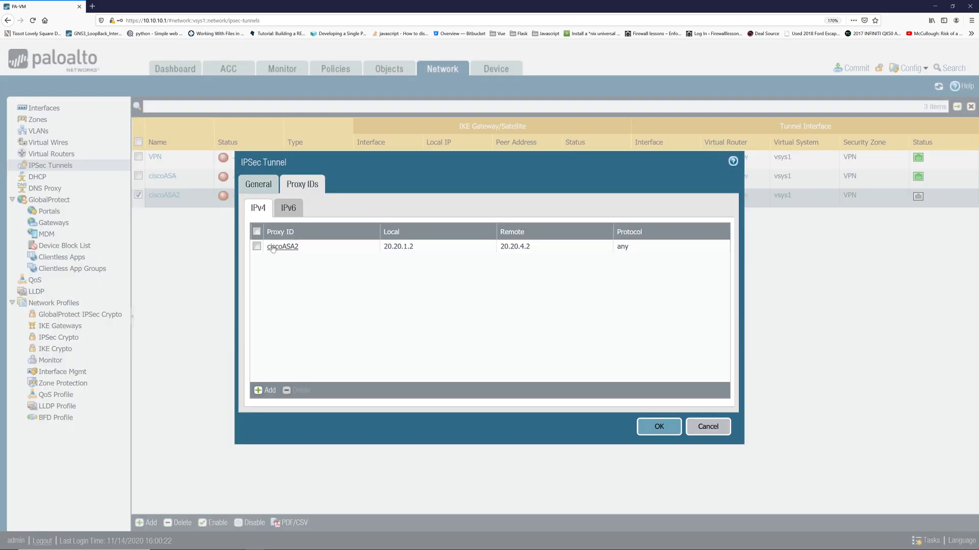
click(286, 249)
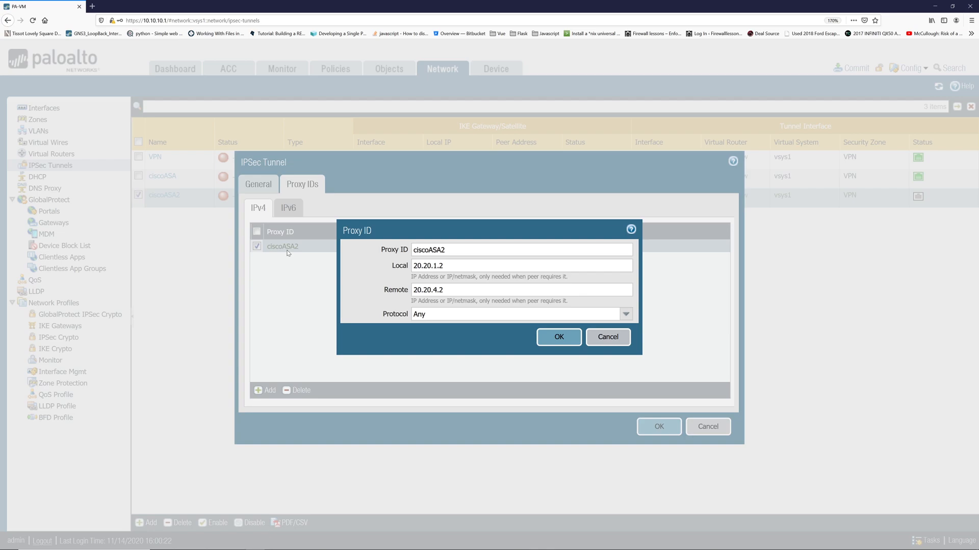
key(Tab)
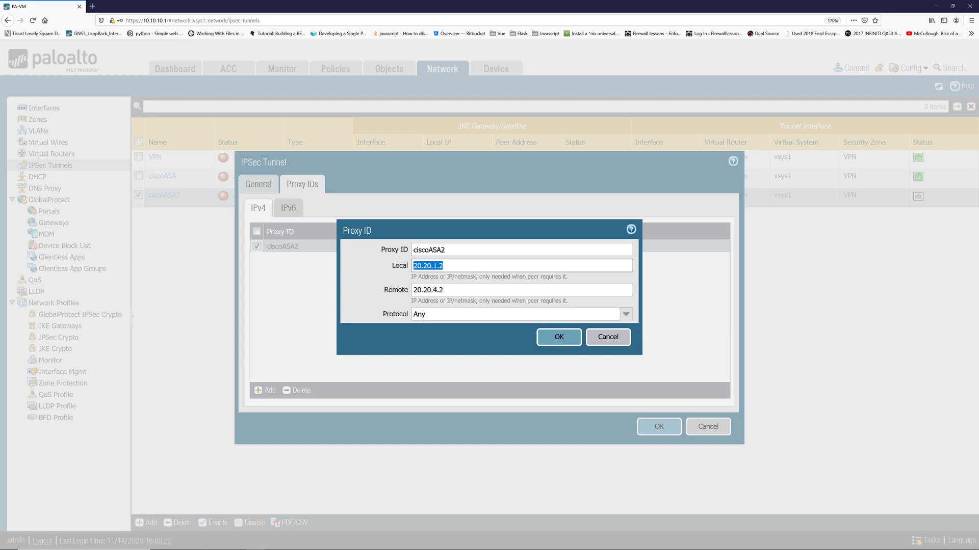
text(192)
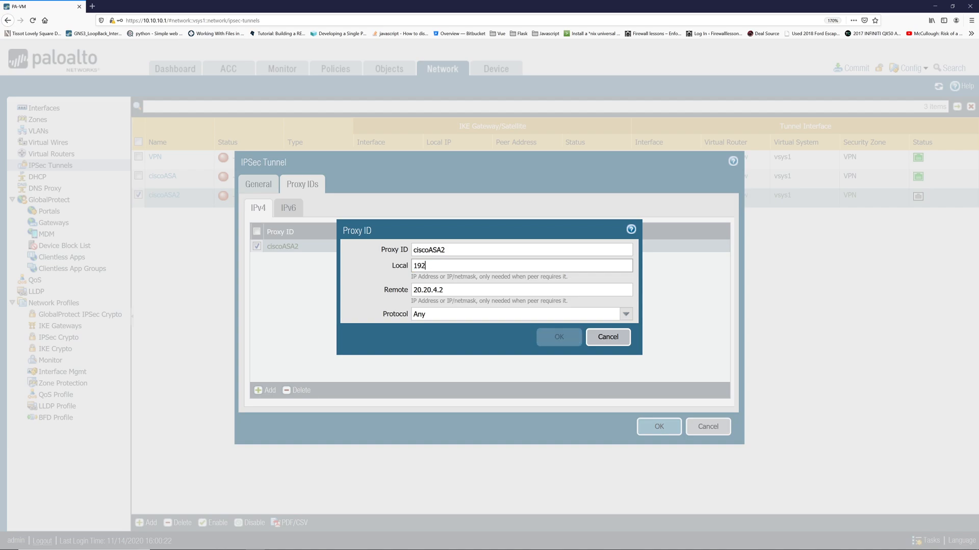
text(.168.1.0/24)
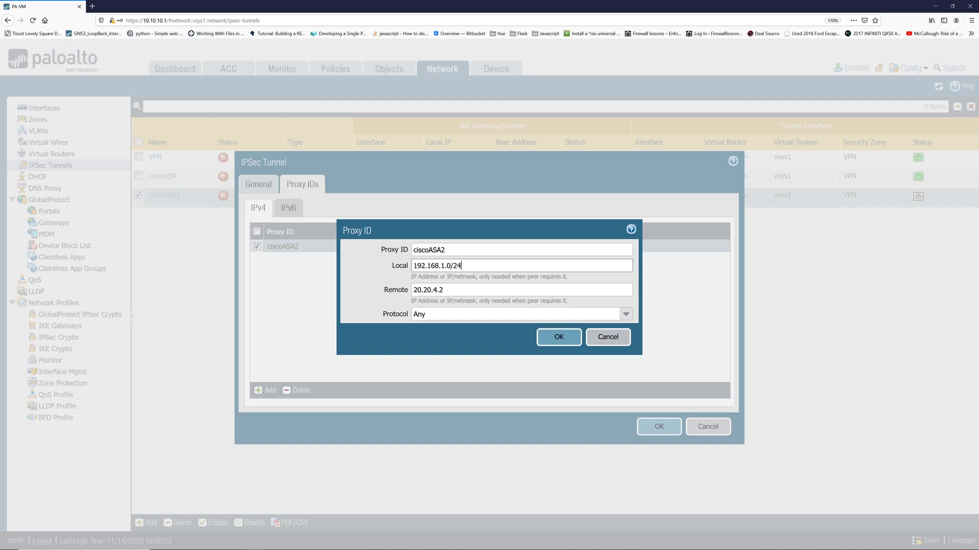
key(Tab)
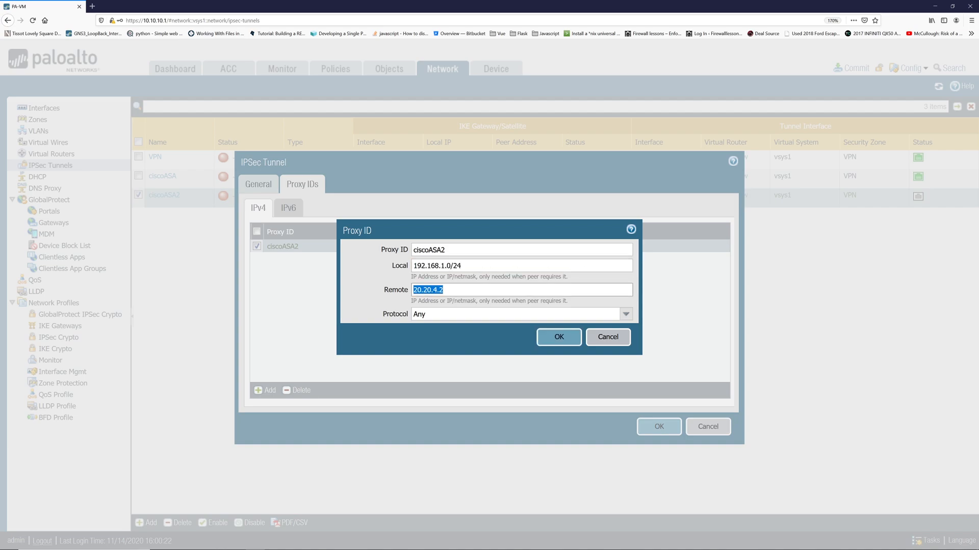
text(19)
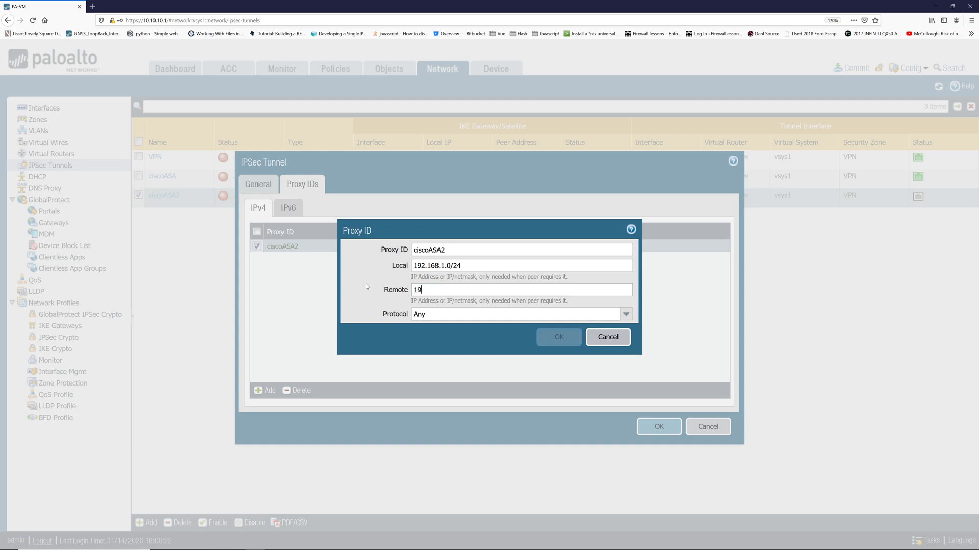
text(2.168.4)
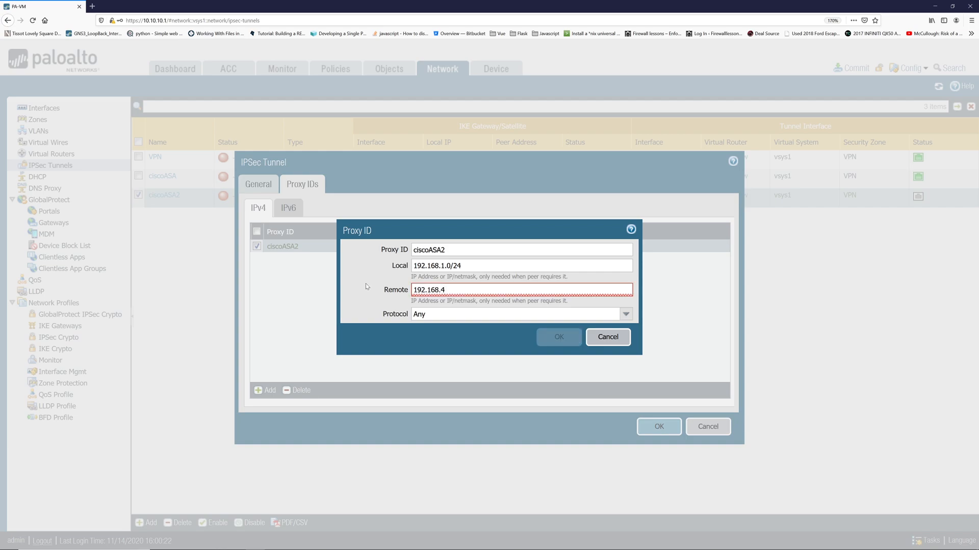
text(.0/24)
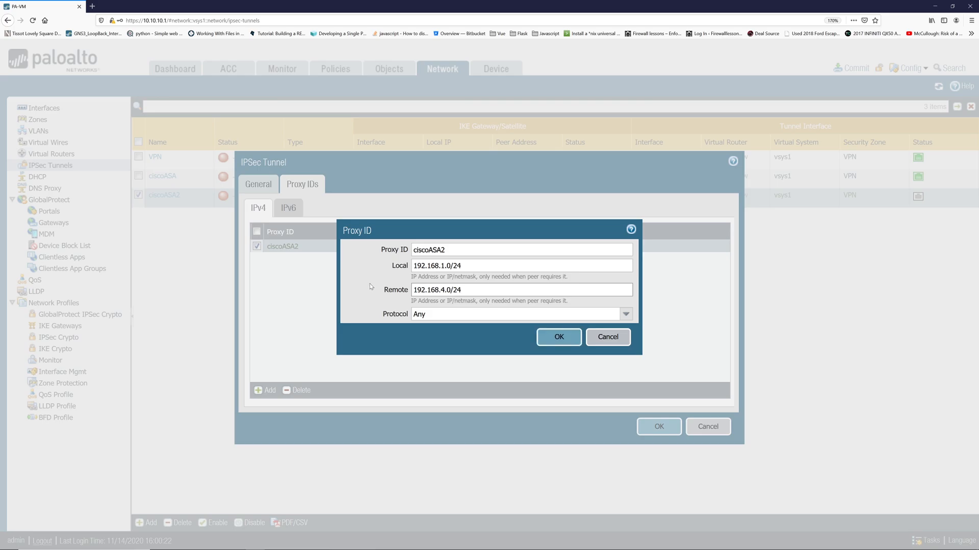
click(560, 338)
click(707, 433)
Commit all configuration changes and close the successful commit result.
click(855, 69)
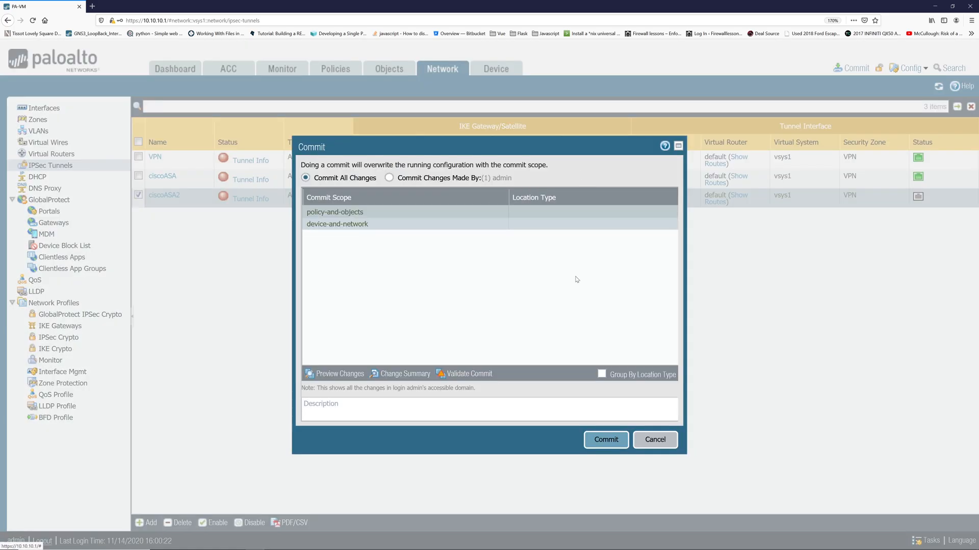
click(599, 440)
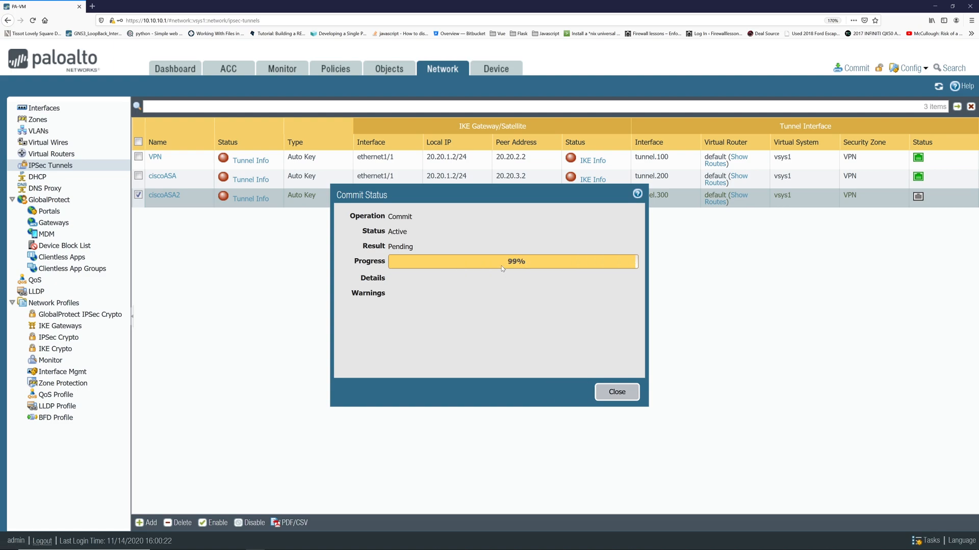
click(608, 394)
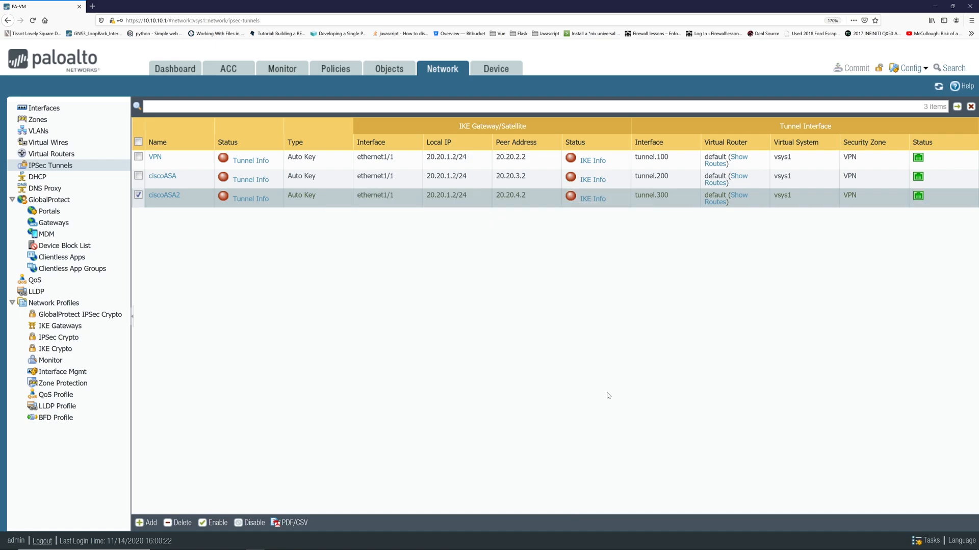
Open Monitor > Logs > System and refresh it repeatedly to see the commit entries.
click(287, 71)
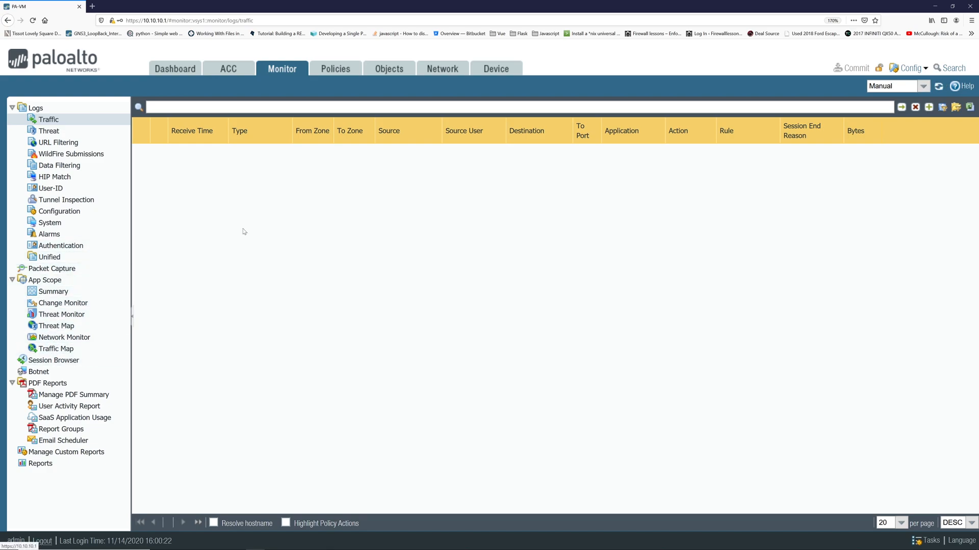
click(50, 223)
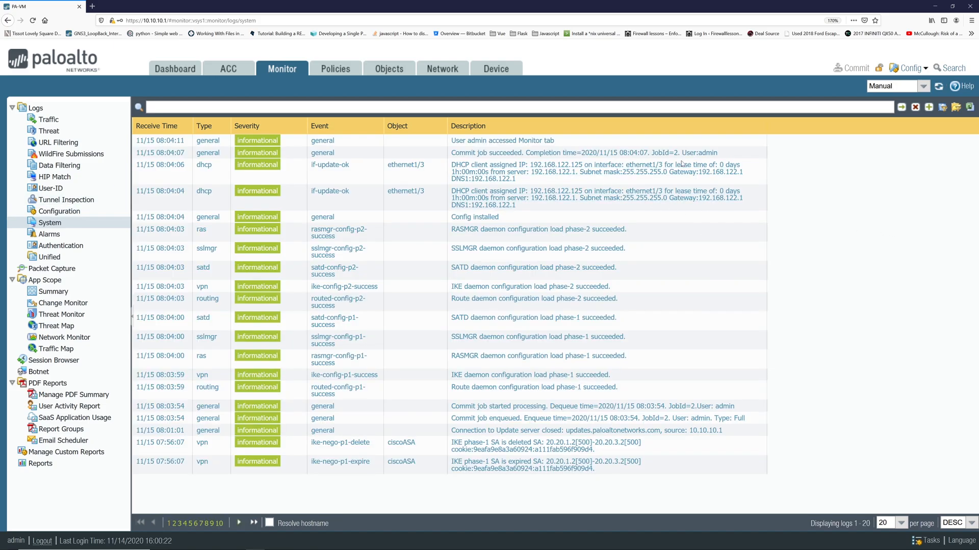
click(938, 87)
click(939, 88)
click(940, 87)
click(941, 88)
click(940, 88)
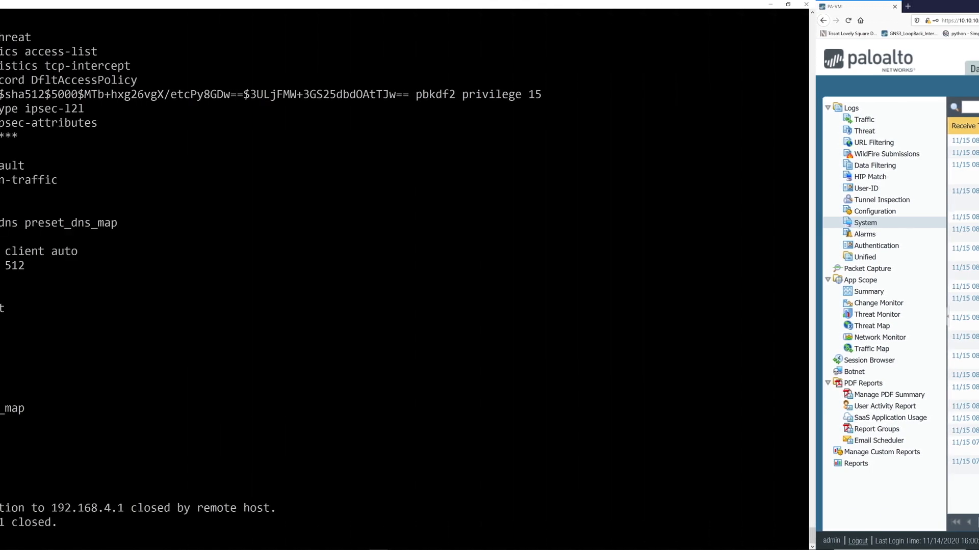
Log back into the ASA over SSH, enter enable mode and go into configuration mode.
key(Up)
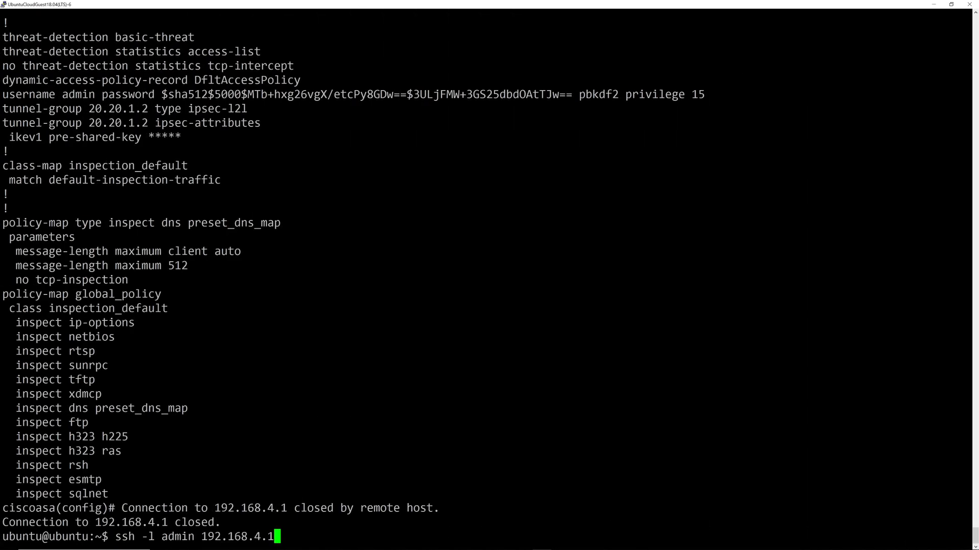
key(Return)
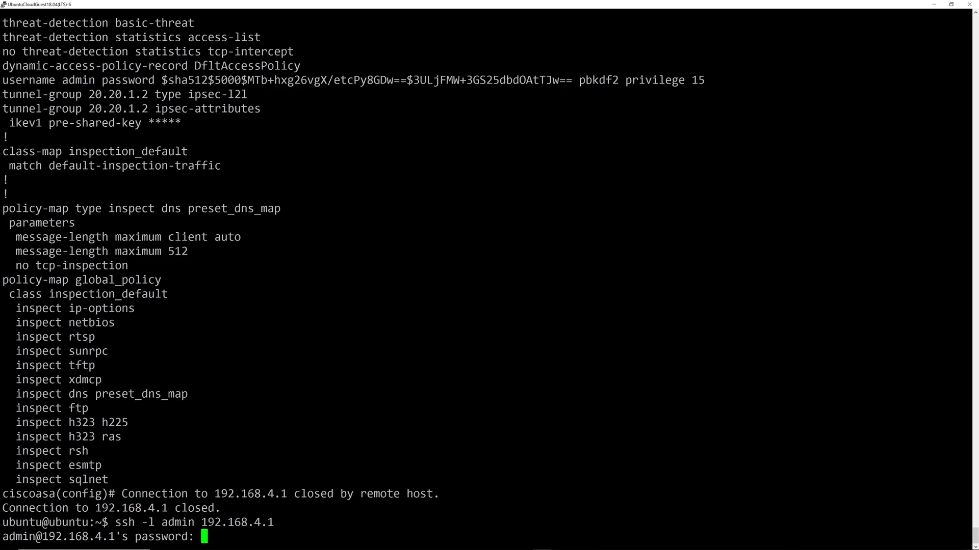
key(Return)
text(admin)
key(BackSpace)
key(BackSpace)
key(BackSpace)
key(BackSpace)
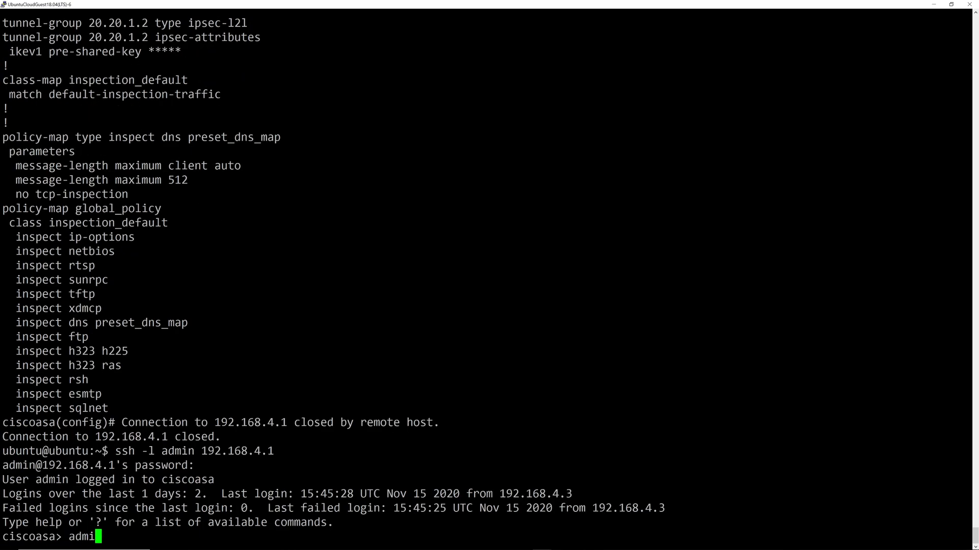
key(BackSpace)
text(en)
key(Return)
text(cisco)
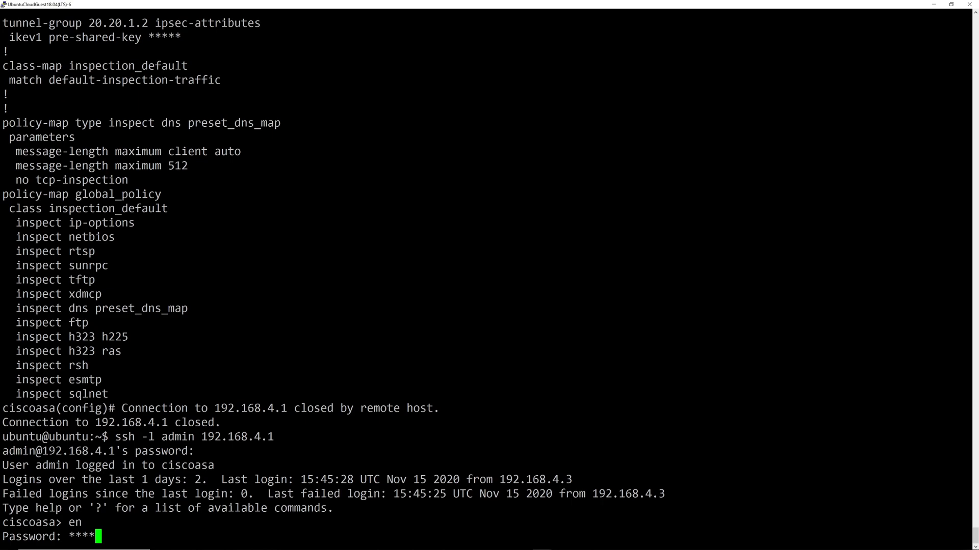
key(Return)
text(conf t)
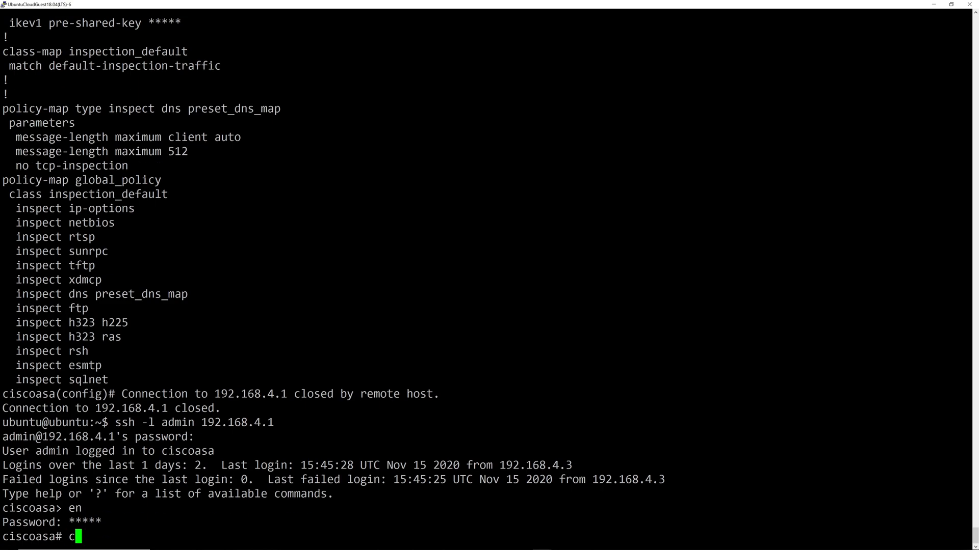
key(Return)
Run logging enable, then run no logging enable to turn logging off.
text(logging enable)
key(Return)
text(loggine)
key(ctrl+a)
text(no)
key(ctrl+e)
text(enable)
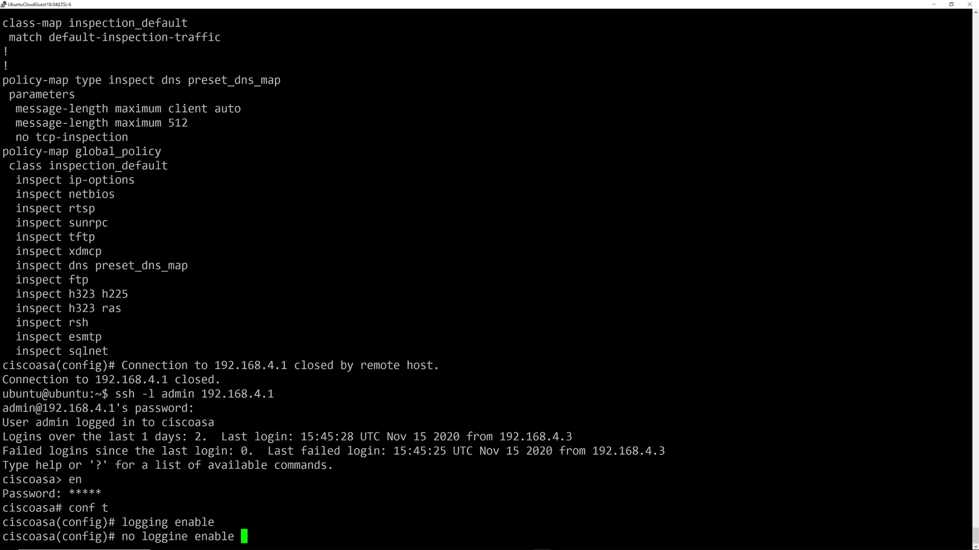
key(BackSpace)
key(BackSpace)
key(BackSpace)
key(BackSpace)
key(BackSpace)
key(Left)
key(Left)
key(Left)
key(BackSpace)
key(ctrl+e)
text(able)
key(Return)
Set buffered logging to informational level with a logging buffer size of 5000.
text(logging bu)
key(Tab)
text(ed ?)
text(info)
key(Tab)
key(Return)
text(logging buf)
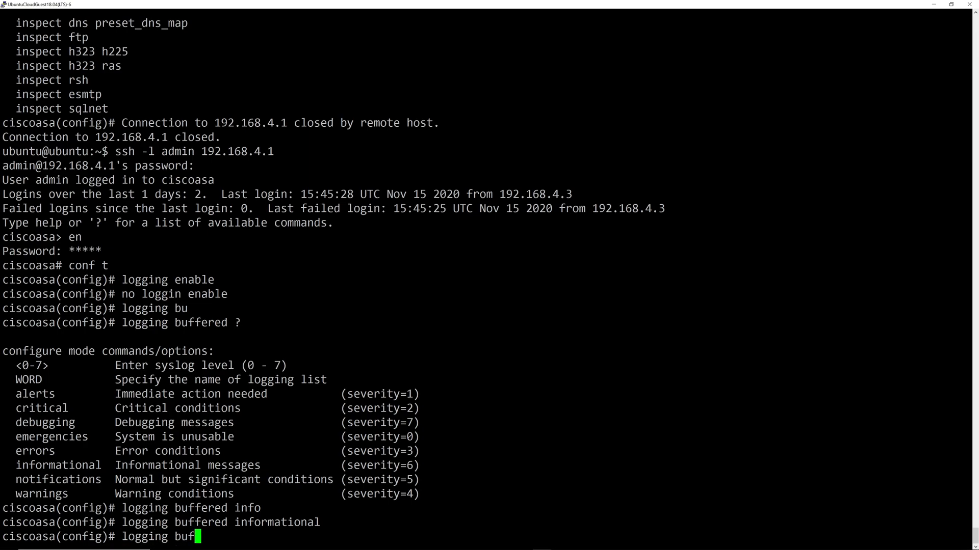
text(fer-)
key(Tab)
text(5000)
key(Return)
Turn on logging timestamp so log messages carry timestamps.
text(logging ?qena)
key(BackSpace)
key(BackSpace)
key(BackSpace)
text(?)
key(space)
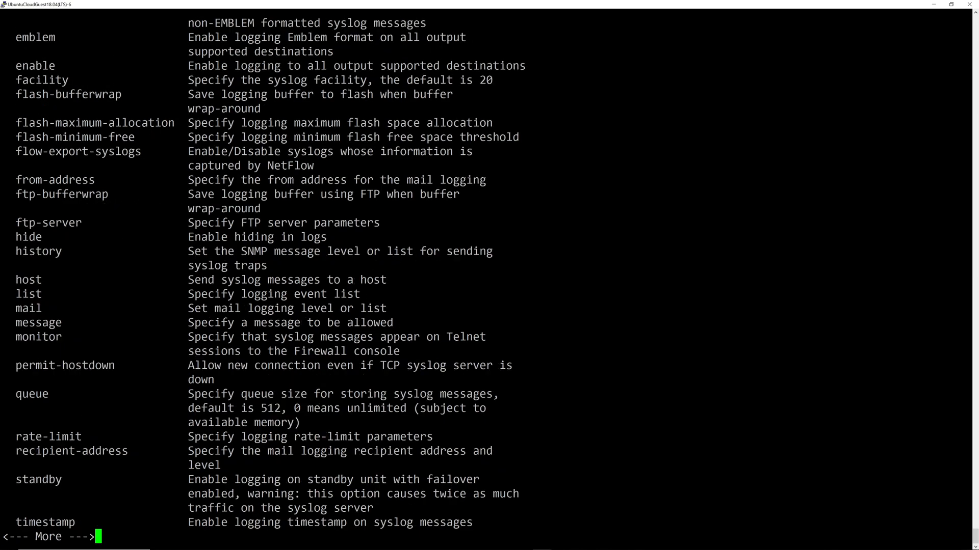
key(space)
text(time)
key(Tab)
key(Return)
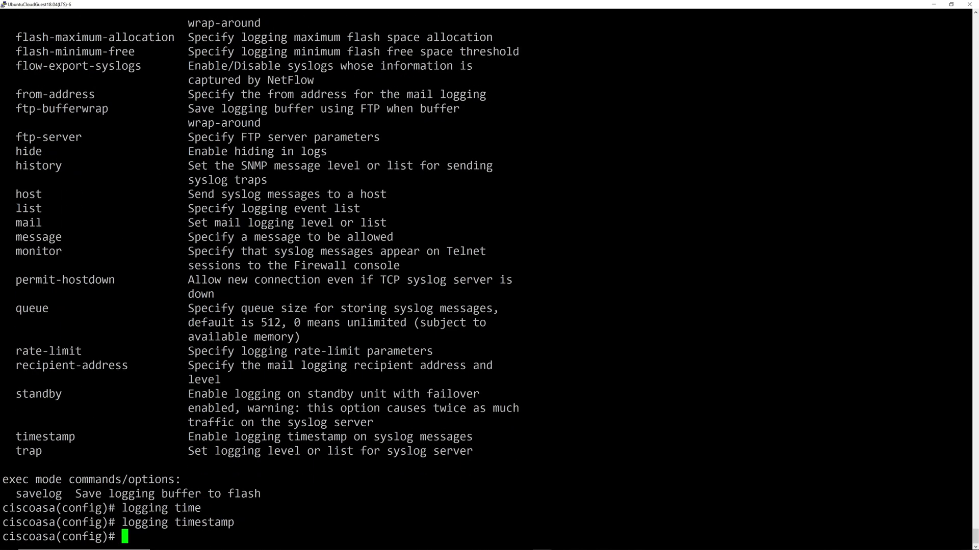
Save the configuration with wr and check the output of sh logging.
text(logging ?q)
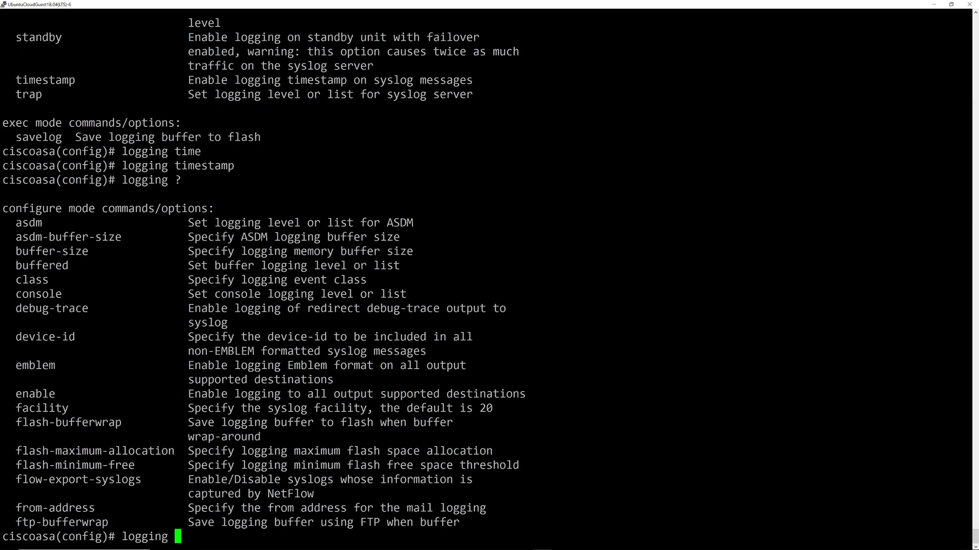
key(BackSpace)
key(BackSpace)
key(BackSpace)
key(BackSpace)
key(BackSpace)
key(BackSpace)
key(BackSpace)
key(BackSpace)
text(do wr)
key(Return)
text(wr)
key(Return)
text(sh logging)
key(Return)
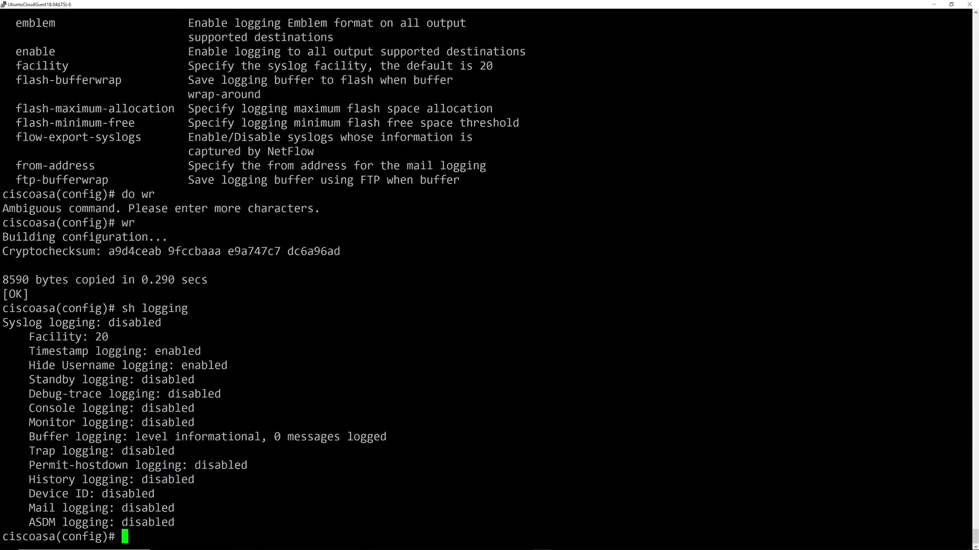
Set console logging to level 6, save, and recheck the logging status.
text(logging cons)
key(Tab)
key(Return)
key(Up)
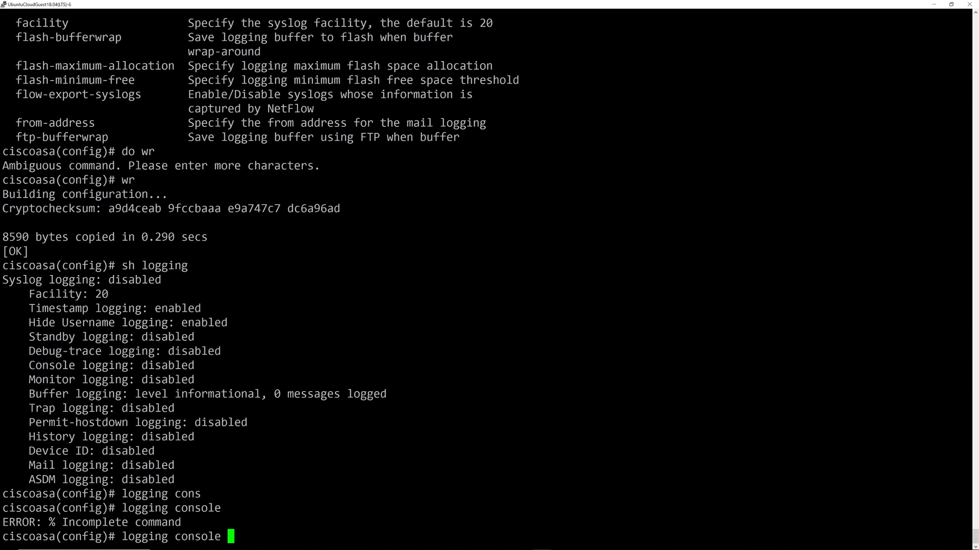
text(?6)
key(Return)
text(wr)
key(Return)
text(sh logging)
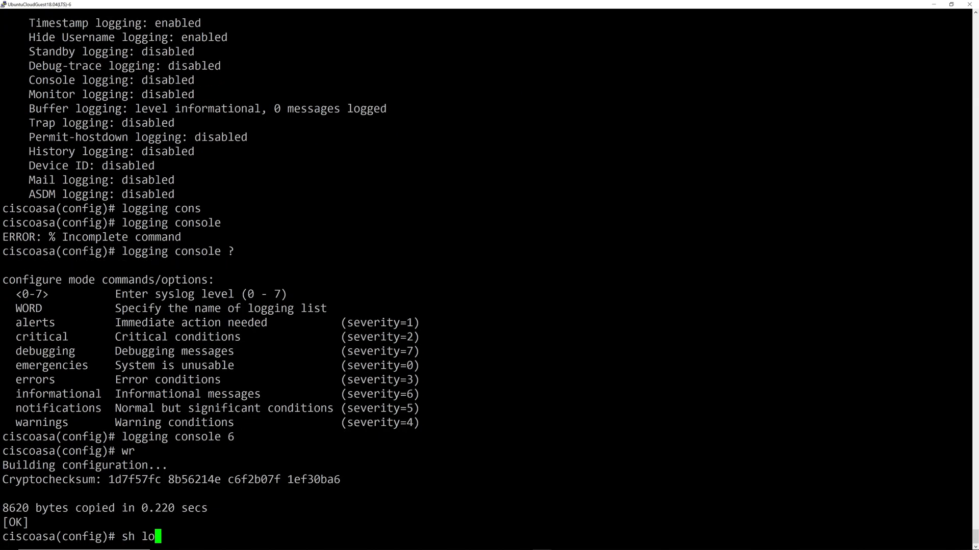
key(Return)
Turn syslog logging back on with logging enable.
text(logging ?)
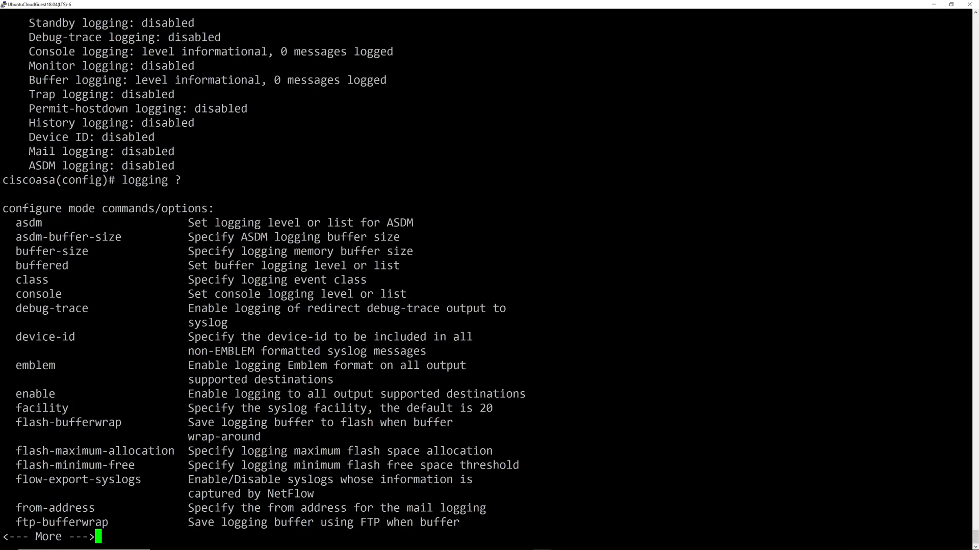
text(q)
key(BackSpace)
key(BackSpace)
key(BackSpace)
key(BackSpace)
key(BackSpace)
key(BackSpace)
key(BackSpace)
key(BackSpace)
text(enable logg)
key(Tab)
key(BackSpace)
key(BackSpace)
key(BackSpace)
key(BackSpace)
key(BackSpace)
key(BackSpace)
key(BackSpace)
key(BackSpace)
key(BackSpace)
key(BackSpace)
key(BackSpace)
text(logging en)
key(Tab)
key(Return)
Write the configuration and review sh logging for status and recent messages.
text(sh log)
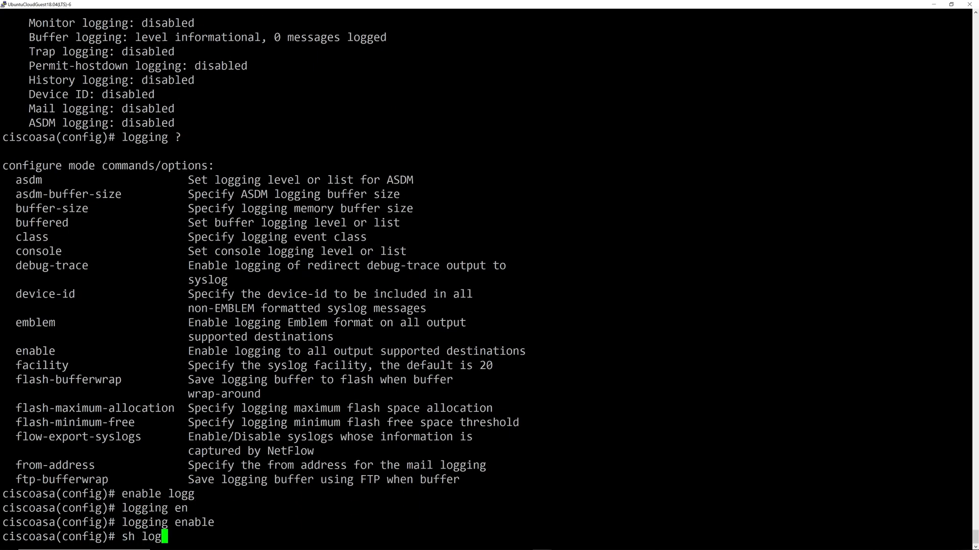
key(Tab)
key(Return)
text(wr)
key(Return)
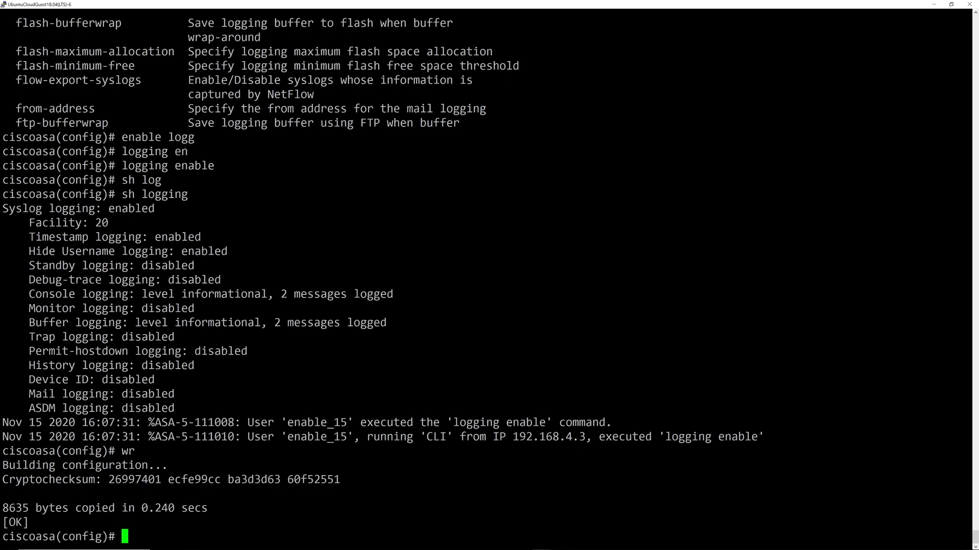
text(wr)
key(Up)
key(Up)
key(Return)
Page through the log and highlight the tunnel-established and outbound ICMP connection entries.
key(space)
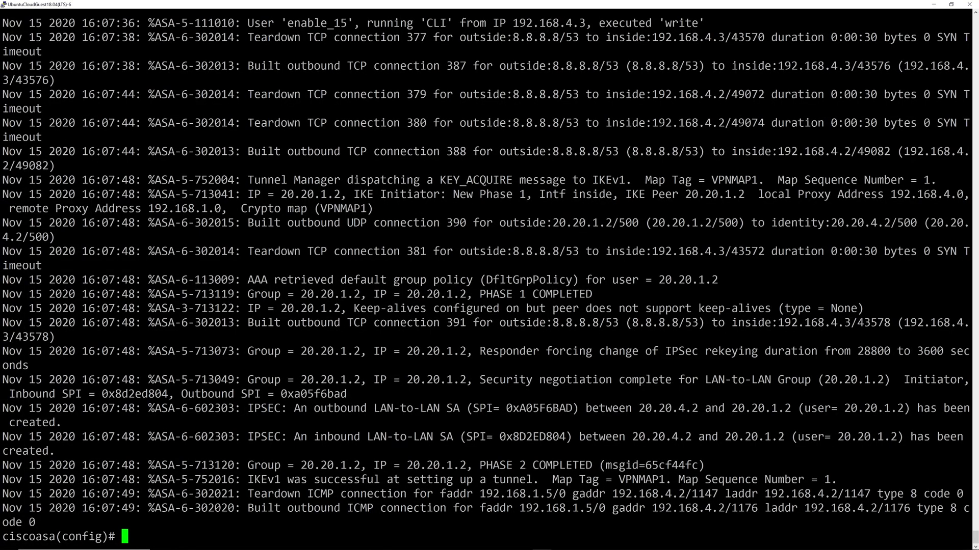
drag(254, 480, 559, 480)
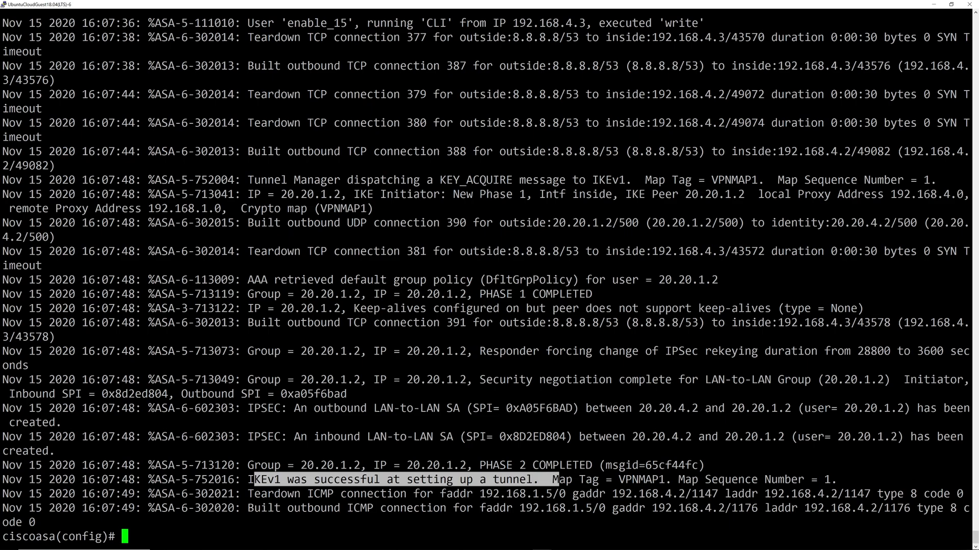
double_click(374, 494)
drag(314, 508, 480, 508)
drag(619, 508, 771, 494)
click(771, 494)
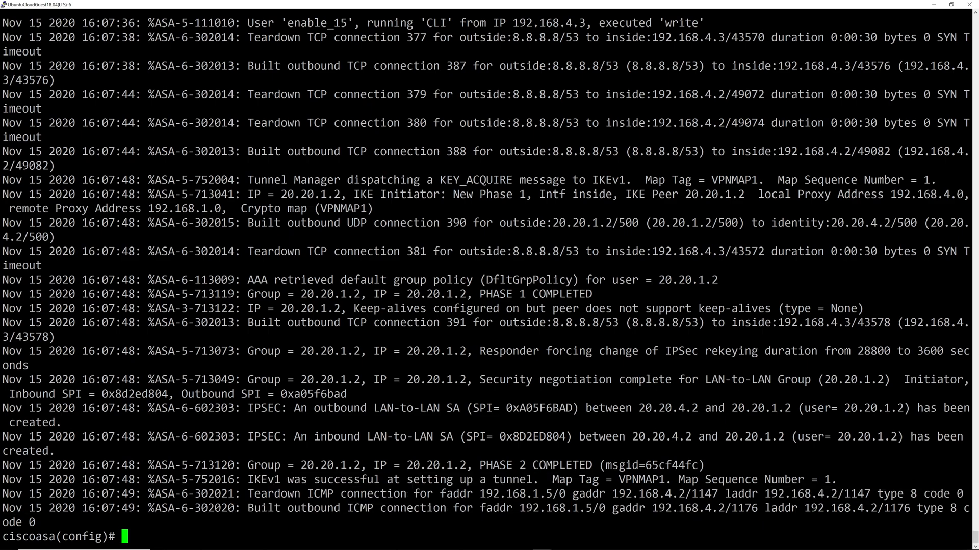
Display the IPsec SAs with sh ipsec sa and the ISAKMP SAs with sh isakmp sa.
text(sh ip)
text(sec sa)
key(Return)
text(qsh is)
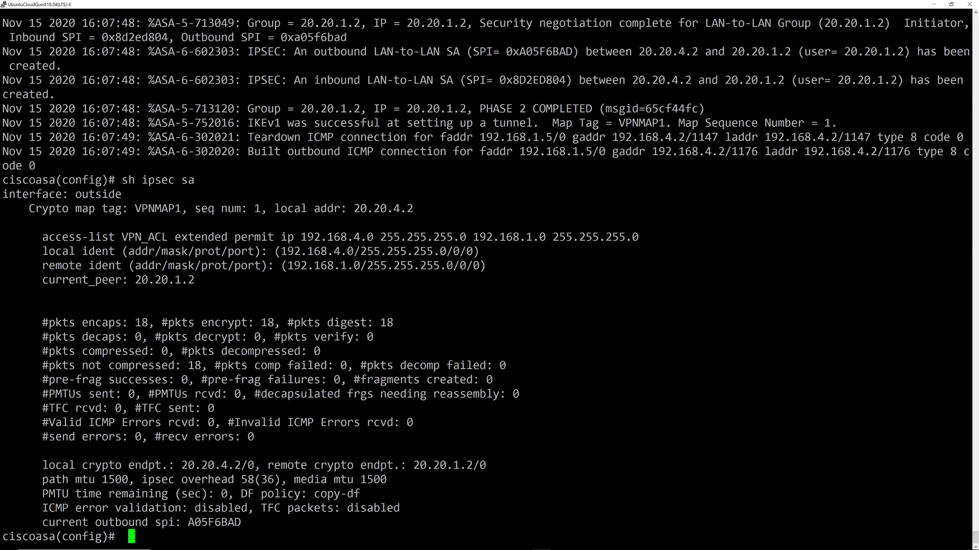
text(kamp sa)
key(Return)
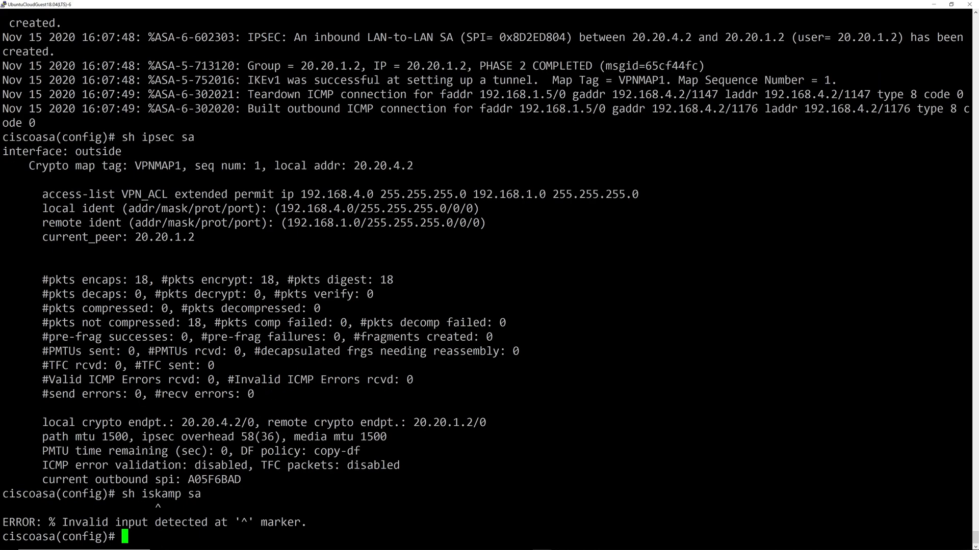
text(sh isa)
key(Tab)
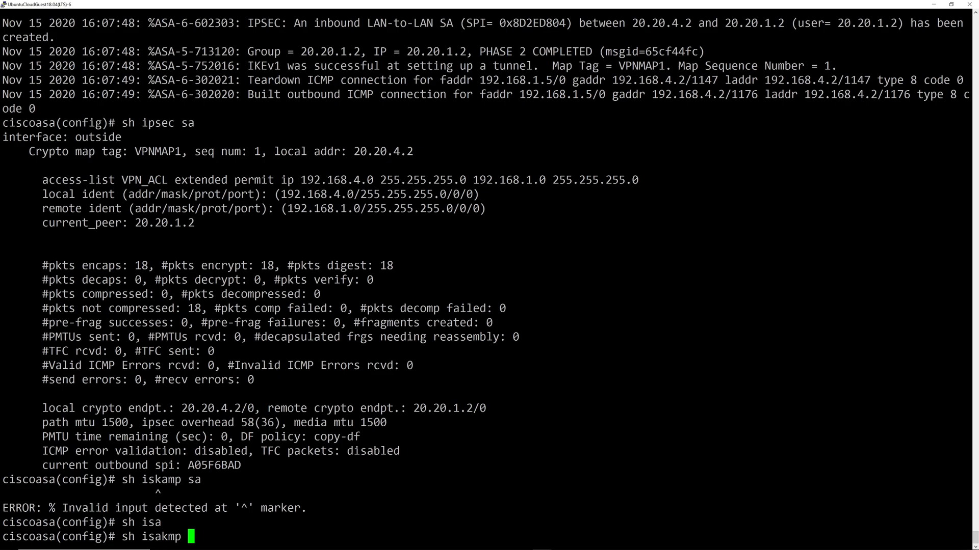
text(?)
text(sa)
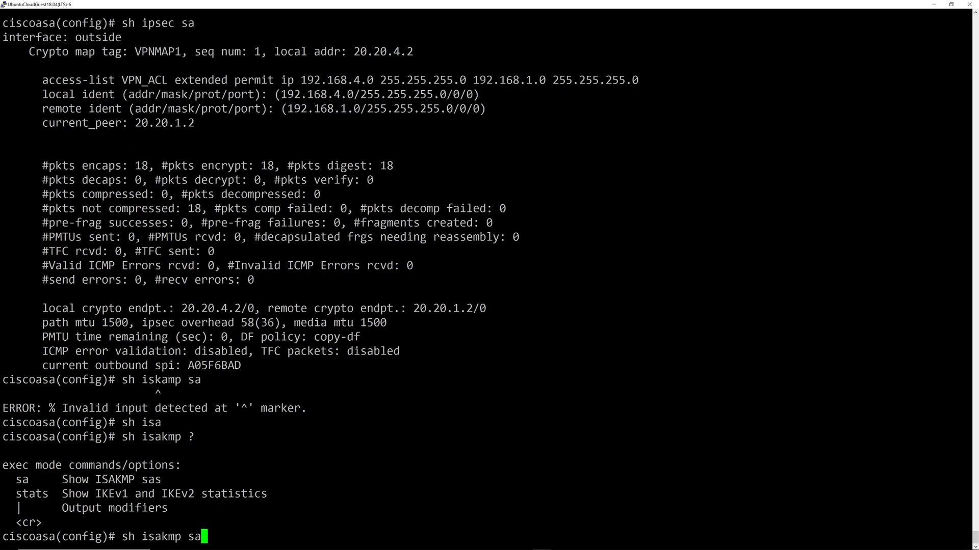
key(Return)
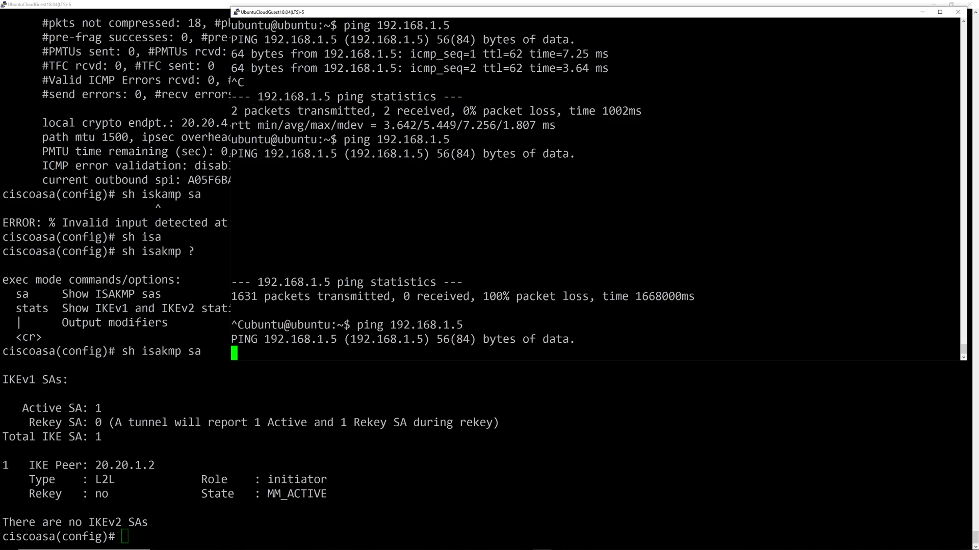
Show PAN-OS Network > IPSec Tunnels, refreshed so ciscoASA2 on tunnel.300 appears up.
key(alt+Tab)
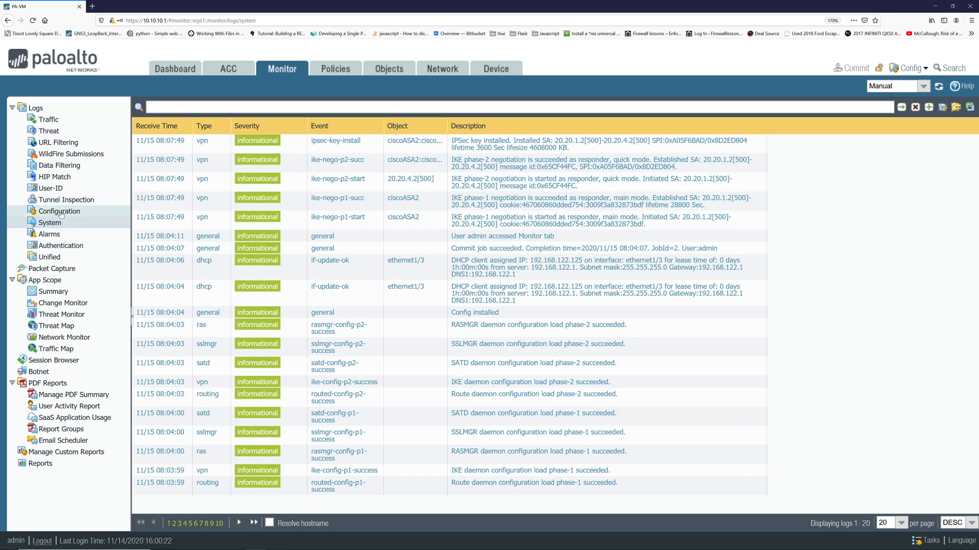
click(452, 70)
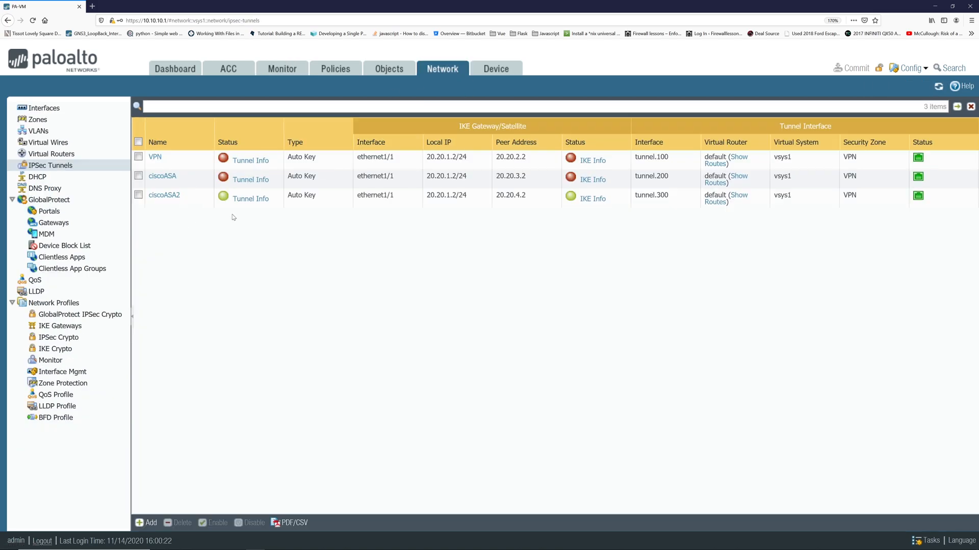
click(37, 22)
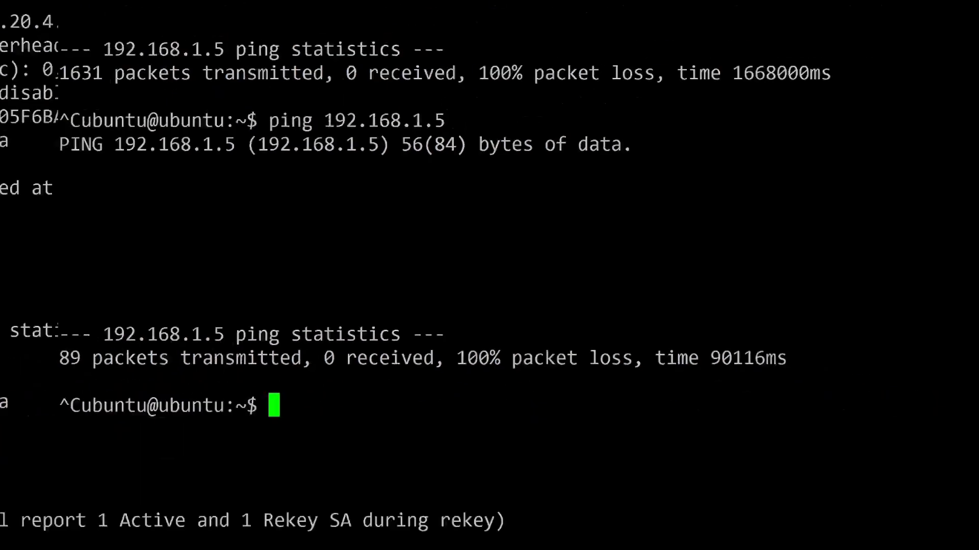
Check the host's addresses with ifconfig and ping gateway 192.168.4.1 briefly.
key(Return)
key(Return)
key(Return)
key(Return)
key(Return)
key(Return)
key(Return)
key(Return)
key(Return)
key(Return)
key(Return)
key(Return)
key(Return)
key(Return)
key(Return)
key(Return)
key(Return)
key(Return)
key(Return)
key(Return)
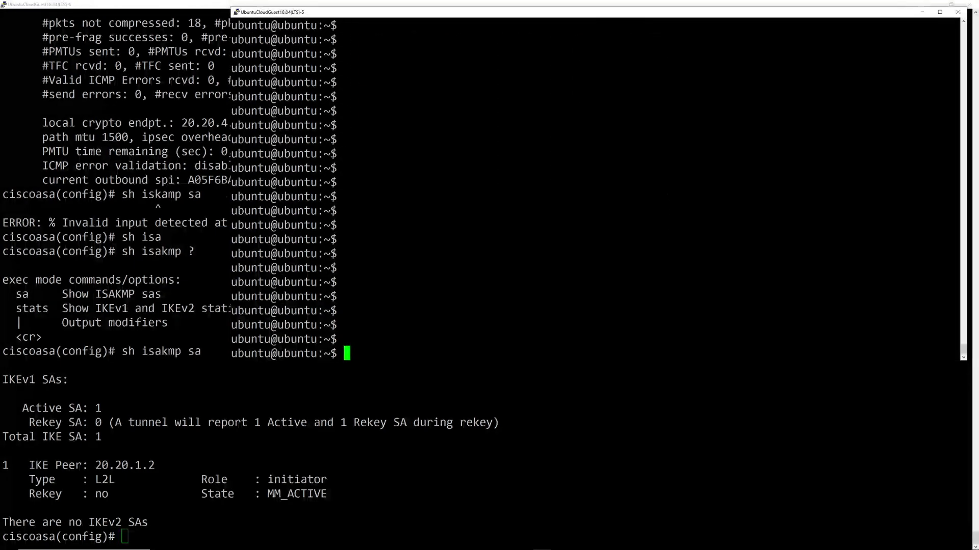
text(ifconfig)
key(Return)
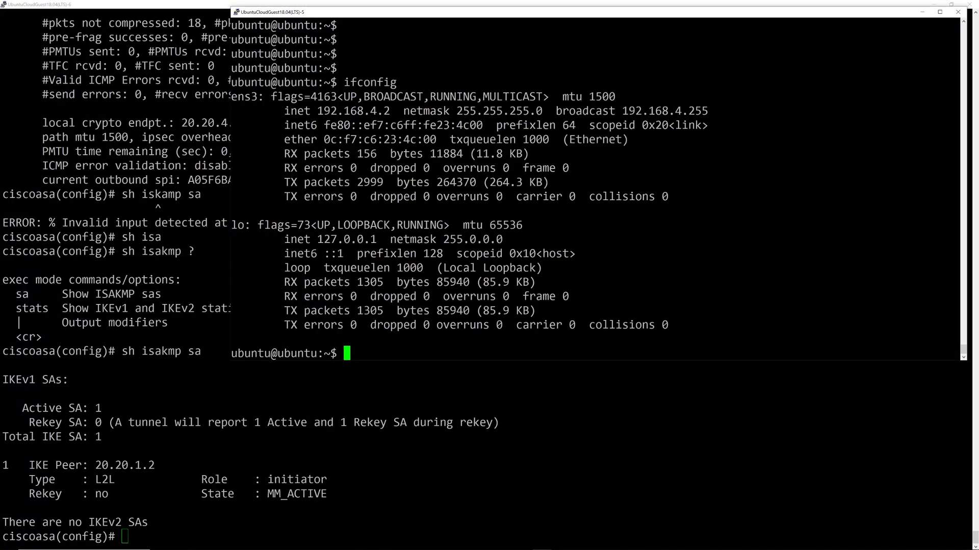
text(ping 192.168.4.1)
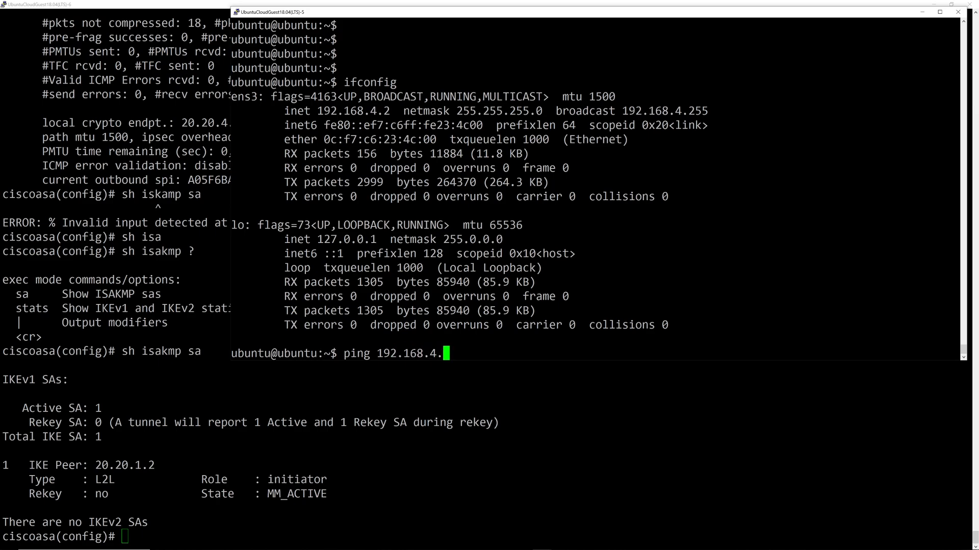
key(Return)
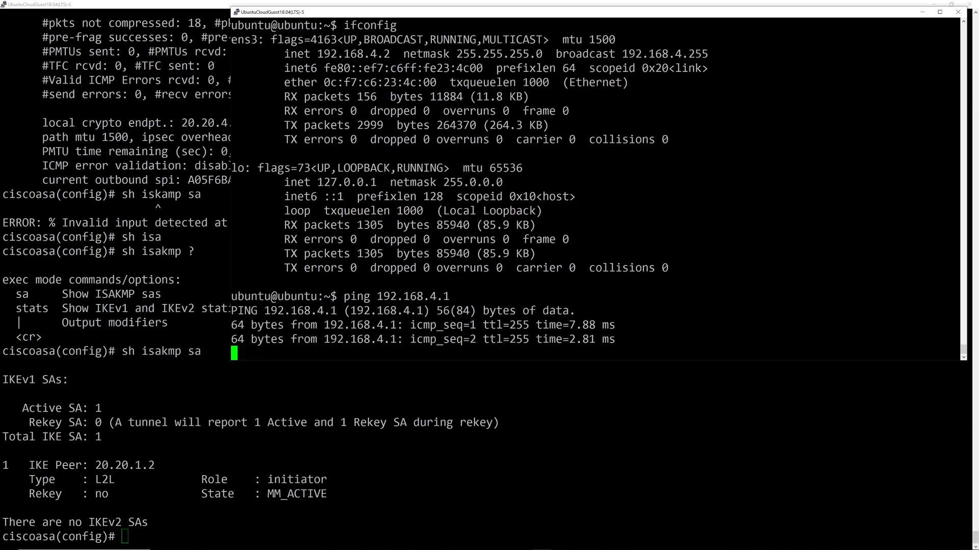
key(ctrl+c)
Start a ping to 192.168.1.5 across the tunnel.
key(Up)
key(BackSpace)
key(BackSpace)
key(BackSpace)
text(1.5)
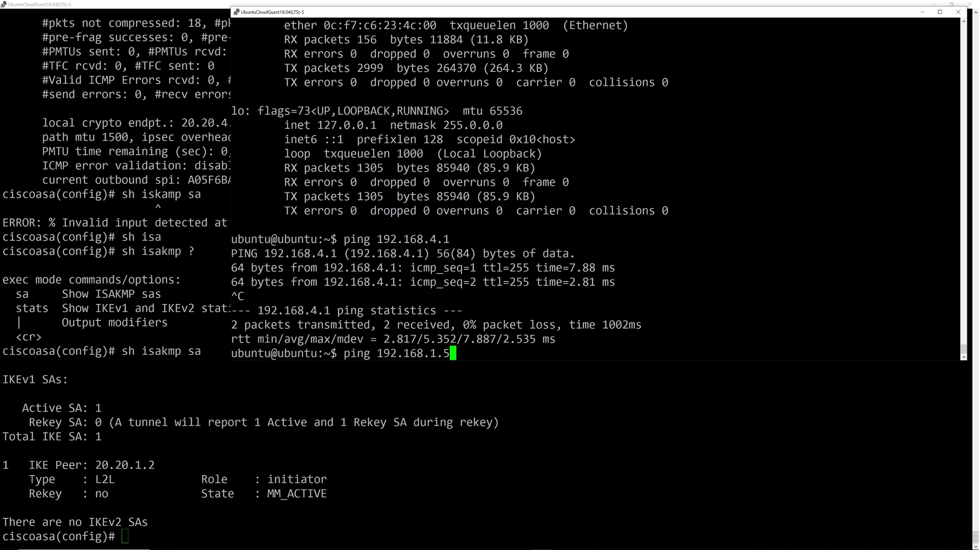
key(Return)
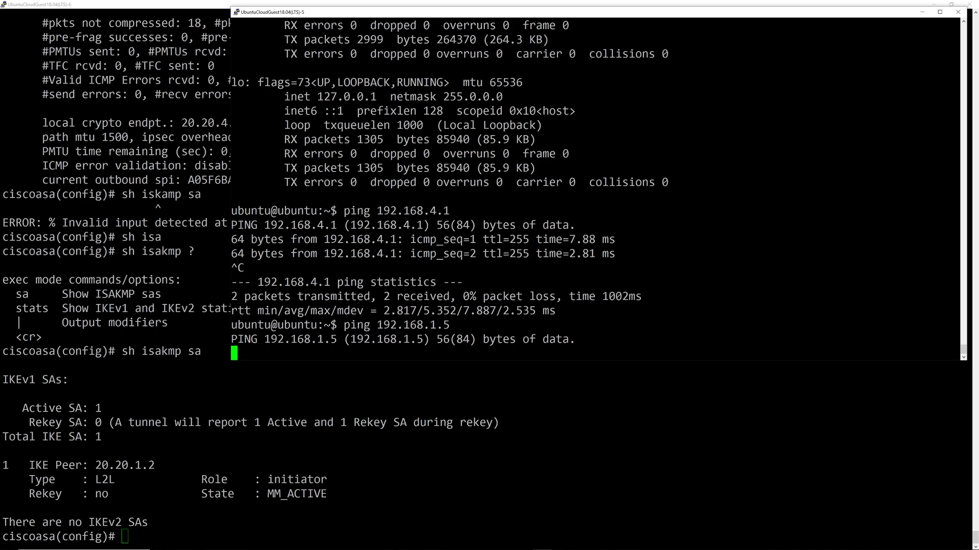
key(alt+Tab)
Search the ASA log for 192.168.1.5 with 'sh logging | i 192.168.1.5', rerunning it several times.
text(sh )
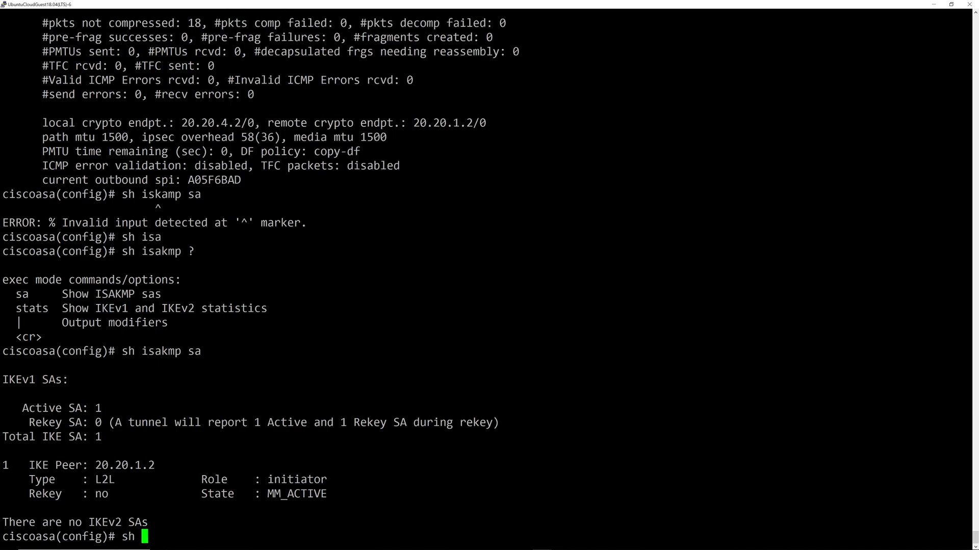
text(logging | i )
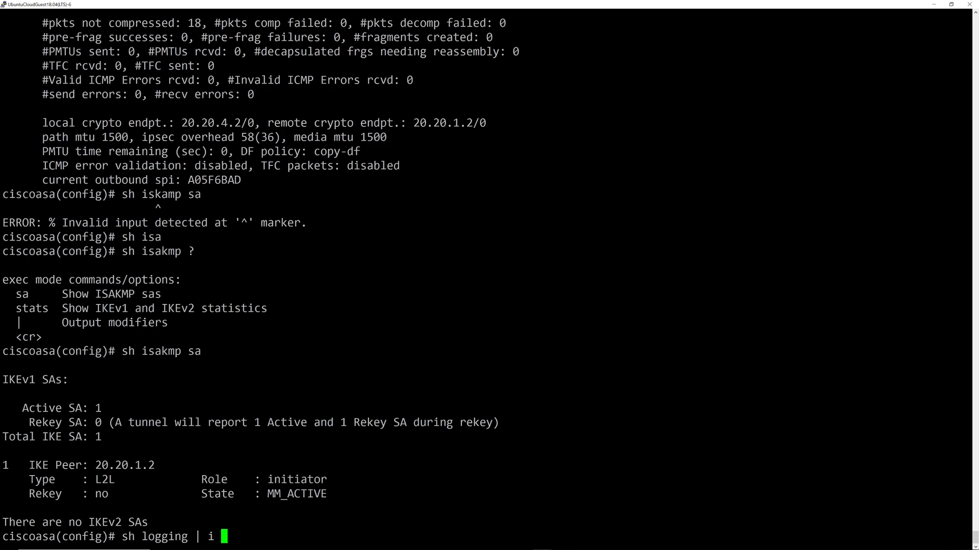
text(192.168.1.5)
key(Return)
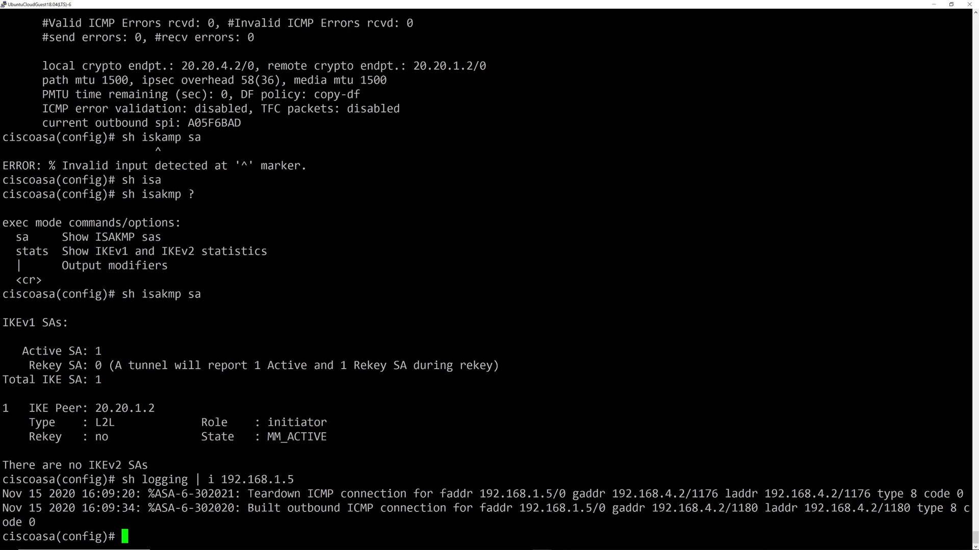
key(Up)
key(Return)
key(Up)
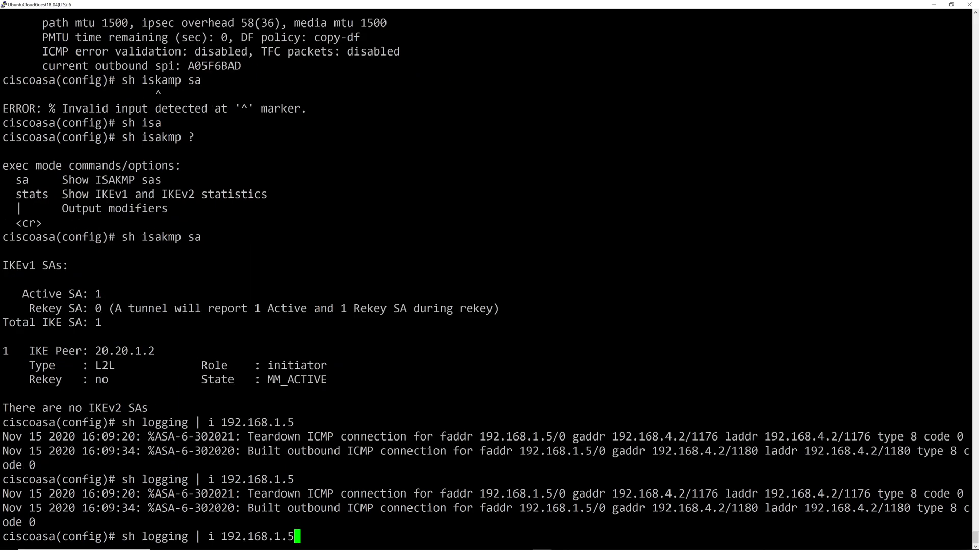
key(Return)
key(Up)
key(Return)
key(Up)
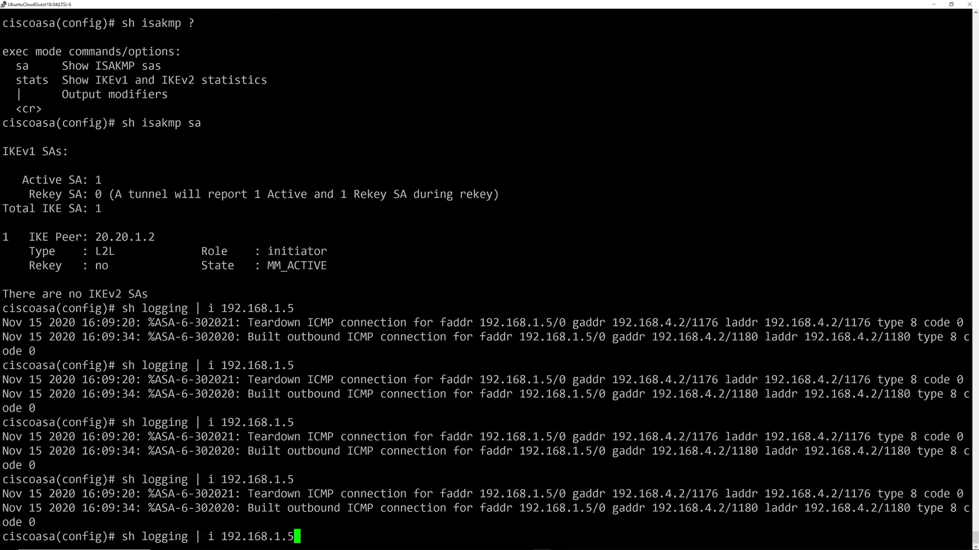
key(Return)
Display the ASA access lists with sh access-list.
text(sh acce)
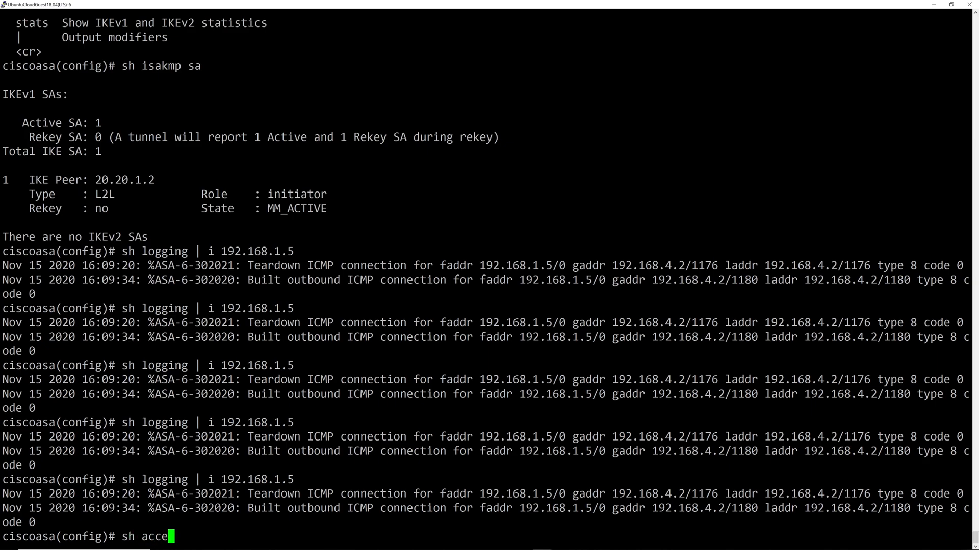
key(Tab)
key(Return)
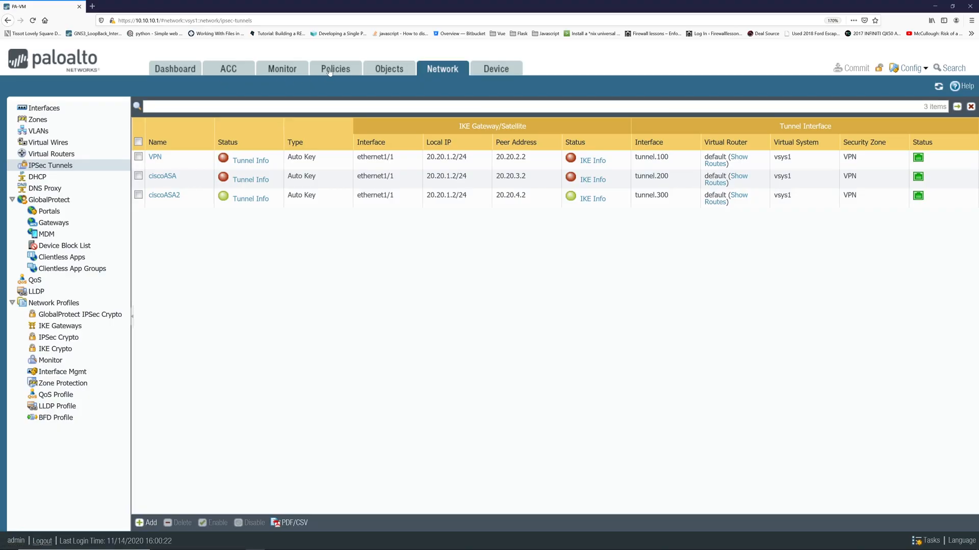
Go through Policies and Objects to Network > Virtual Routers and open the 'default' router.
click(330, 72)
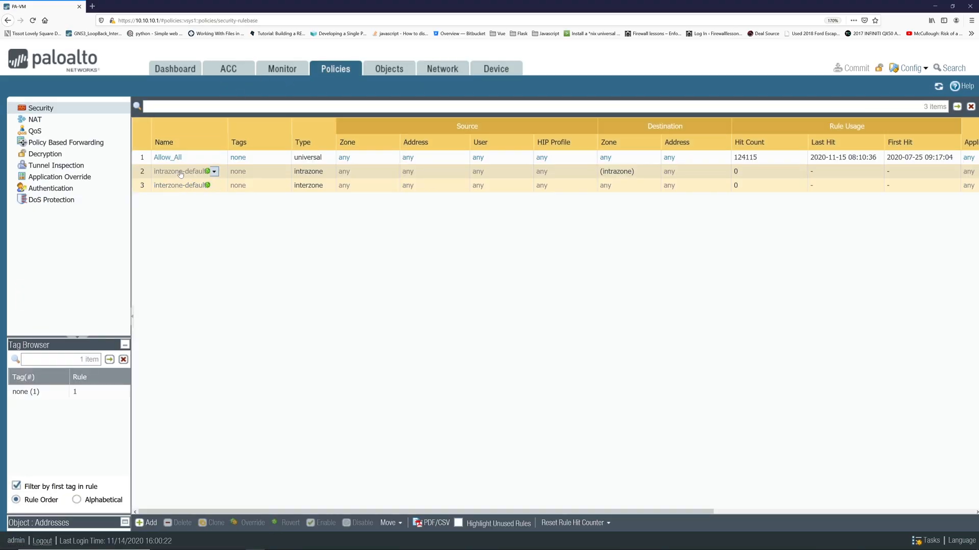
click(66, 107)
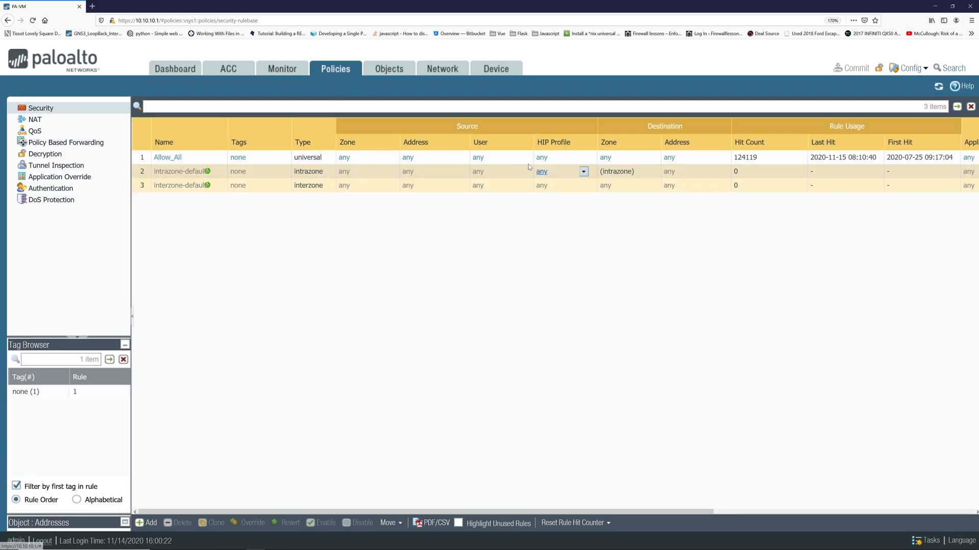
click(385, 70)
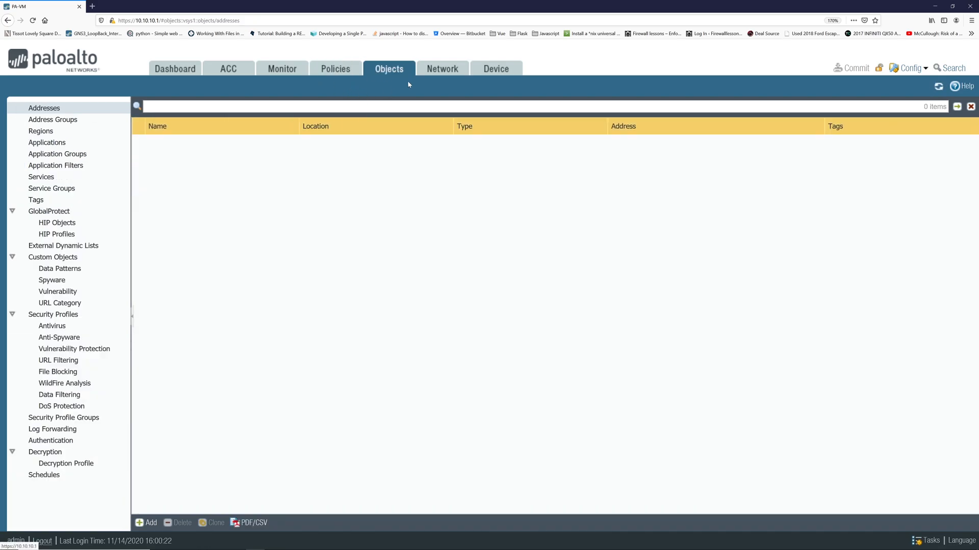
click(442, 72)
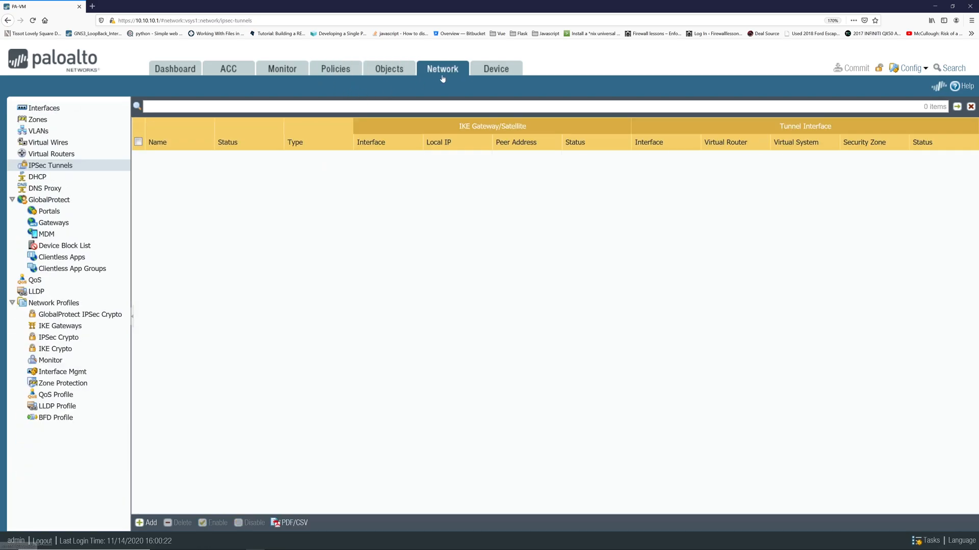
click(60, 155)
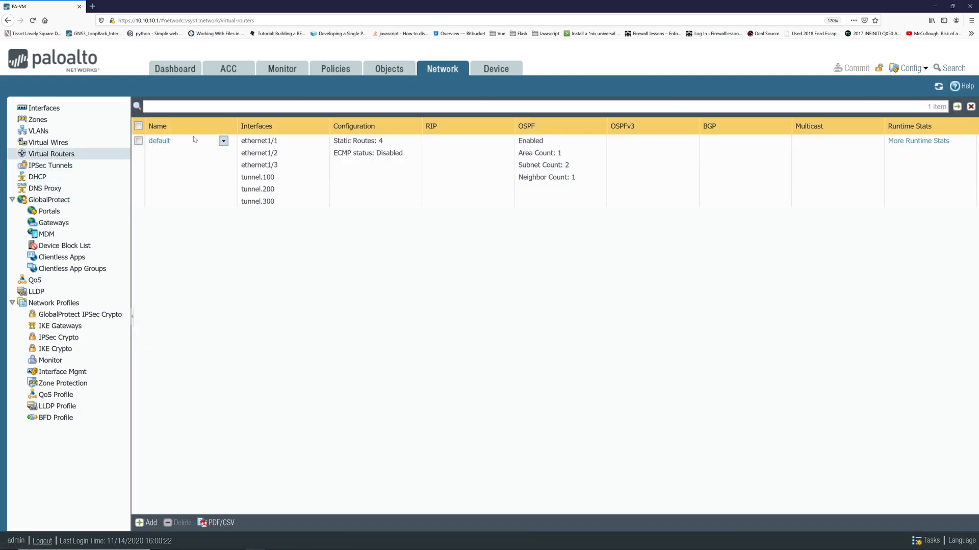
click(160, 141)
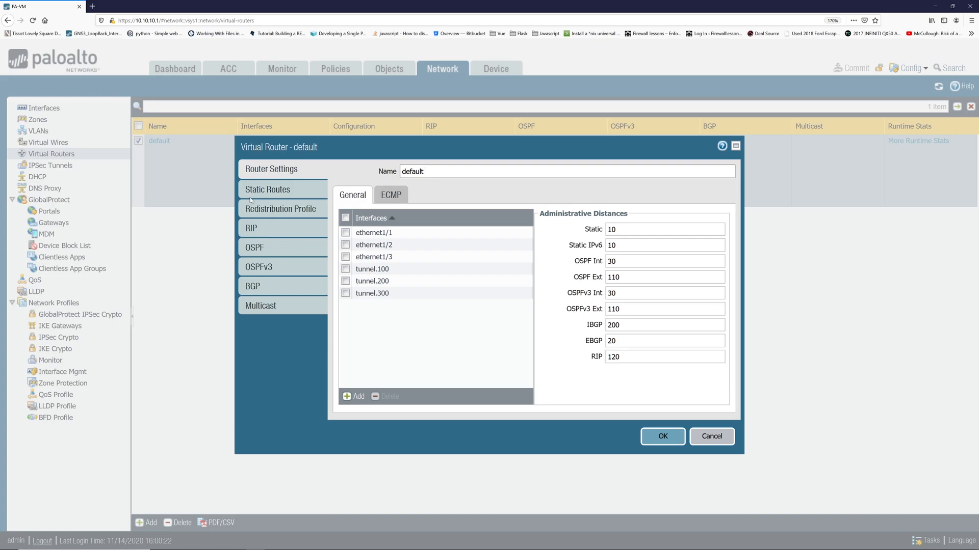
Add static route ciscoASA2 for 192.168.4.0/24 via tunnel.300 with next hop None, then Commit.
click(270, 193)
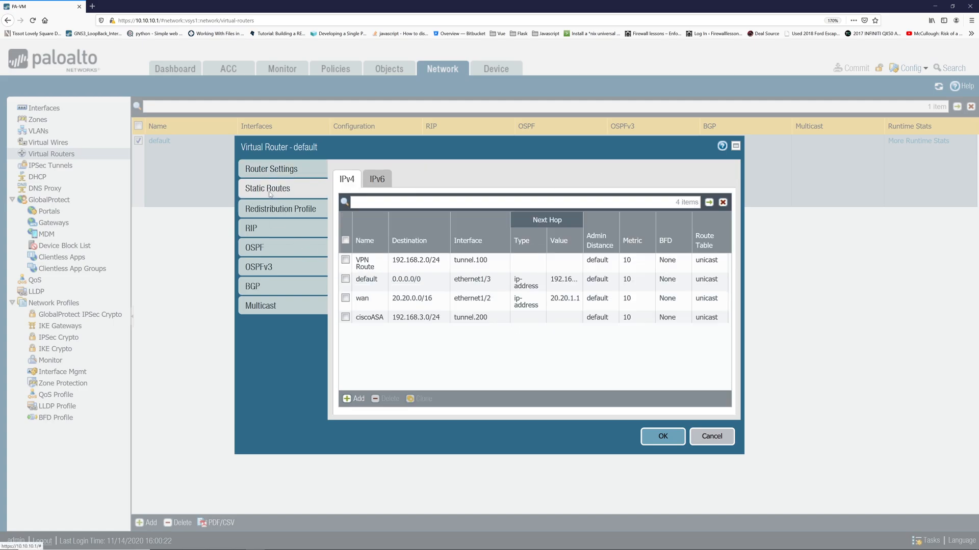
click(355, 397)
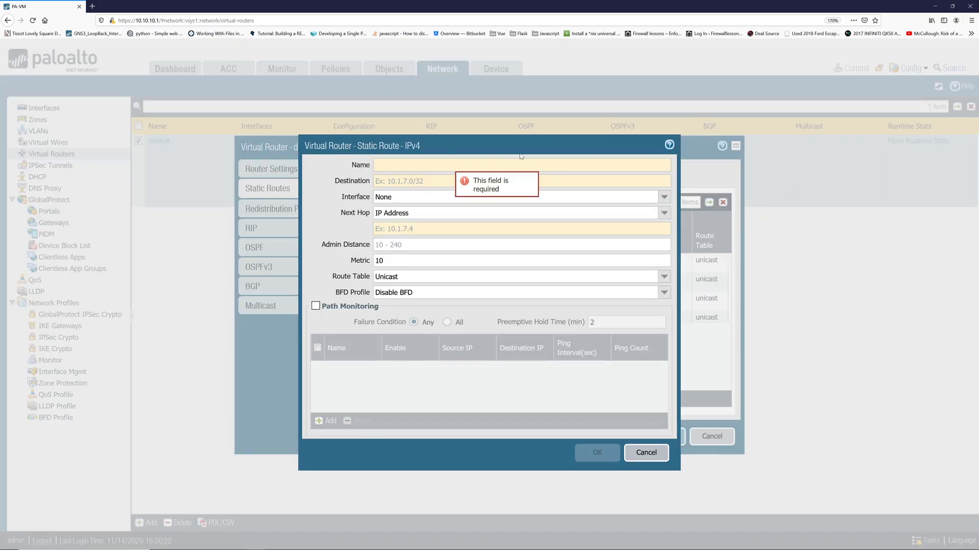
text(ciscoASA2)
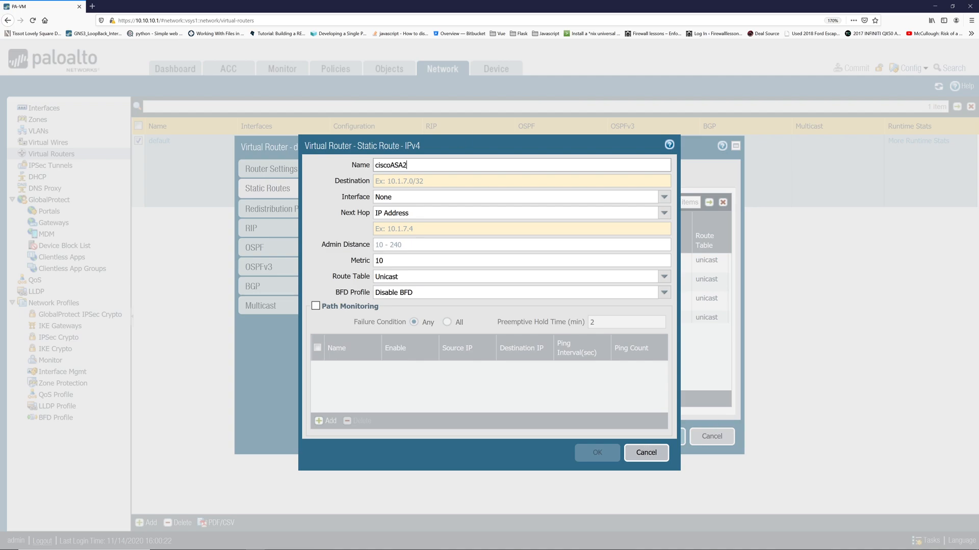
key(Tab)
text(192.168)
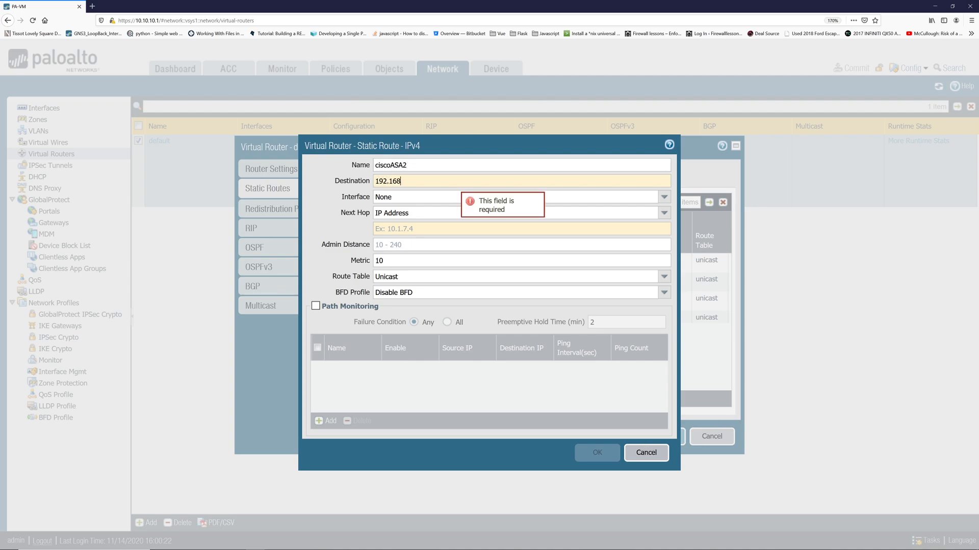
text(.4.0/24)
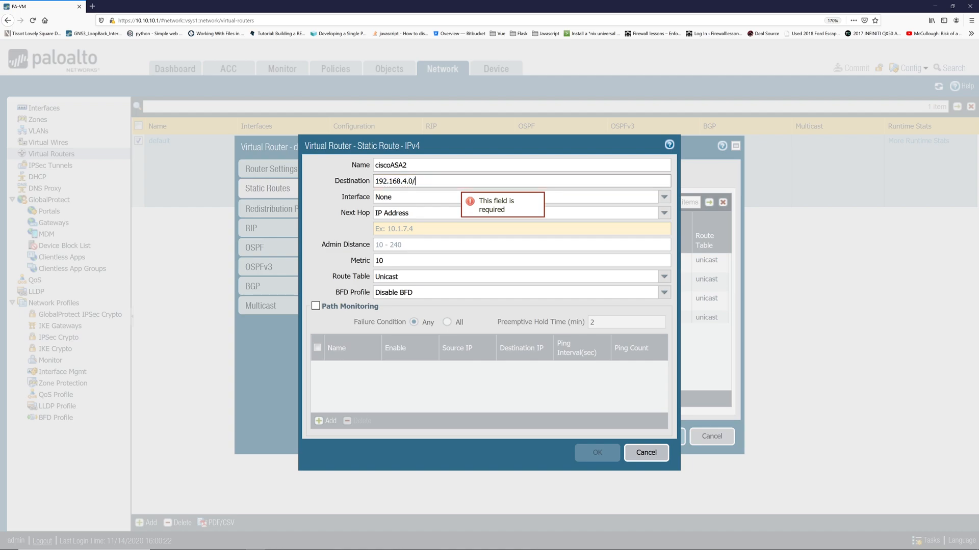
click(661, 198)
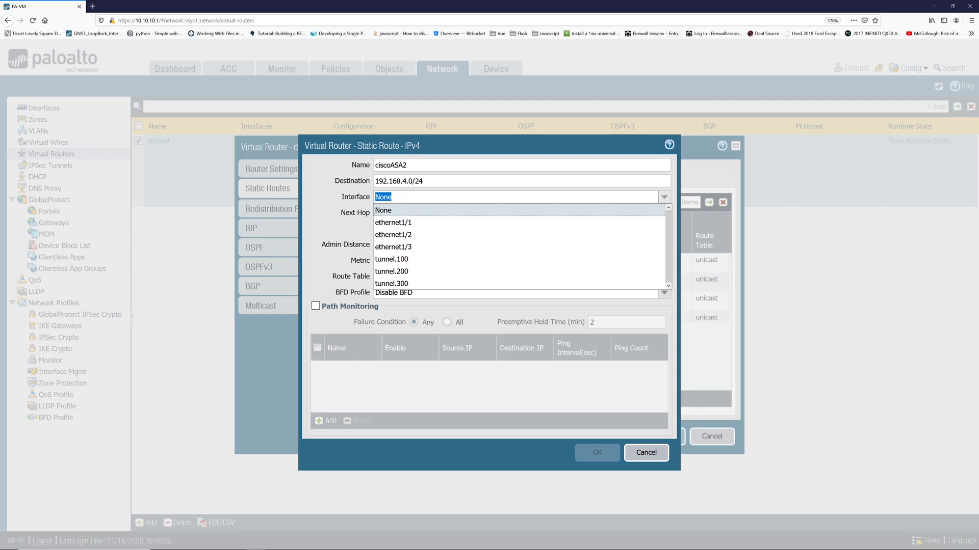
click(462, 282)
click(462, 262)
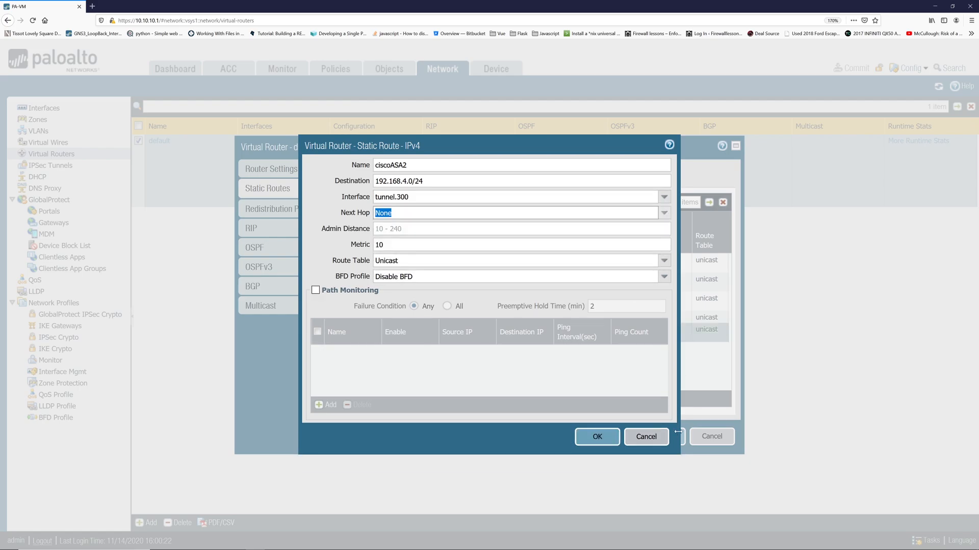
click(597, 437)
click(665, 437)
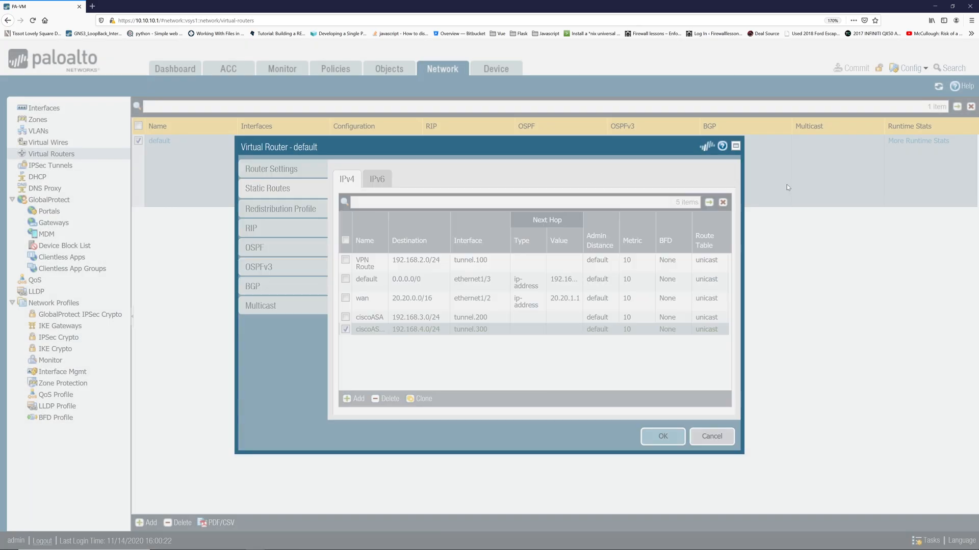
click(851, 68)
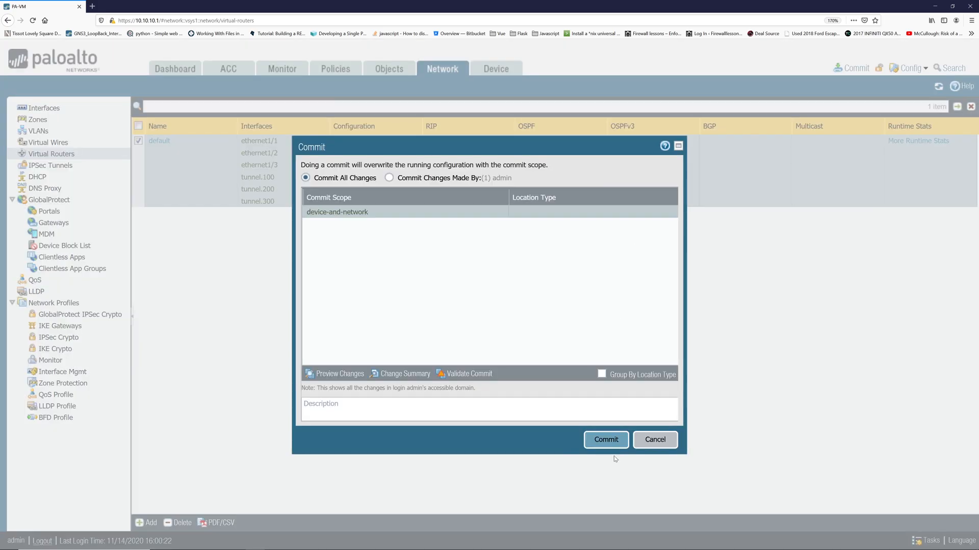
Commit, then open Monitor > Session Browser to see 192.168.4.2 pings over tunnel.300.
click(614, 442)
click(292, 62)
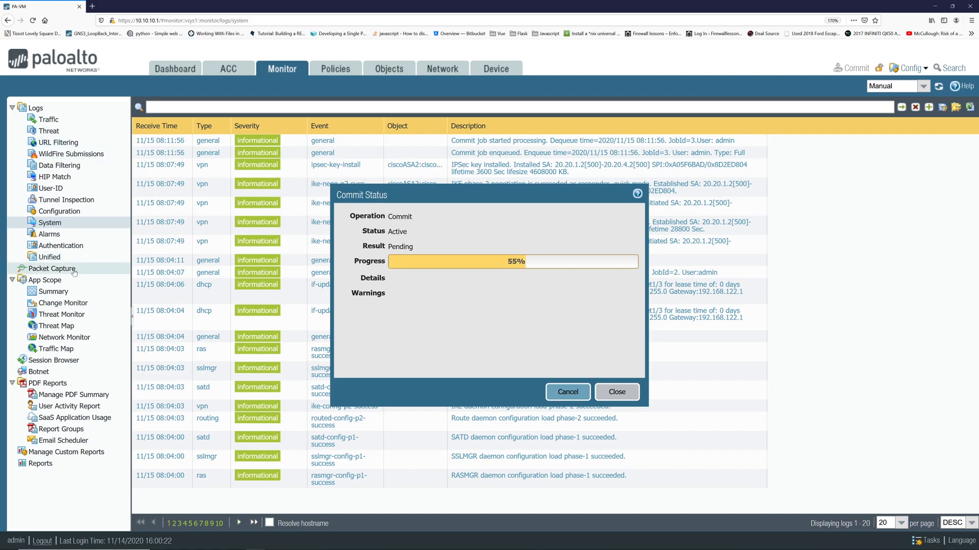
click(60, 361)
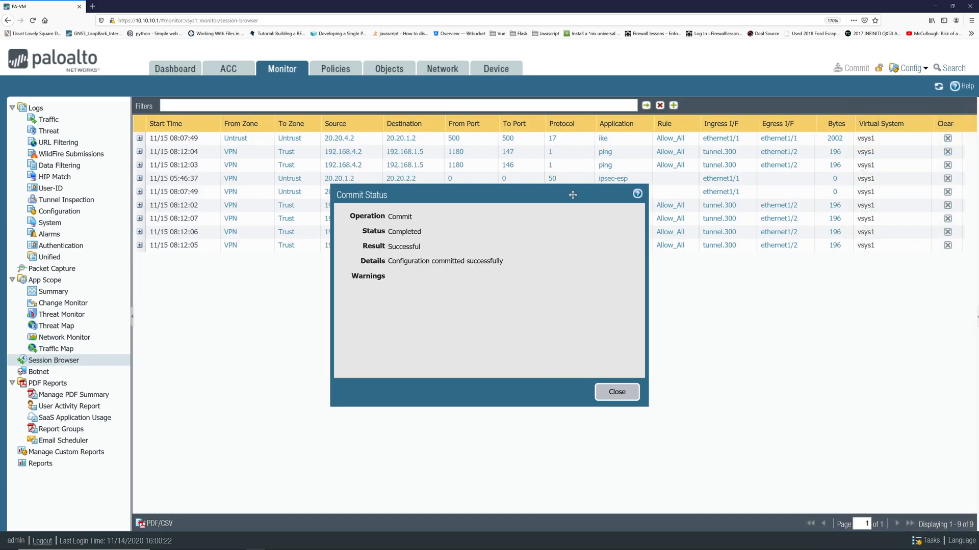
click(619, 396)
click(938, 87)
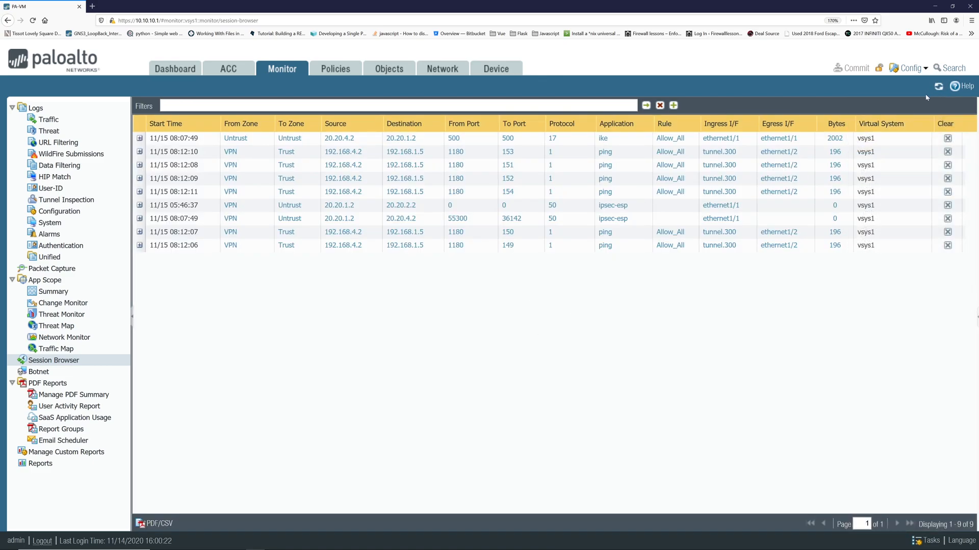
Refresh the Session Browser list of firewall sessions.
click(953, 86)
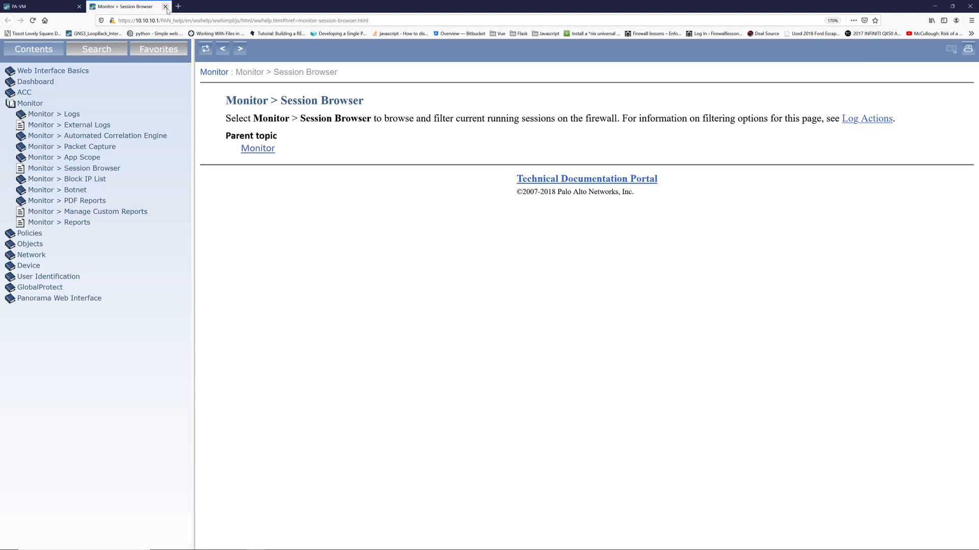
click(165, 6)
click(939, 87)
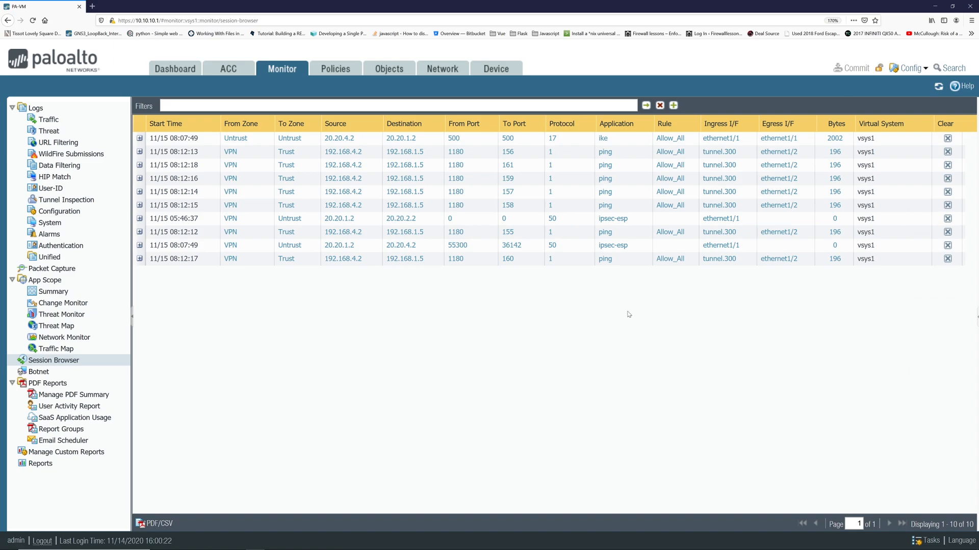
Confirm the Ubuntu pings to 192.168.1.5 still reply, then show the default virtual router's 5 static routes.
key(alt+Tab)
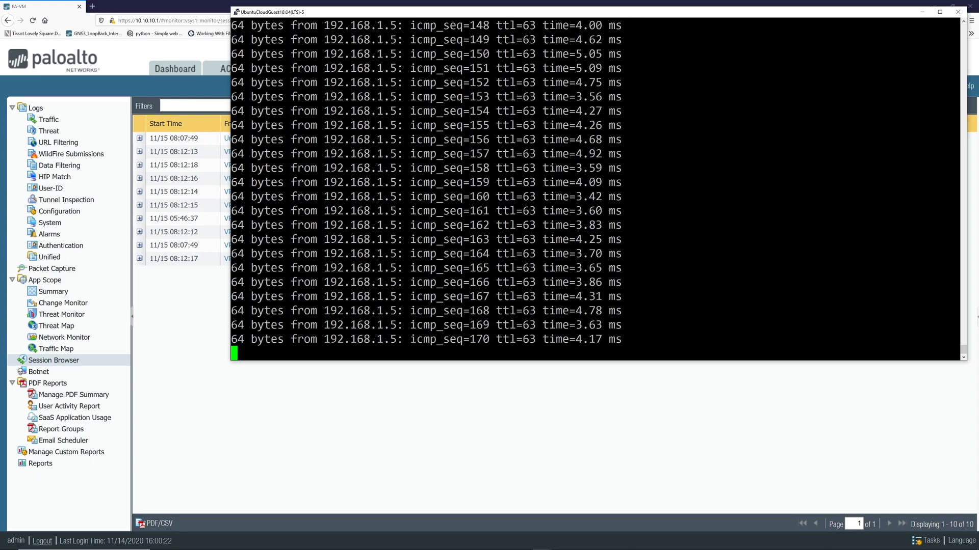
click(193, 303)
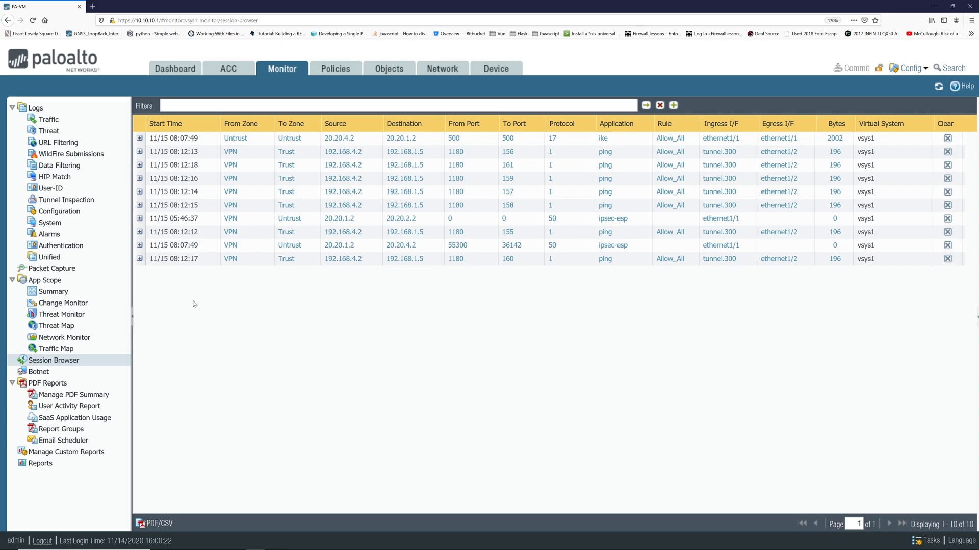
click(443, 70)
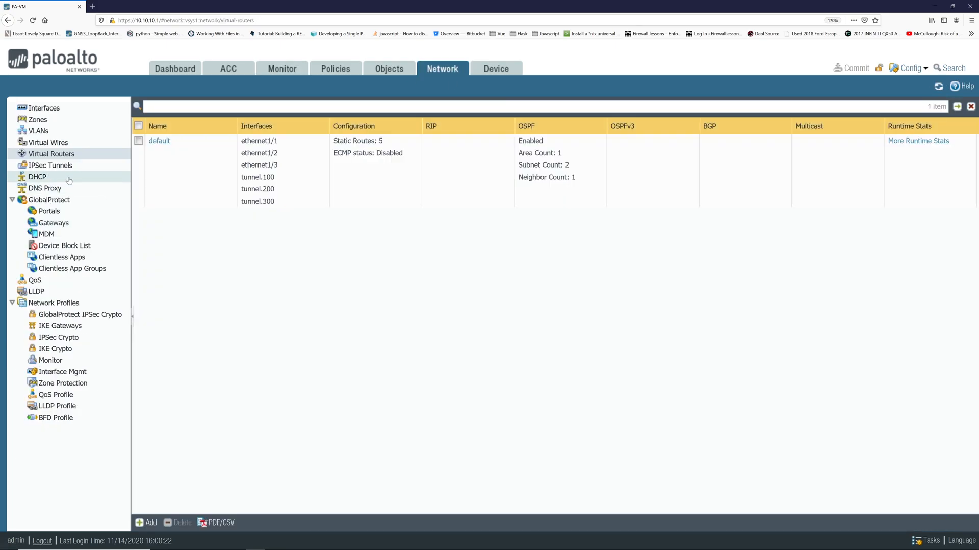
Open ciscoASA2's IKE status from the IPSec Tunnels list to view its system logs.
click(67, 166)
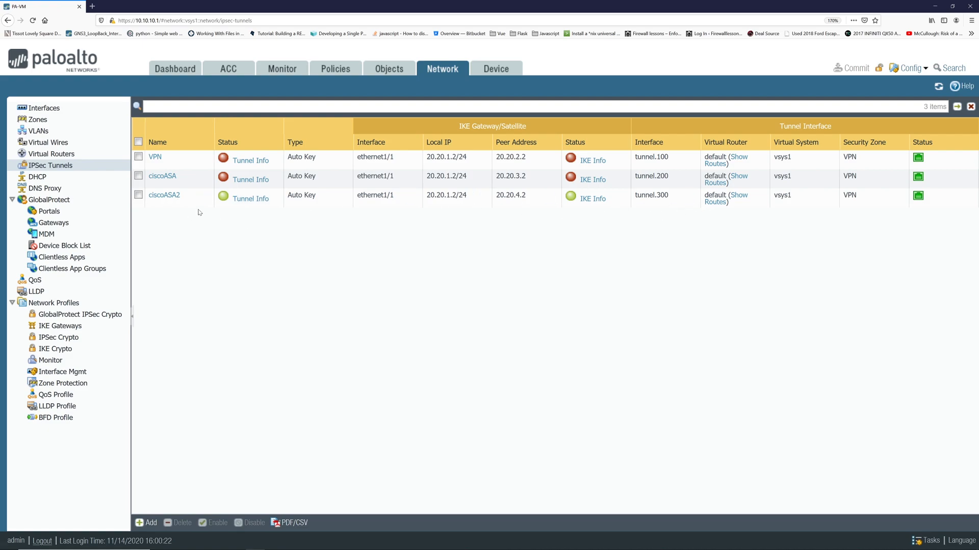
click(571, 201)
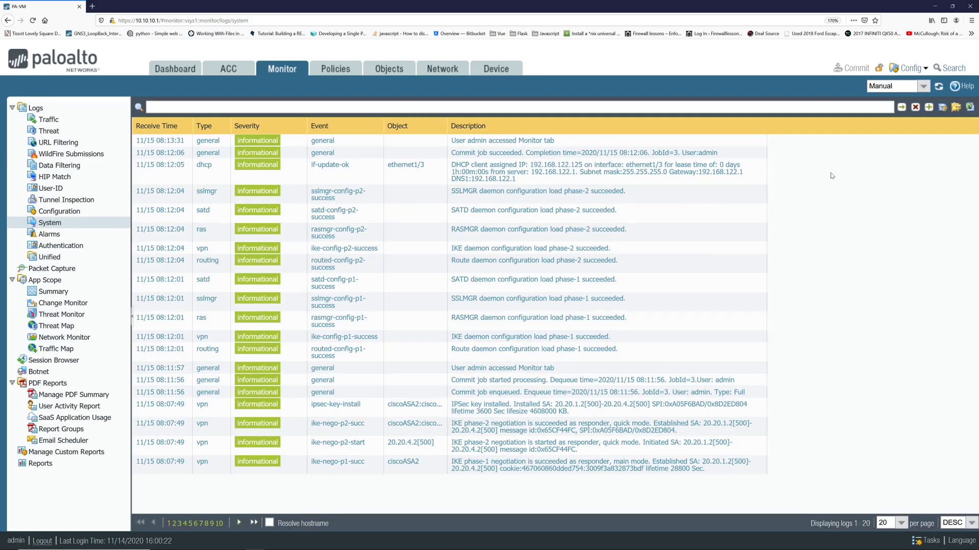